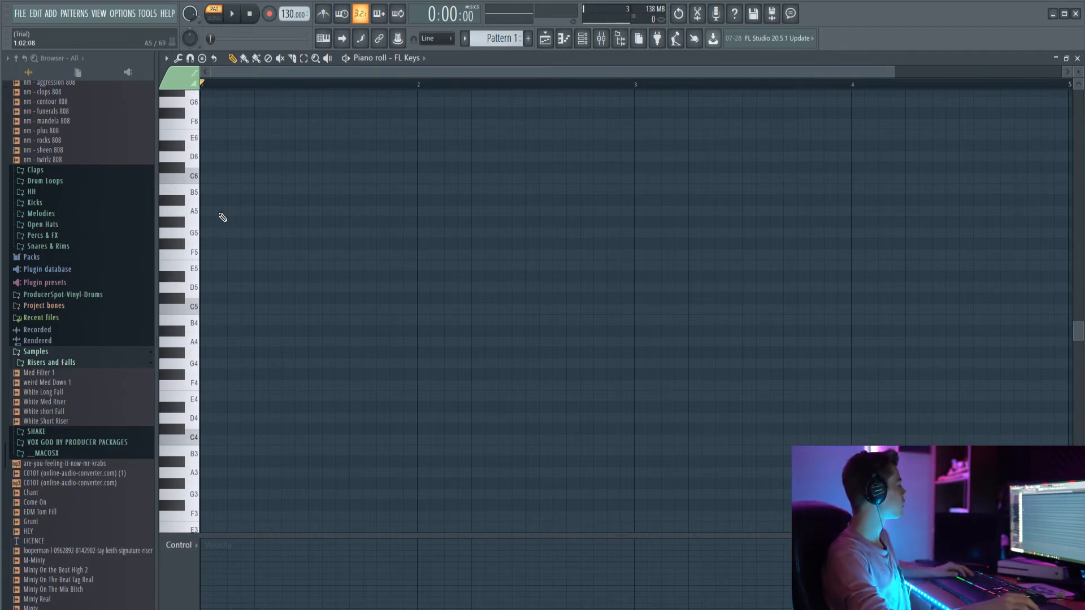
# Draw a short chord of G5, D#5 and C5 at the start of bar 1 in the FL Keys pattern and play it.
pyautogui.click(219, 211)
pyautogui.moveTo(211, 227); pyautogui.dragTo(204, 240)
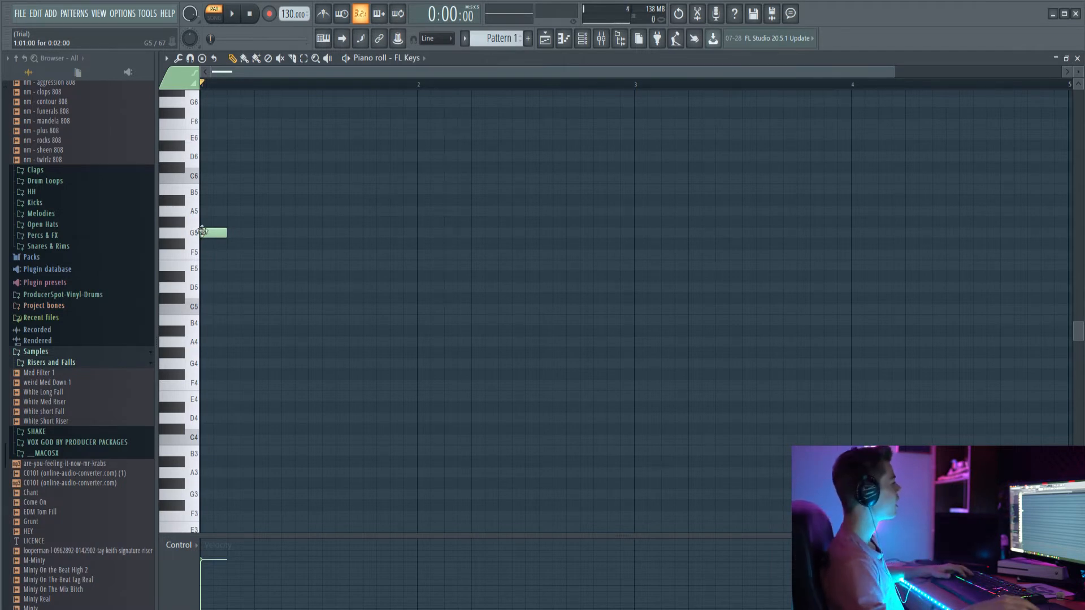
pyautogui.click(210, 232)
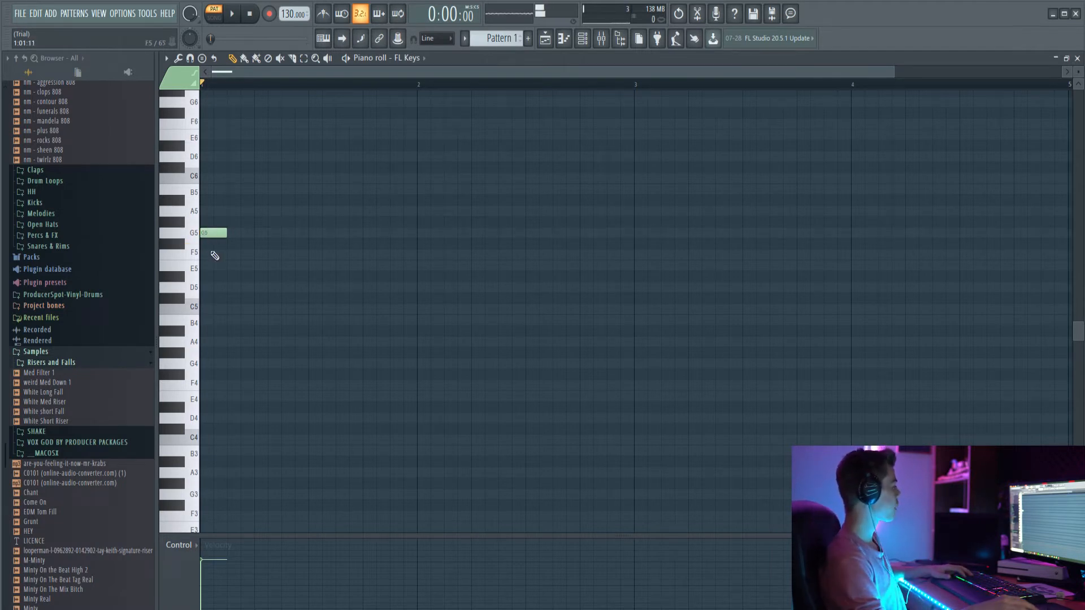
pyautogui.click(214, 275)
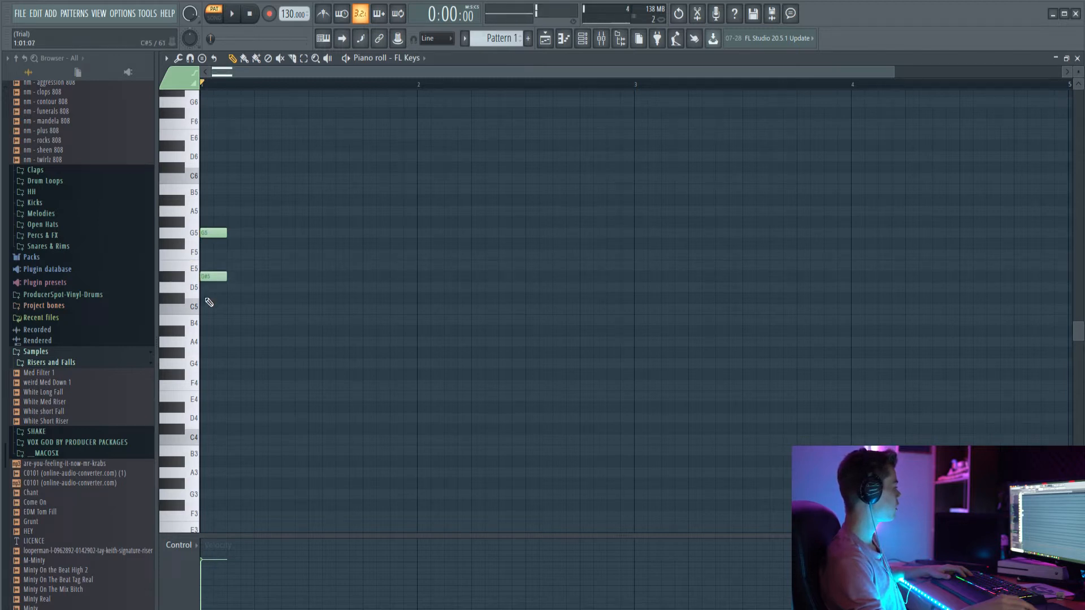
pyautogui.moveTo(212, 298); pyautogui.dragTo(195, 312)
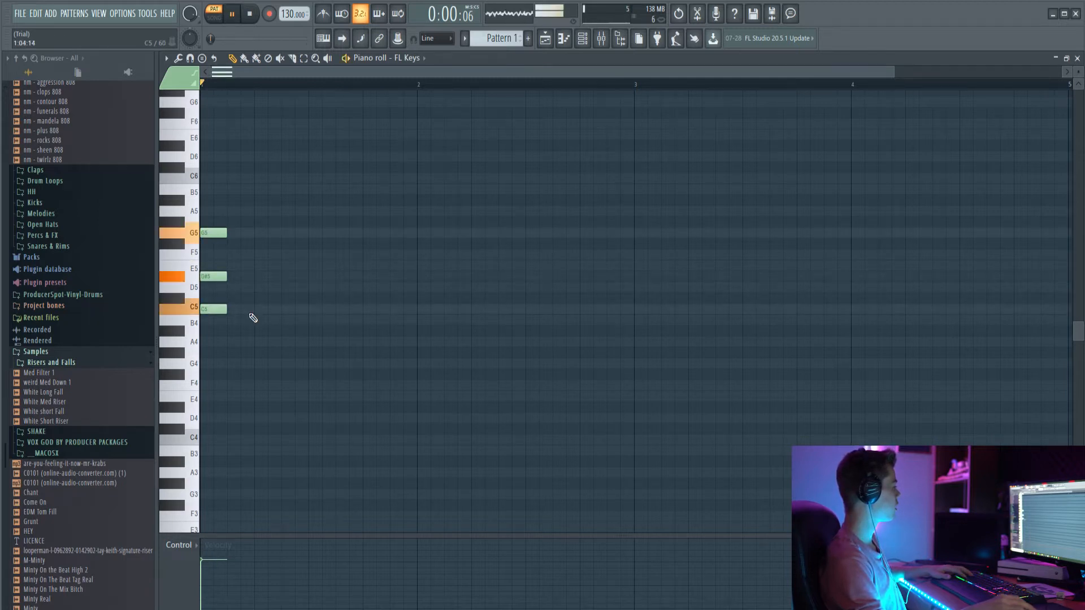
pyautogui.press('space')
pyautogui.press('space')
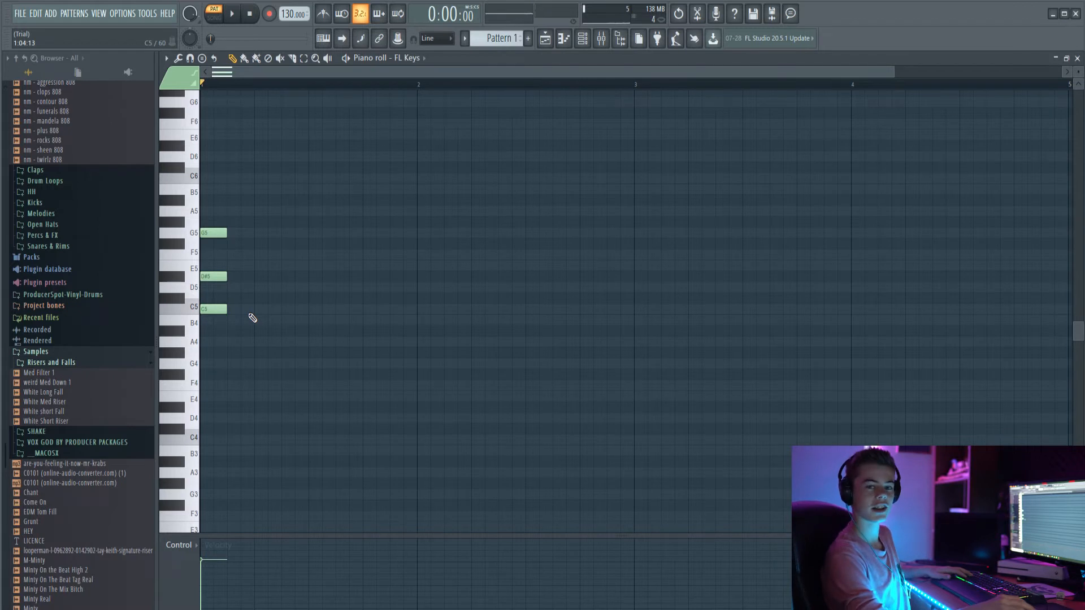
# Repeat the chord on every beat until eight copies fill bars 1 and 2, and play the pattern.
pyautogui.moveTo(249, 359); pyautogui.dragTo(195, 215)
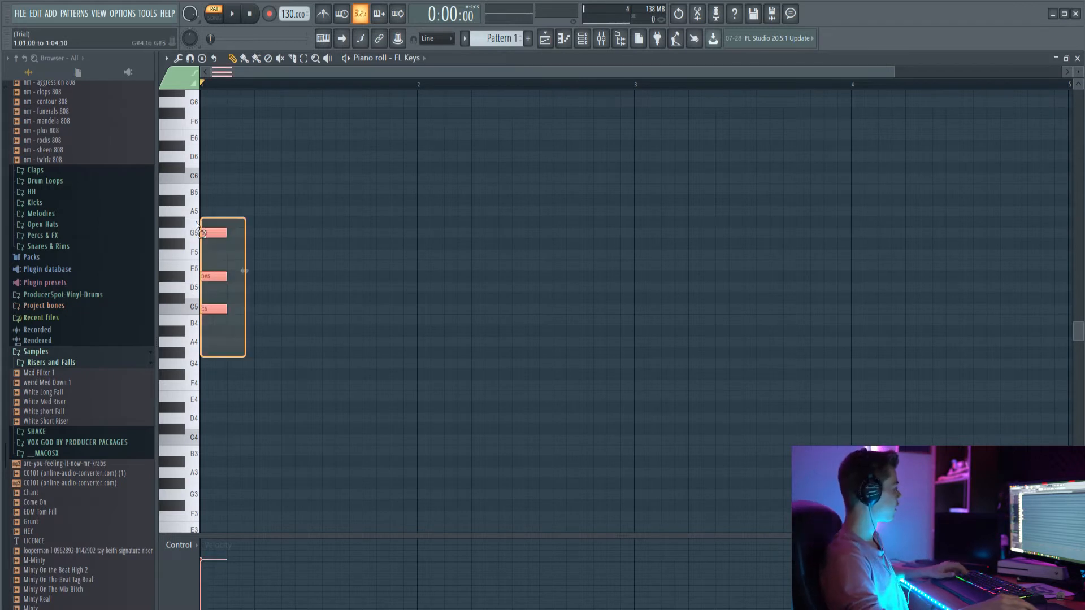
pyautogui.hotkey('ctrl', 'b')
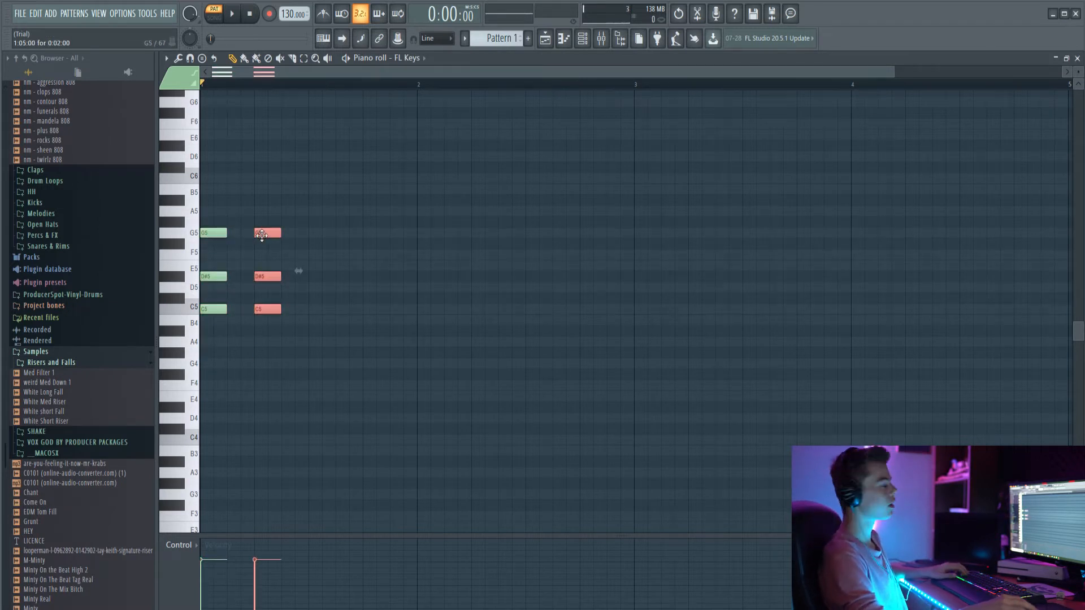
pyautogui.moveTo(261, 235); pyautogui.dragTo(316, 236)
pyautogui.hotkey('ctrl', 'b')
pyautogui.hotkey('ctrl', 'b')
pyautogui.hotkey('ctrl', 'b')
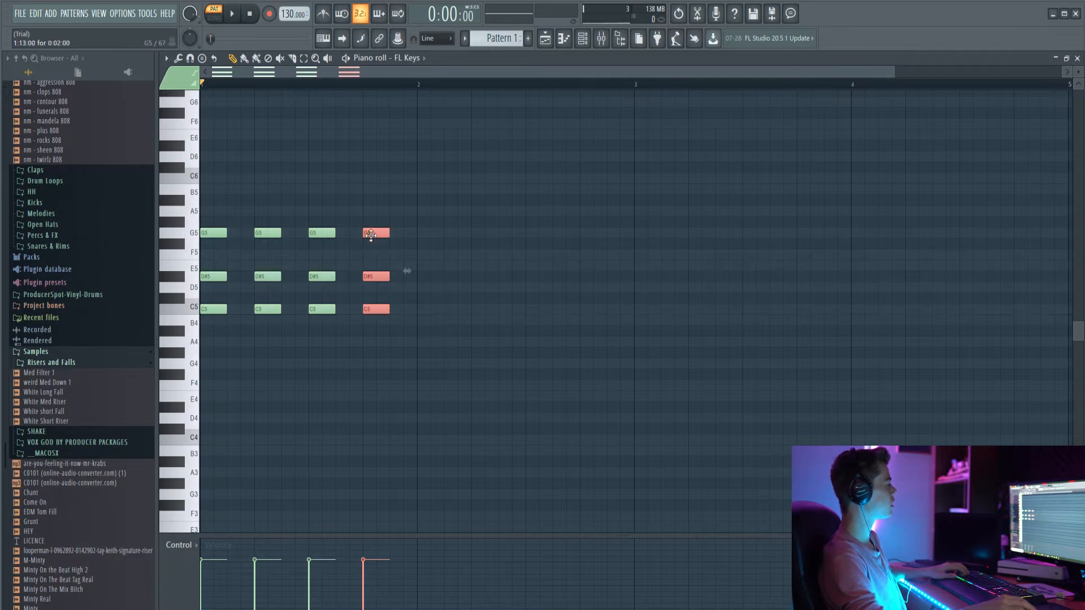
pyautogui.moveTo(476, 234); pyautogui.dragTo(590, 235)
pyautogui.press('space')
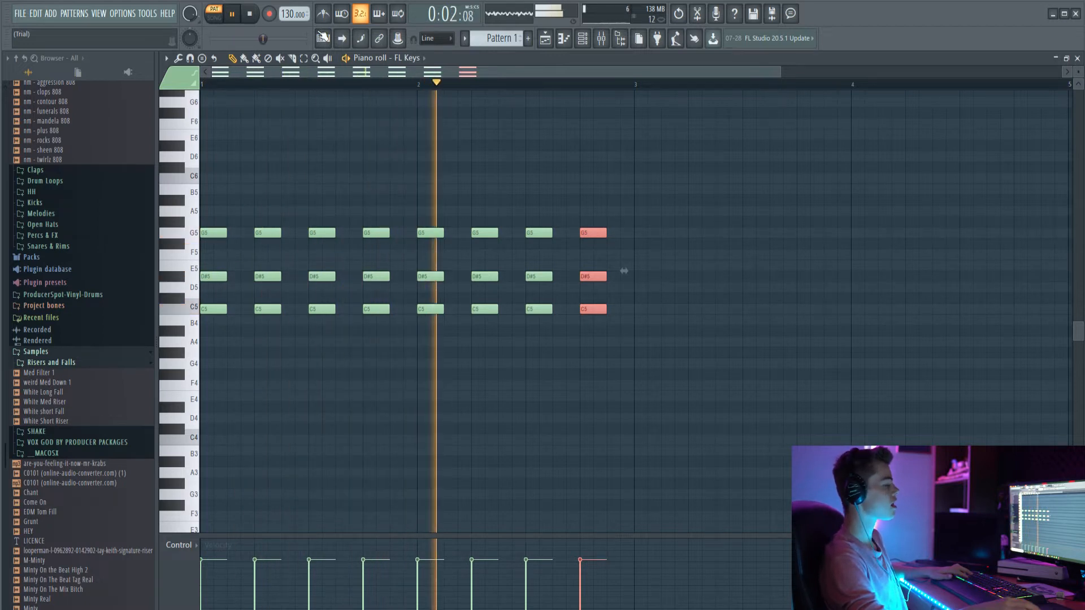
pyautogui.press('space')
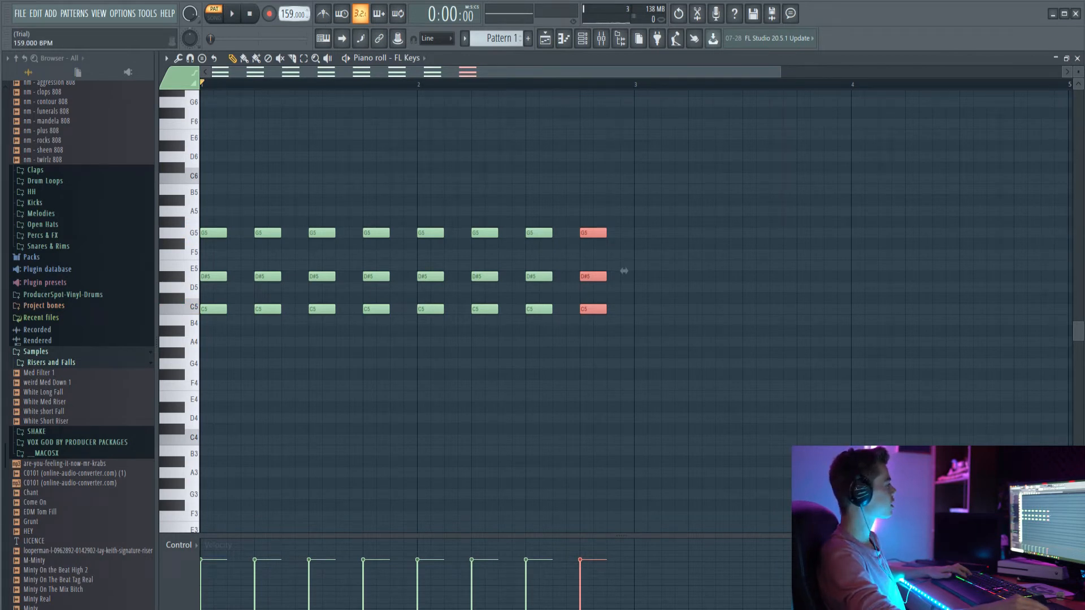
# Set the project tempo to 160 BPM and play the chord pattern at that speed.
pyautogui.keyDown('ctrl'); pyautogui.click(792, 299); pyautogui.keyUp('ctrl')
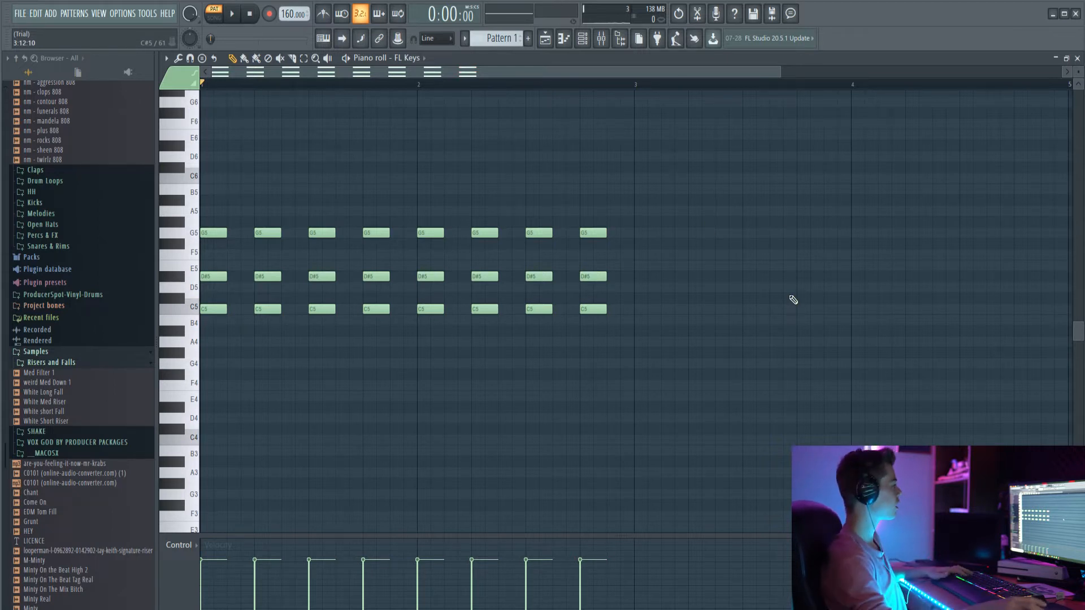
pyautogui.press('space')
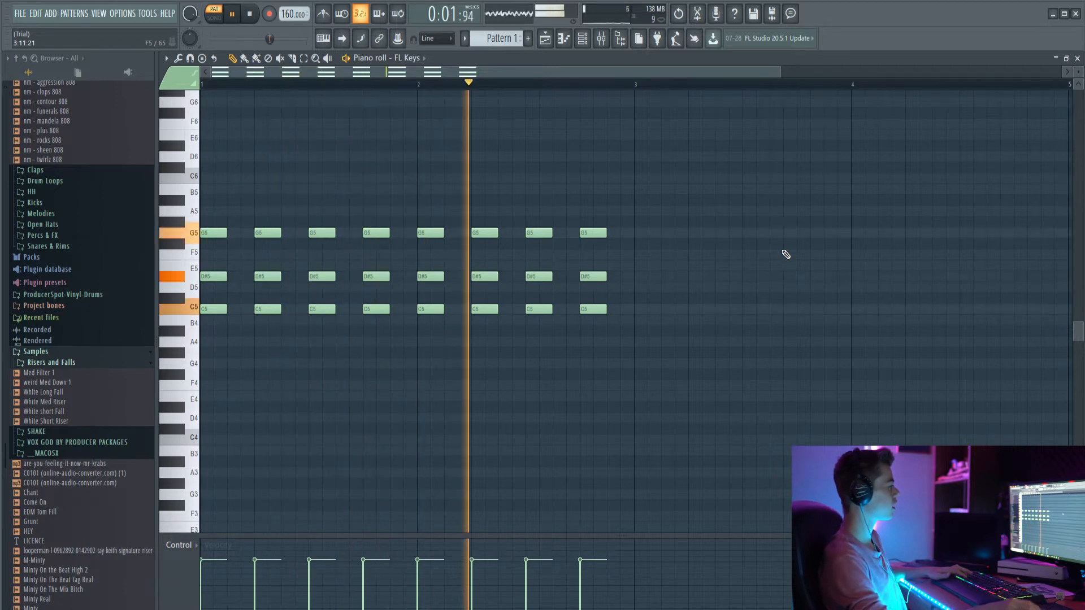
pyautogui.press('space')
# Duplicate the eight chords into bars 3 and 4 with their top notes raised to G#5.
pyautogui.moveTo(679, 401); pyautogui.dragTo(149, 141)
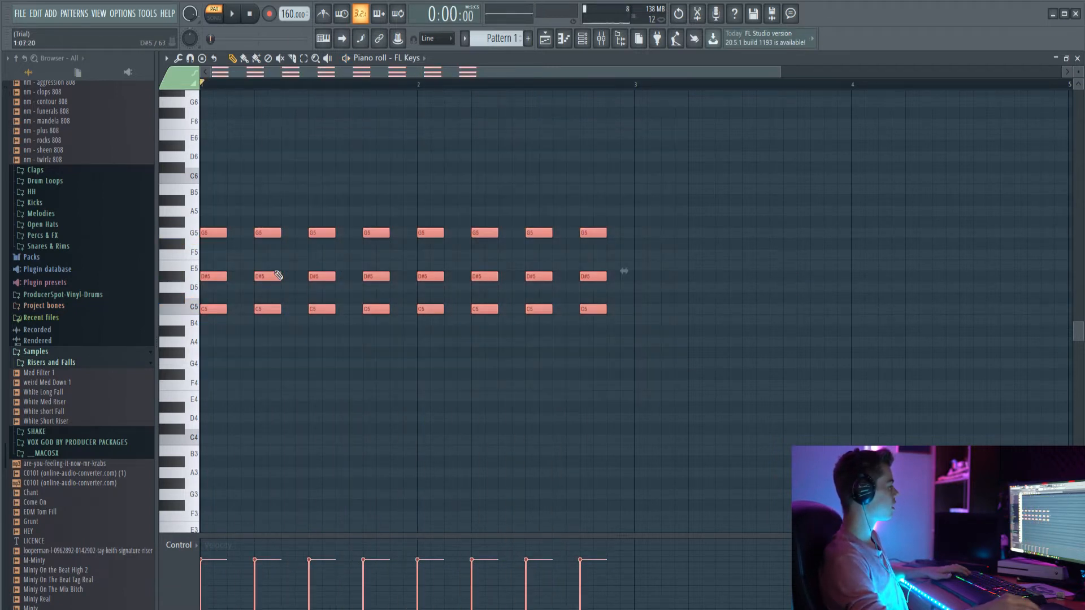
pyautogui.moveTo(215, 231); pyautogui.dragTo(429, 221)
pyautogui.hotkey('ctrl', 'd')
pyautogui.scroll(-3, 536, 254)
pyautogui.hotkey('ctrl', 'd')
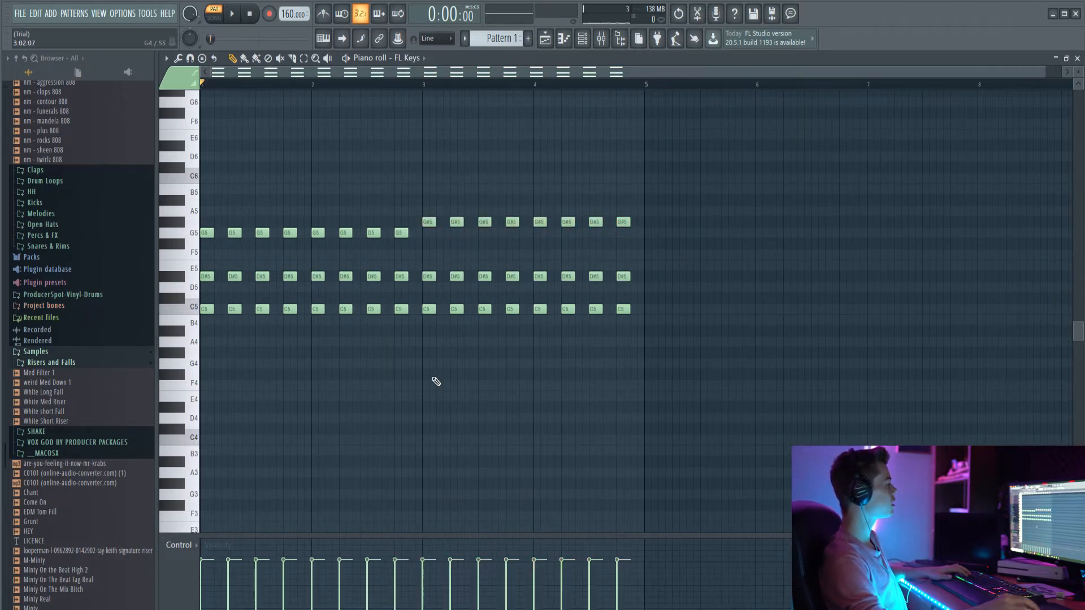
pyautogui.moveTo(417, 346); pyautogui.dragTo(187, 196)
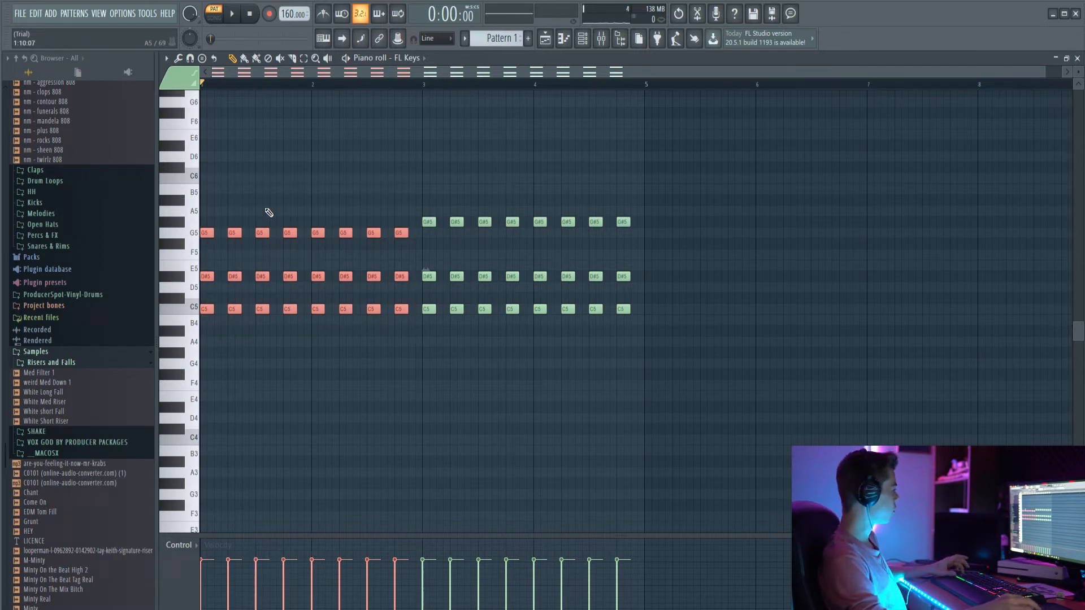
pyautogui.moveTo(234, 233)
pyautogui.mouseDown()
pyautogui.moveTo(653, 233)
pyautogui.moveTo(738, 237)
pyautogui.moveTo(756, 250)
pyautogui.mouseUp()
pyautogui.hotkey('ctrl', 'z')
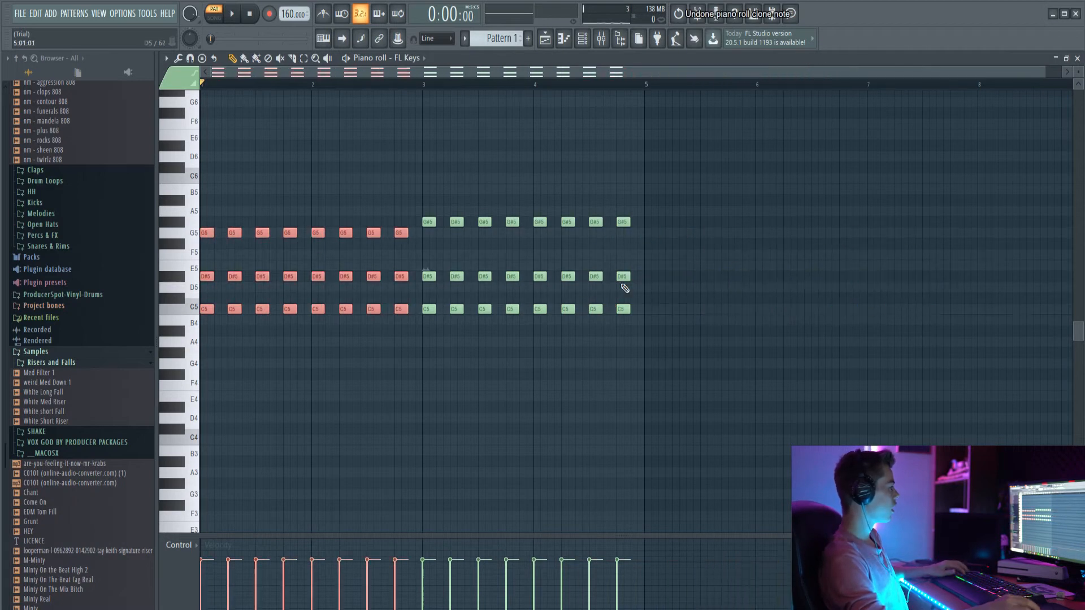
pyautogui.hotkey('ctrl', 'd')
pyautogui.moveTo(583, 230); pyautogui.dragTo(414, 174)
pyautogui.keyDown('ctrl'); pyautogui.click(531, 160); pyautogui.keyUp('ctrl')
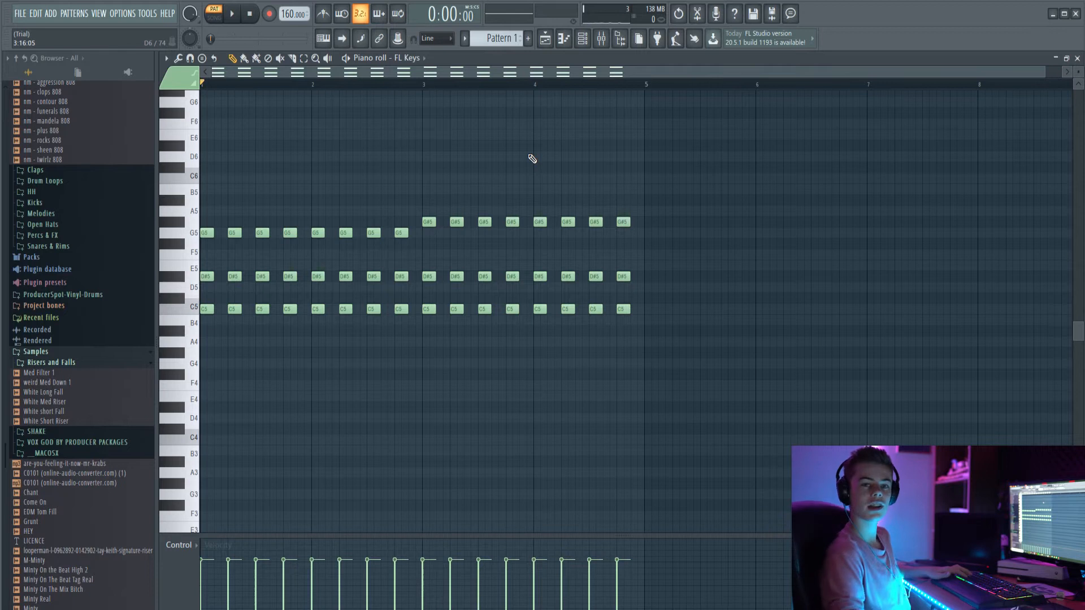
# Play back the four-bar FL Keys chord pattern.
pyautogui.press('space')
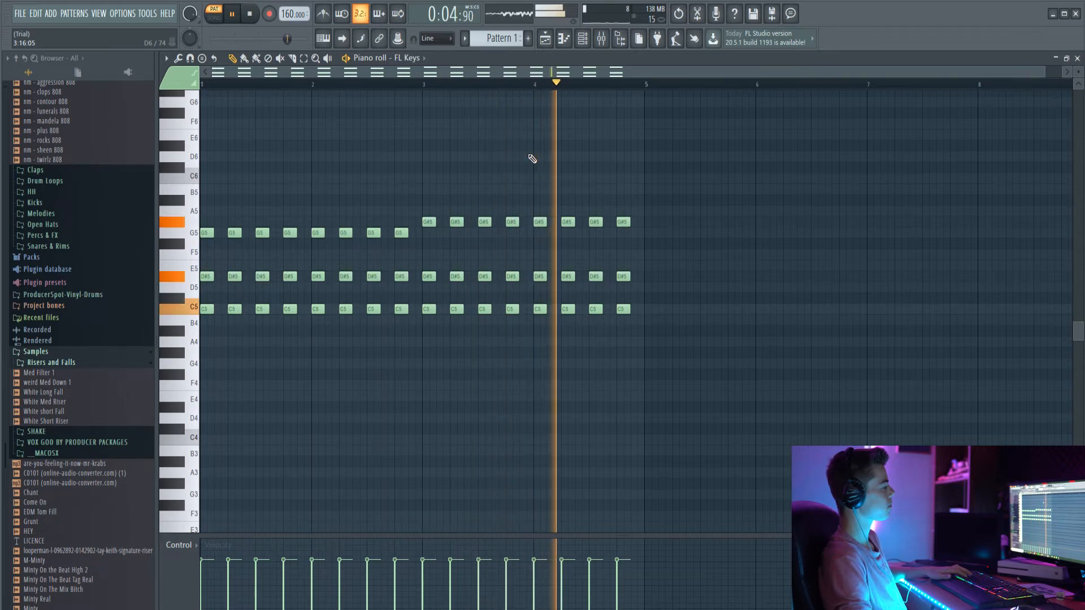
pyautogui.press('space')
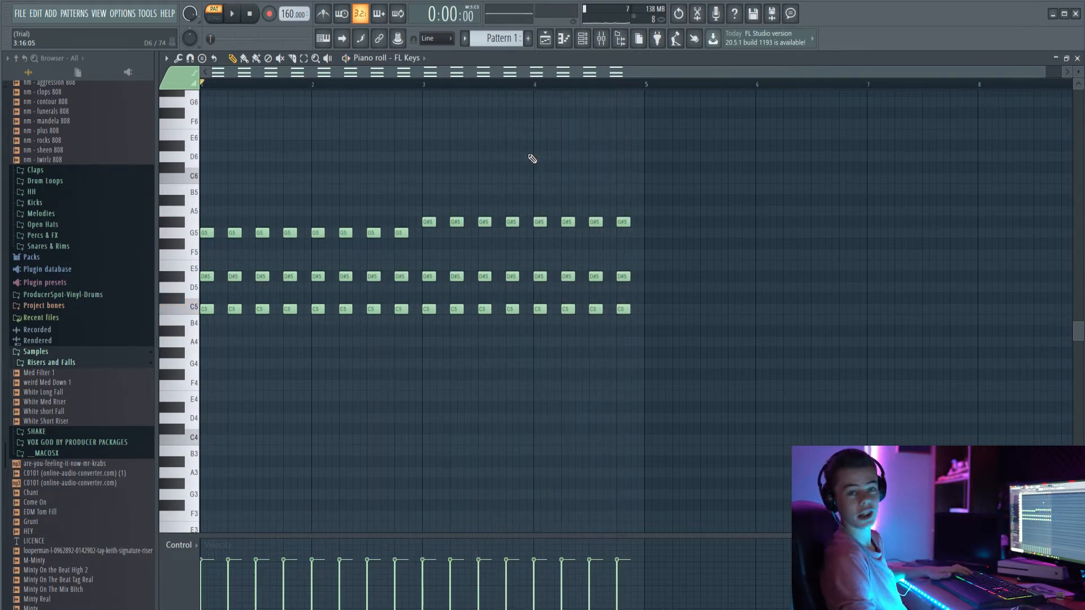
# Add a Nexus_2 instrument channel to the channel rack.
pyautogui.press('F6')
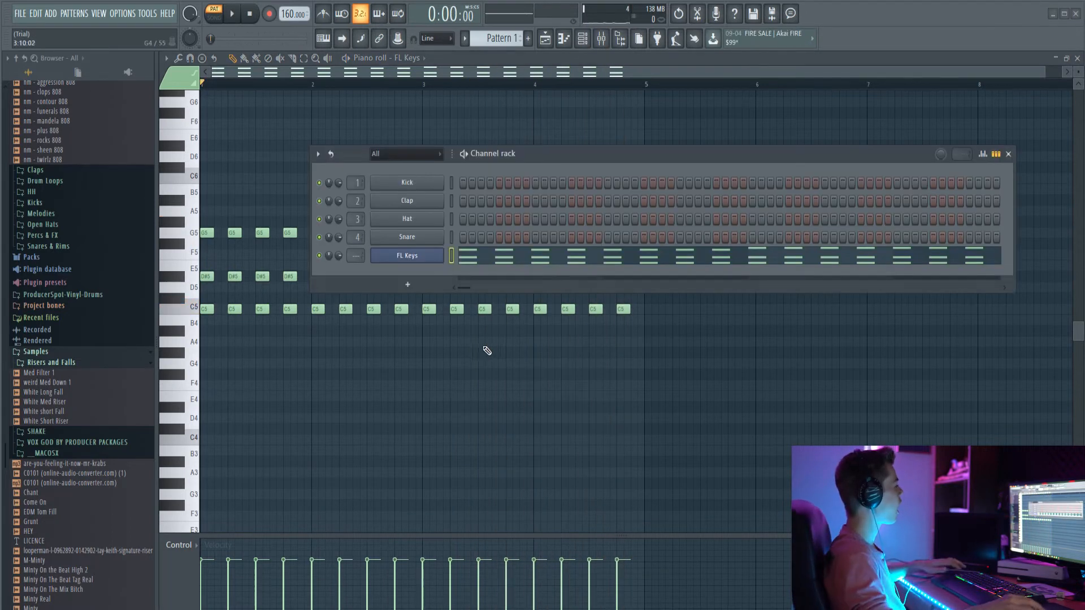
pyautogui.click(405, 284)
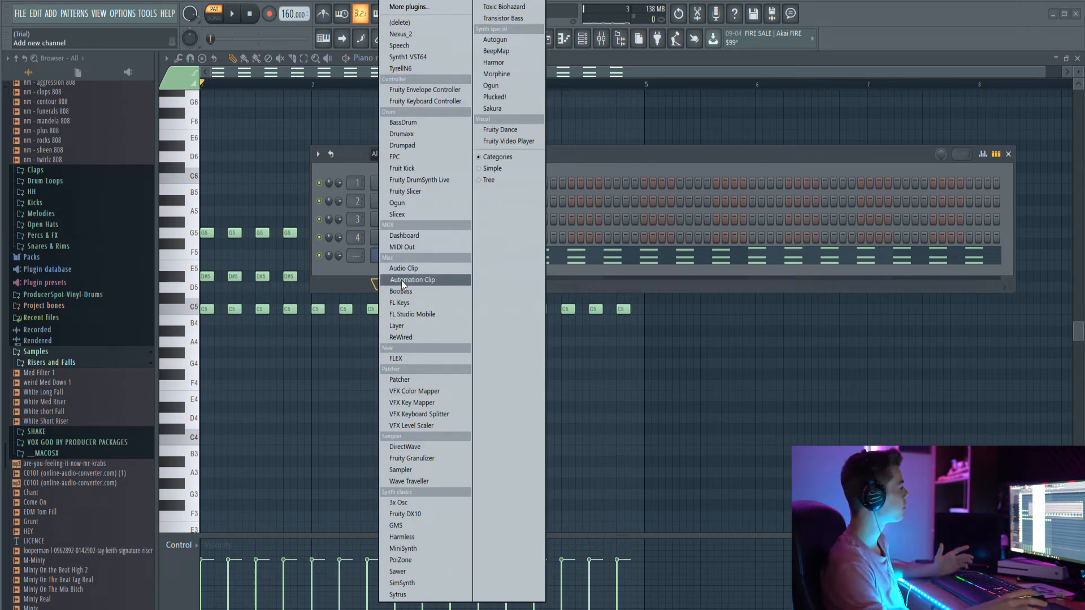
pyautogui.click(409, 34)
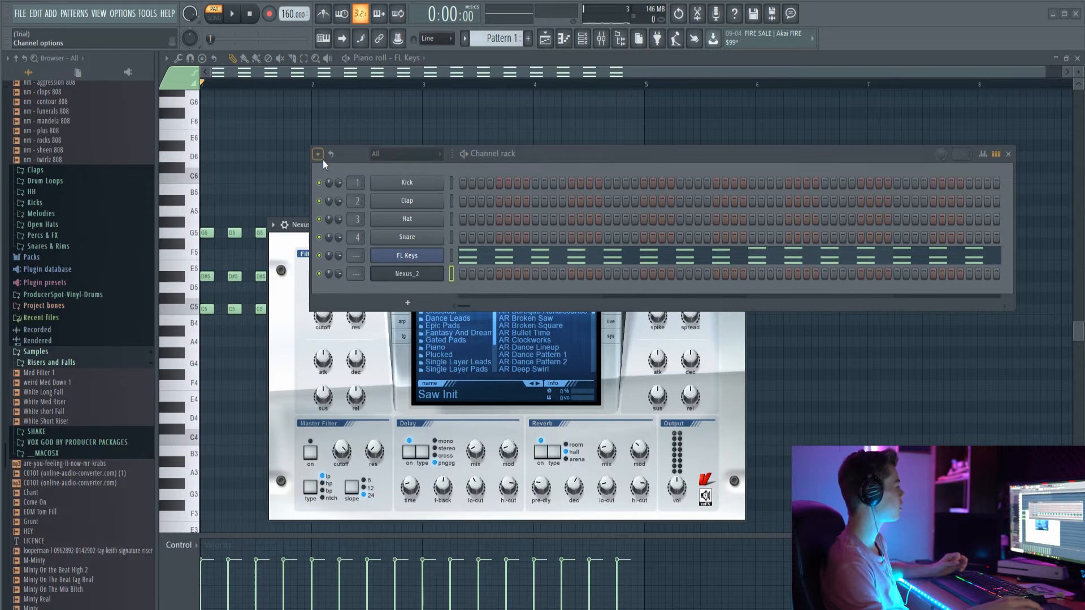
pyautogui.click(318, 154)
pyautogui.click(347, 480)
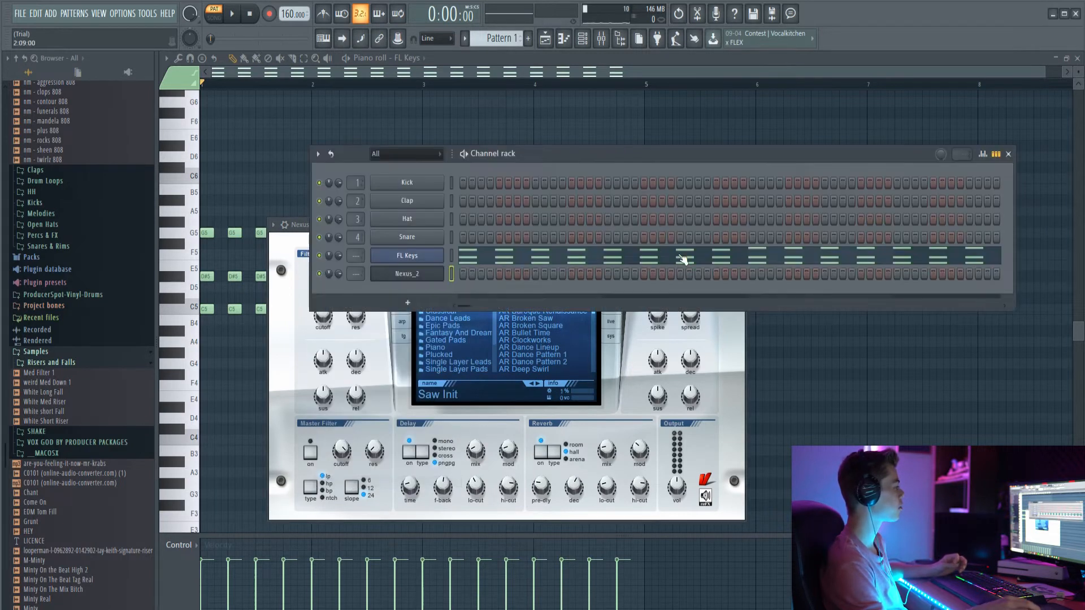
# Move the channel rack clear of the Nexus_2 window and load the PD Ambient Pad 3 preset from the Single Layer Pads category.
pyautogui.moveTo(622, 160); pyautogui.dragTo(603, 56)
pyautogui.click(453, 370)
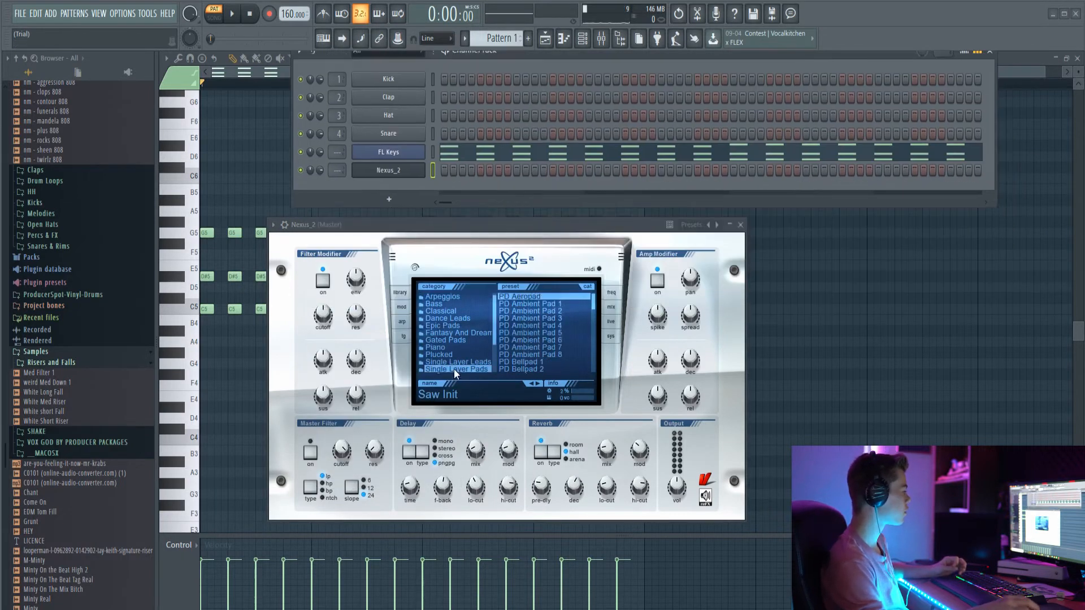
pyautogui.click(565, 318)
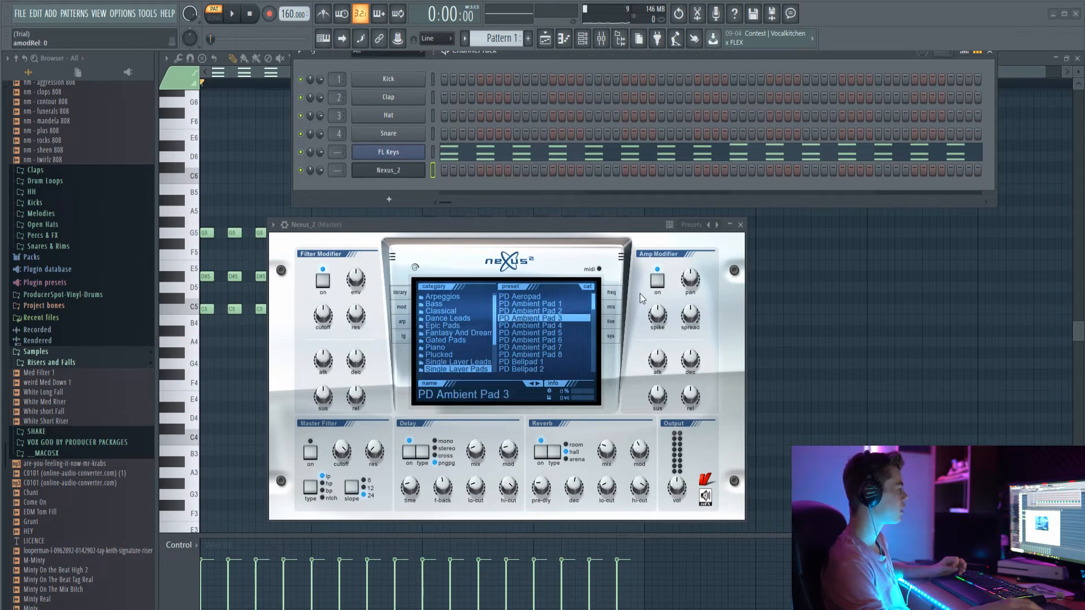
# Open the piano roll for Nexus_2 and draw a chord of G5, D#5 and C5 over the first ghost notes.
pyautogui.rightClick(431, 172)
pyautogui.click(452, 169)
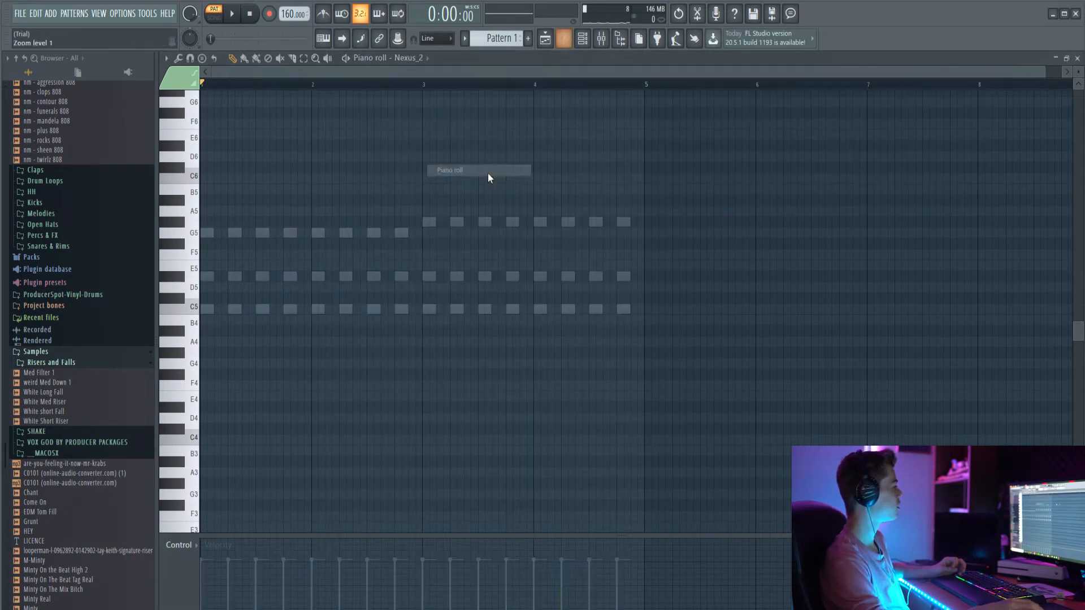
pyautogui.moveTo(226, 233); pyautogui.dragTo(207, 233)
pyautogui.click(201, 309)
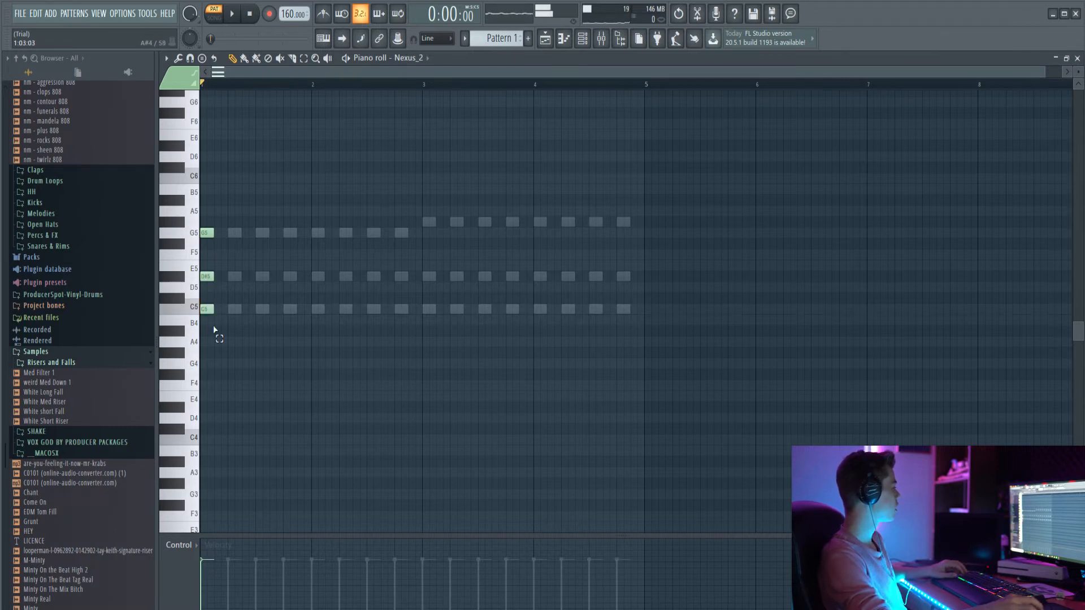
# Stretch all three pad notes to the end of bar 2 and play the result.
pyautogui.moveTo(214, 330); pyautogui.dragTo(201, 184)
pyautogui.moveTo(213, 233); pyautogui.dragTo(416, 234)
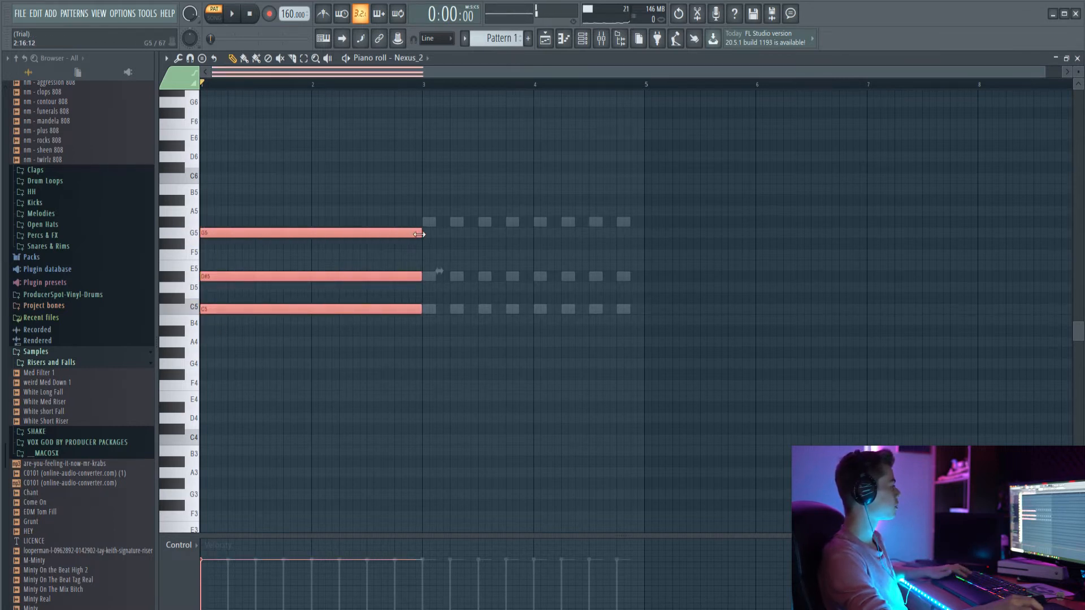
pyautogui.click(455, 226)
pyautogui.press('space')
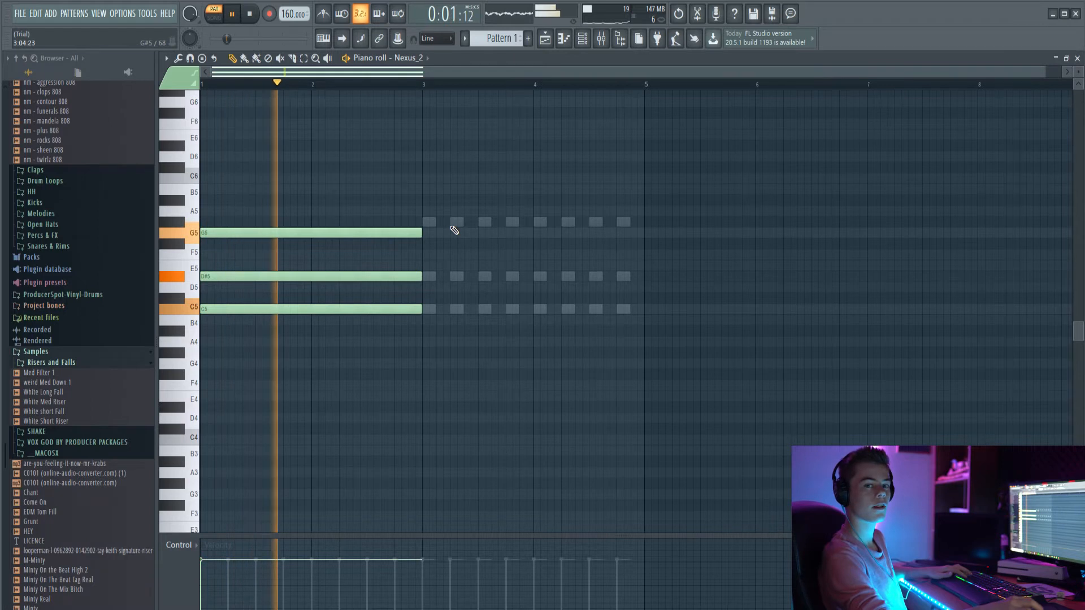
pyautogui.press('space')
# Duplicate the long pad chord across bars 3 and 4, raise its top note to G#5, and play all four bars.
pyautogui.moveTo(394, 390); pyautogui.dragTo(260, 158)
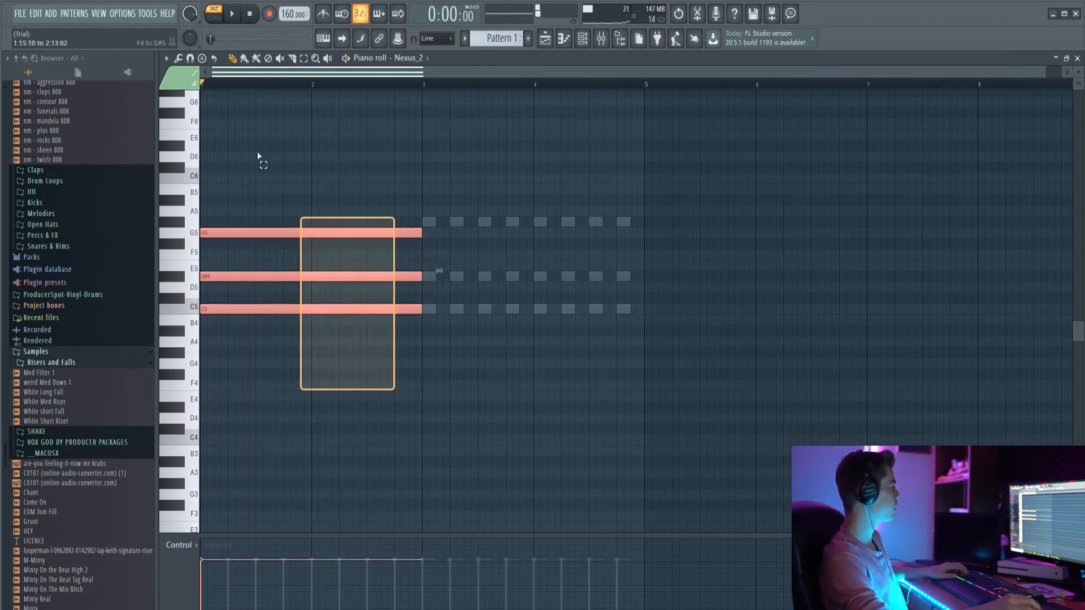
pyautogui.hotkey('ctrl', 'b')
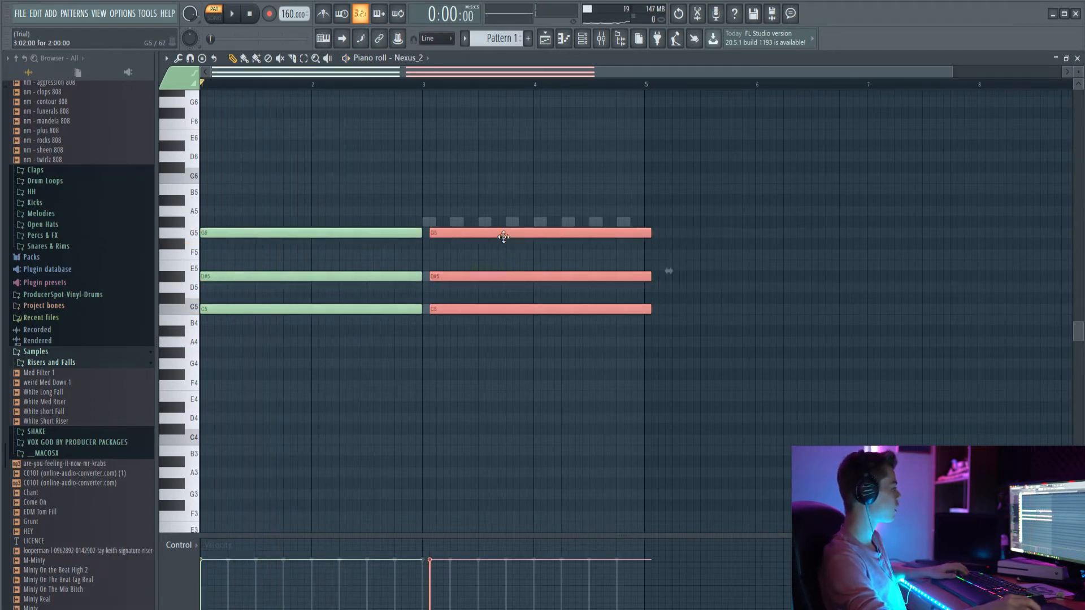
pyautogui.click(496, 243)
pyautogui.moveTo(503, 237); pyautogui.dragTo(489, 220)
pyautogui.rightClick(500, 243)
pyautogui.click(489, 248)
pyautogui.press('space')
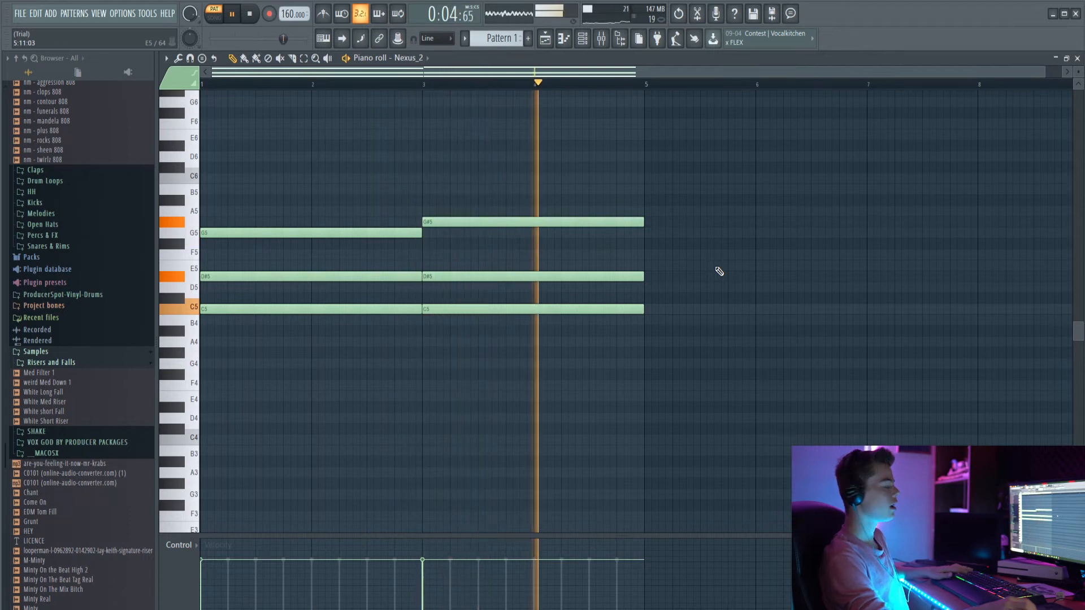
pyautogui.press('space')
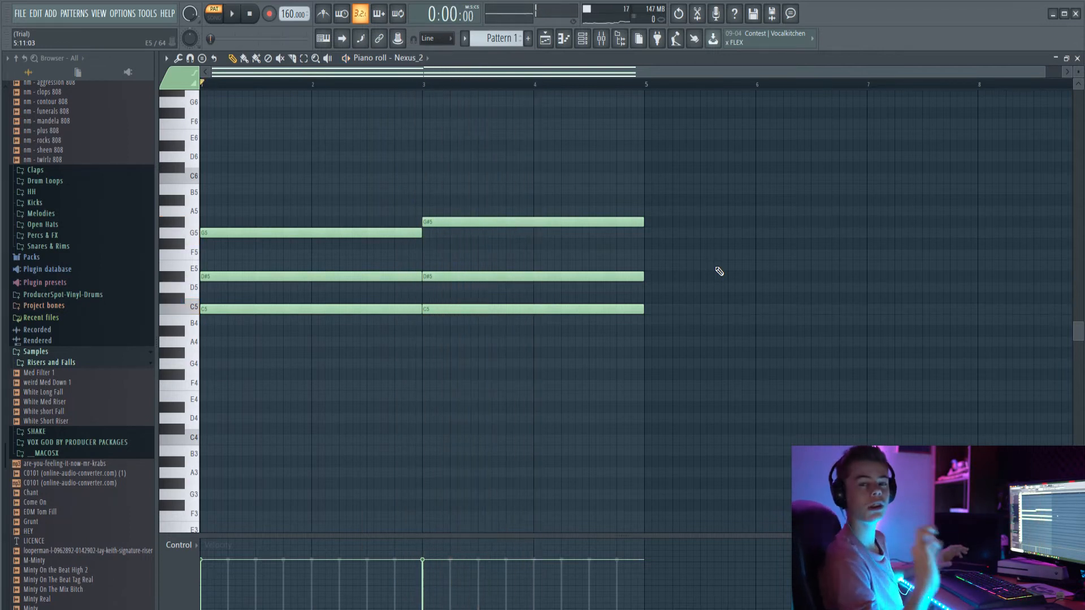
# Copy both long pad chords one octave higher, keeping the original notes in place.
pyautogui.moveTo(698, 423); pyautogui.dragTo(201, 174)
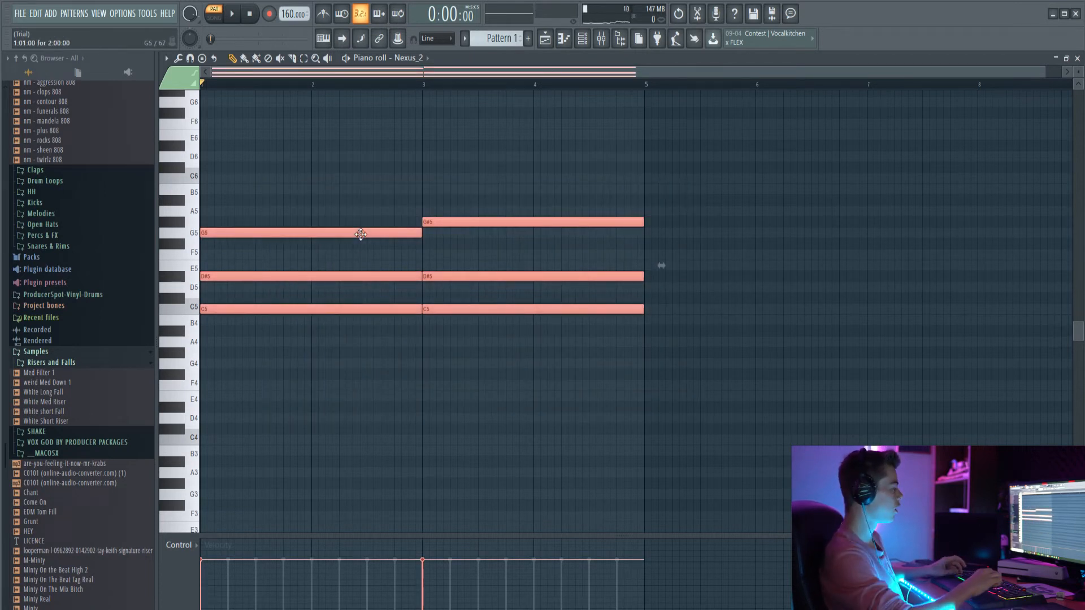
pyautogui.hotkey('ctrl', 'Up')
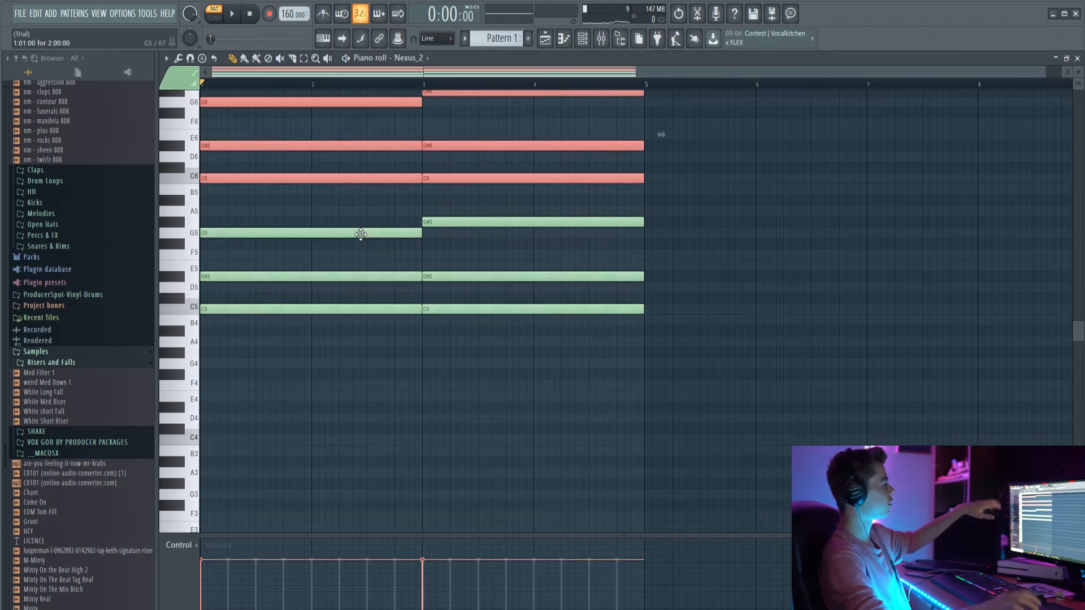
# Clear the note selection and play back the octave-layered pad chords.
pyautogui.scroll(1, 361, 235)
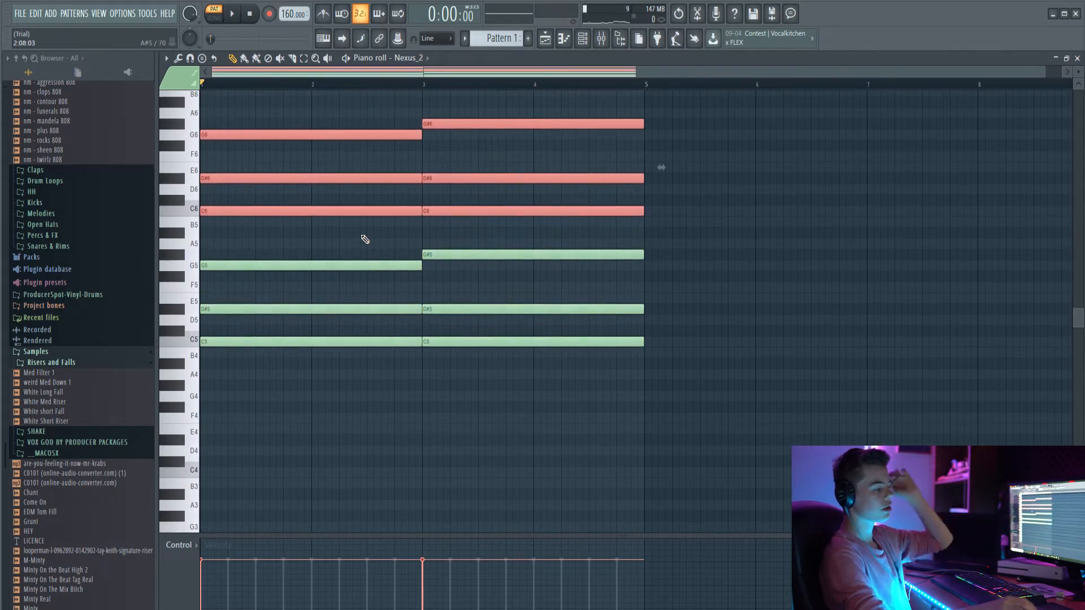
pyautogui.click(757, 289)
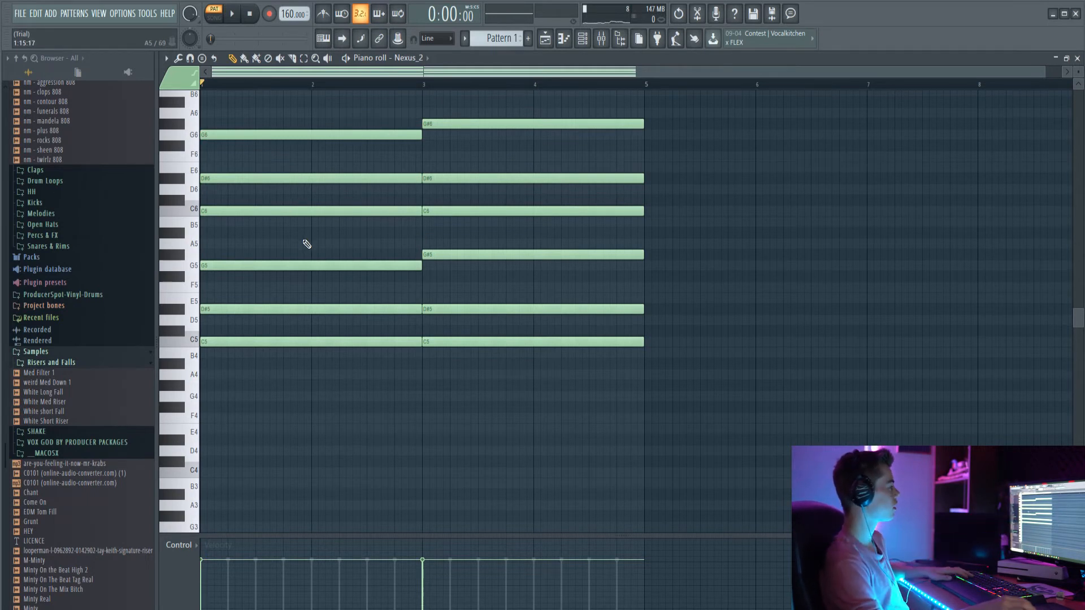
pyautogui.press('space')
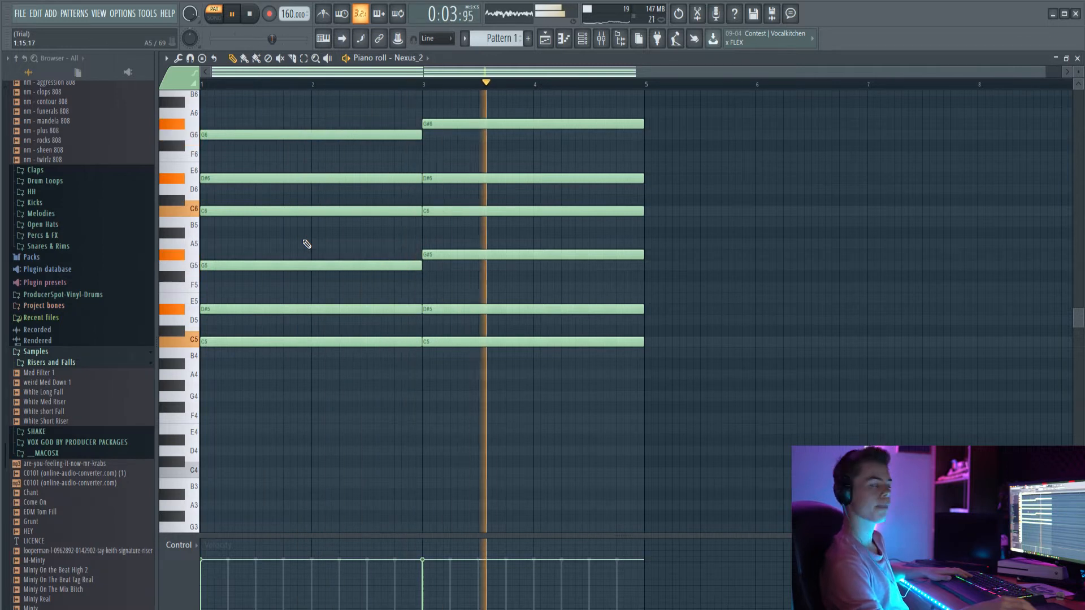
pyautogui.press('space')
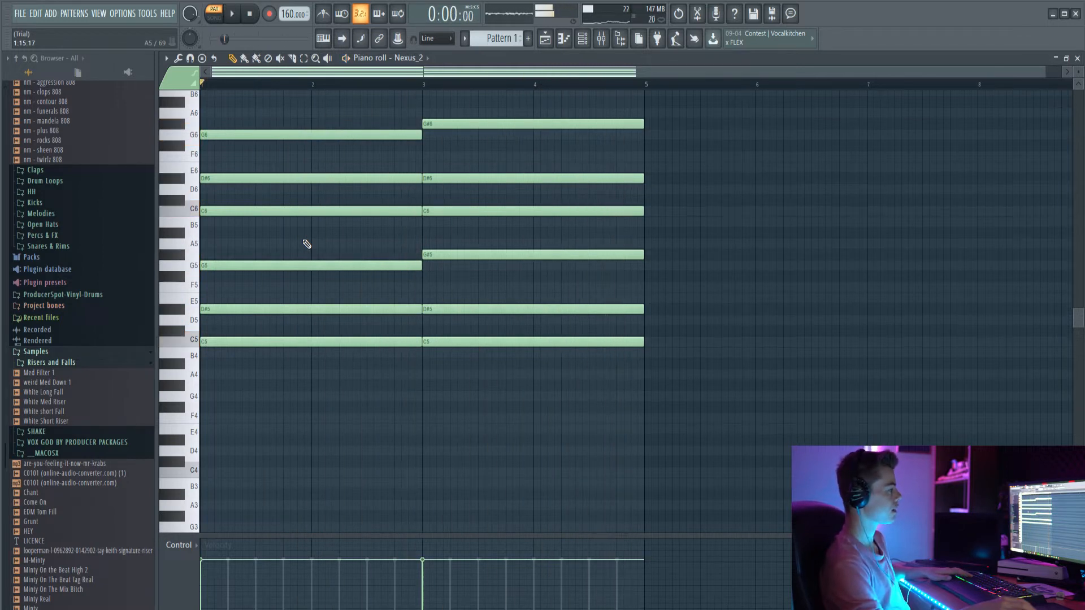
# Add a second Nexus_2 channel and load the "PN Soft and…" preset from its Piano category.
pyautogui.click(581, 39)
pyautogui.click(405, 201)
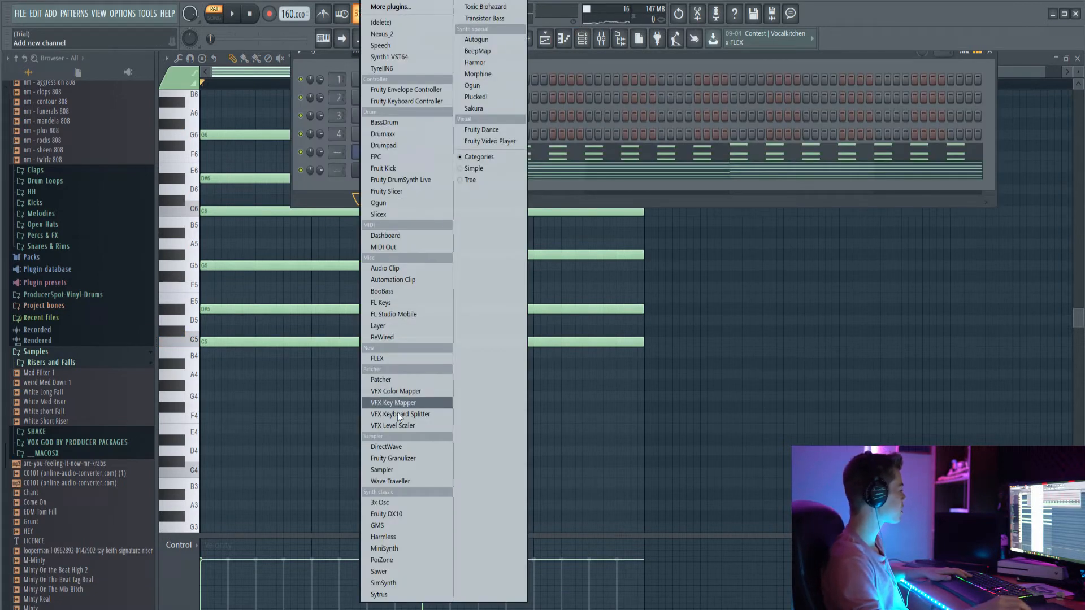
pyautogui.click(398, 34)
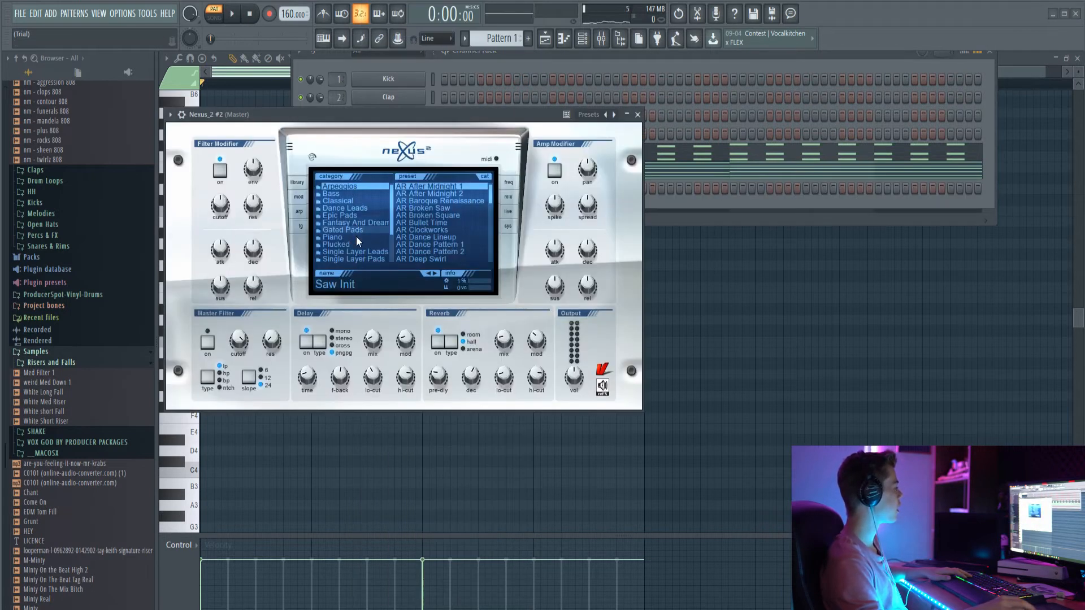
pyautogui.click(351, 236)
pyautogui.moveTo(487, 205); pyautogui.dragTo(492, 246)
pyautogui.click(449, 222)
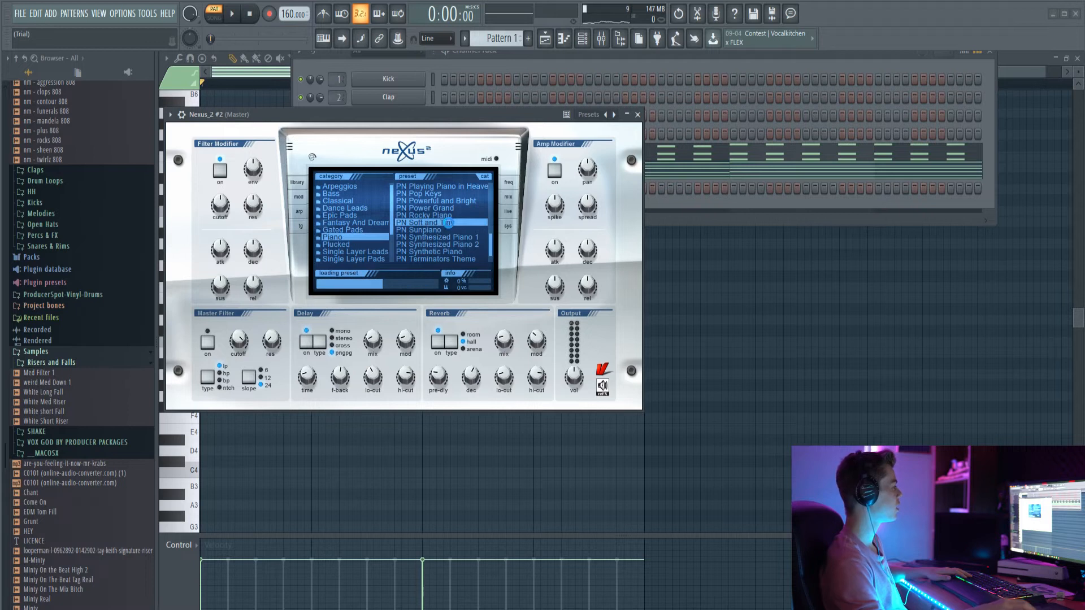
pyautogui.click(637, 115)
# Open the piano roll for Nexus_2 #2 and place a half-beat D#6 note at the start of bar 1.
pyautogui.rightClick(428, 184)
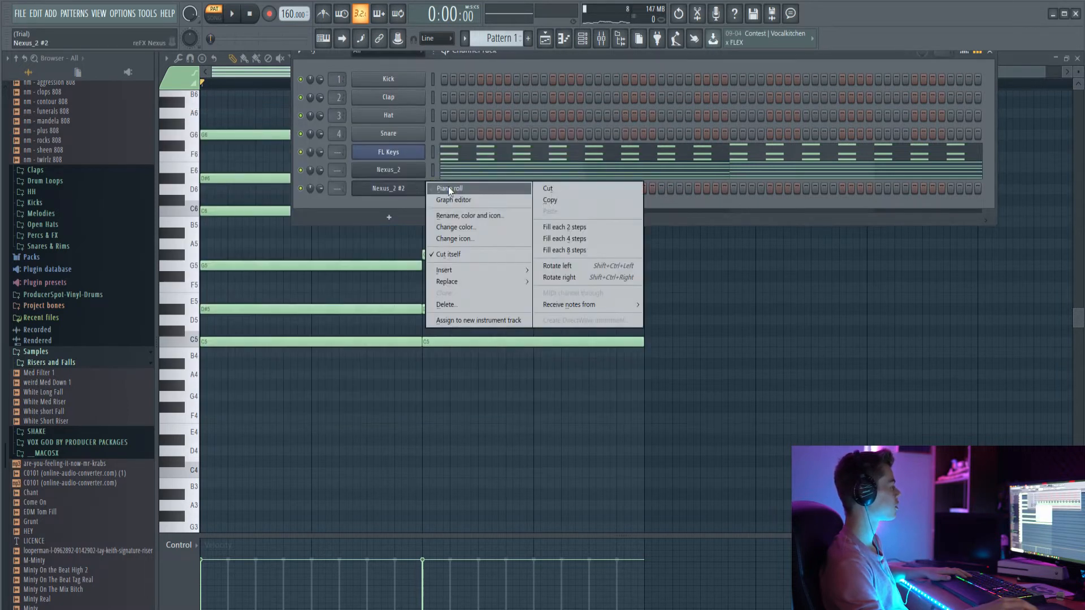
pyautogui.click(449, 189)
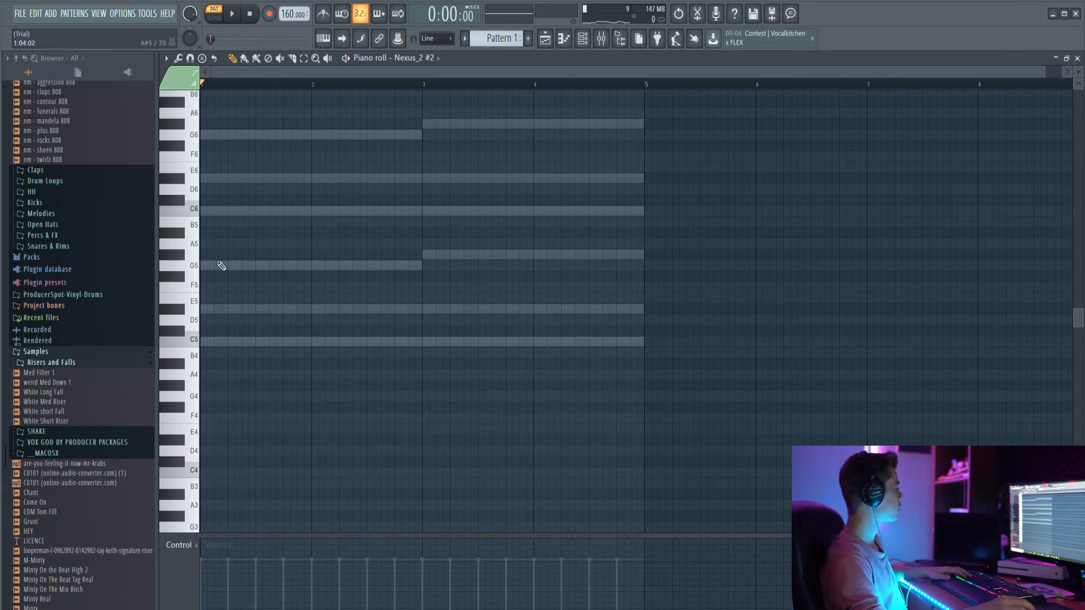
pyautogui.moveTo(207, 264); pyautogui.dragTo(186, 214)
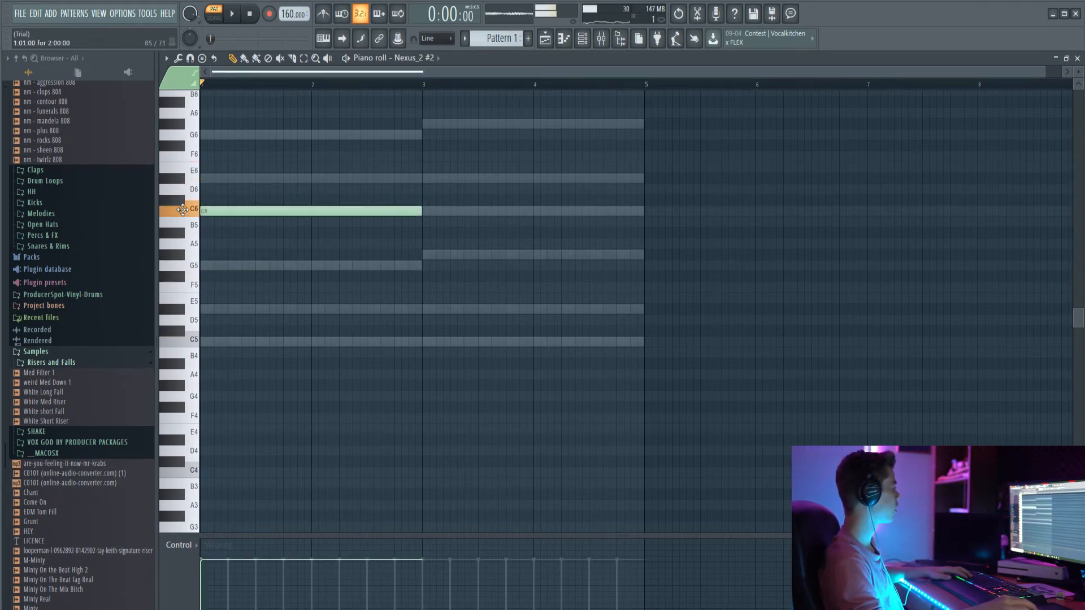
pyautogui.moveTo(304, 232); pyautogui.dragTo(213, 244)
pyautogui.press('space')
pyautogui.press('space')
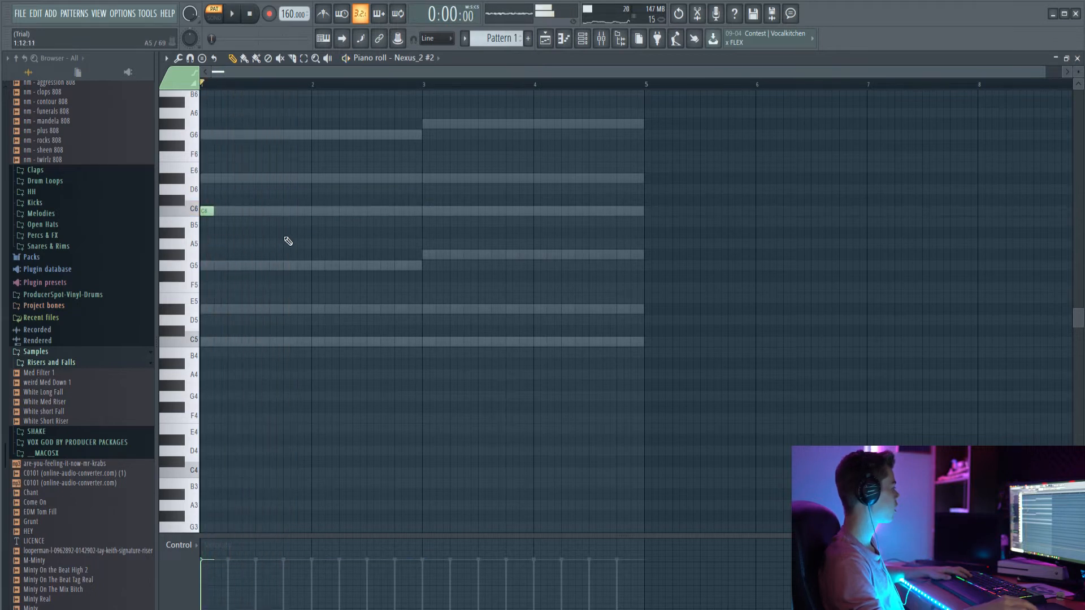
pyautogui.moveTo(208, 211); pyautogui.dragTo(207, 178)
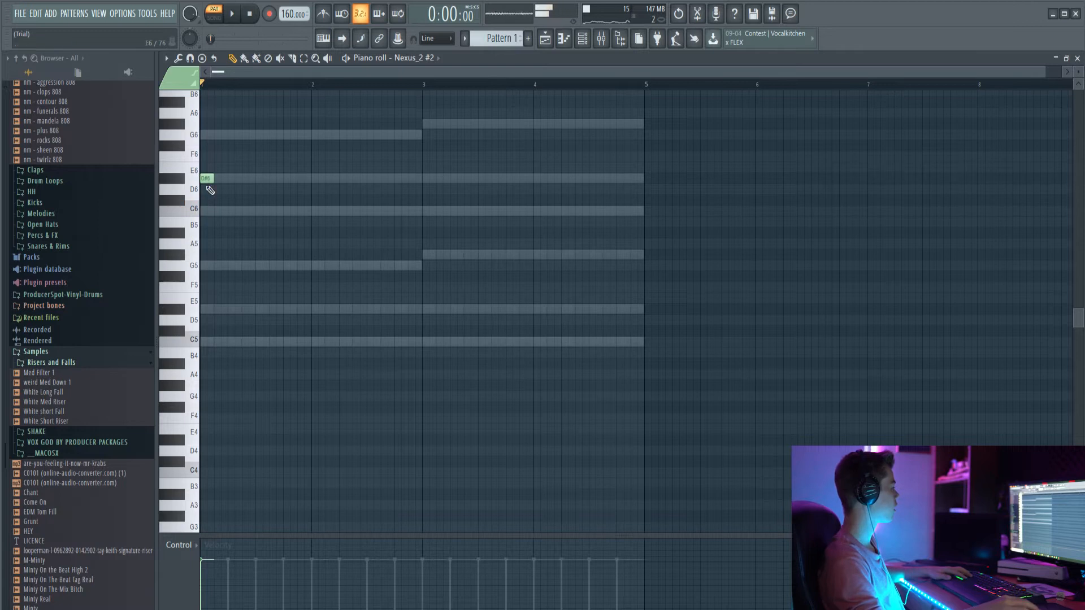
# Play the pattern and add short notes to bar 2: C6 on the first beat and D#6 on the last.
pyautogui.press('space')
pyautogui.click(315, 212)
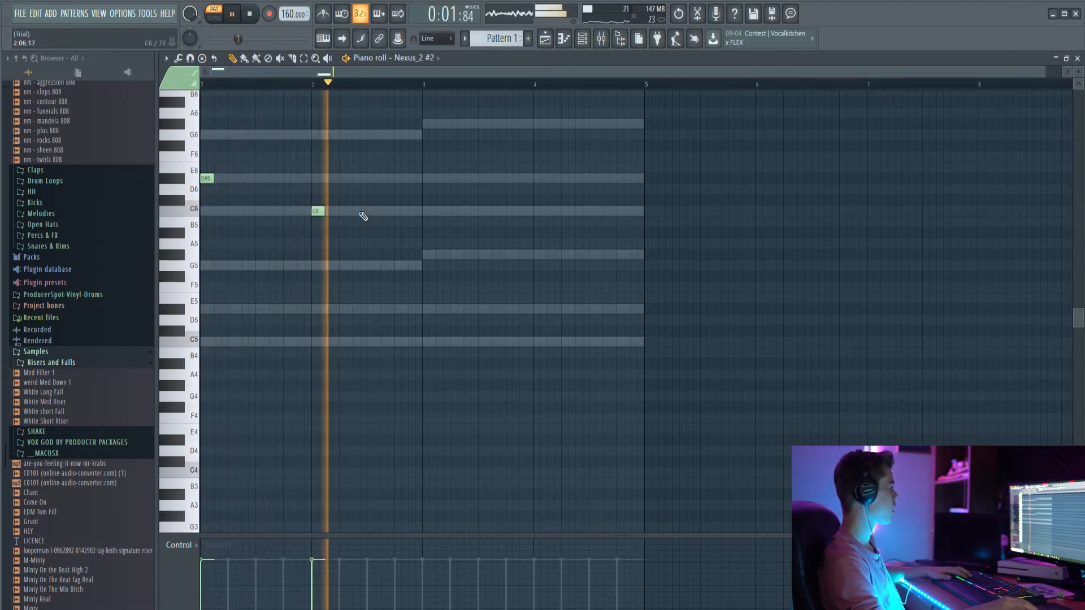
pyautogui.press('space')
pyautogui.click(397, 179)
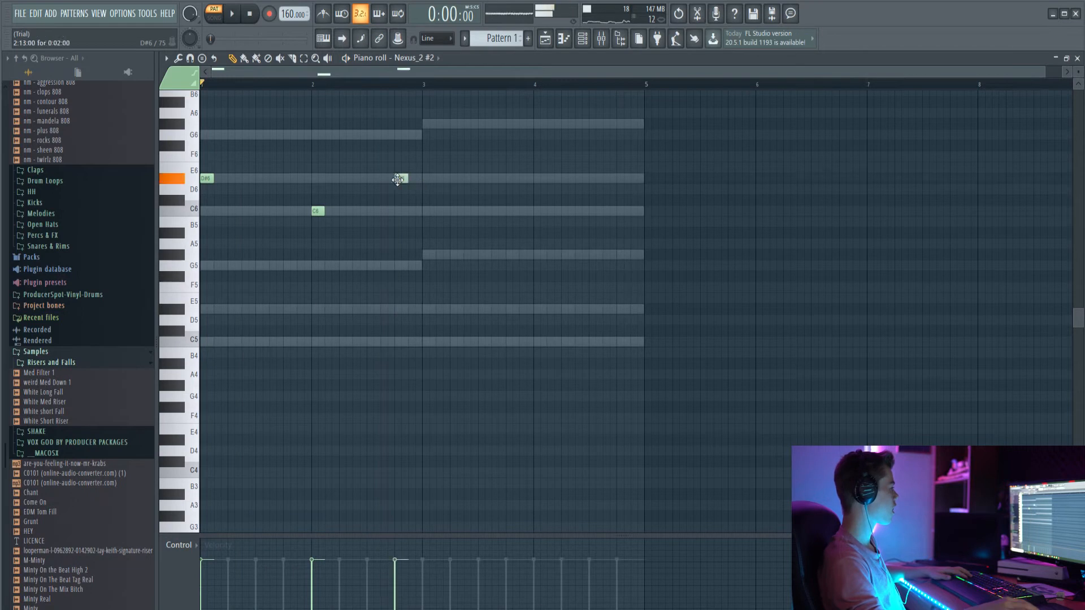
# Add short notes G#5 at the start of bar 3 and D#5 at the start of bar 4, playing the result.
pyautogui.click(425, 255)
pyautogui.press('space')
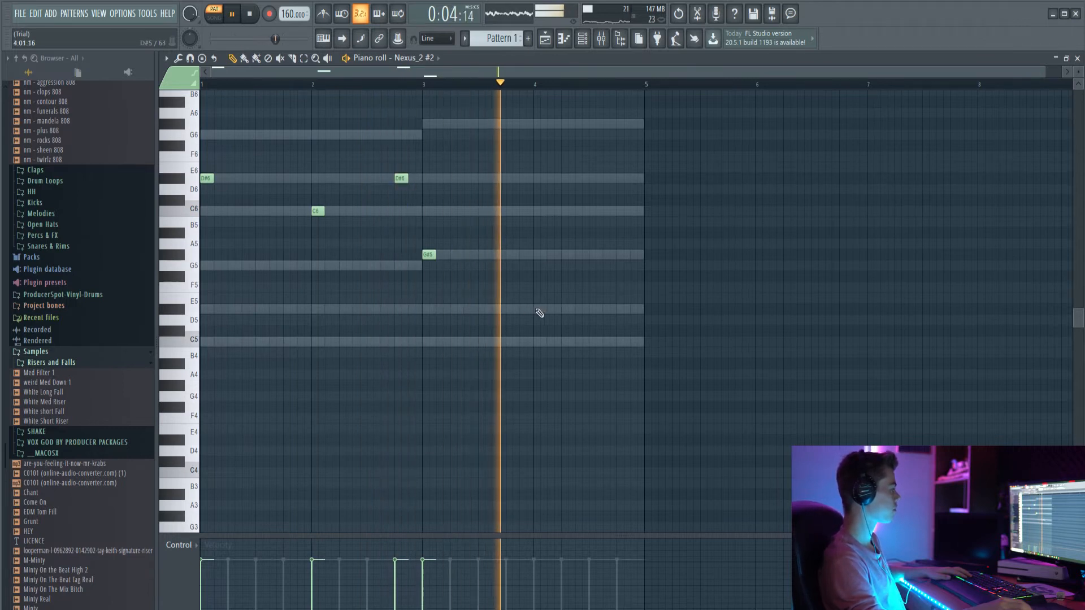
pyautogui.click(536, 310)
pyautogui.press('space')
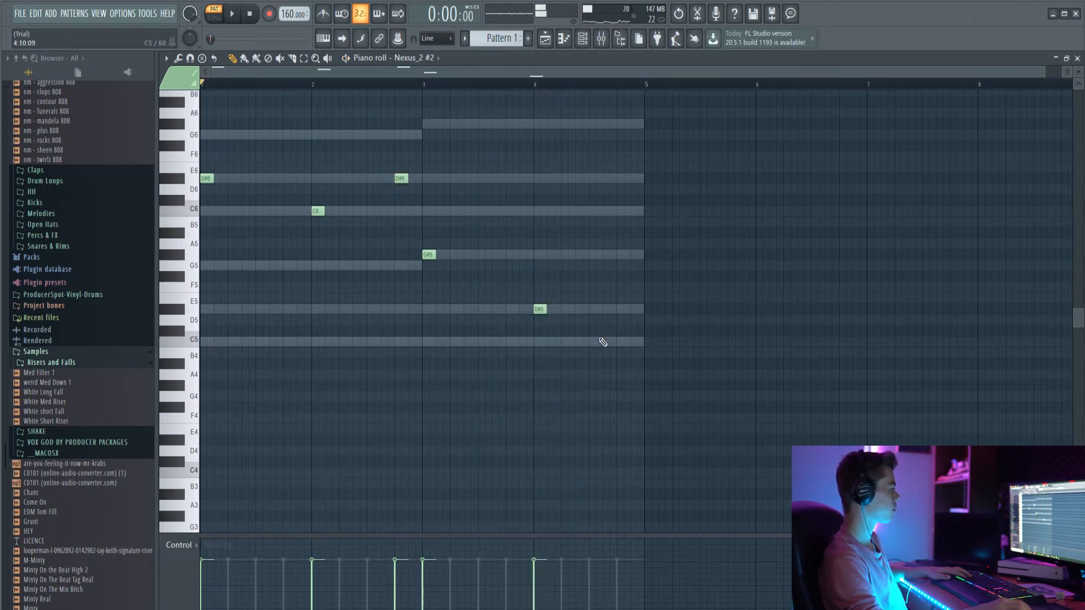
pyautogui.press('space')
pyautogui.press('space')
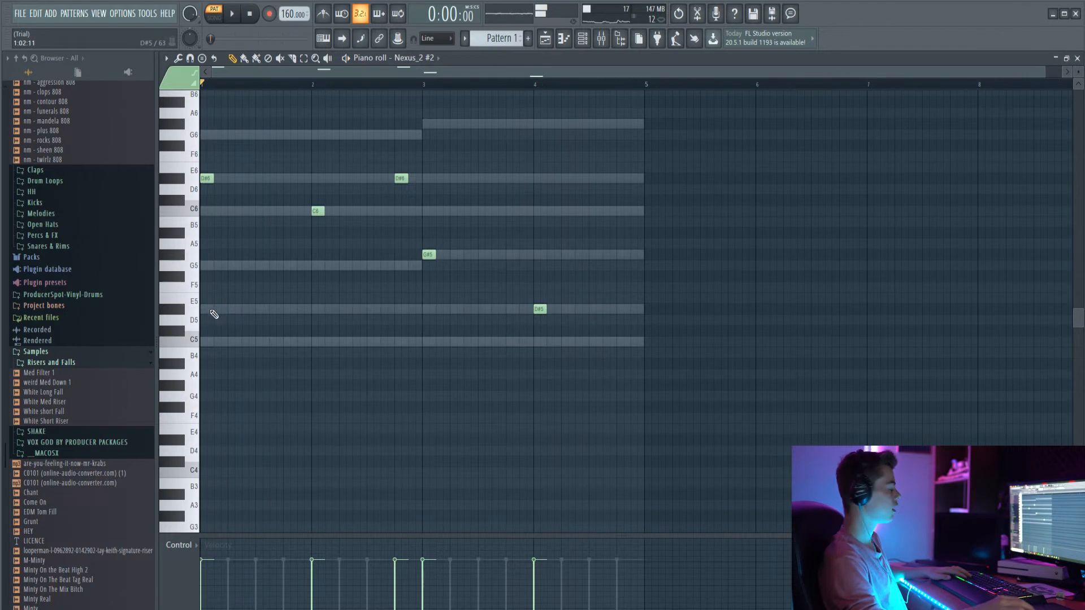
# Add a C5 note below the opening D#6, lengthen both notes to one beat, and play them.
pyautogui.click(204, 342)
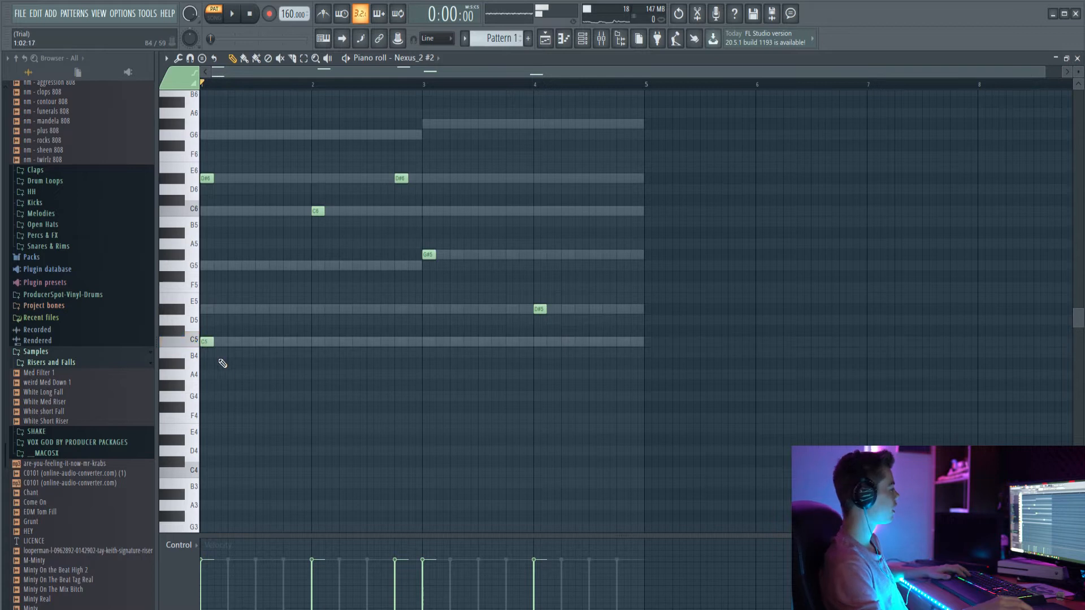
pyautogui.moveTo(224, 377); pyautogui.dragTo(203, 145)
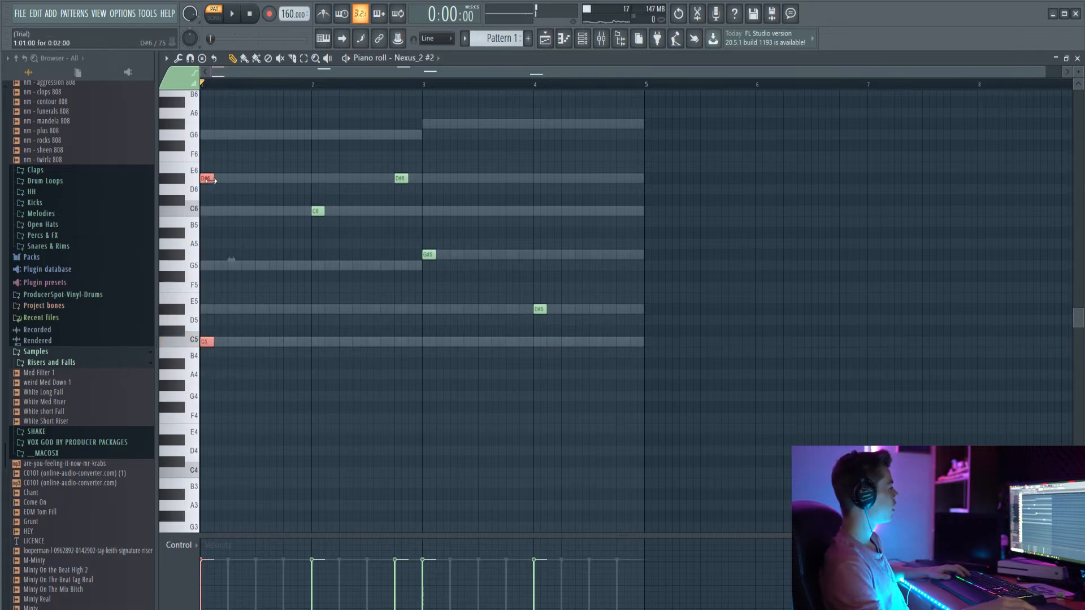
pyautogui.click(253, 175)
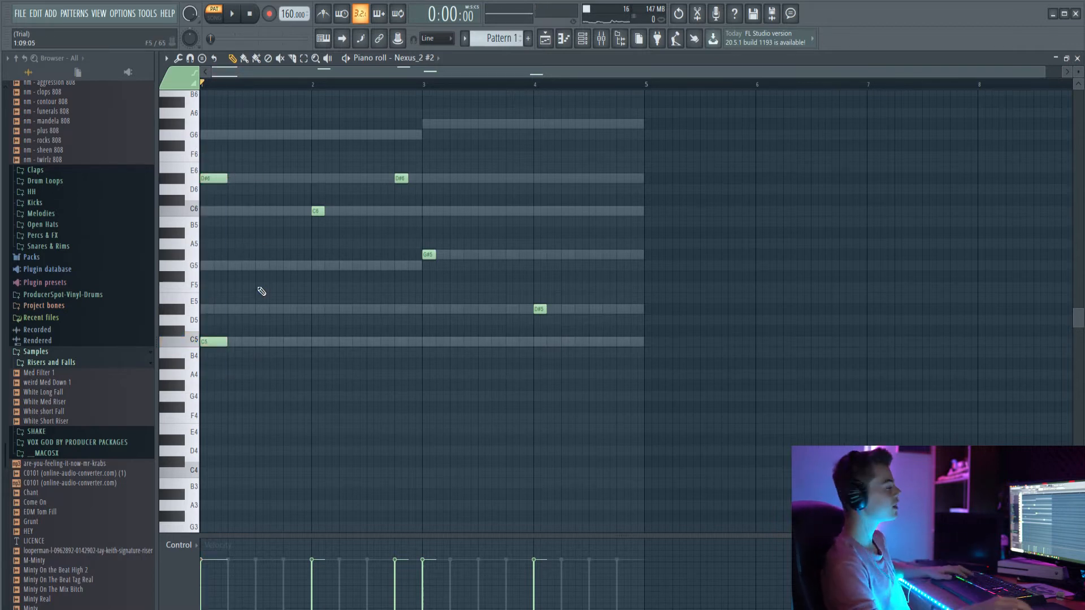
pyautogui.press('space')
pyautogui.press('space')
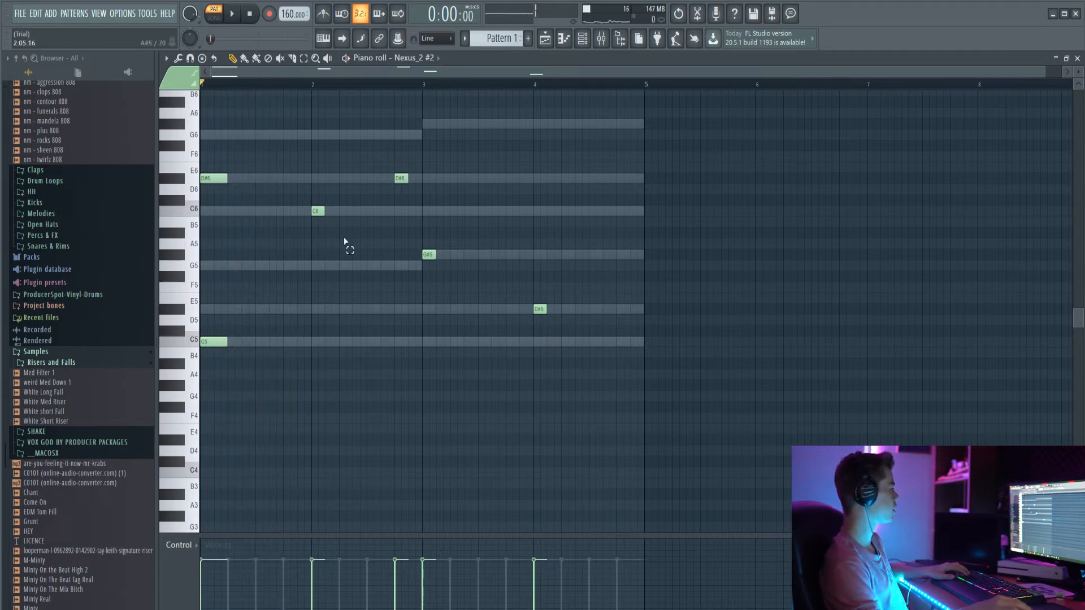
# Raise the lower opening note to D#5 and play the start of the melody.
pyautogui.moveTo(207, 344); pyautogui.dragTo(209, 310)
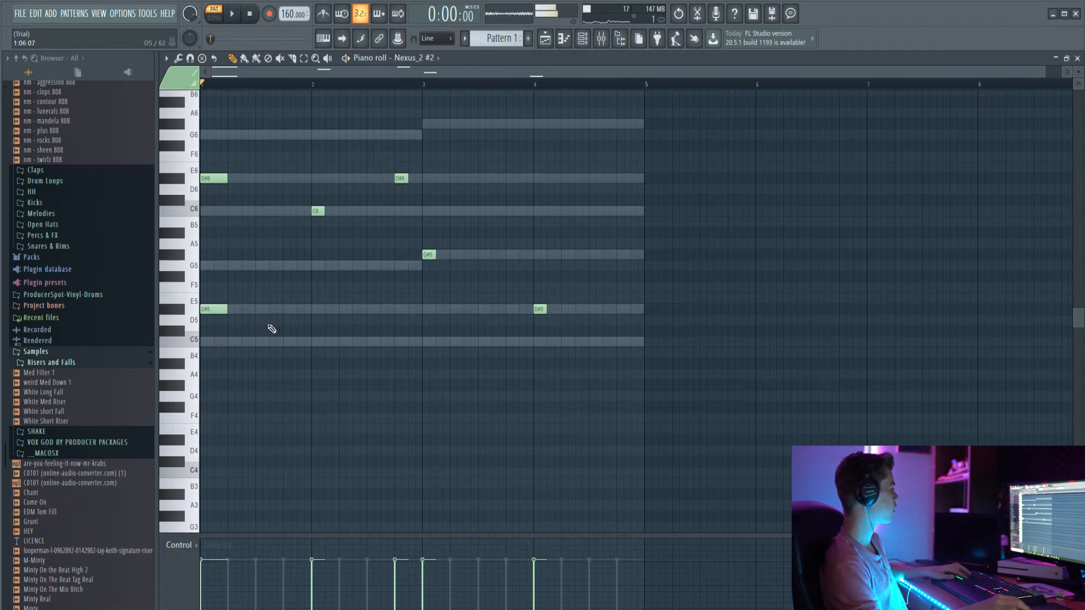
pyautogui.press('space')
pyautogui.press('space')
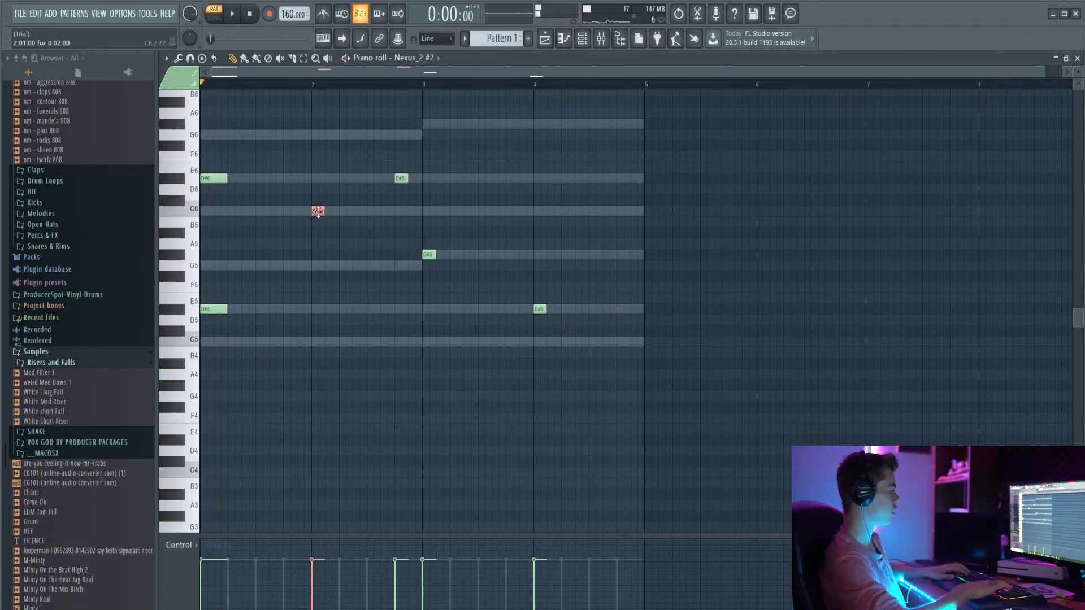
# Duplicate the C6 note at the start of bar 2 one octave lower as C5 and play the melody.
pyautogui.hotkey('ctrl', 'Down')
pyautogui.keyDown('ctrl'); pyautogui.rightClick(423, 215); pyautogui.keyUp('ctrl')
pyautogui.keyDown('ctrl'); pyautogui.rightClick(429, 214); pyautogui.keyUp('ctrl')
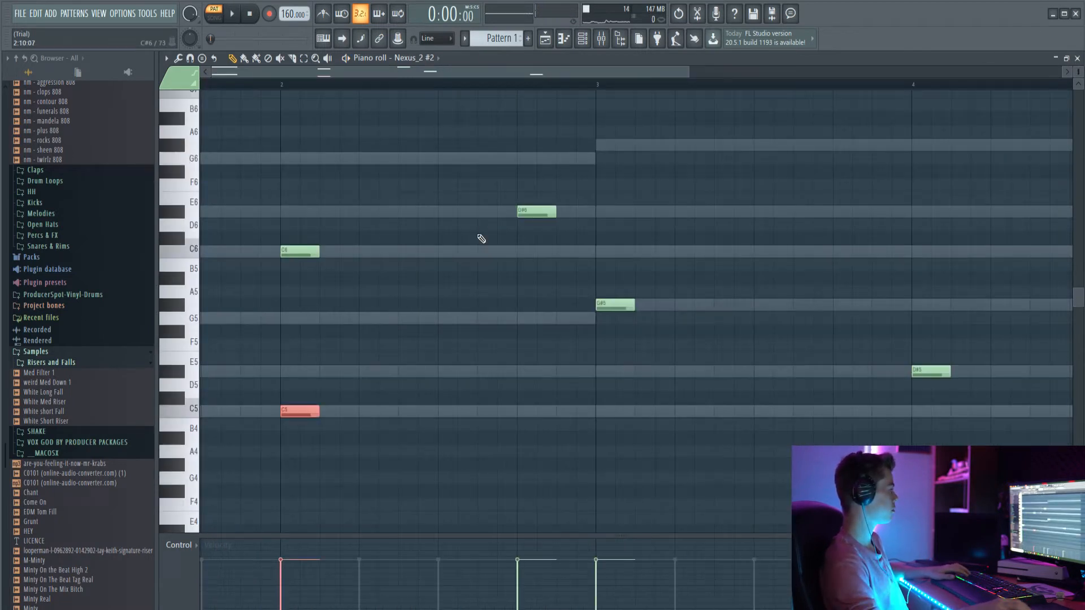
pyautogui.scroll(-2, 636, 257)
pyautogui.press('space')
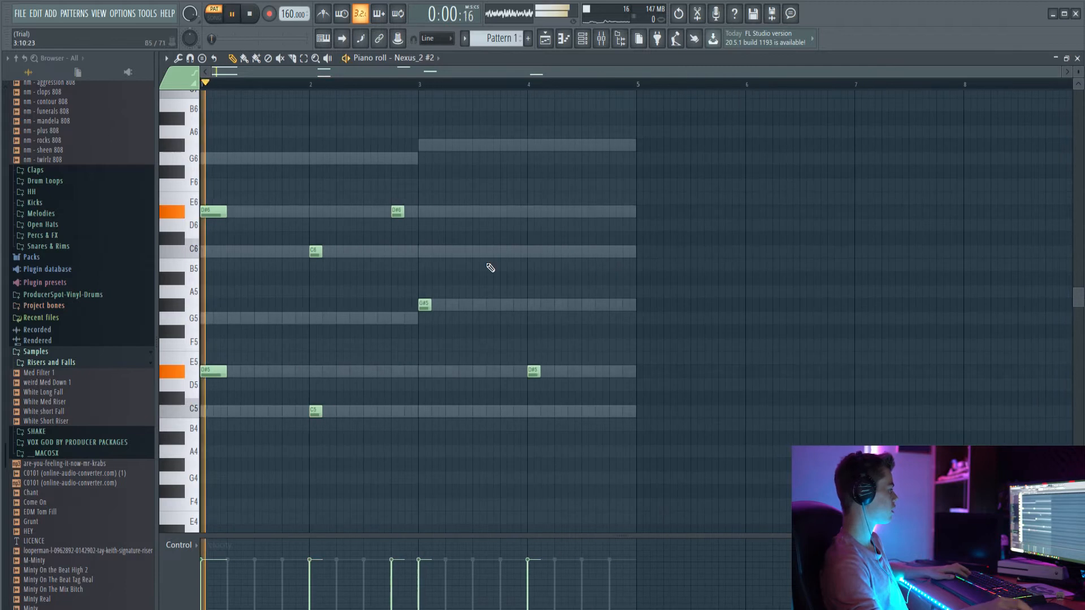
pyautogui.scroll(-2, 490, 268)
pyautogui.scroll(2, 452, 260)
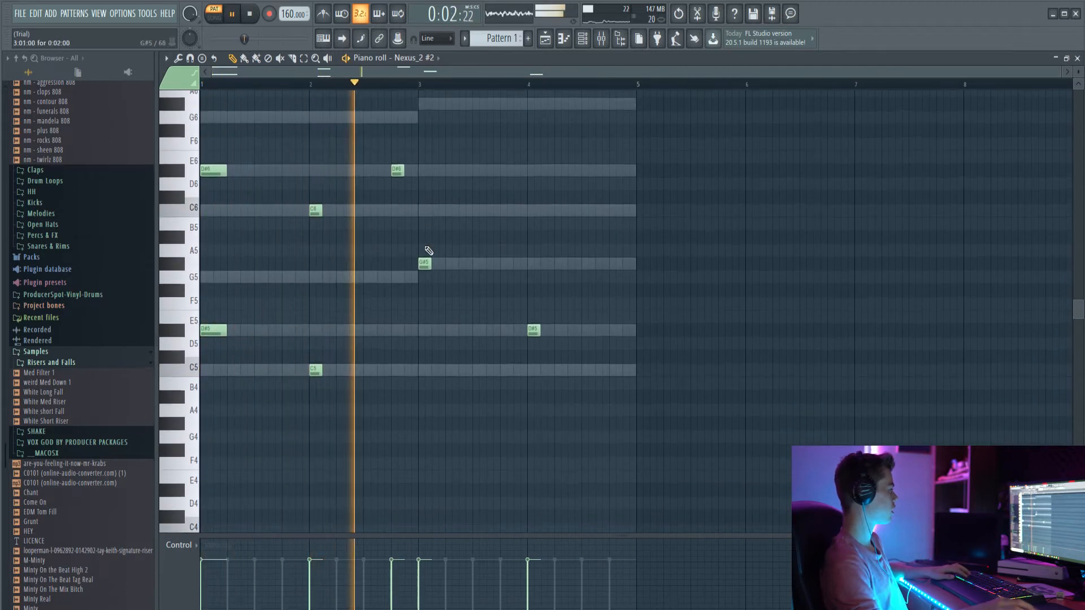
pyautogui.press('space')
# Duplicate the G#5 note at the start of bar 3 one octave lower as G#4 and start playback.
pyautogui.moveTo(447, 296); pyautogui.dragTo(430, 263)
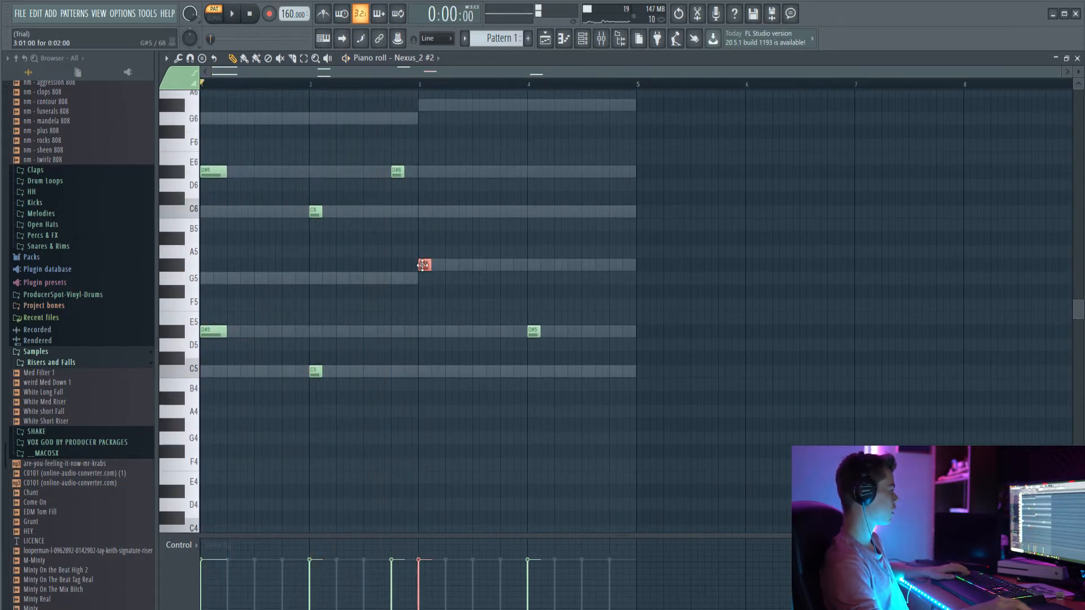
pyautogui.hotkey('ctrl', 'c')
pyautogui.hotkey('ctrl', 'v')
pyautogui.hotkey('ctrl', 'Down')
pyautogui.press('space')
# Duplicate the D#5 note at the start of bar 4 one octave lower as D#4 and stop playback.
pyautogui.moveTo(542, 363); pyautogui.dragTo(528, 330)
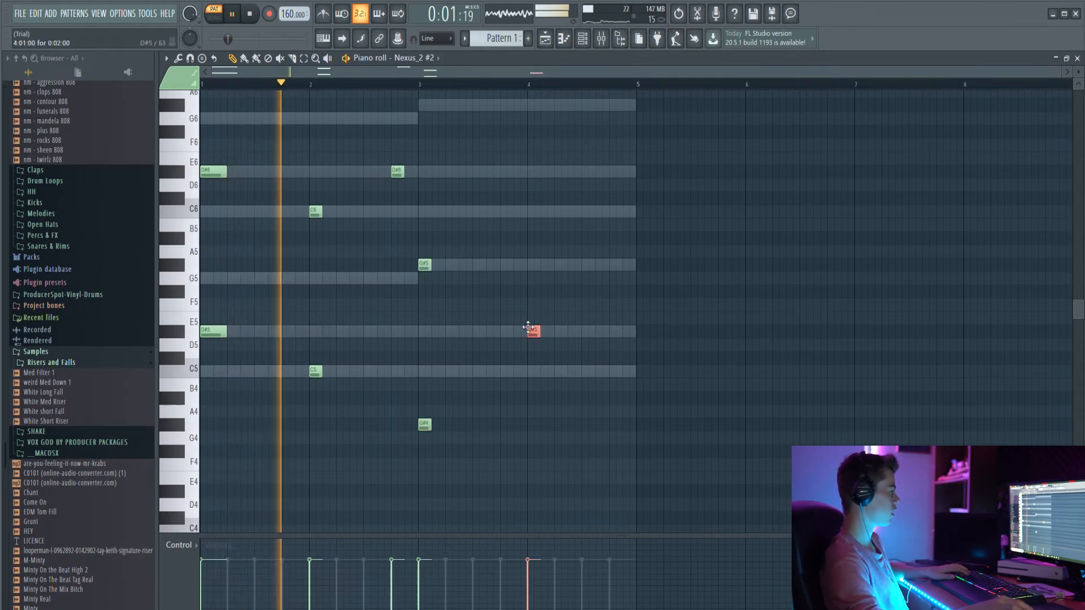
pyautogui.hotkey('ctrl', 'c')
pyautogui.hotkey('ctrl', 'v')
pyautogui.hotkey('ctrl', 'Down')
pyautogui.click(586, 319)
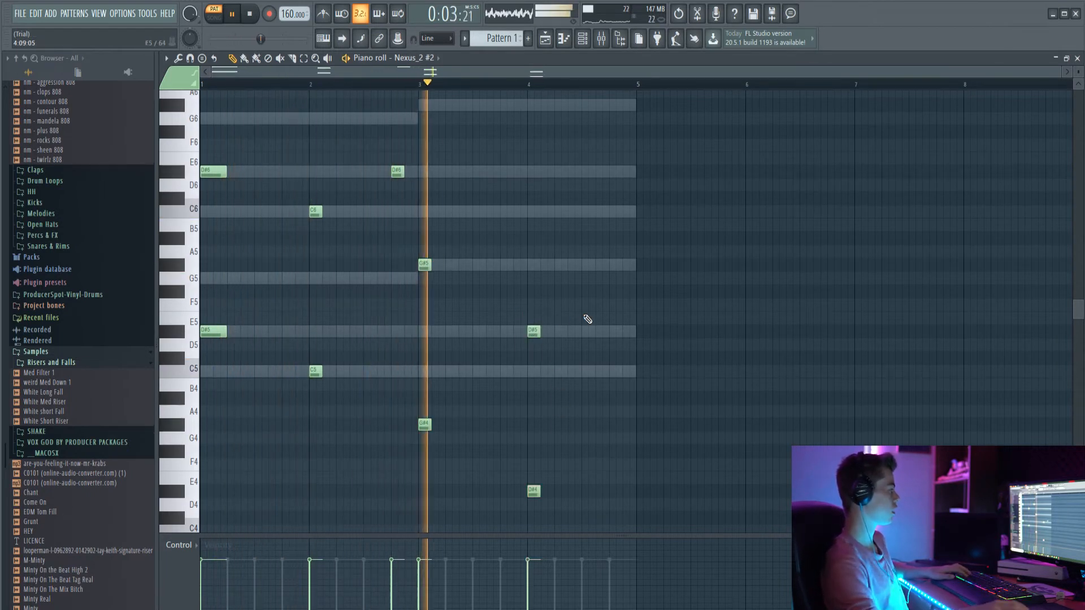
pyautogui.press('space')
# Add short notes G#5 on the third beat and G5 on the last beat of bar 4, and play the melody.
pyautogui.click(584, 266)
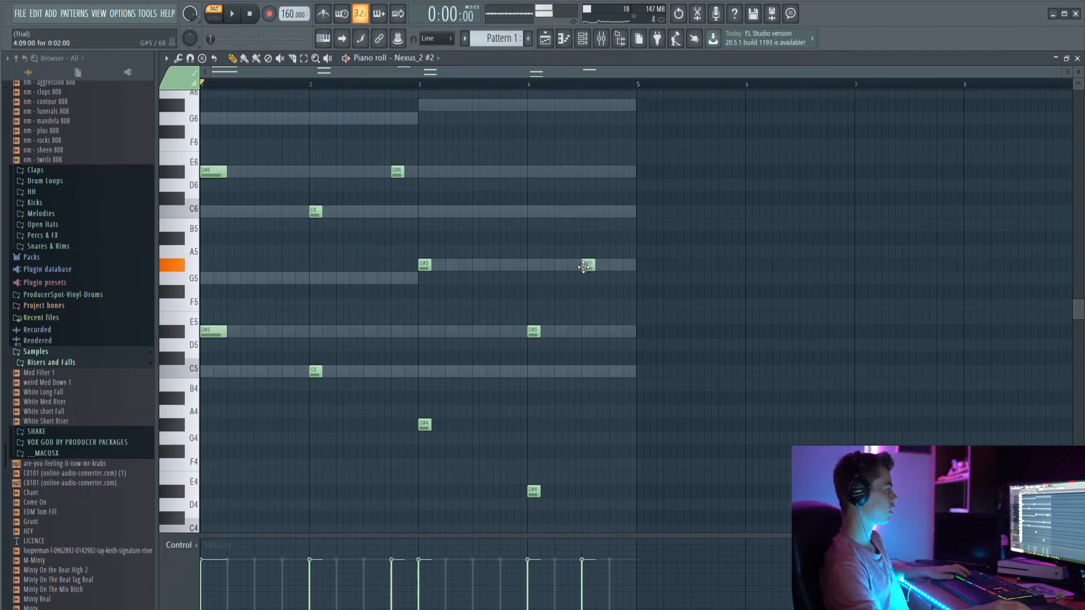
pyautogui.click(613, 292)
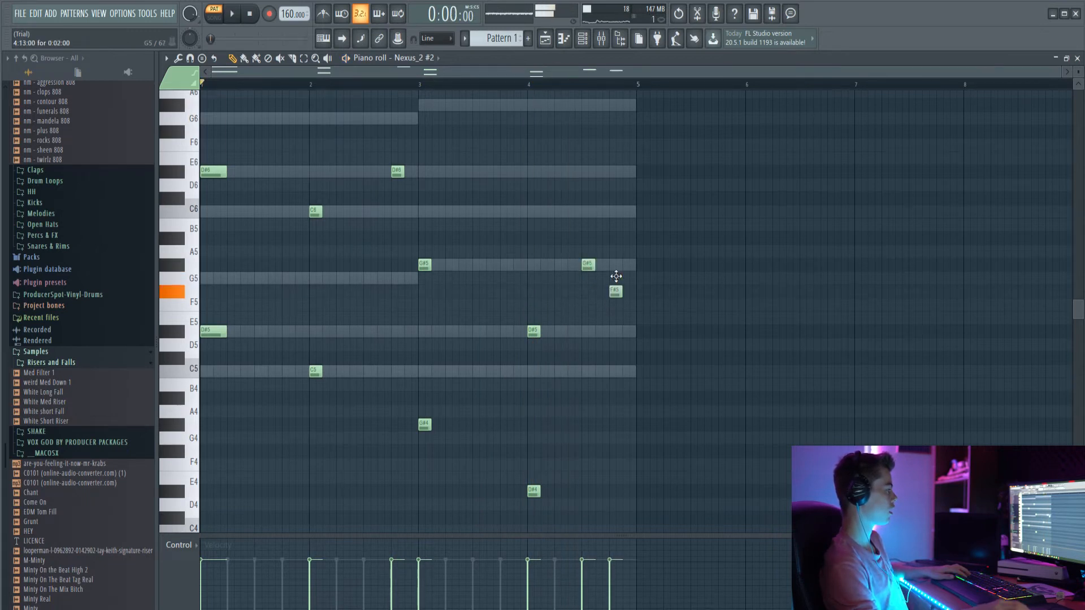
pyautogui.moveTo(612, 291); pyautogui.dragTo(616, 277)
pyautogui.press('space')
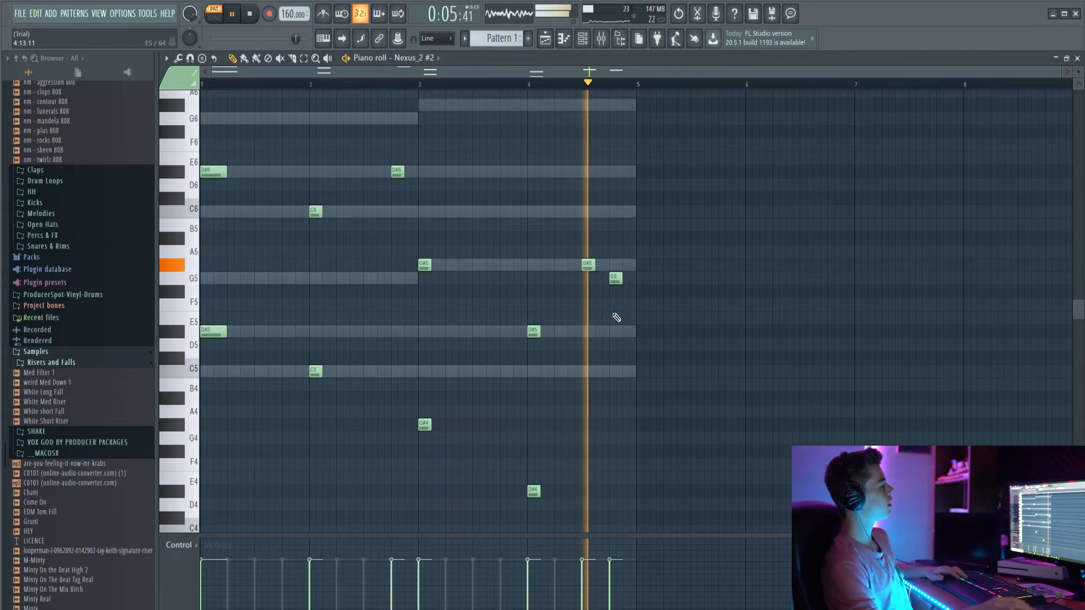
pyautogui.press('space')
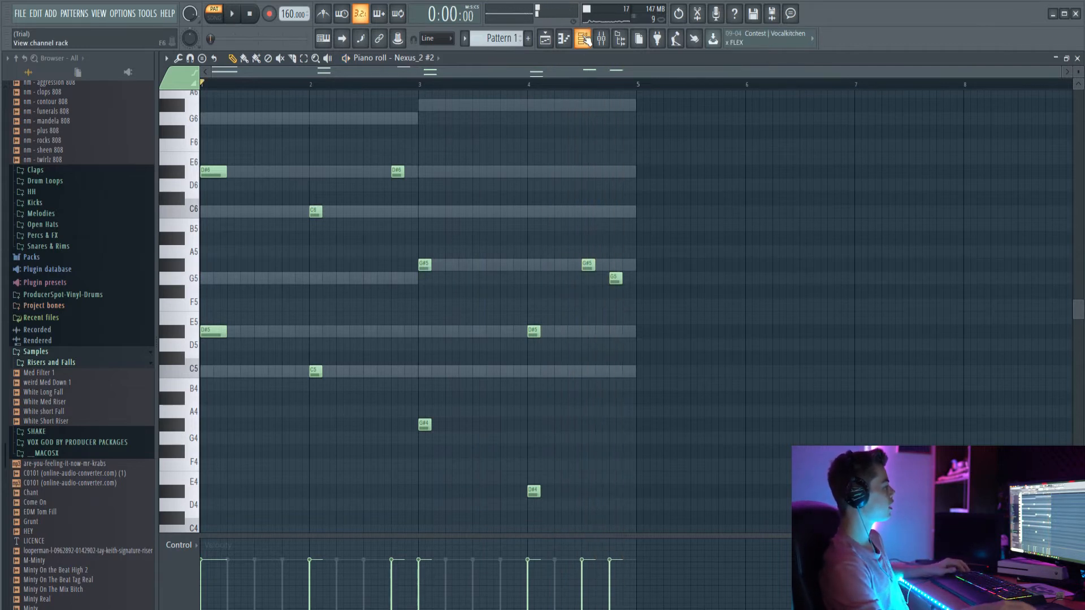
# Add the 808 Full sample from the Born Hero Lovesick Drum Kit as a new channel and open its piano roll.
pyautogui.click(584, 44)
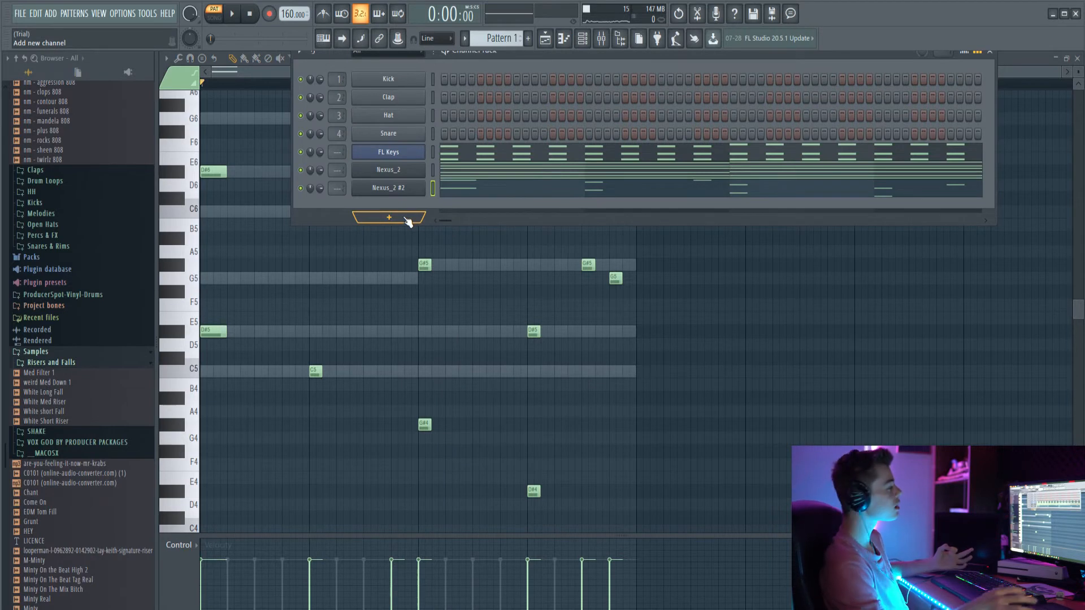
pyautogui.scroll(2, 68, 164)
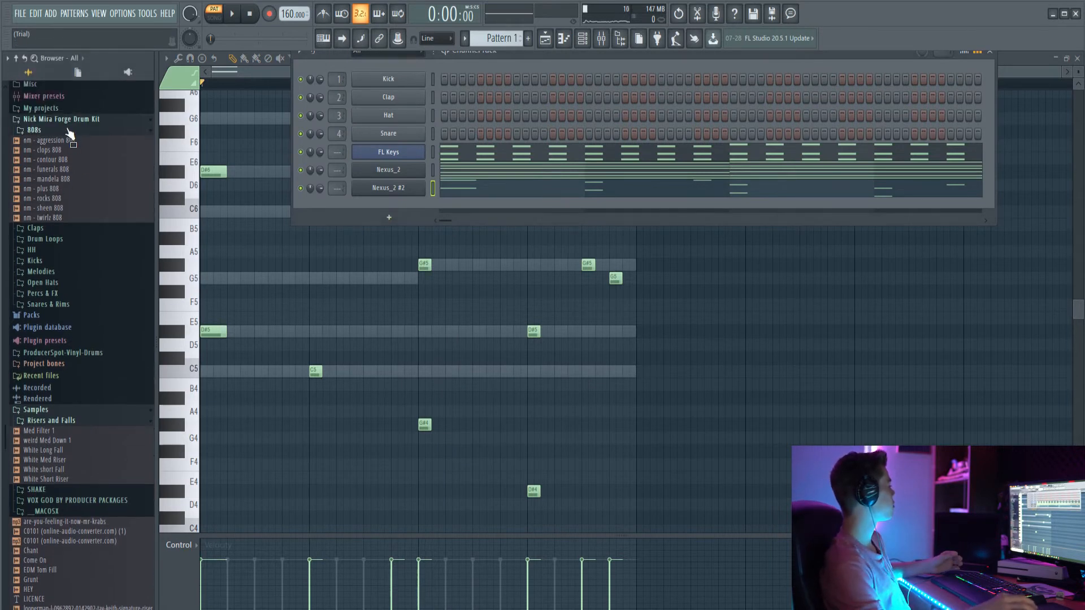
pyautogui.scroll(10, 70, 142)
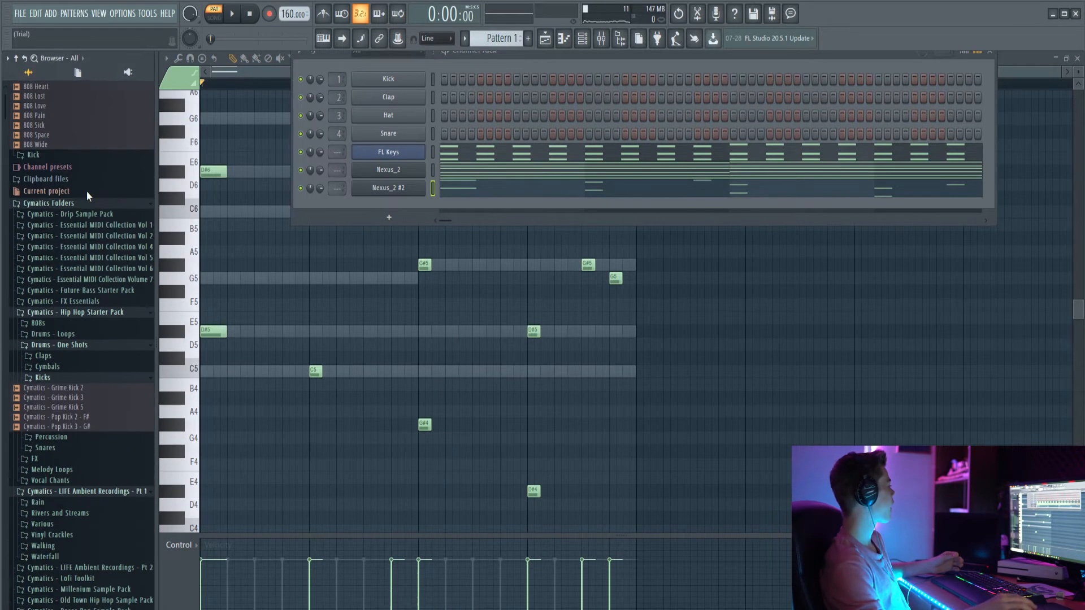
pyautogui.scroll(3, 86, 191)
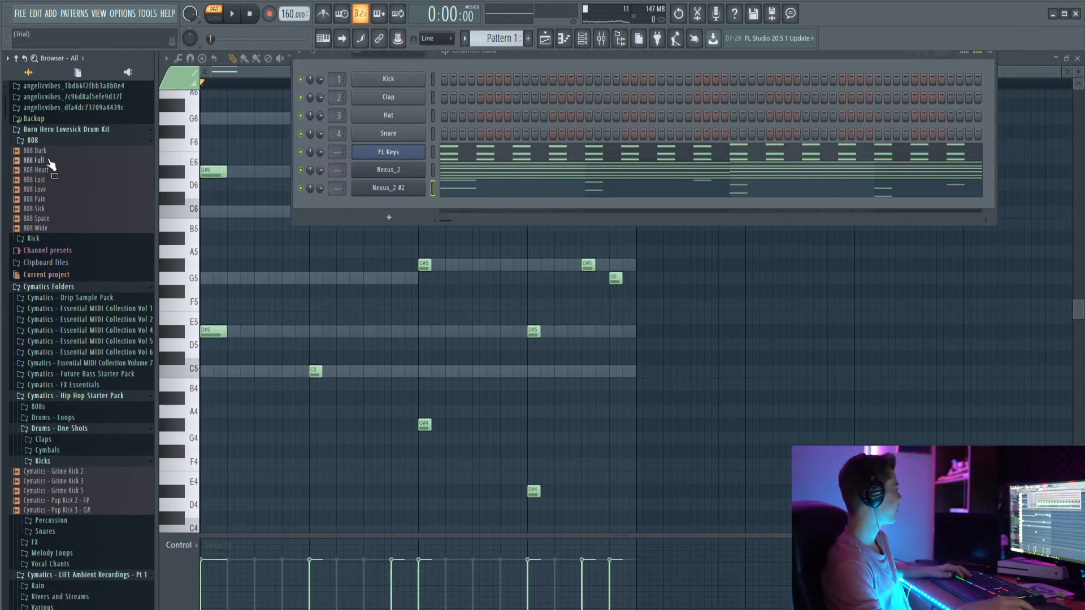
pyautogui.moveTo(51, 164); pyautogui.dragTo(406, 212)
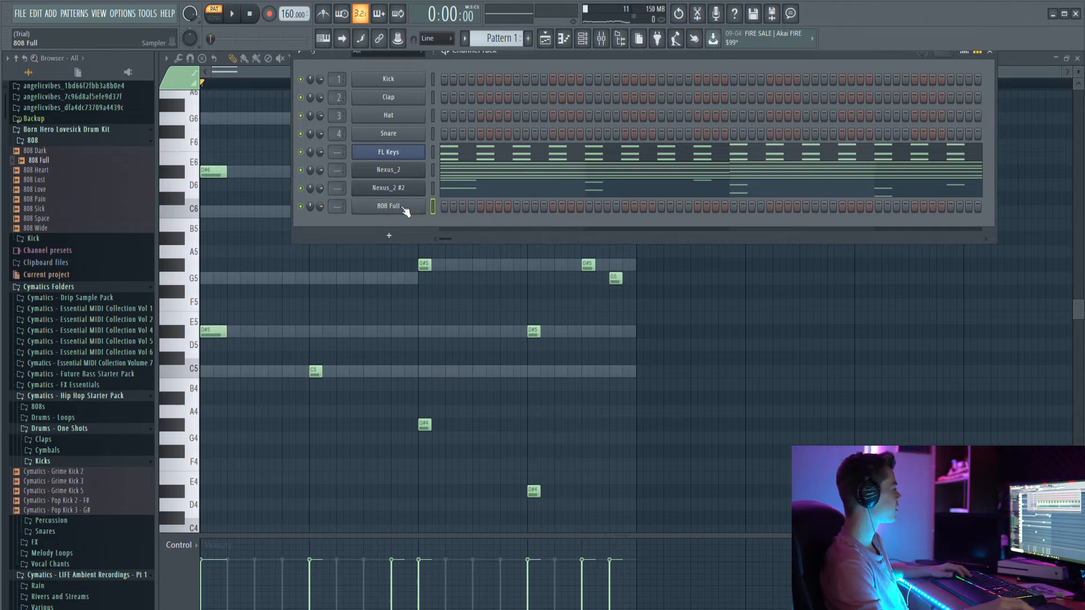
pyautogui.rightClick(406, 212)
pyautogui.click(470, 208)
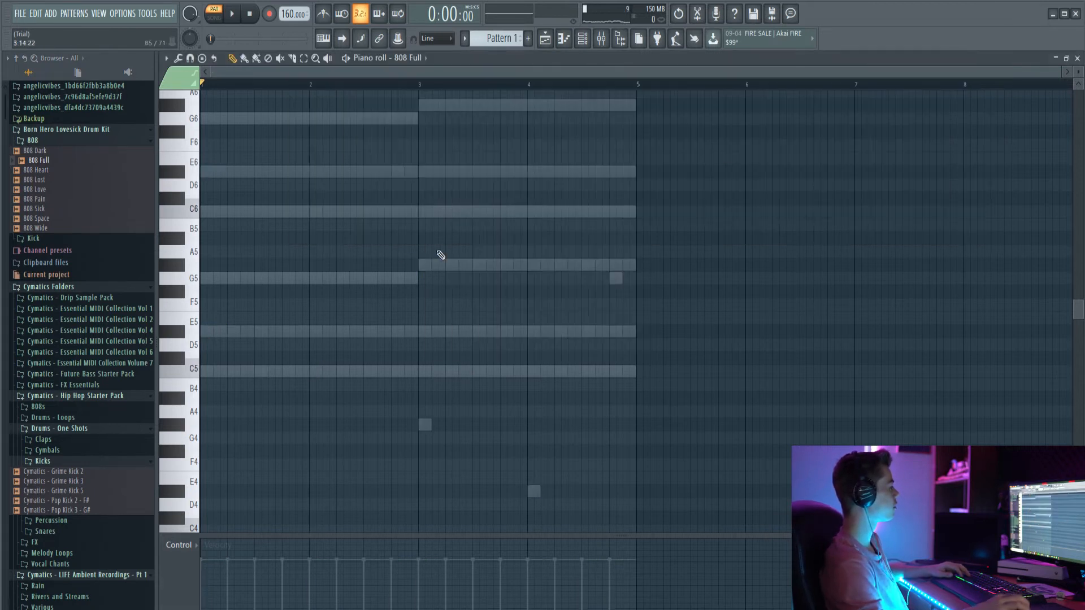
# Draw an E5 note over the first three beats of bar 1 and a second E5 note directly behind it.
pyautogui.scroll(4, 223, 292)
pyautogui.scroll(-4, 227, 324)
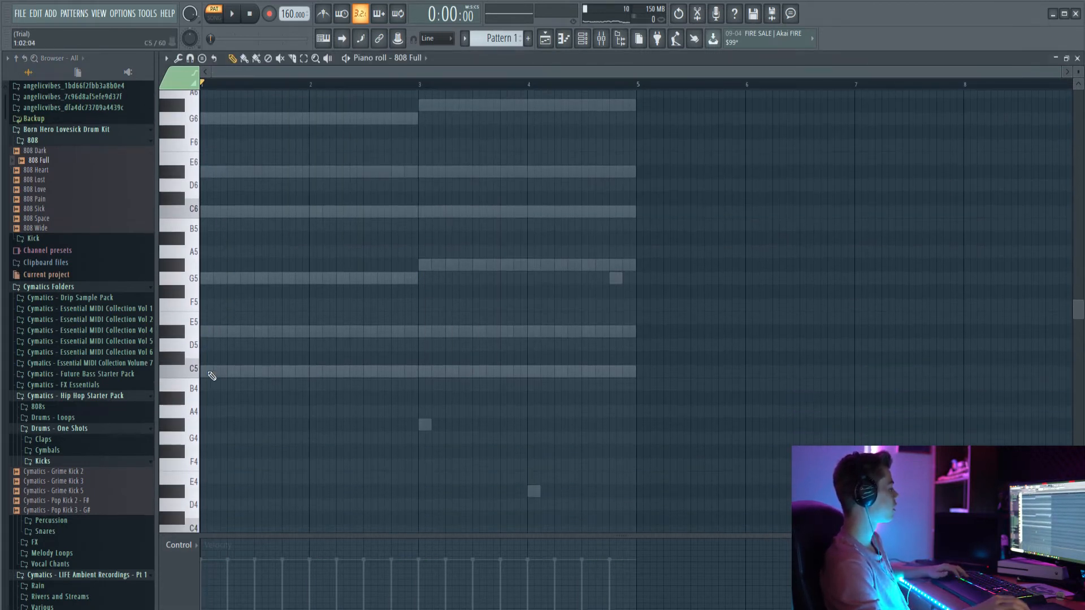
pyautogui.moveTo(208, 372); pyautogui.dragTo(204, 375)
pyautogui.rightClick(203, 376)
pyautogui.moveTo(208, 319); pyautogui.dragTo(283, 323)
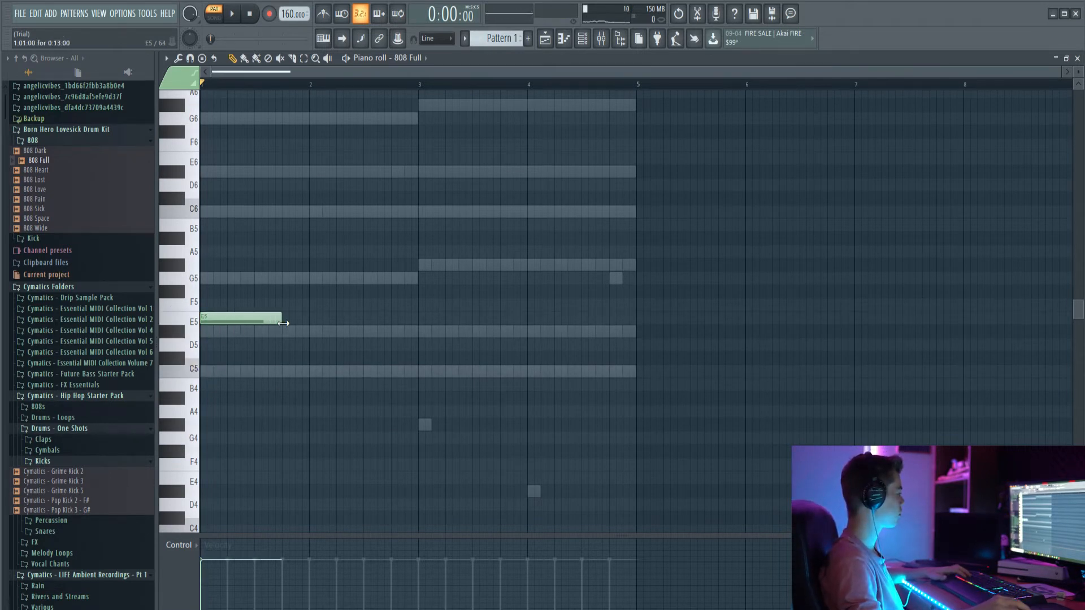
pyautogui.click(288, 322)
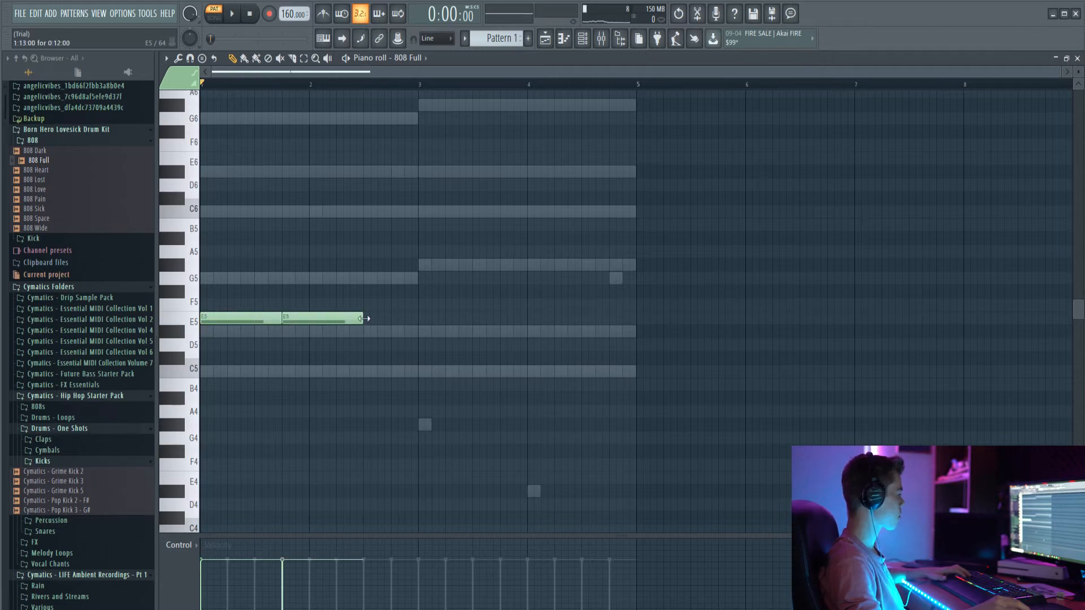
pyautogui.moveTo(363, 319); pyautogui.dragTo(305, 326)
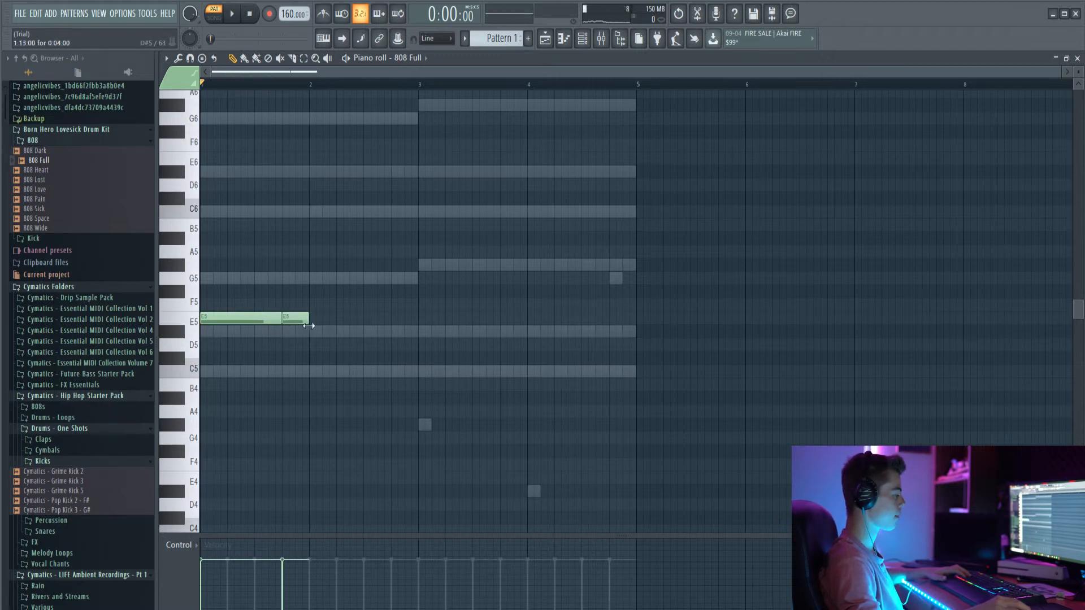
# Add a two-beat G5 note from the second beat of bar 2 and an E5 note on its last beat.
pyautogui.click(340, 279)
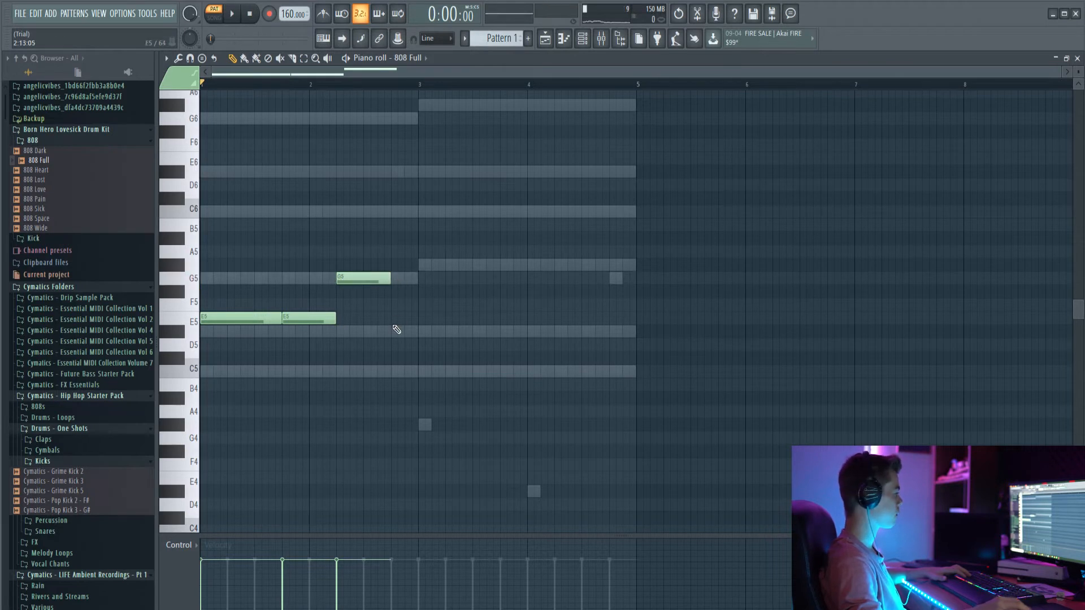
pyautogui.click(394, 371)
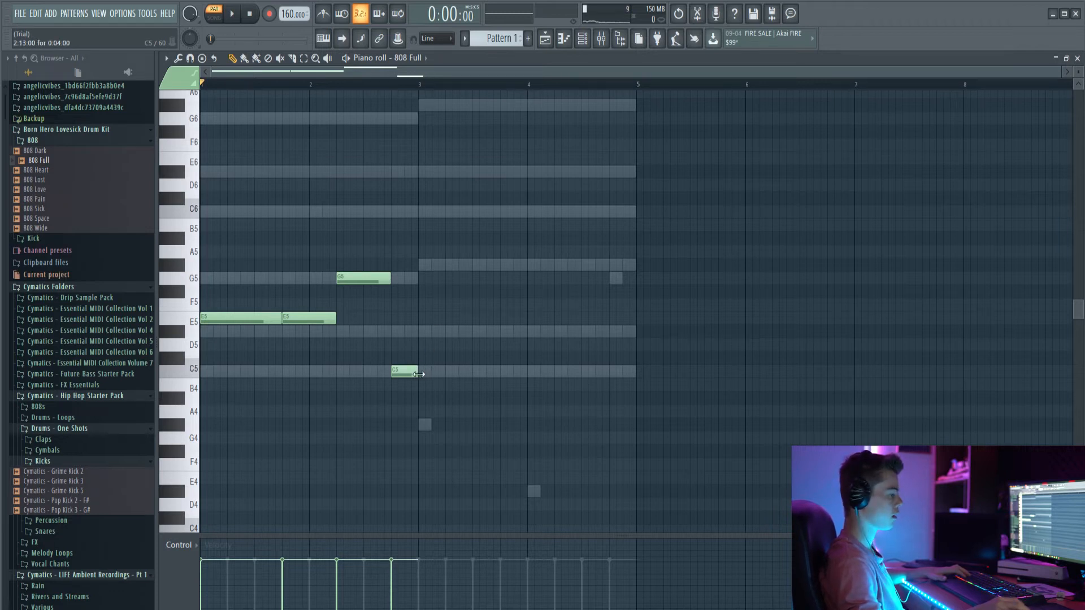
pyautogui.moveTo(403, 371); pyautogui.dragTo(403, 319)
# Add two C5 notes of one and a half beats at the start of bar 3, followed by a two-beat E5 note.
pyautogui.click(418, 371)
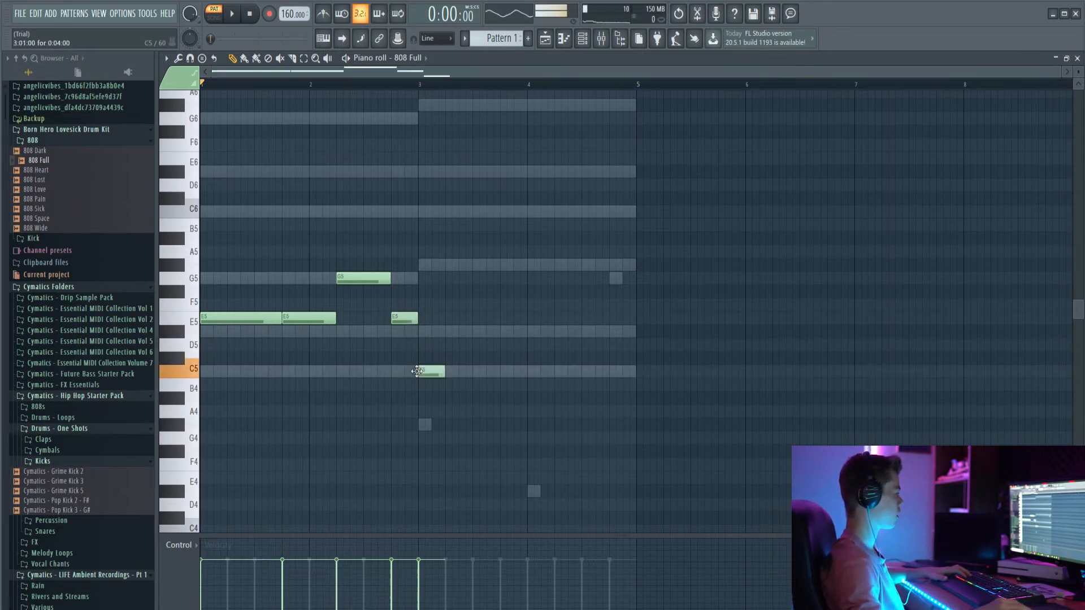
pyautogui.moveTo(459, 371); pyautogui.dragTo(499, 371)
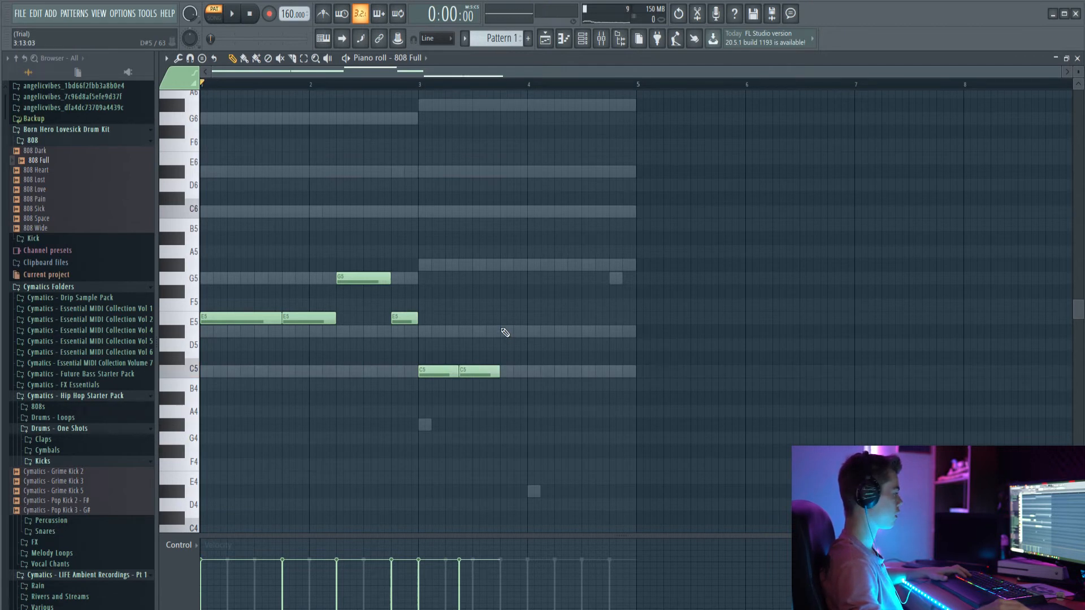
pyautogui.click(504, 319)
pyautogui.moveTo(539, 320); pyautogui.dragTo(551, 320)
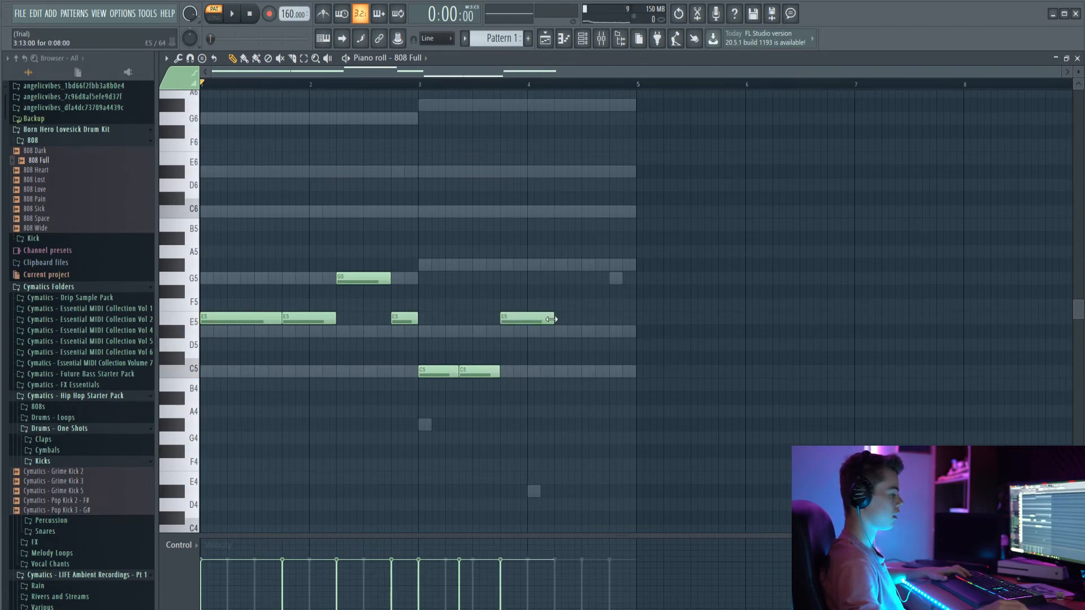
# Fill the rest of bar 4 with a two-beat C5 note and a one-beat B4 note, and play the 808 line.
pyautogui.click(557, 372)
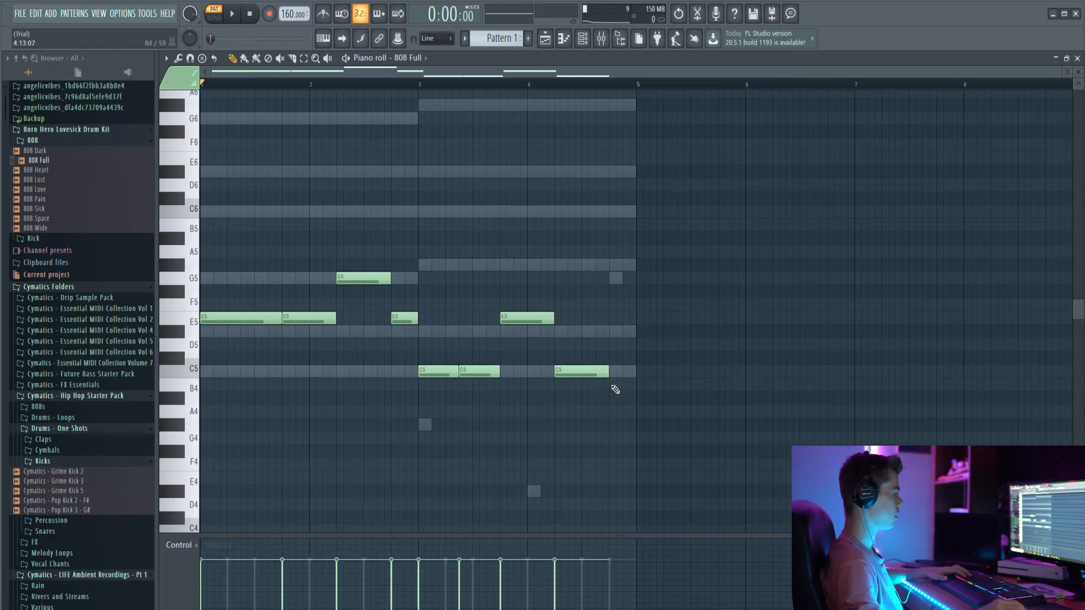
pyautogui.click(613, 385)
pyautogui.moveTo(644, 389); pyautogui.dragTo(637, 390)
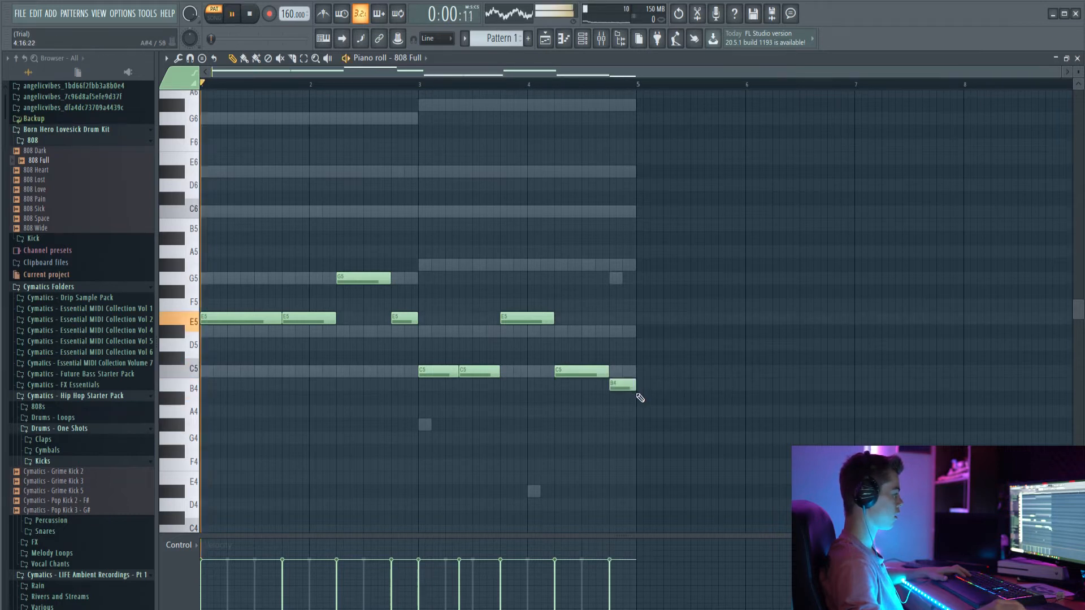
pyautogui.press('space')
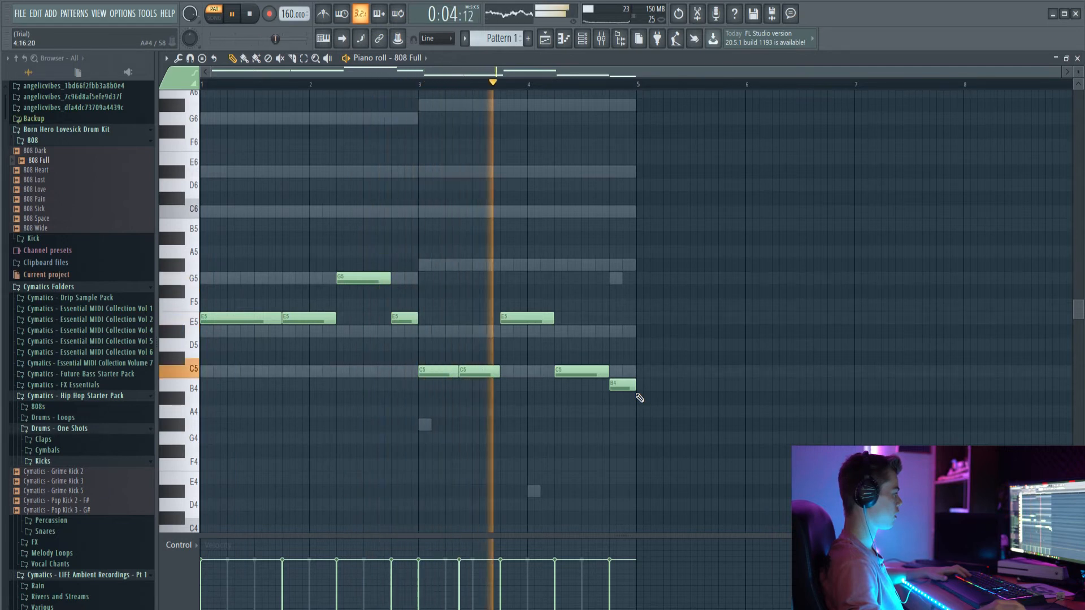
pyautogui.press('space')
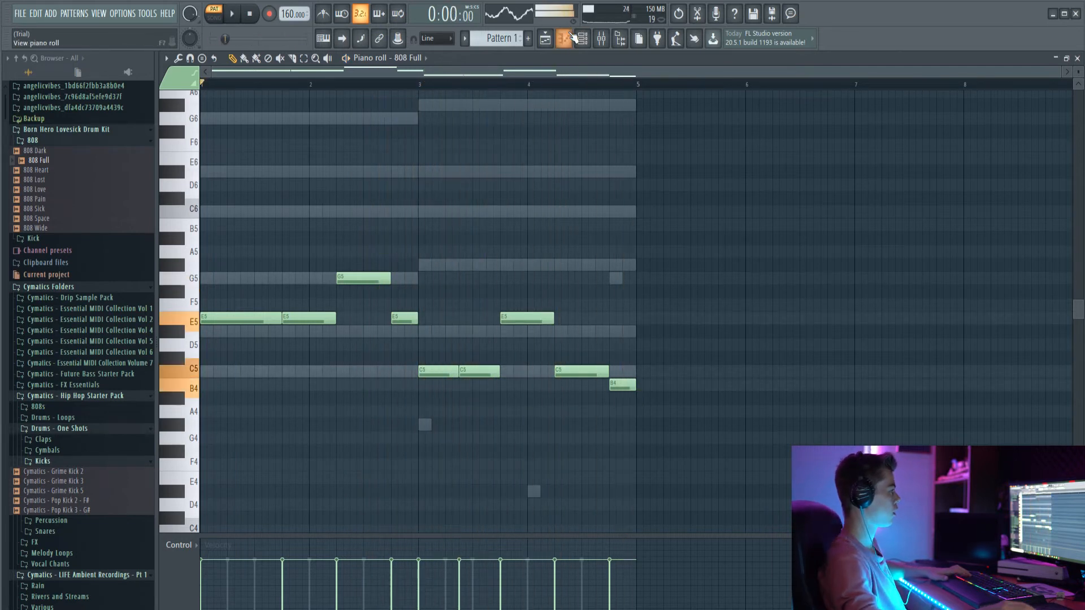
# Turn on the 808 Full channel's volume envelope with zero attack, and return to its piano roll.
pyautogui.click(582, 38)
pyautogui.click(389, 206)
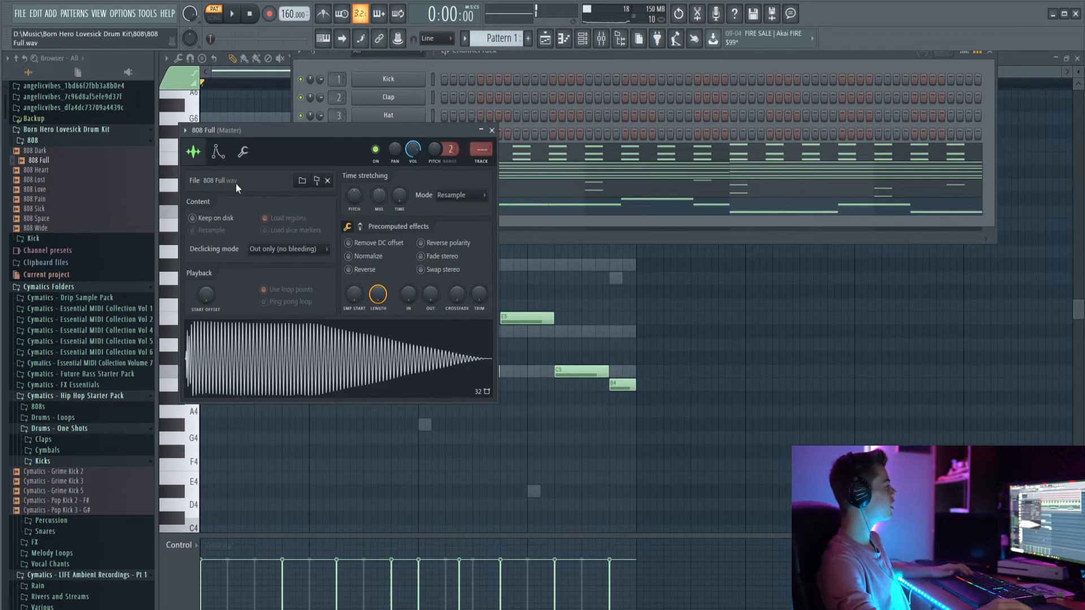
pyautogui.click(218, 151)
pyautogui.moveTo(215, 270); pyautogui.dragTo(216, 266)
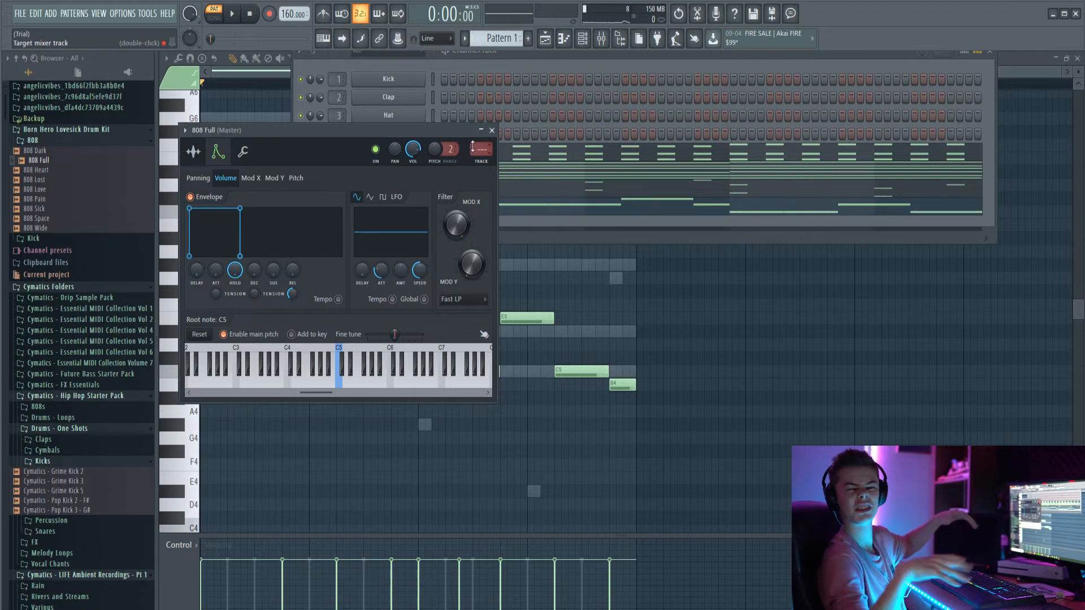
pyautogui.click(491, 131)
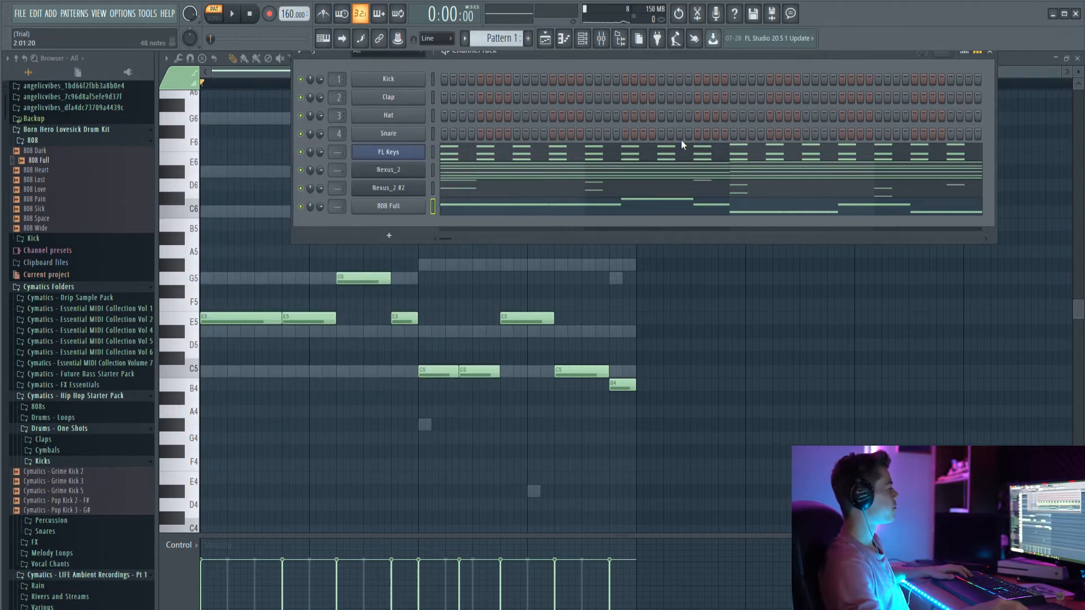
pyautogui.click(988, 52)
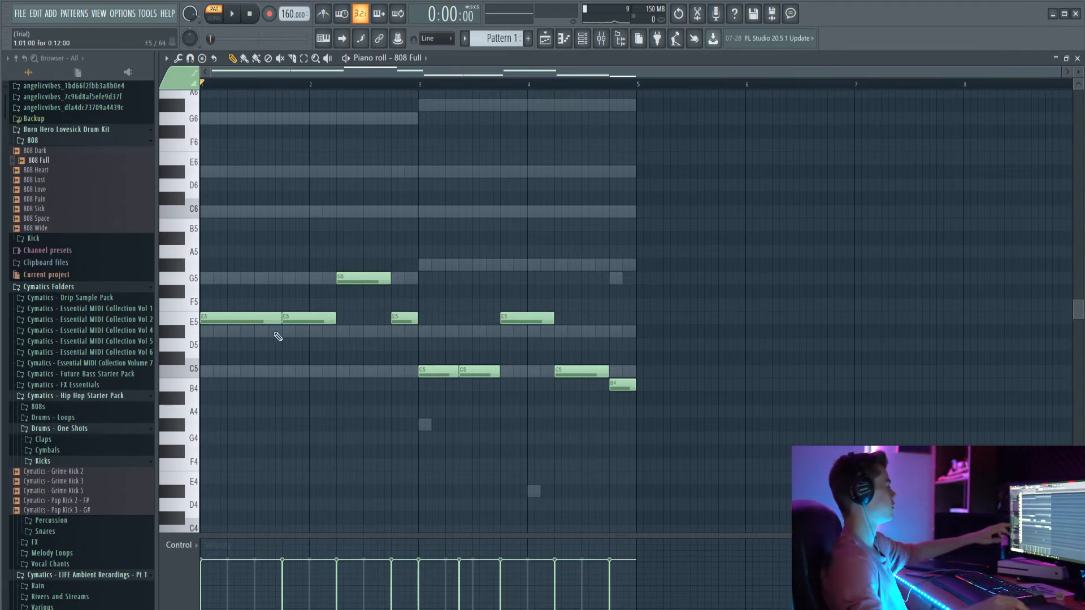
# Try the first 808 note at D#5 instead of E5 and play it.
pyautogui.moveTo(226, 318); pyautogui.dragTo(226, 330)
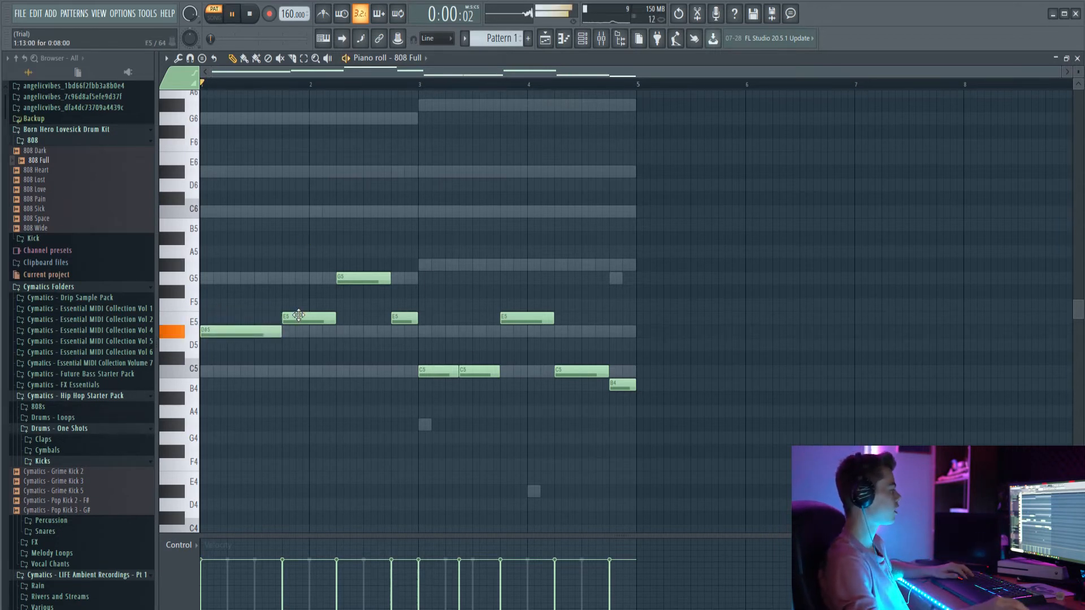
pyautogui.press('space')
pyautogui.press('space')
pyautogui.moveTo(243, 331); pyautogui.dragTo(243, 317)
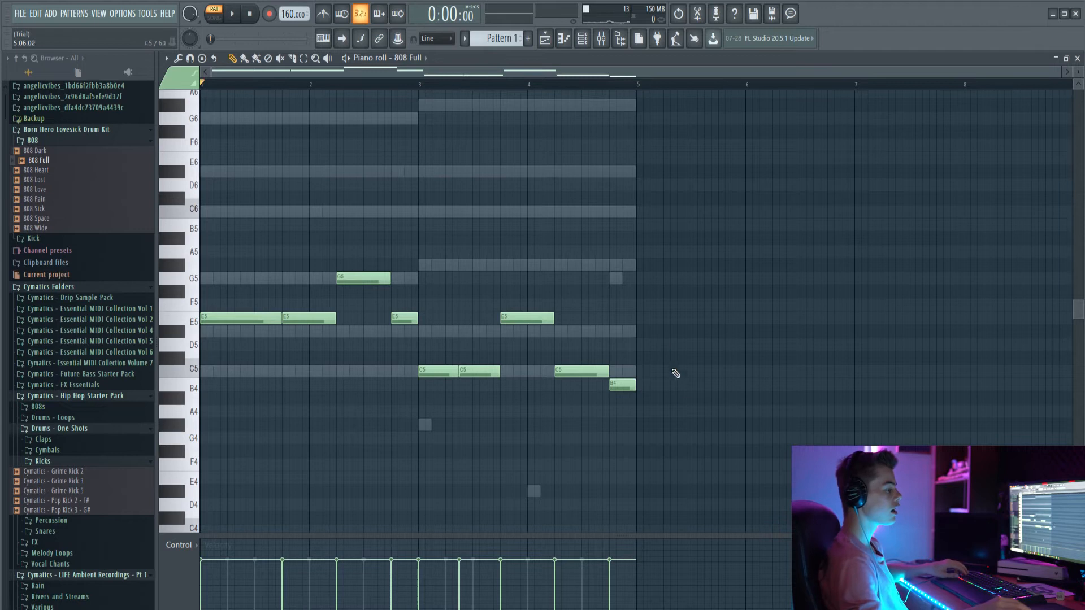
# Duplicate the whole four-bar 808 line into bars 5 to 8 and clear the selection.
pyautogui.moveTo(699, 455); pyautogui.dragTo(229, 239)
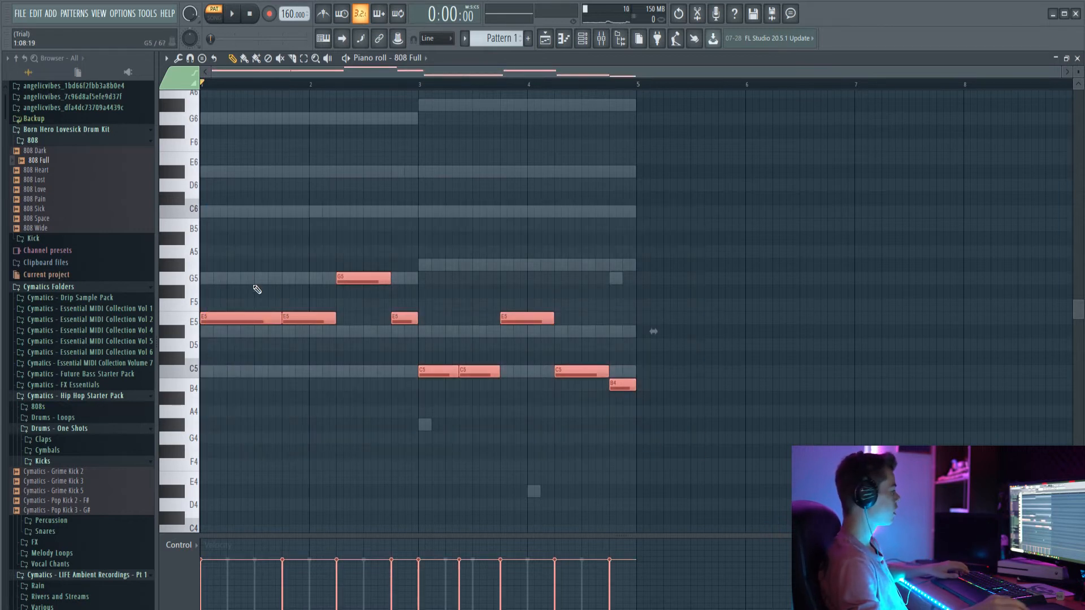
pyautogui.moveTo(226, 317)
pyautogui.mouseDown()
pyautogui.moveTo(695, 328)
pyautogui.moveTo(662, 332)
pyautogui.mouseUp()
pyautogui.scroll(-2, 583, 331)
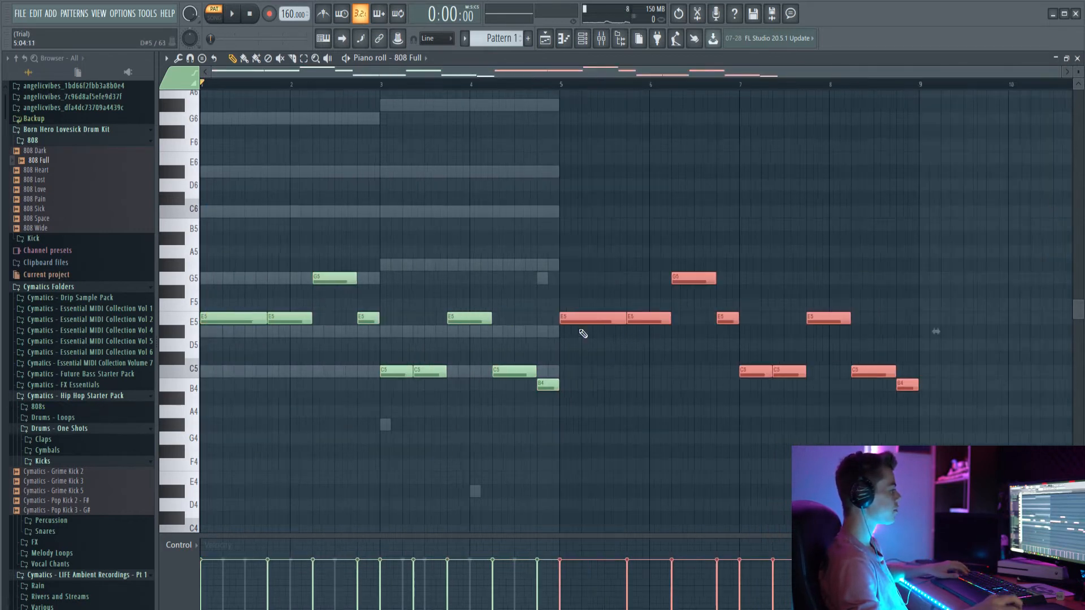
pyautogui.keyDown('ctrl'); pyautogui.click(749, 264); pyautogui.keyUp('ctrl')
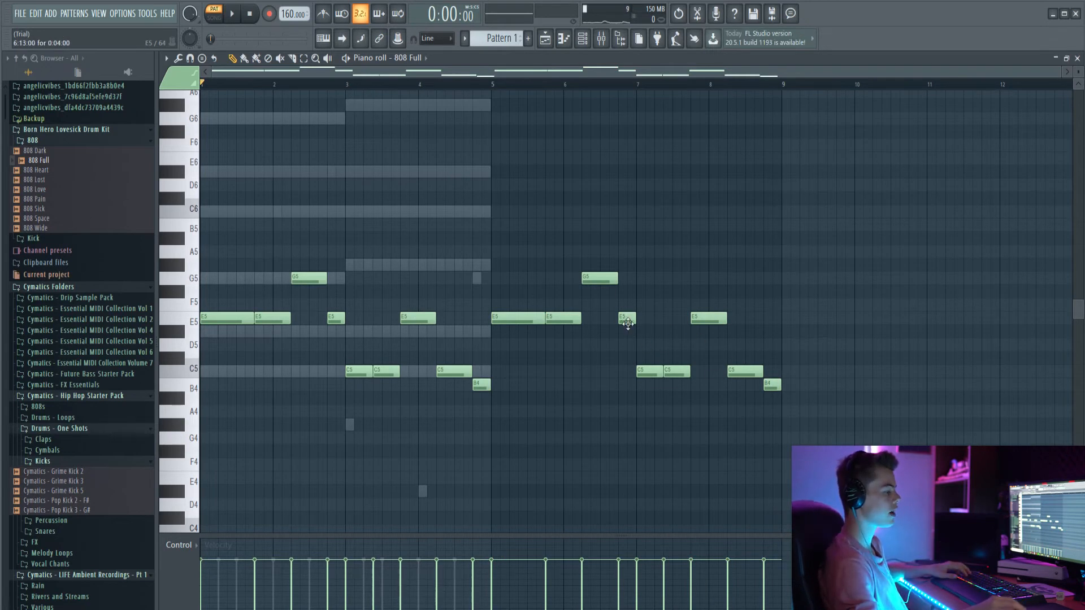
# Raise the last note of bar 6 to C6 and the last note of bar 8 one octave to B5, and play the line.
pyautogui.moveTo(628, 322); pyautogui.dragTo(626, 213)
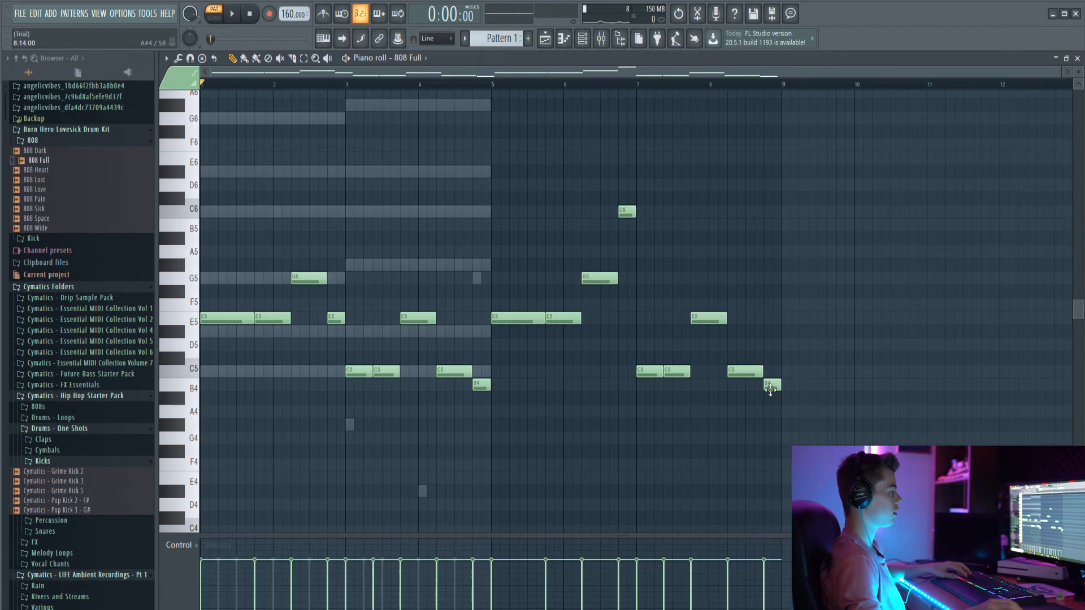
pyautogui.click(772, 385)
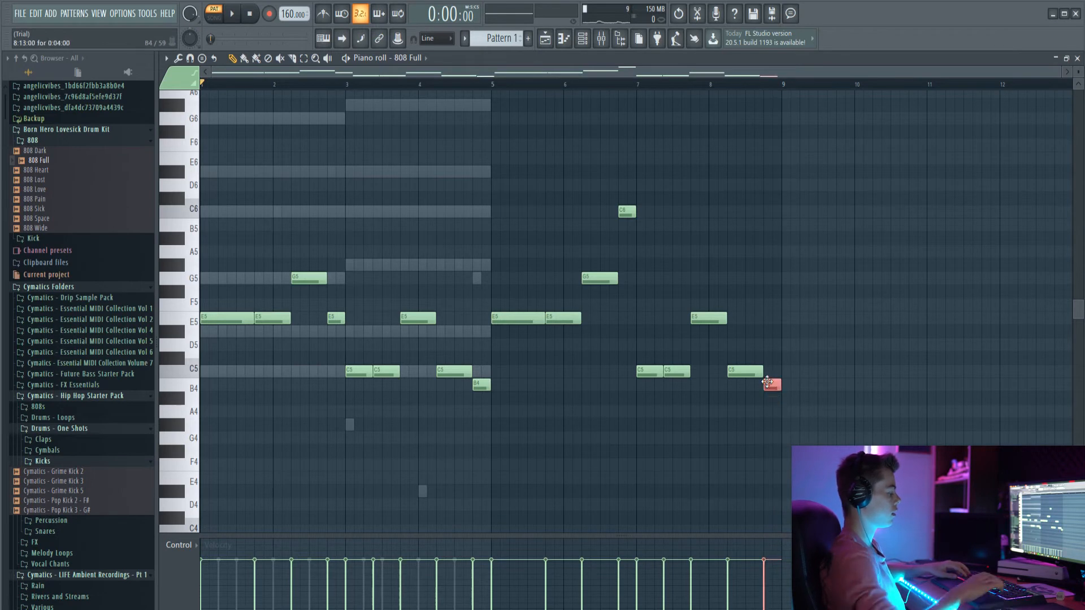
pyautogui.hotkey('ctrl', 'Up')
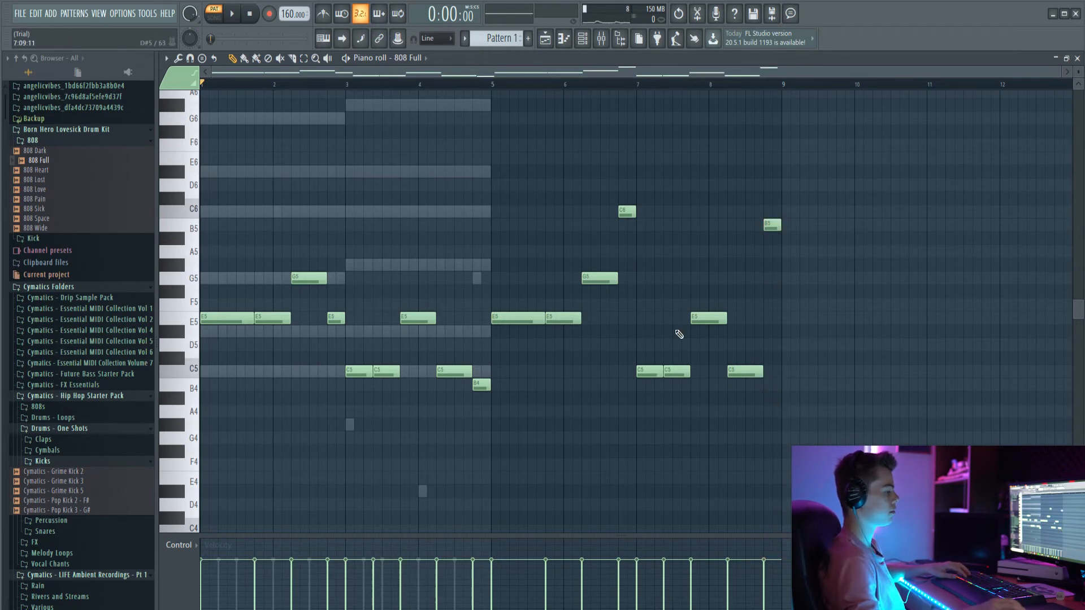
pyautogui.scroll(2, 679, 334)
pyautogui.press('space')
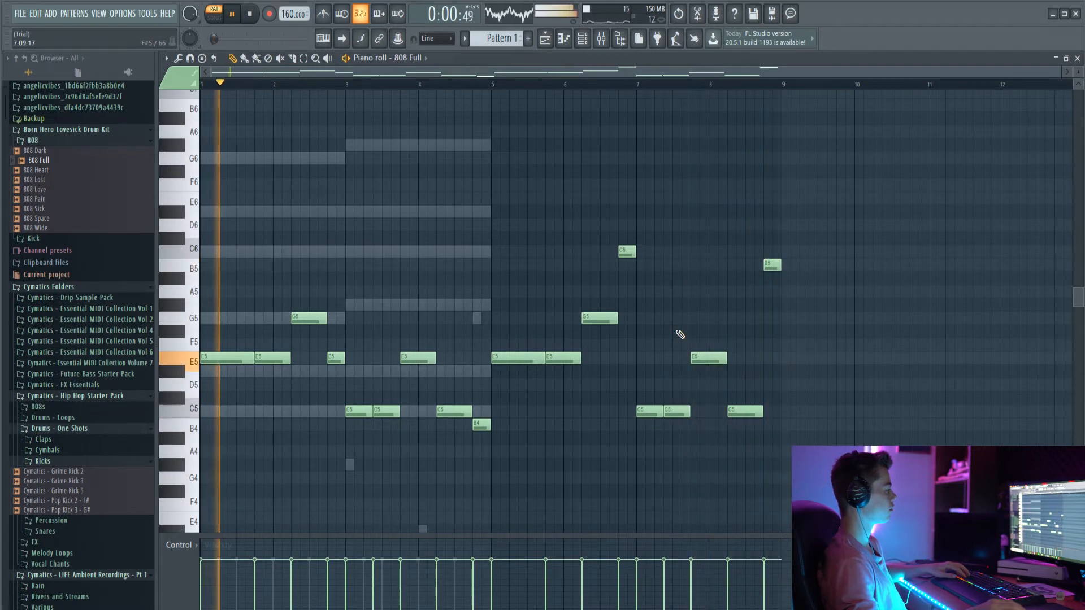
pyautogui.press('space')
# Raise the velocity of all the 808 notes to the maximum, clear the selection and play the line.
pyautogui.moveTo(854, 491); pyautogui.dragTo(200, 96)
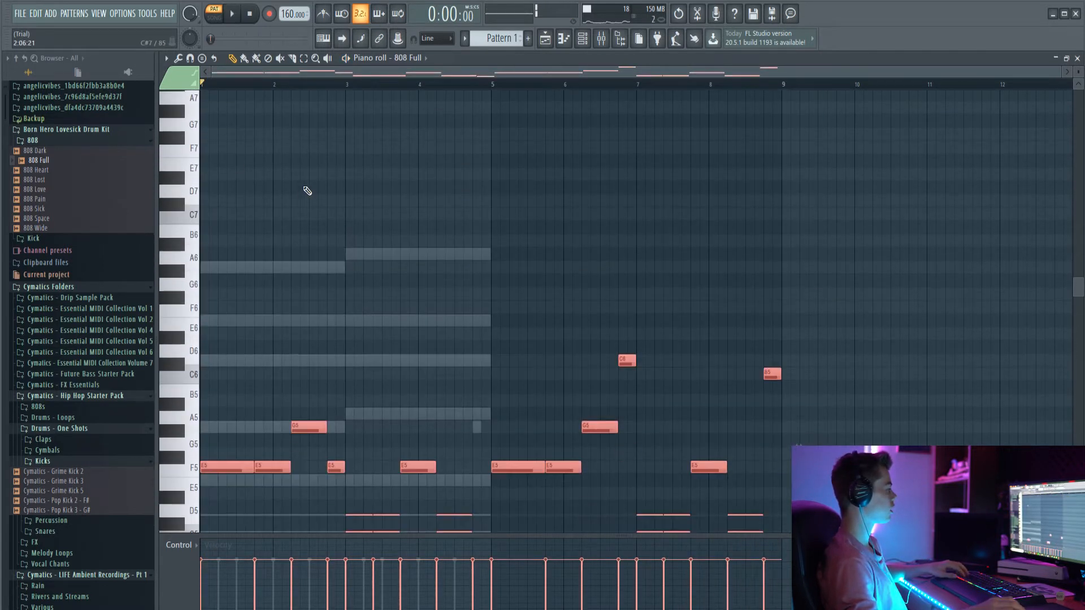
pyautogui.scroll(-5, 685, 317)
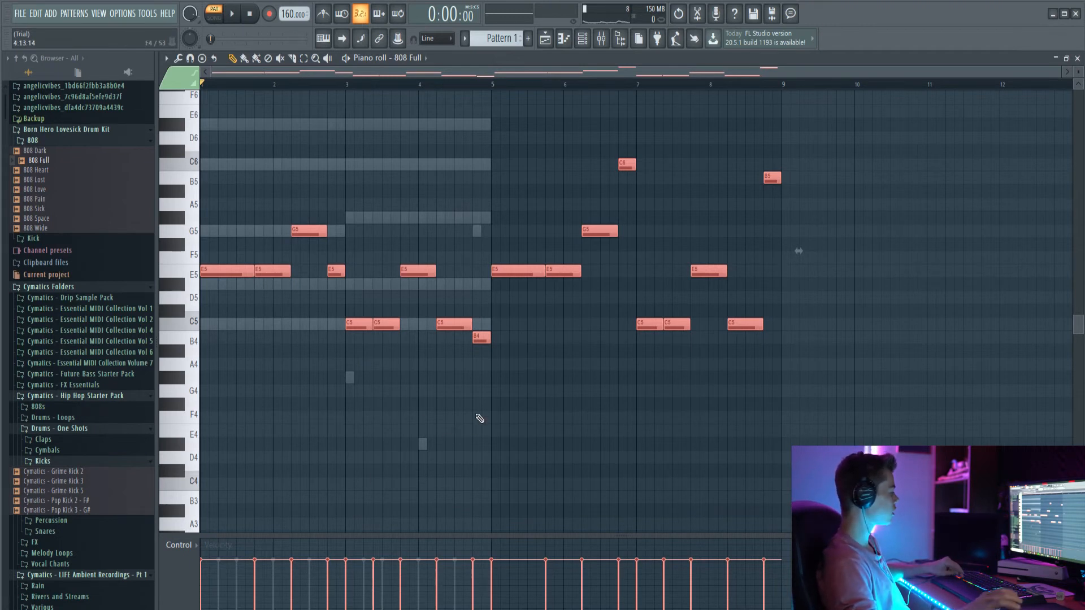
pyautogui.scroll(5, 479, 418)
pyautogui.scroll(-6, 479, 418)
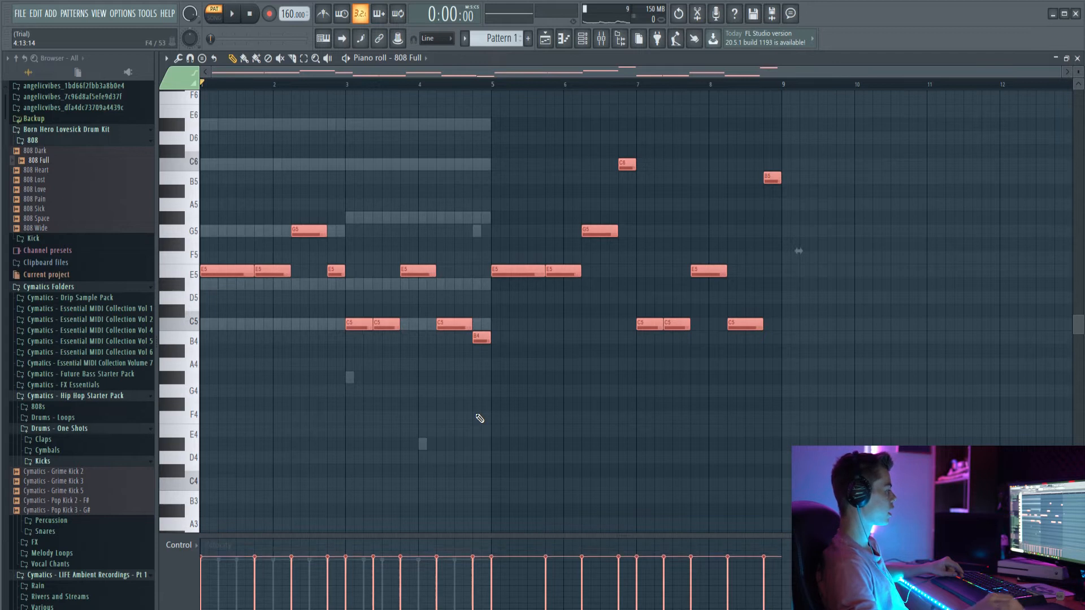
pyautogui.scroll(7, 479, 418)
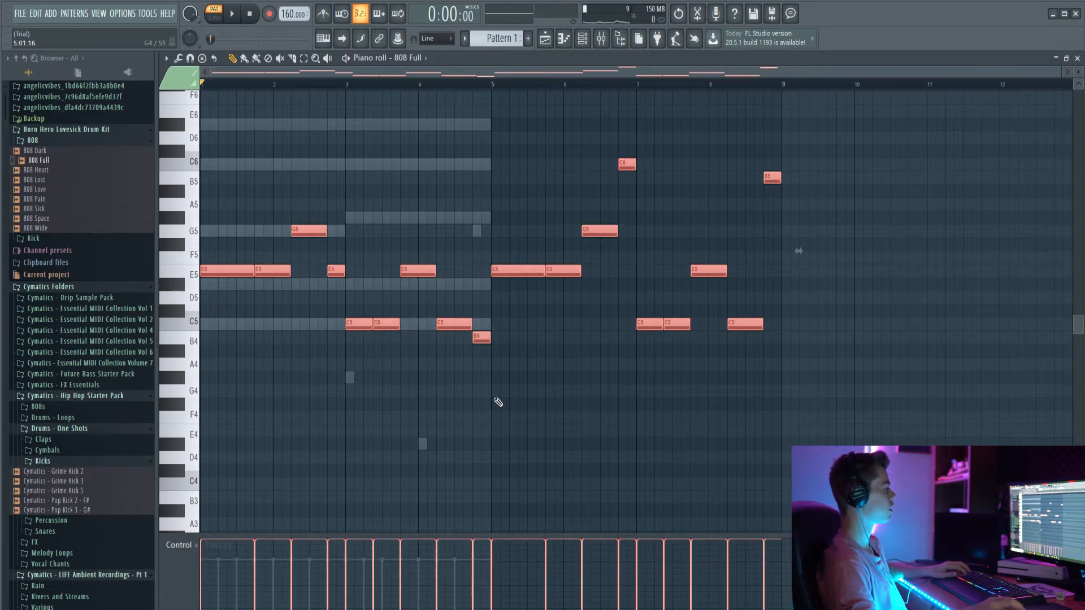
pyautogui.click(497, 402)
pyautogui.scroll(-1, 497, 402)
pyautogui.scroll(2, 501, 409)
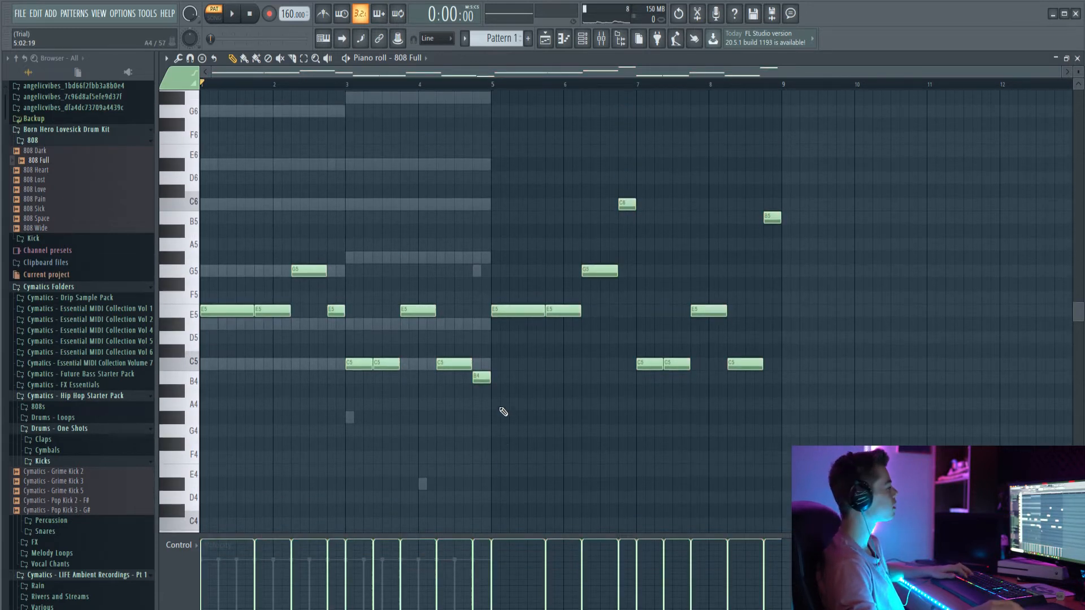
pyautogui.press('space')
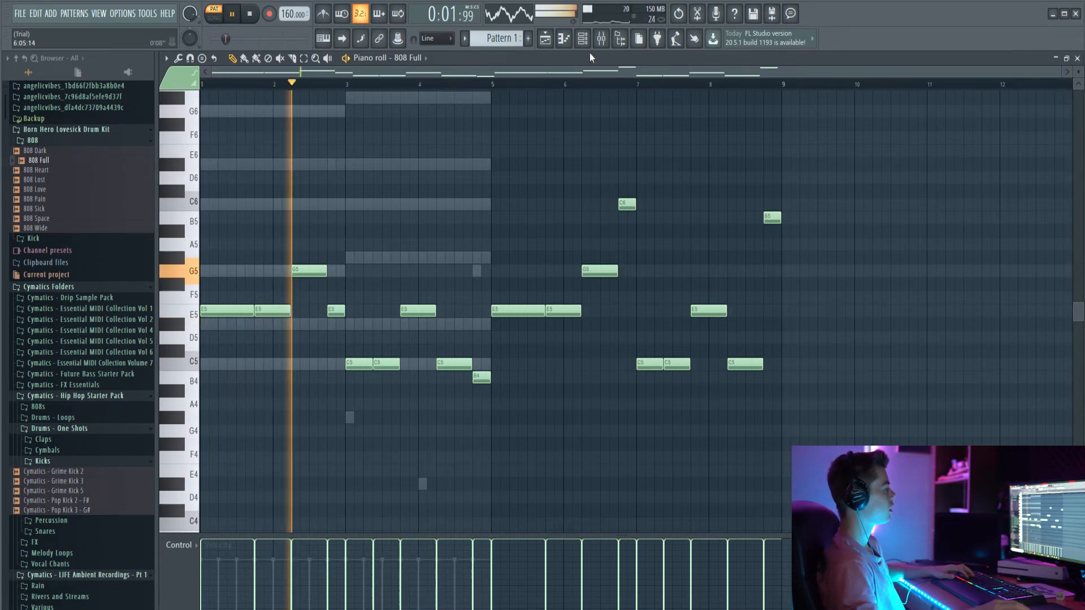
pyautogui.press('space')
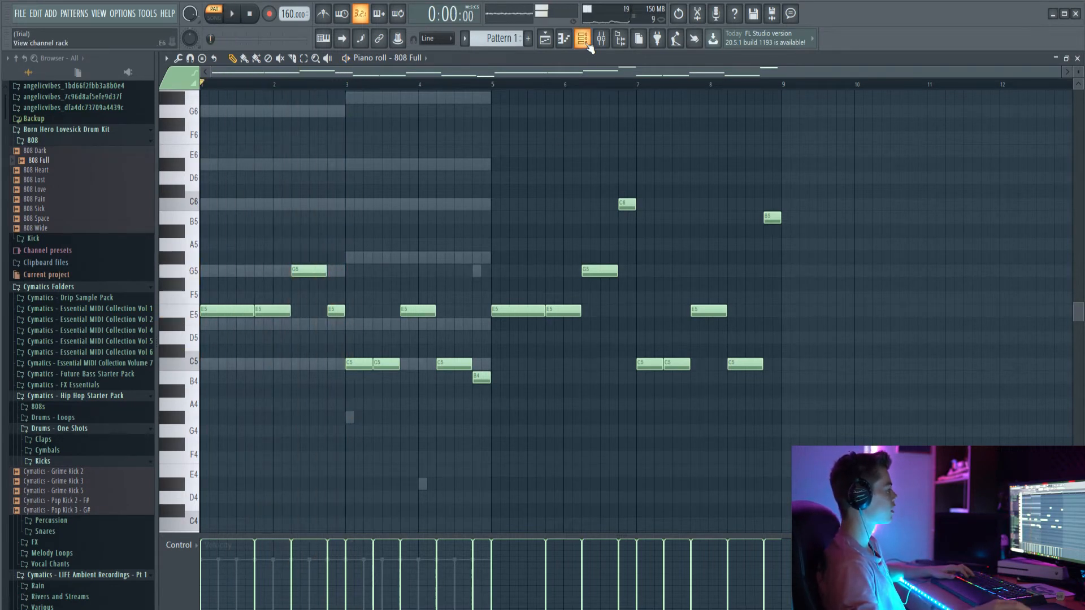
# Duplicate the four-bar Nexus_2 #2 melody into bars 5 to 8, aligned to the start of bar 5.
pyautogui.click(582, 38)
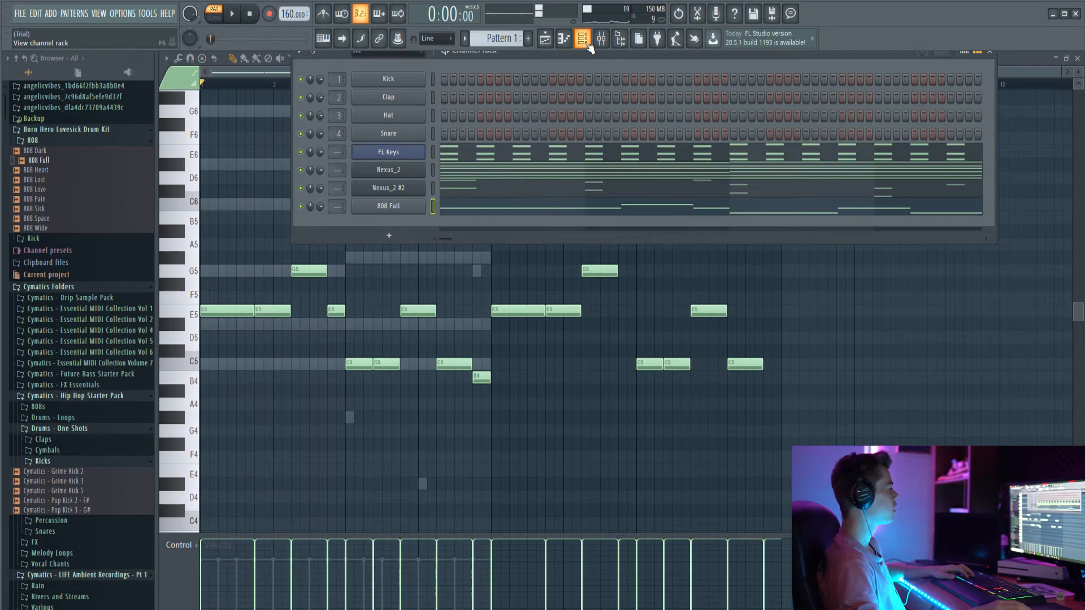
pyautogui.rightClick(394, 189)
pyautogui.click(460, 185)
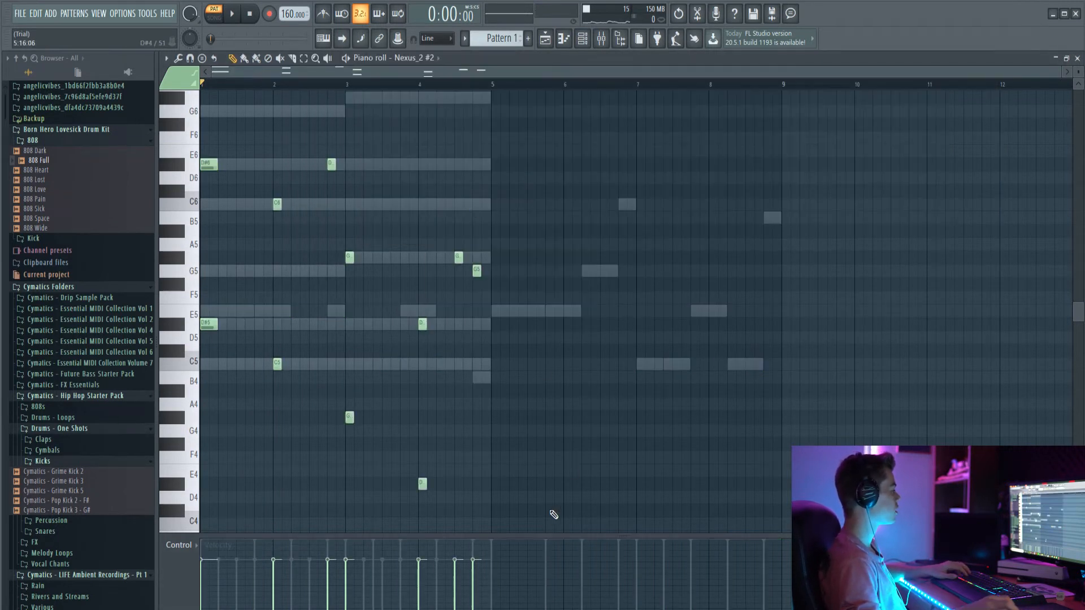
pyautogui.hotkey('ctrl', 'a')
pyautogui.scroll(2, 210, 242)
pyautogui.hotkey('ctrl', 'b')
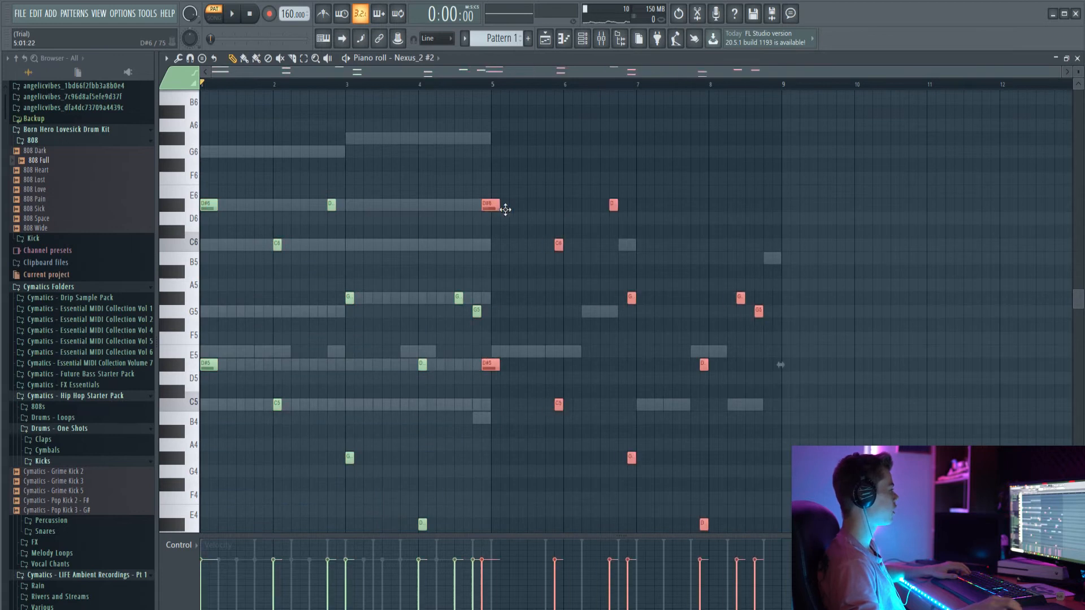
pyautogui.click(542, 234)
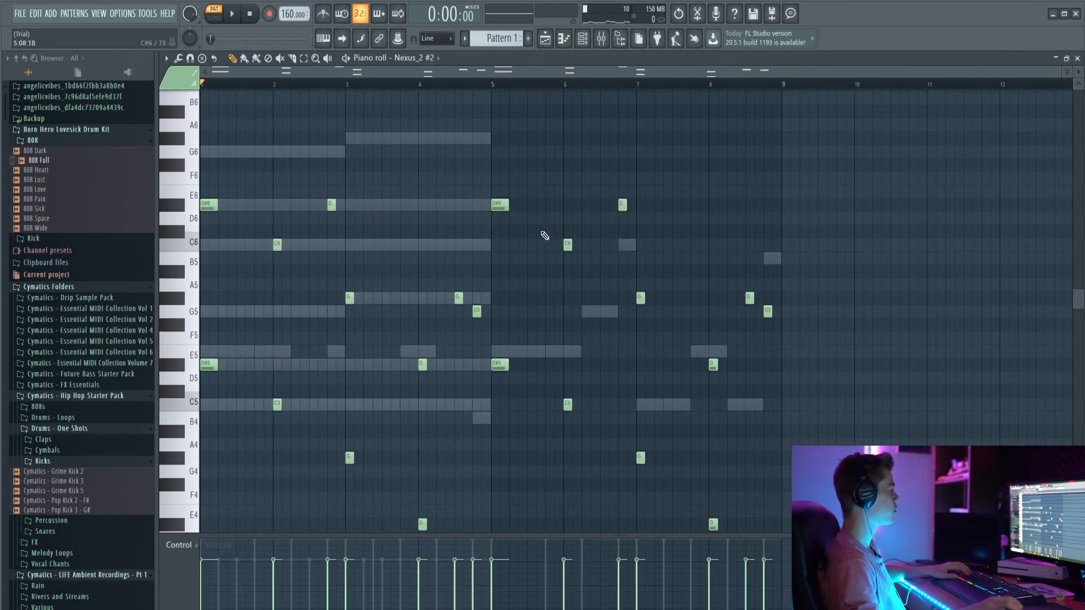
# Duplicate the four-bar Nexus_2 pad chords into bars 5 to 8 and clear the selection.
pyautogui.click(582, 38)
pyautogui.rightClick(409, 176)
pyautogui.click(452, 169)
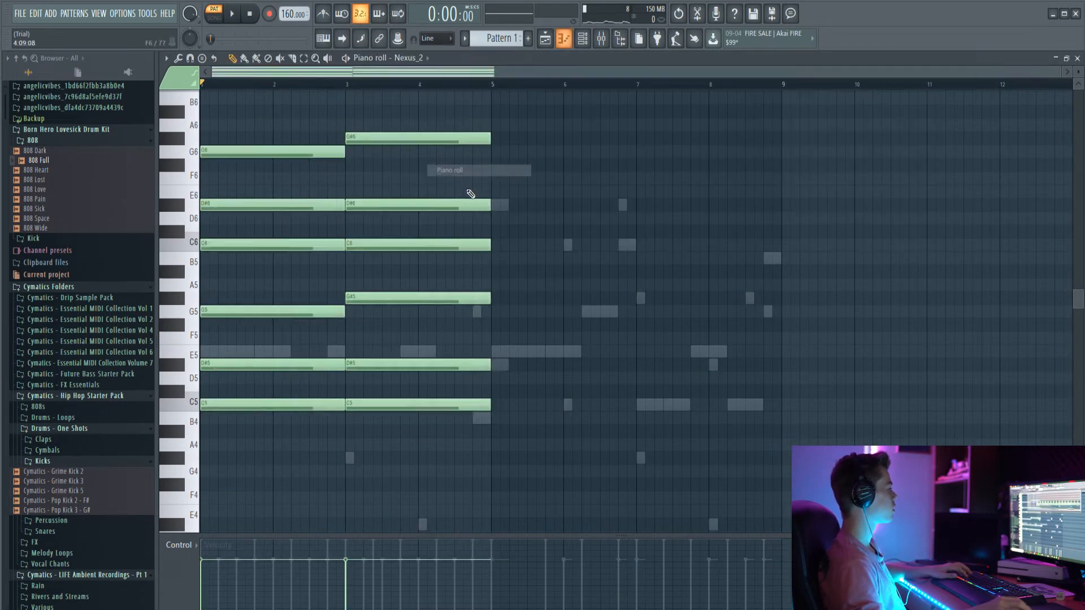
pyautogui.hotkey('ctrl', 'a')
pyautogui.moveTo(245, 153)
pyautogui.mouseDown()
pyautogui.moveTo(547, 176)
pyautogui.moveTo(528, 181)
pyautogui.moveTo(535, 166)
pyautogui.mouseUp()
pyautogui.click(542, 169)
# Duplicate the four-bar FL Keys chords into bars 5 to 8, aligned to the start of bar 5.
pyautogui.click(582, 38)
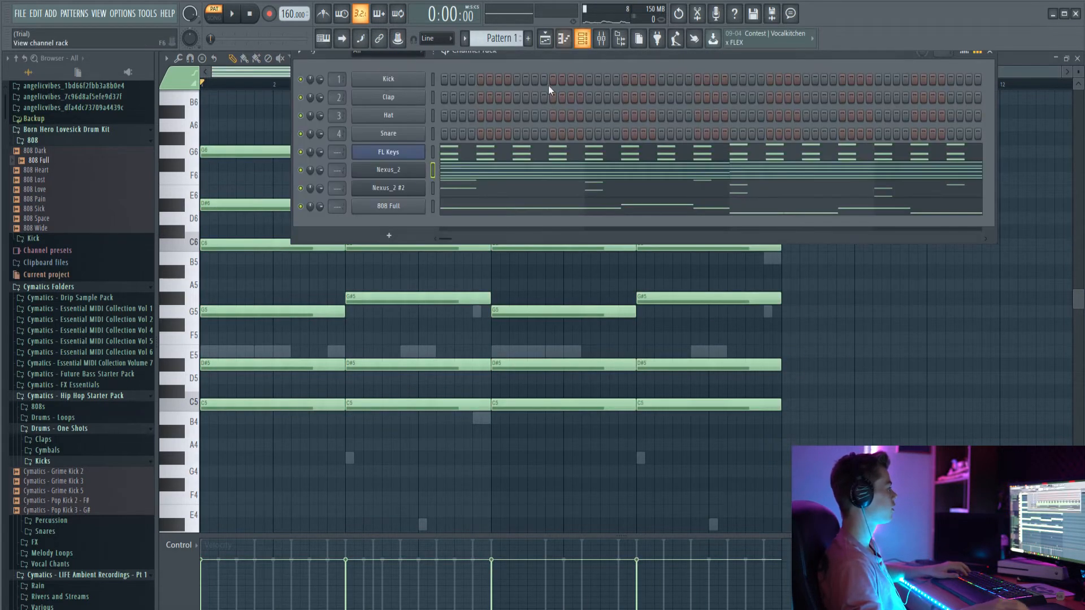
pyautogui.rightClick(392, 154)
pyautogui.click(462, 153)
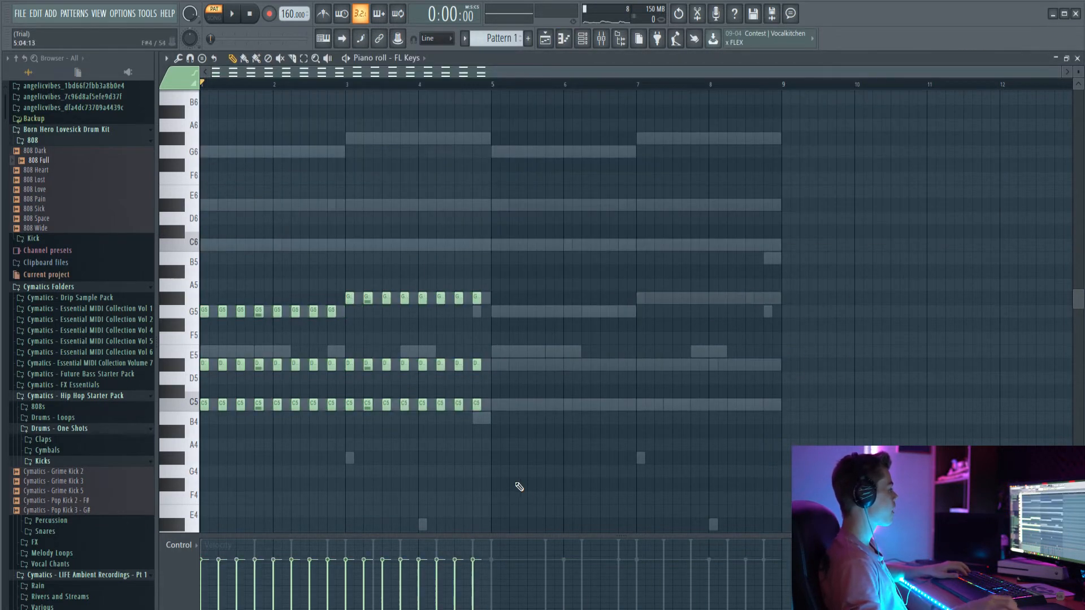
pyautogui.hotkey('ctrl', 'a')
pyautogui.hotkey('ctrl', 'b')
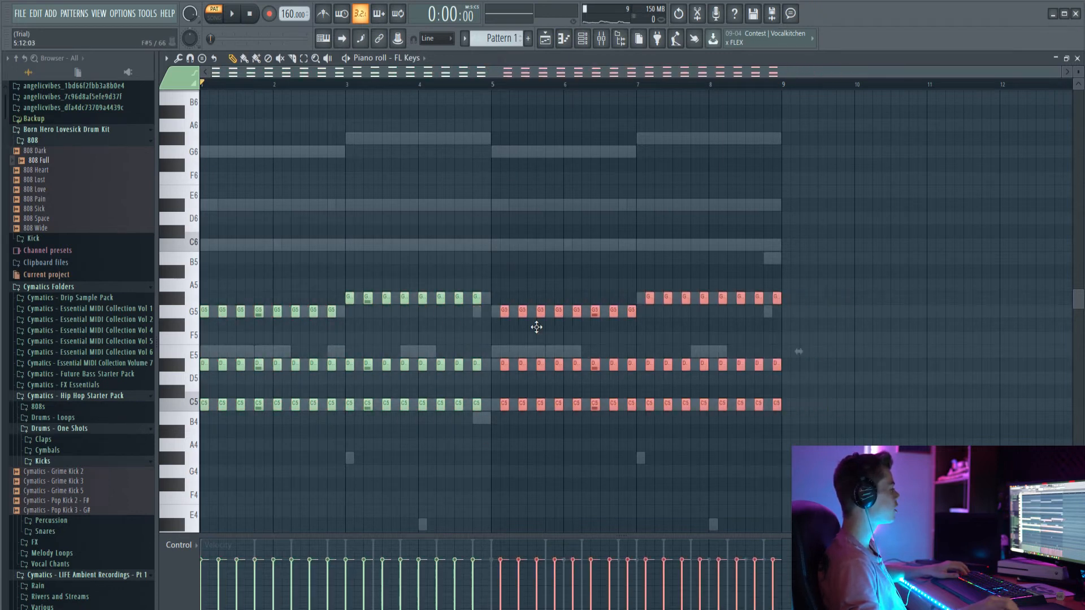
pyautogui.click(545, 265)
# Add half-bar C7 notes above the Nexus_2 pad chords at the ends of bars 4 and 8.
pyautogui.click(588, 45)
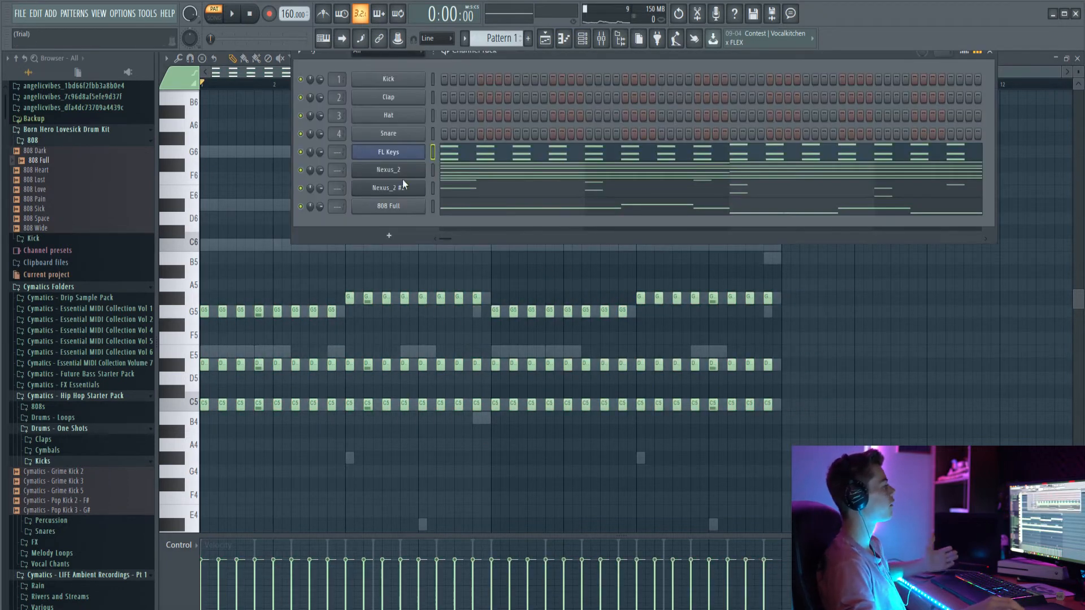
pyautogui.rightClick(423, 168)
pyautogui.scroll(3, 508, 182)
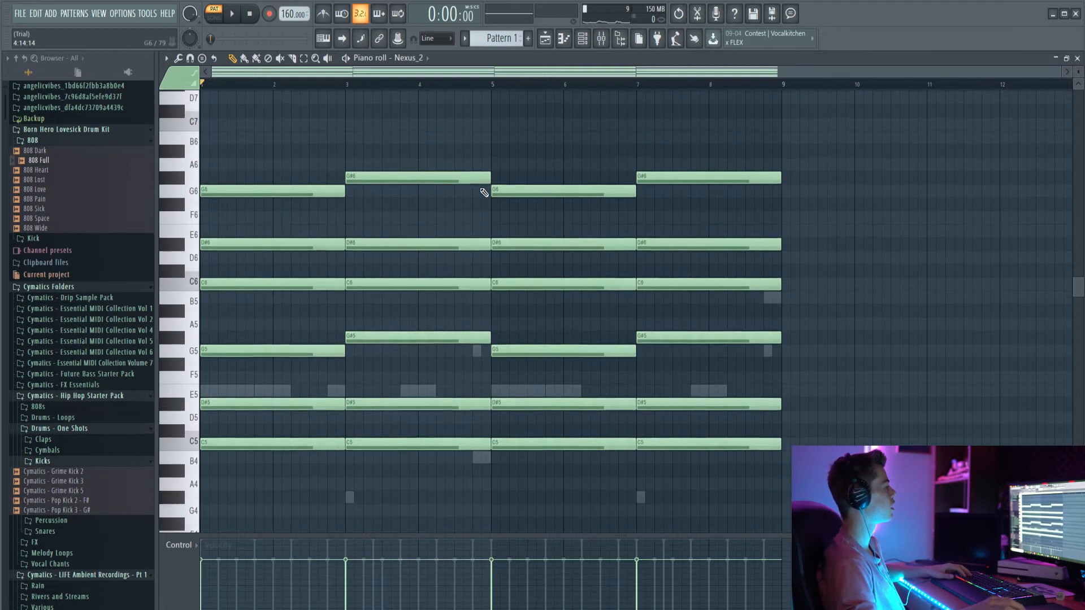
pyautogui.click(457, 137)
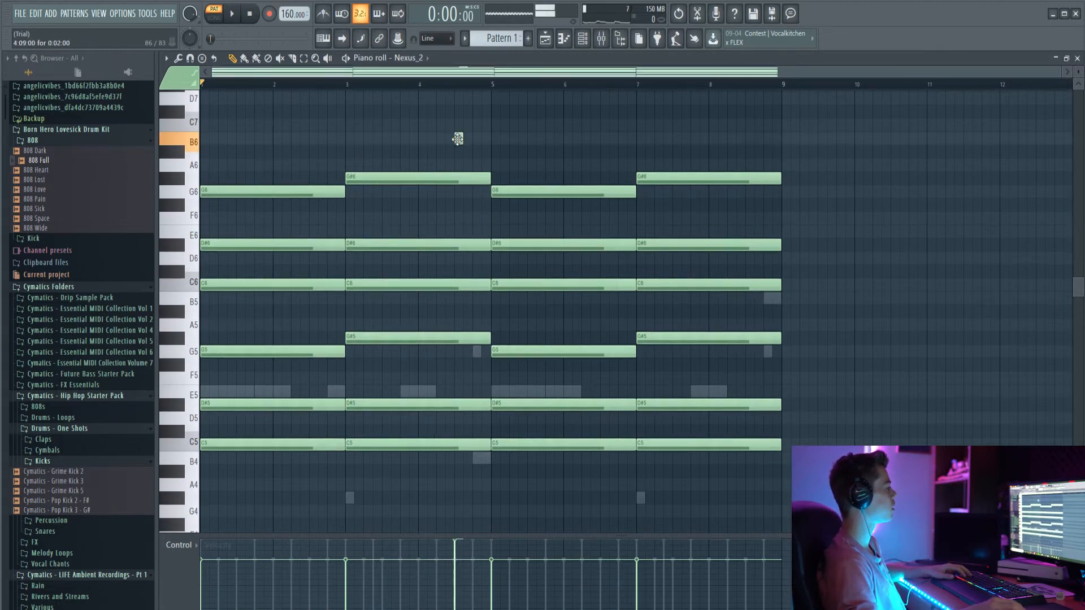
pyautogui.moveTo(457, 129); pyautogui.dragTo(459, 125)
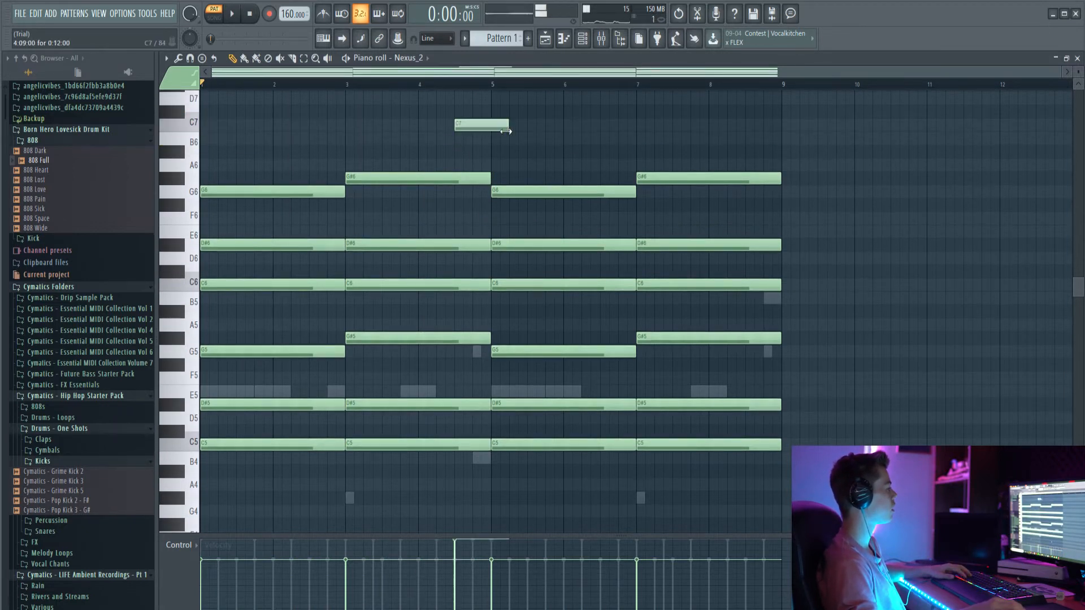
pyautogui.click(755, 126)
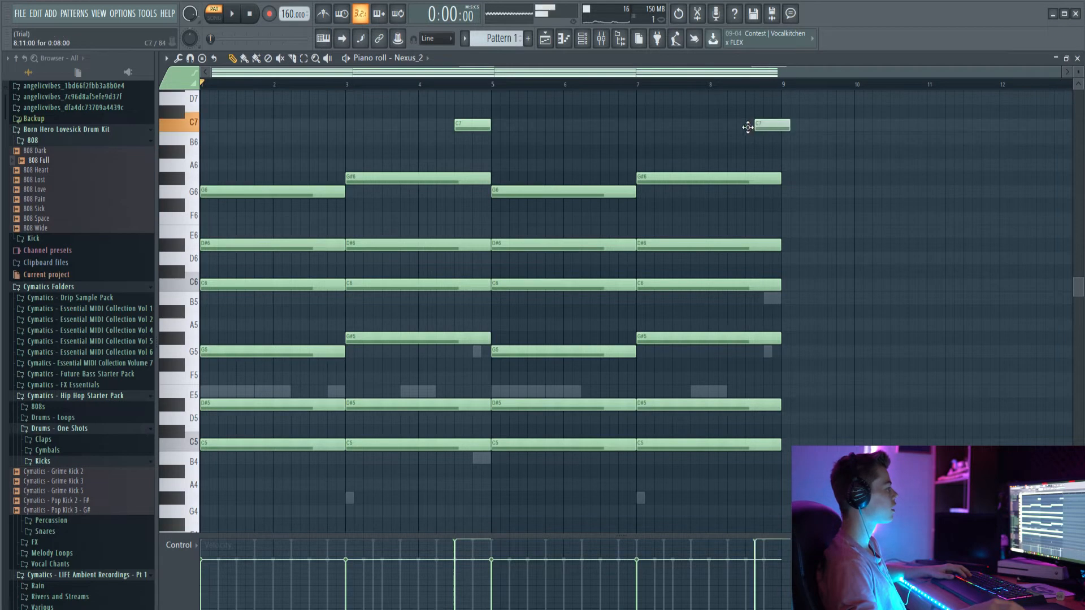
# Add a half-bar F#6 note at the end of bar 2 of the Nexus_2 chords and play the pattern.
pyautogui.click(318, 220)
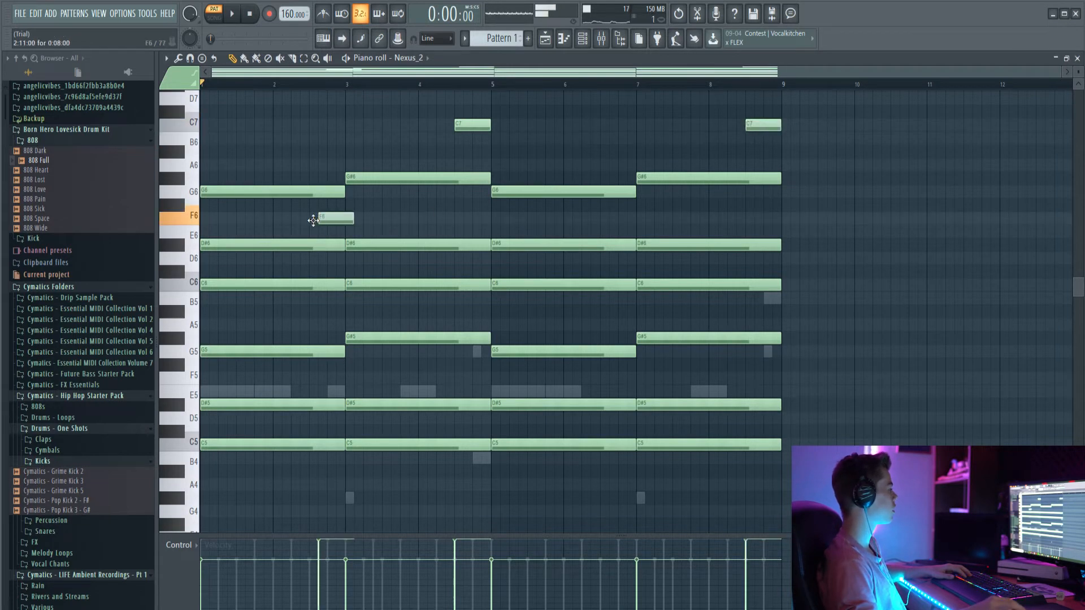
pyautogui.moveTo(311, 204); pyautogui.dragTo(313, 204)
pyautogui.press('space')
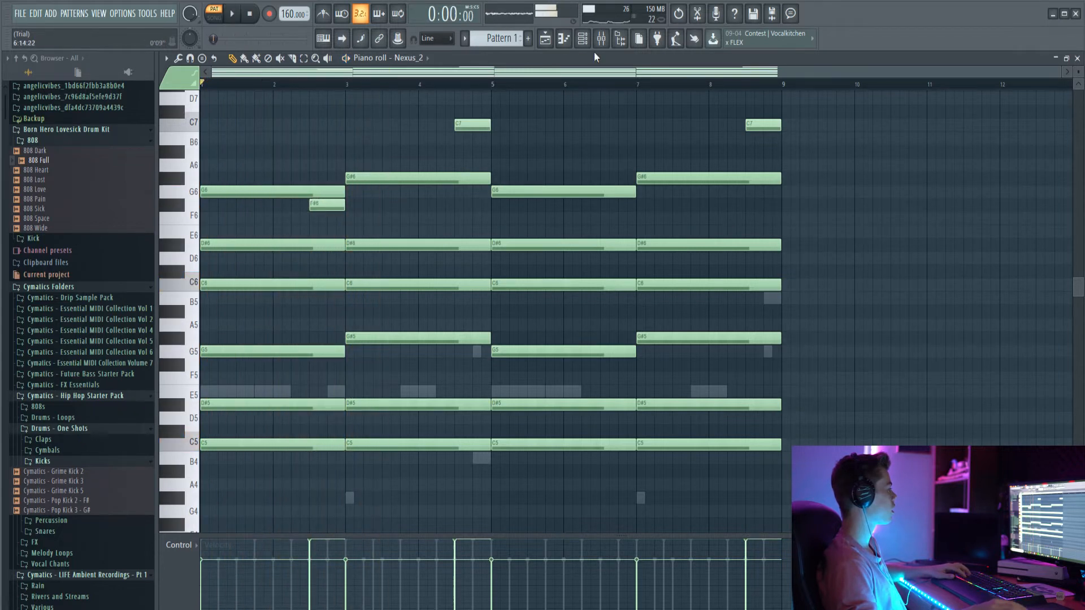
pyautogui.press('space')
# Mute the FL Keys, Nexus_2 #2 and 808 Full channels, close the channel rack and play the pad alone.
pyautogui.press('F6')
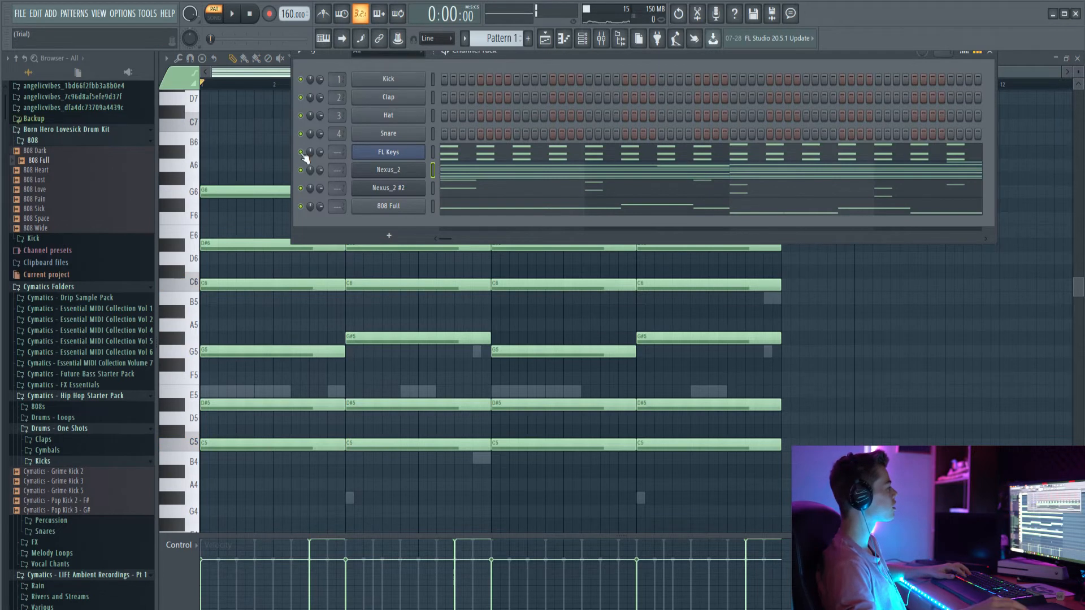
pyautogui.click(300, 207)
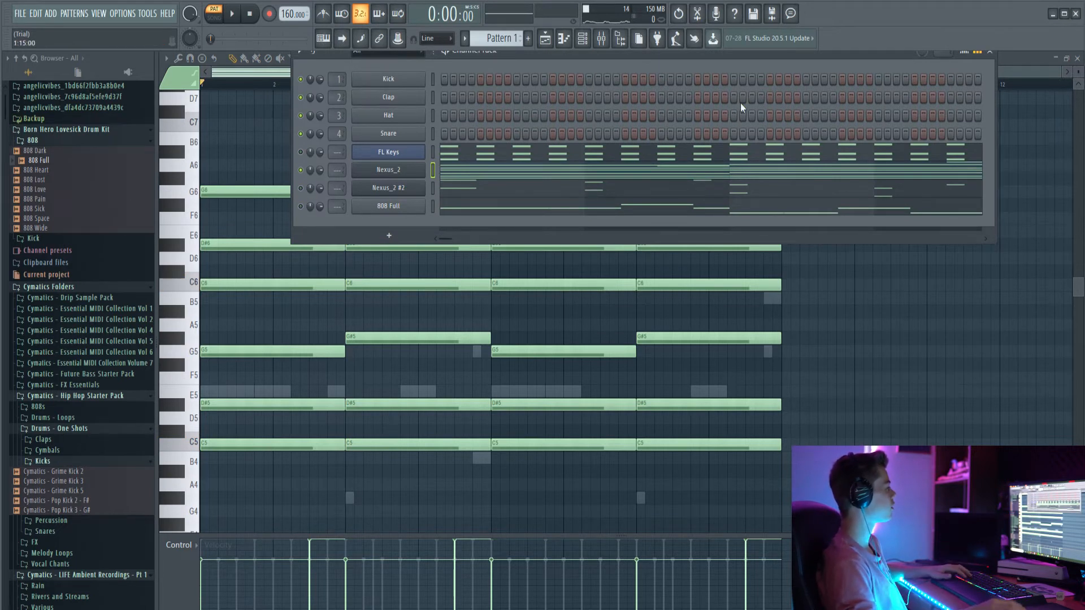
pyautogui.moveTo(886, 59); pyautogui.dragTo(882, 79)
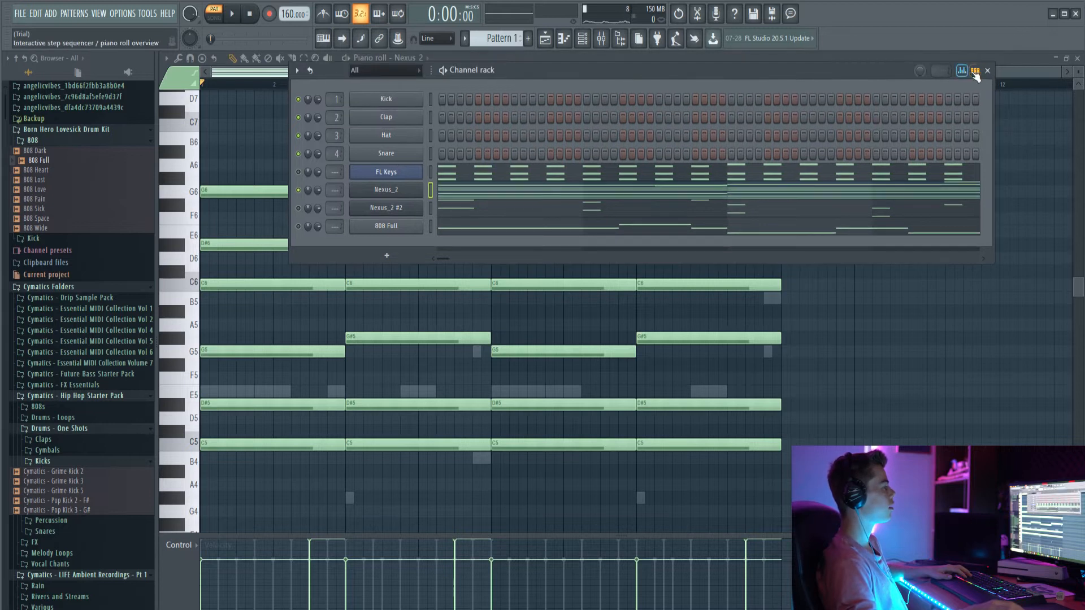
pyautogui.click(987, 69)
pyautogui.press('space')
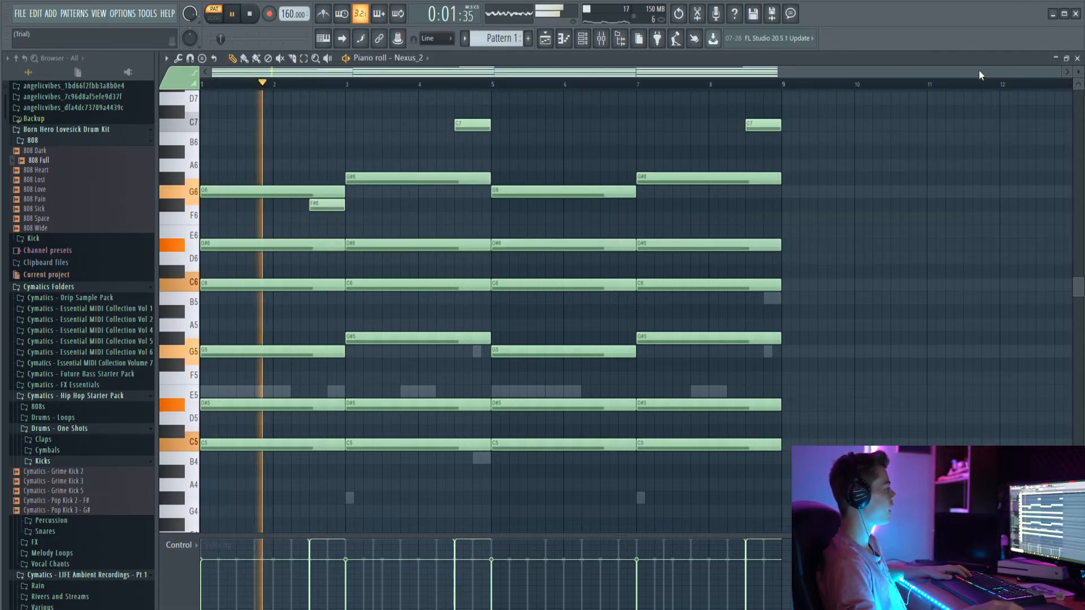
pyautogui.press('space')
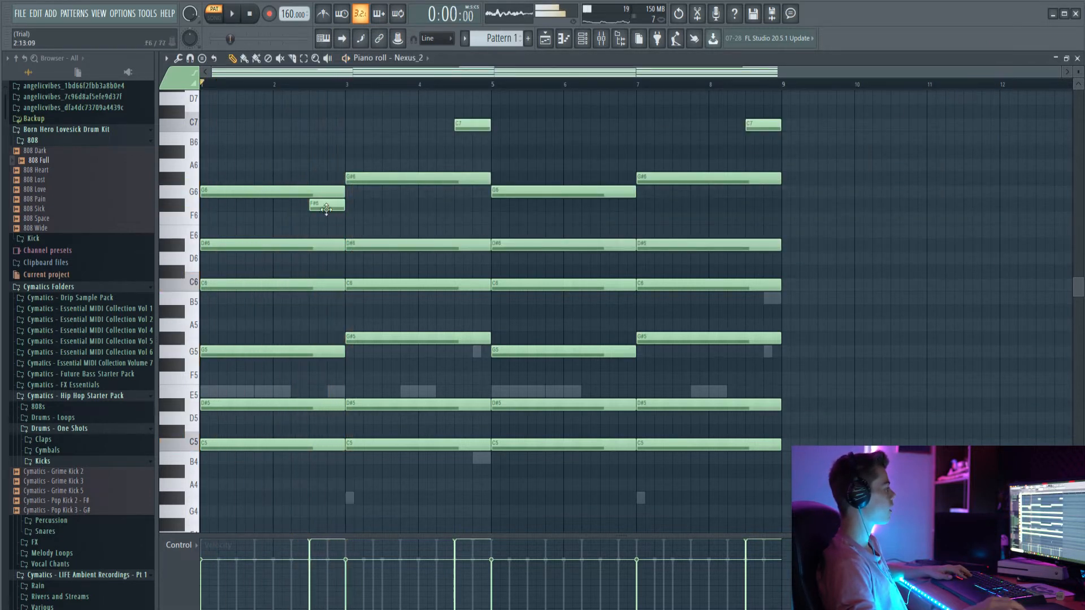
# Lower the added note in bar 2 to F6 and place a matching half-bar F6 at the end of bar 6 during playback.
pyautogui.moveTo(324, 206); pyautogui.dragTo(324, 221)
pyautogui.press('space')
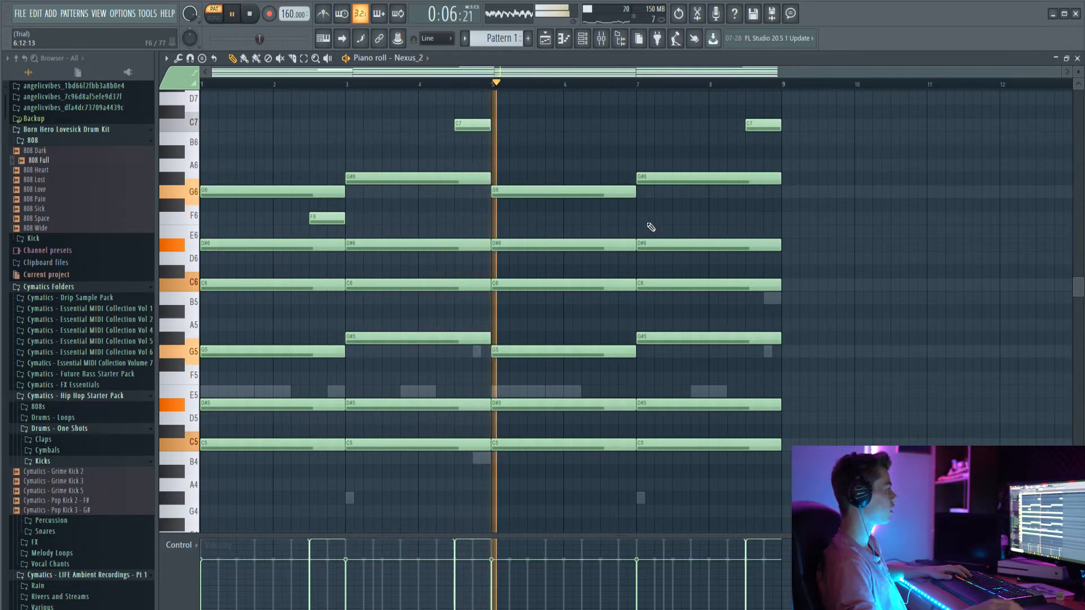
pyautogui.click(602, 219)
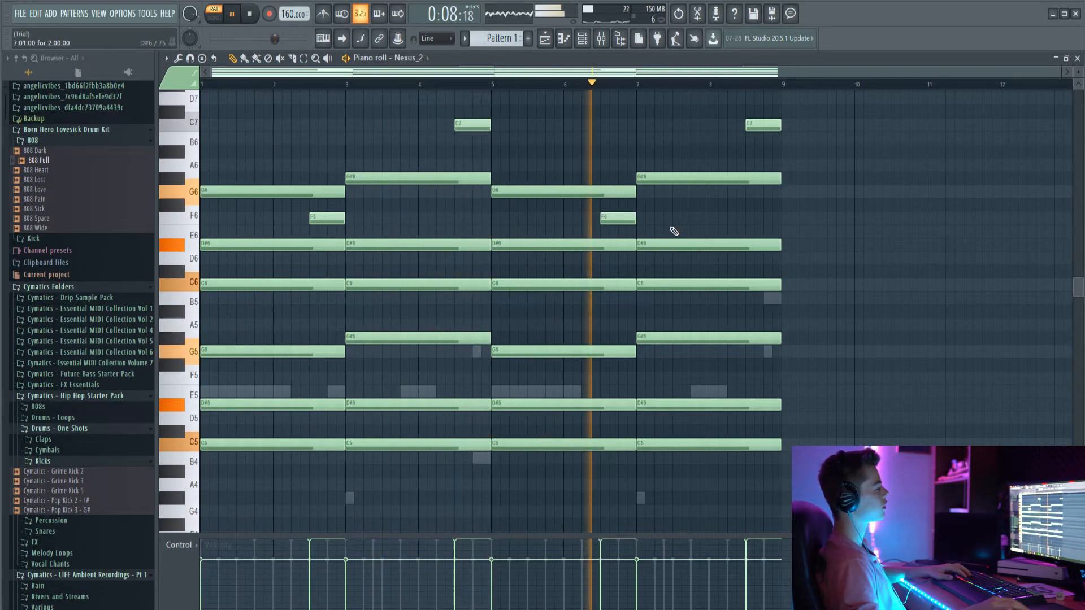
# Lower the velocity of the added F6 and C7 notes to the level of the pad chords.
pyautogui.moveTo(654, 223); pyautogui.dragTo(314, 218)
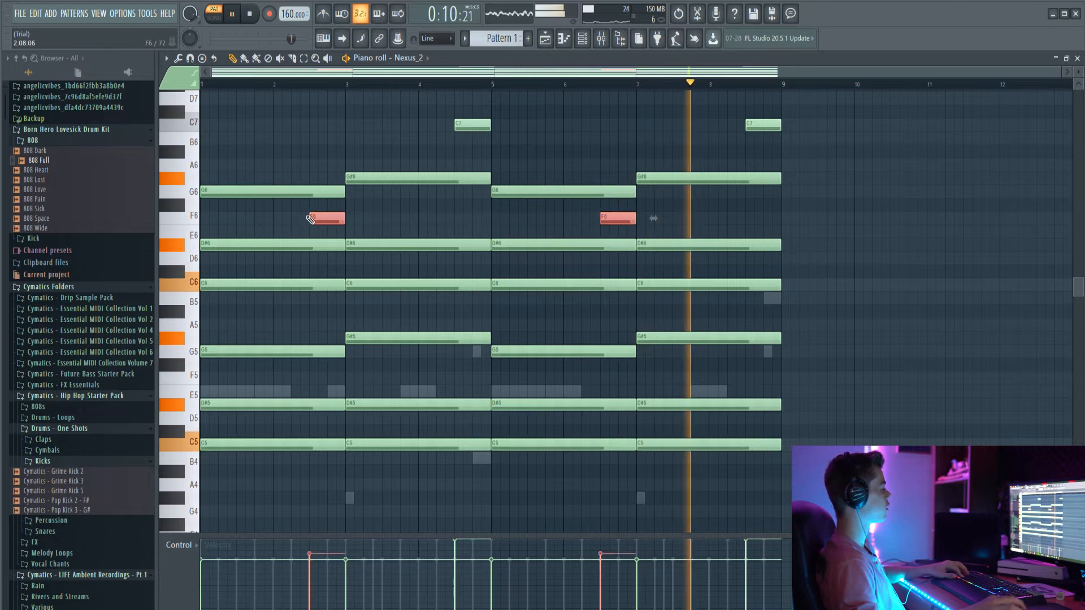
pyautogui.moveTo(862, 133); pyautogui.dragTo(452, 141)
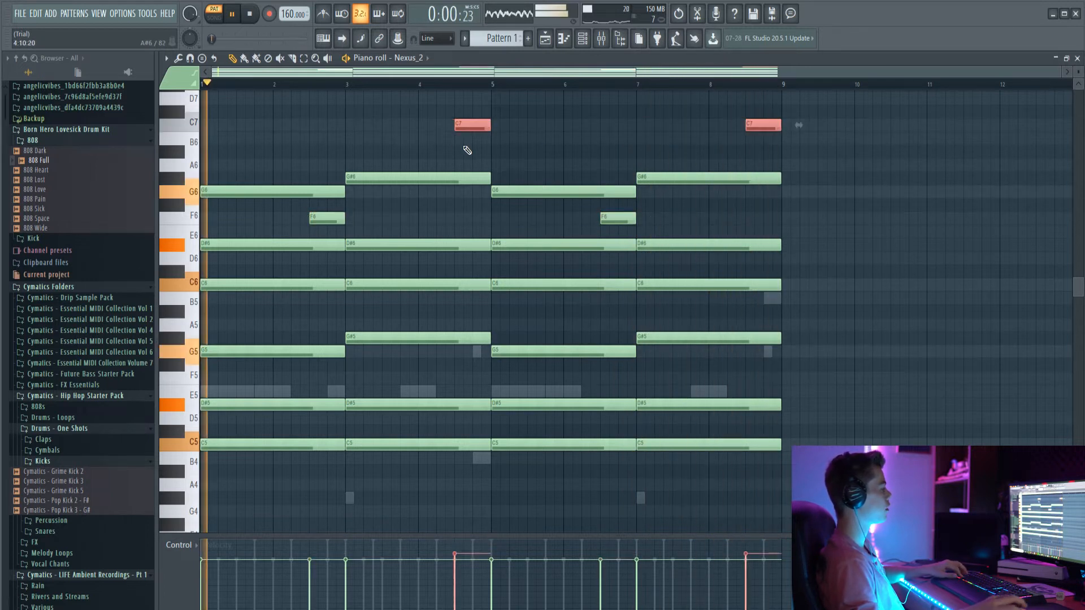
pyautogui.keyDown('ctrl'); pyautogui.click(603, 125); pyautogui.keyUp('ctrl')
# Unmute the FL Keys, Nexus_2 #2 and 808 Full channels in the channel rack and stop playback.
pyautogui.click(582, 41)
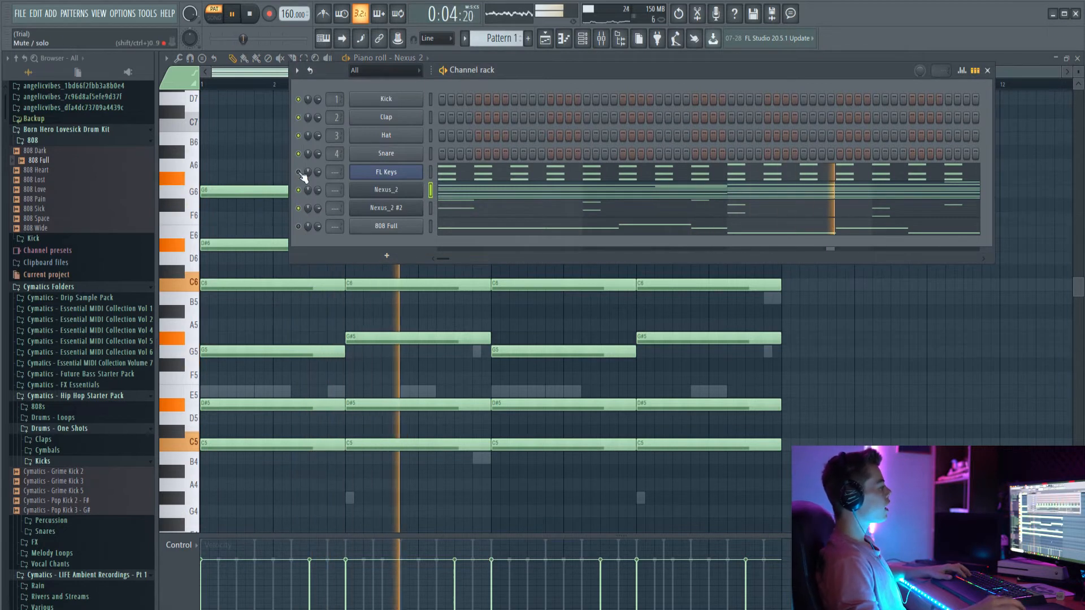
pyautogui.press('space')
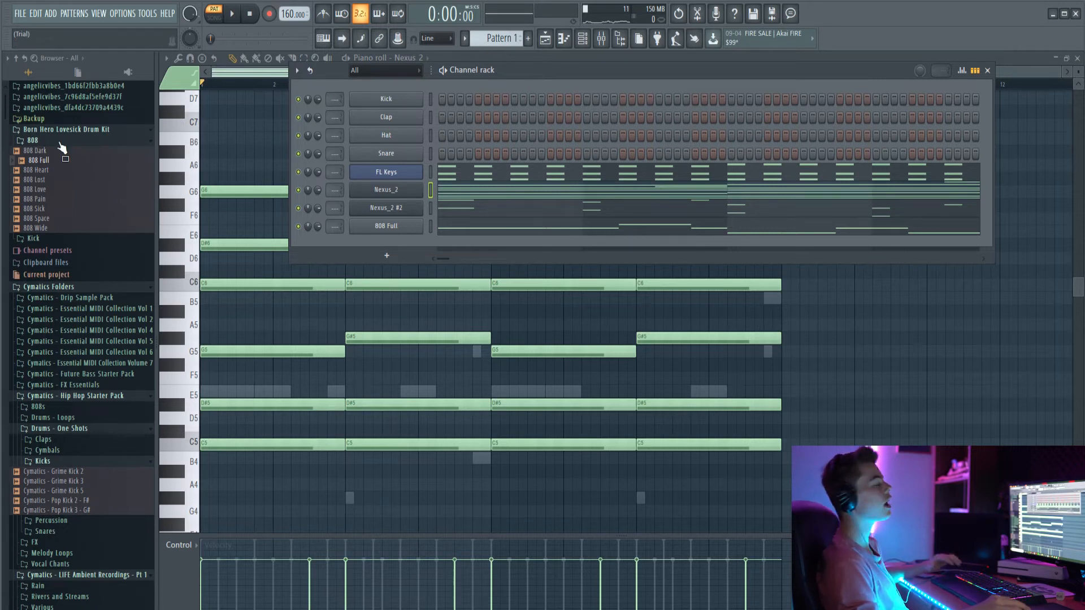
# Audition the Hip Hop Starter Pack kicks, loading Pop Kick 2 - F# onto the Kick channel and Grime Kick 2 onto the Clap channel.
pyautogui.click(77, 129)
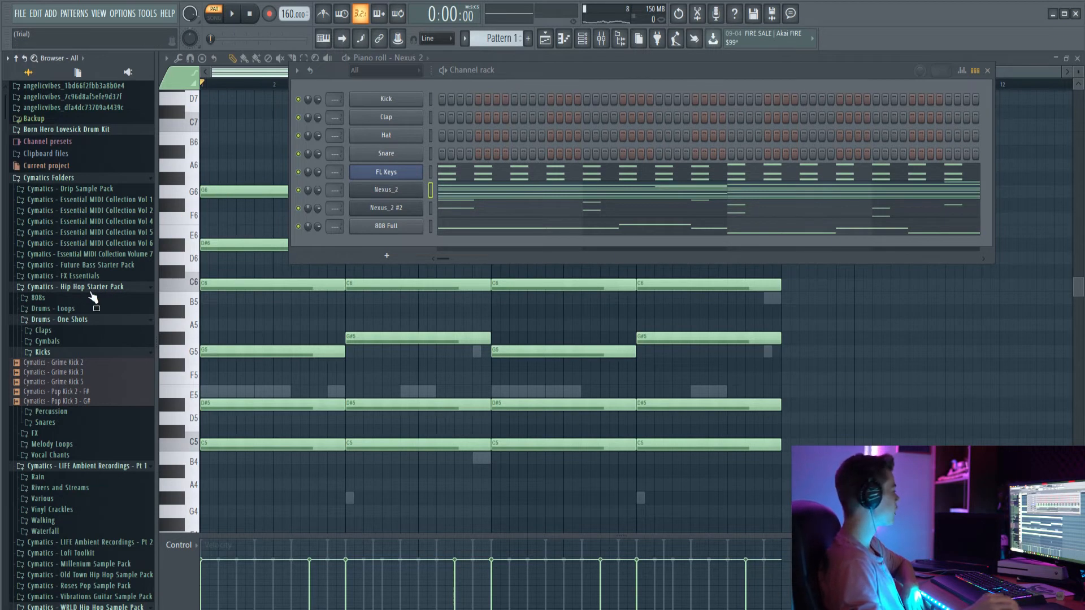
pyautogui.scroll(-3, 111, 305)
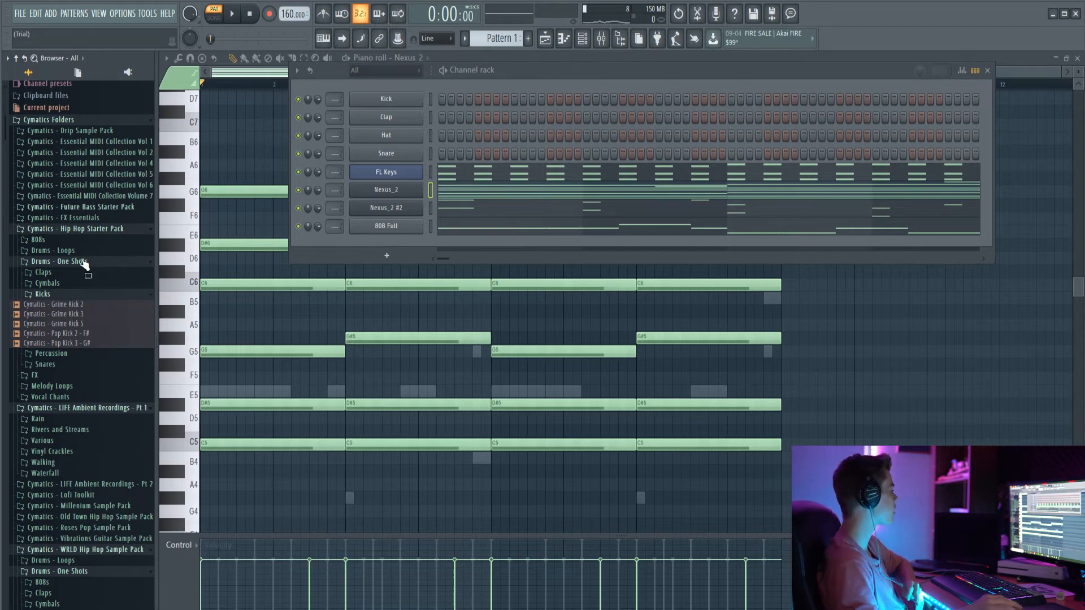
pyautogui.click(66, 314)
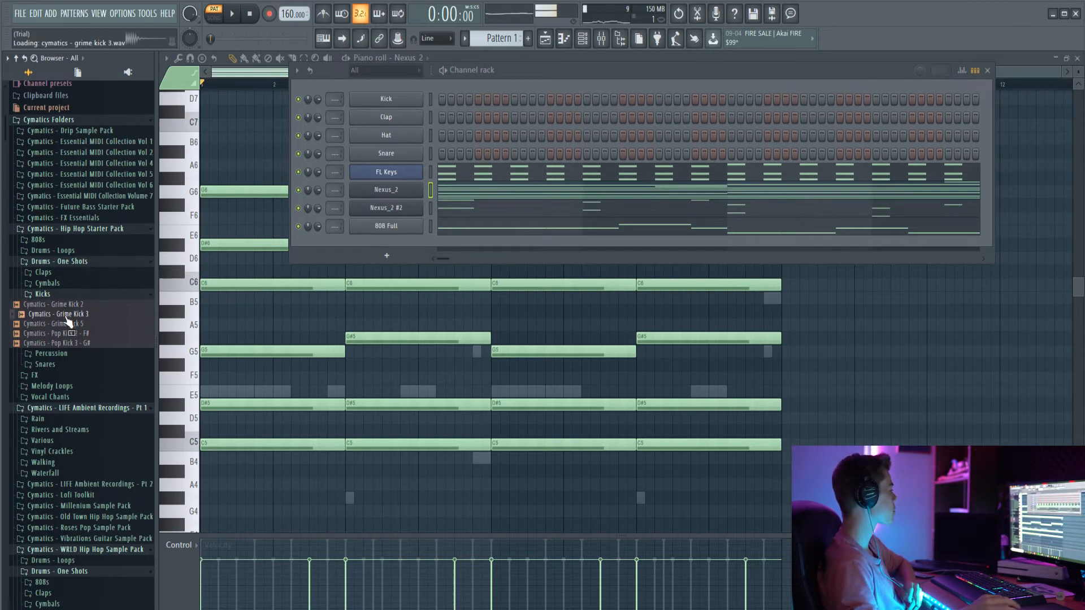
pyautogui.click(67, 324)
pyautogui.click(66, 333)
pyautogui.click(69, 343)
pyautogui.click(68, 337)
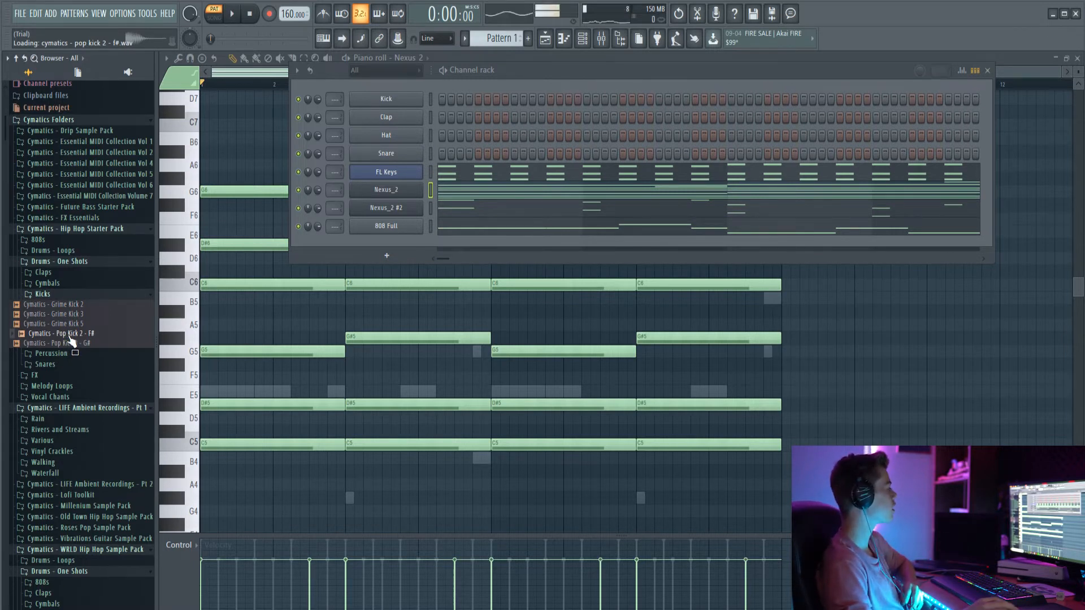
pyautogui.moveTo(71, 339); pyautogui.dragTo(386, 101)
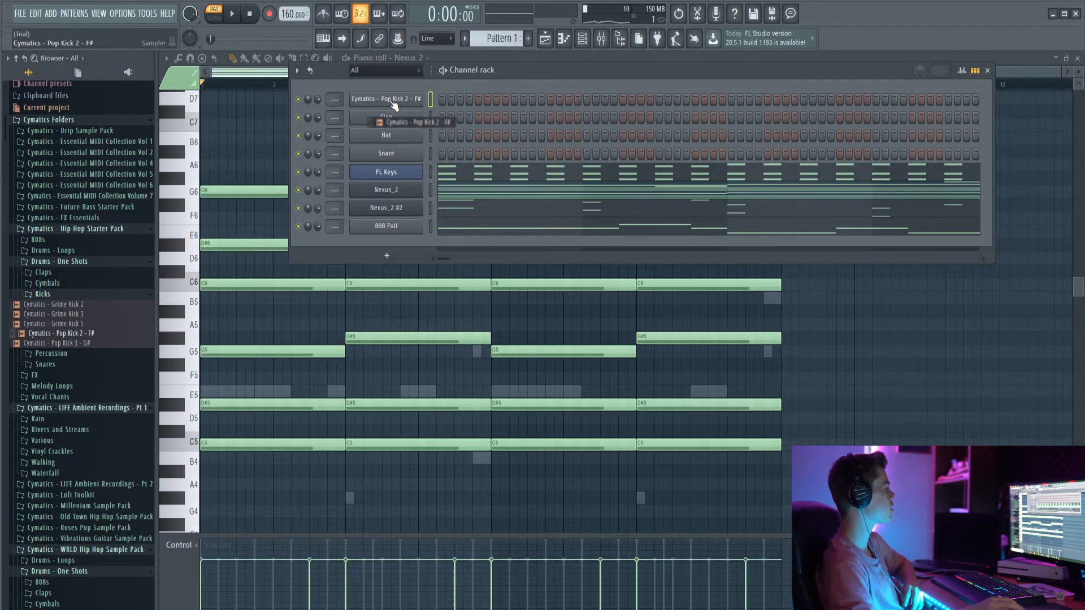
pyautogui.click(63, 305)
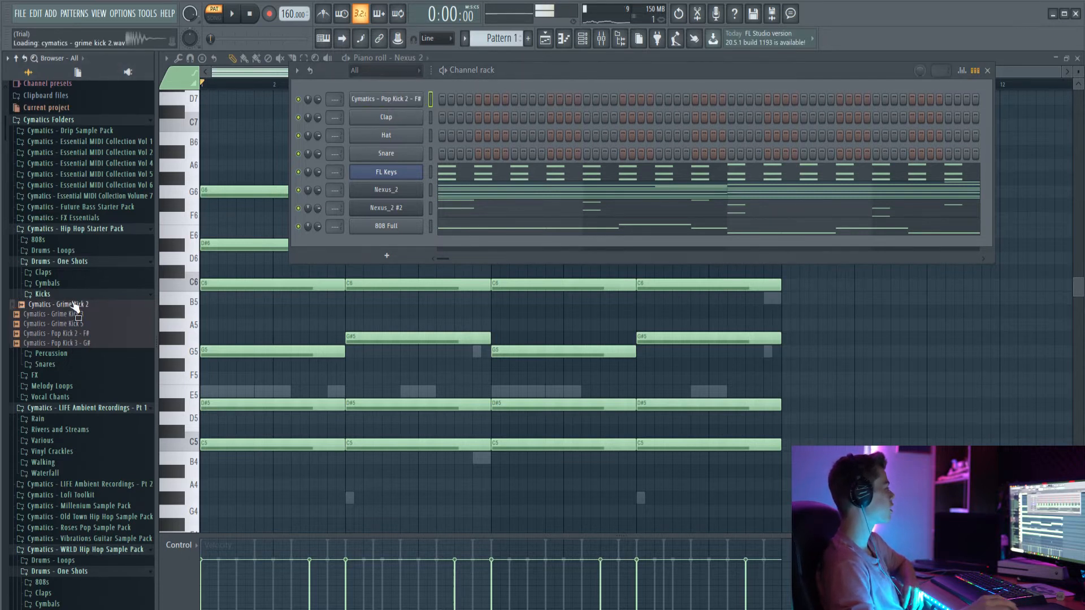
pyautogui.moveTo(77, 308); pyautogui.dragTo(368, 117)
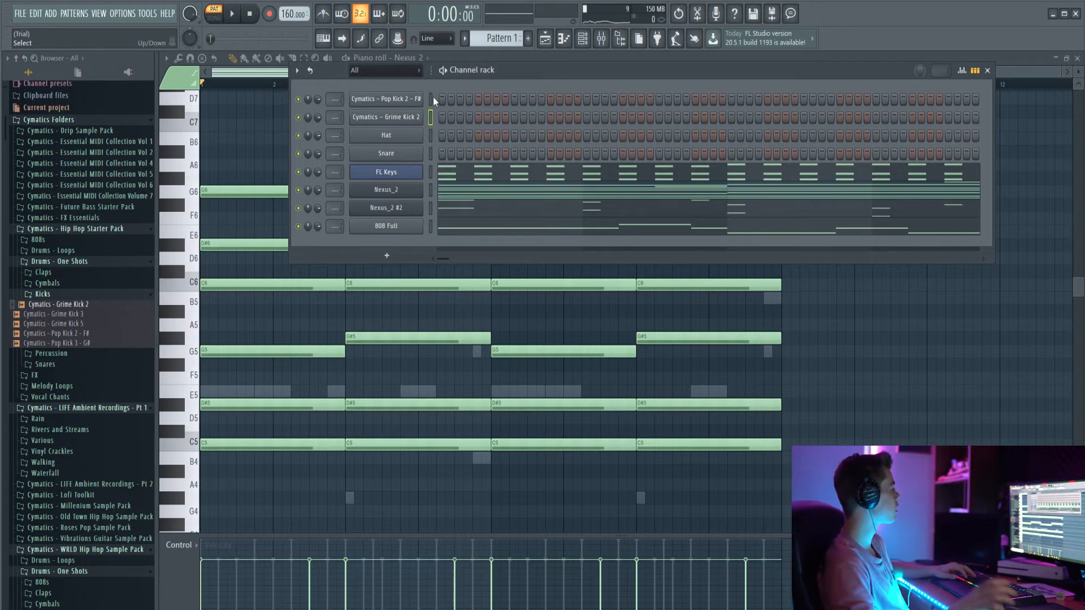
# Audition the closed hi-hats in the Hip Hop Starter Pack and load Hip-Hop Closed Hihat 3 onto the Hat channel.
pyautogui.click(67, 295)
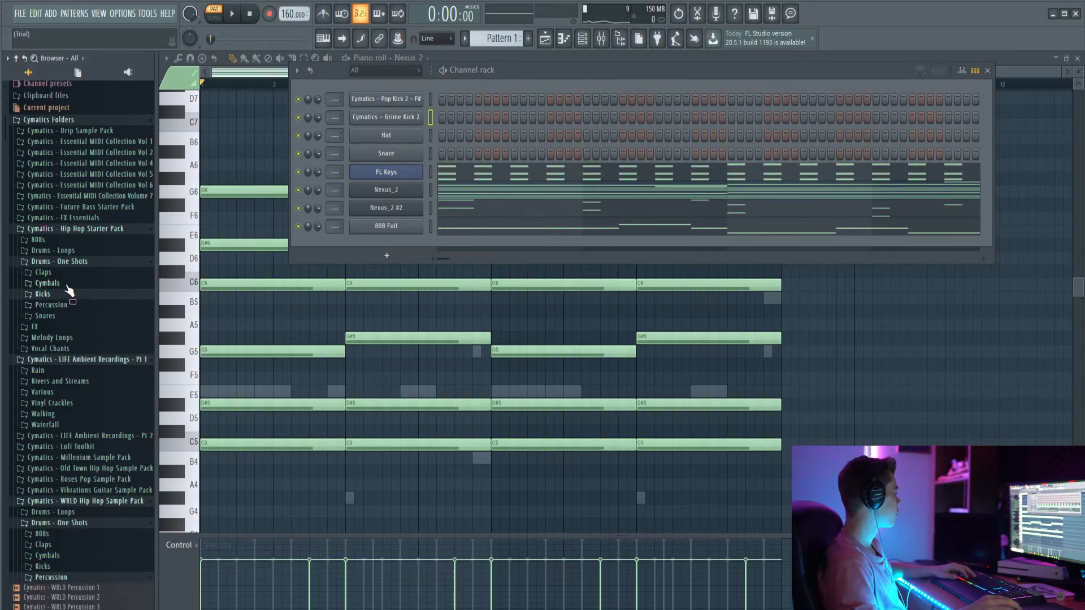
pyautogui.click(63, 283)
pyautogui.click(91, 294)
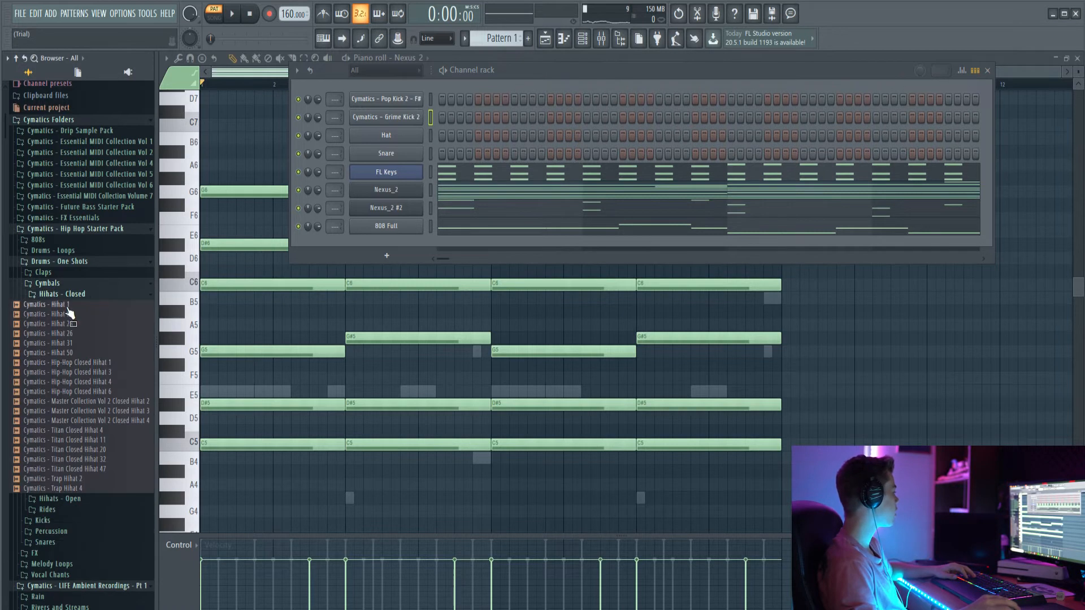
pyautogui.click(69, 314)
pyautogui.click(70, 325)
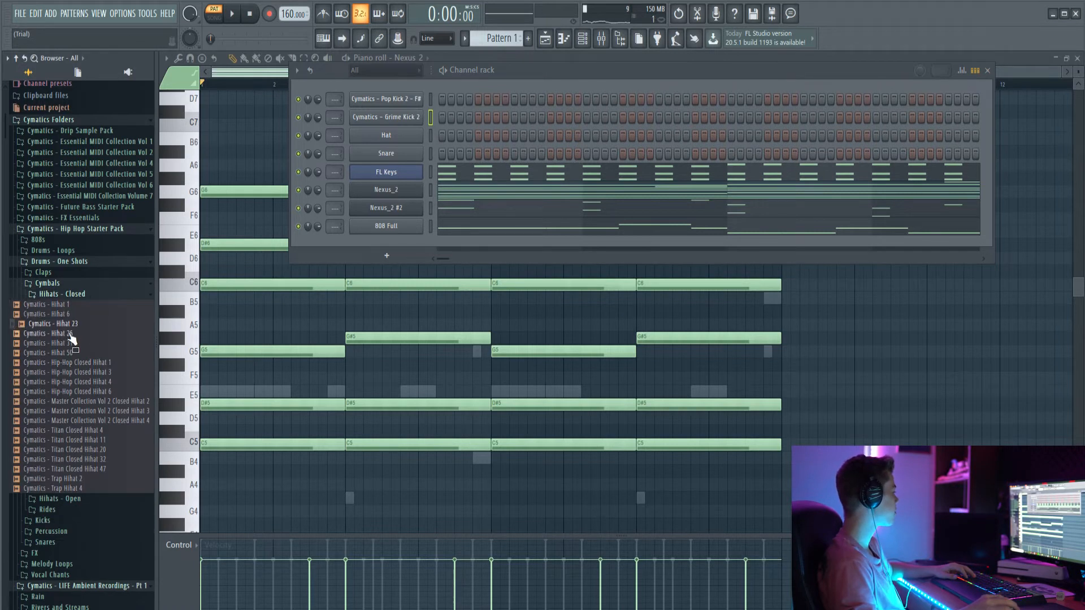
pyautogui.click(70, 334)
pyautogui.click(70, 343)
pyautogui.click(71, 353)
pyautogui.click(74, 363)
pyautogui.click(75, 372)
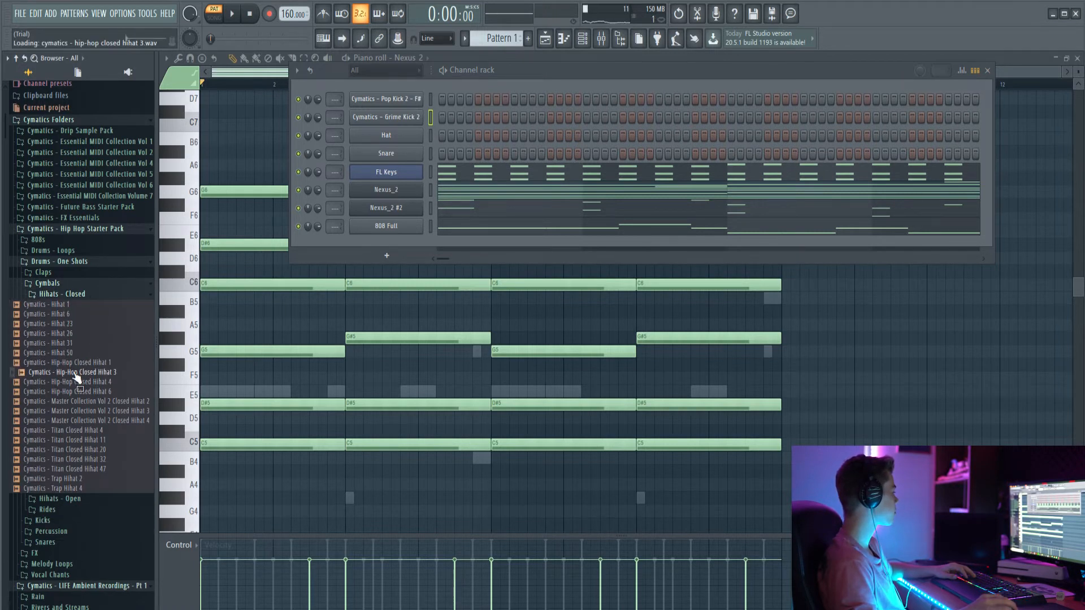
pyautogui.moveTo(77, 379); pyautogui.dragTo(390, 137)
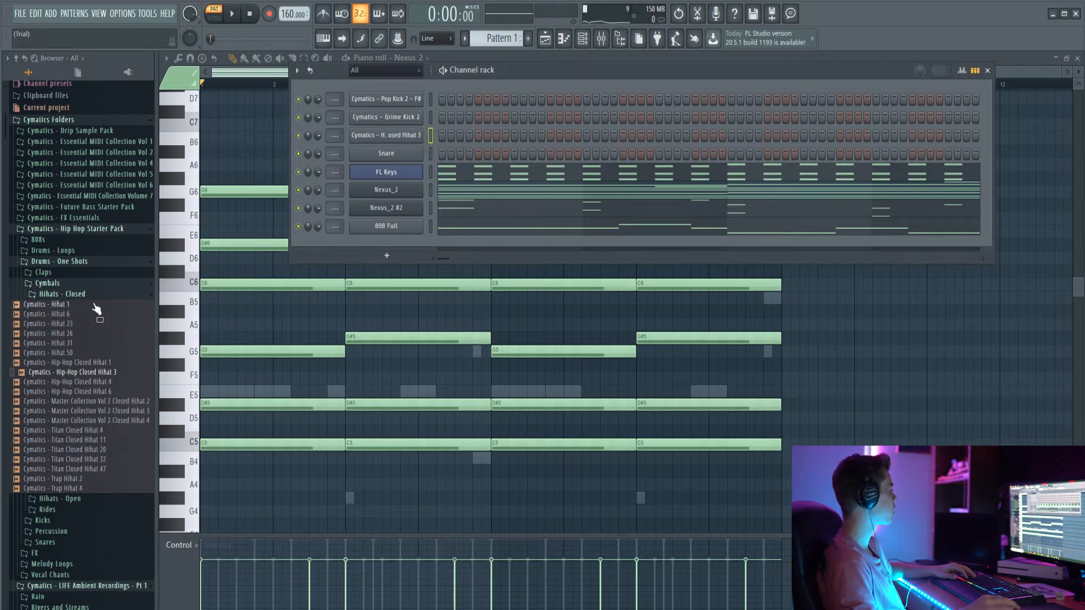
# Replace the Snare channel's sample with Cymatics - Grime Clap 1 from the Hip Hop Starter Pack claps.
pyautogui.click(84, 291)
pyautogui.click(69, 274)
pyautogui.click(80, 292)
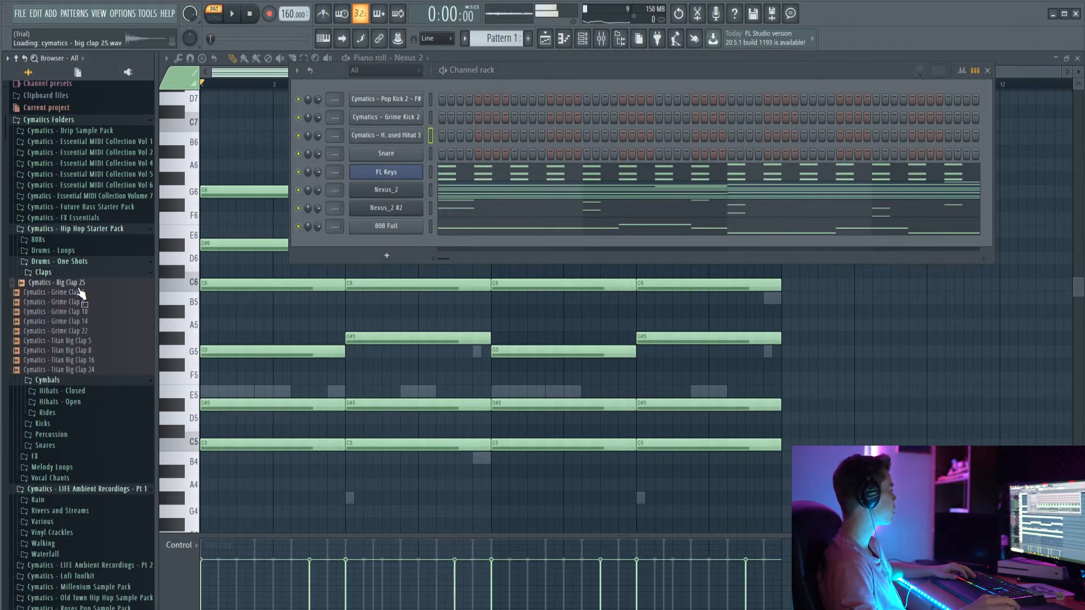
pyautogui.moveTo(79, 298); pyautogui.dragTo(390, 153)
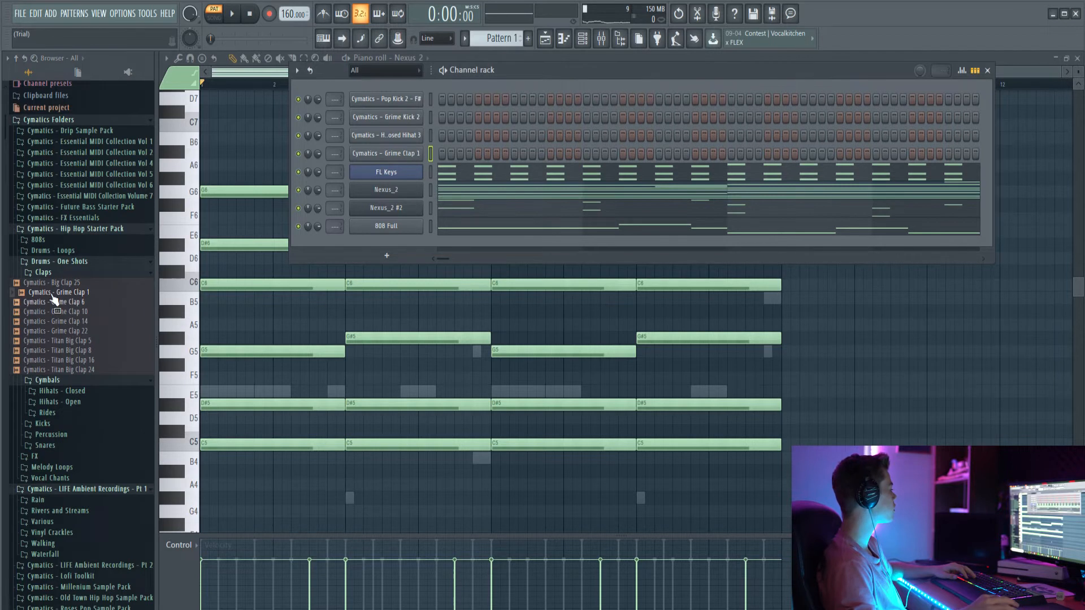
# Add Cymatics - Open Hihat 11 as a new channel above Pop Kick 2 and collapse the open hi-hat folder.
pyautogui.click(58, 272)
pyautogui.click(70, 262)
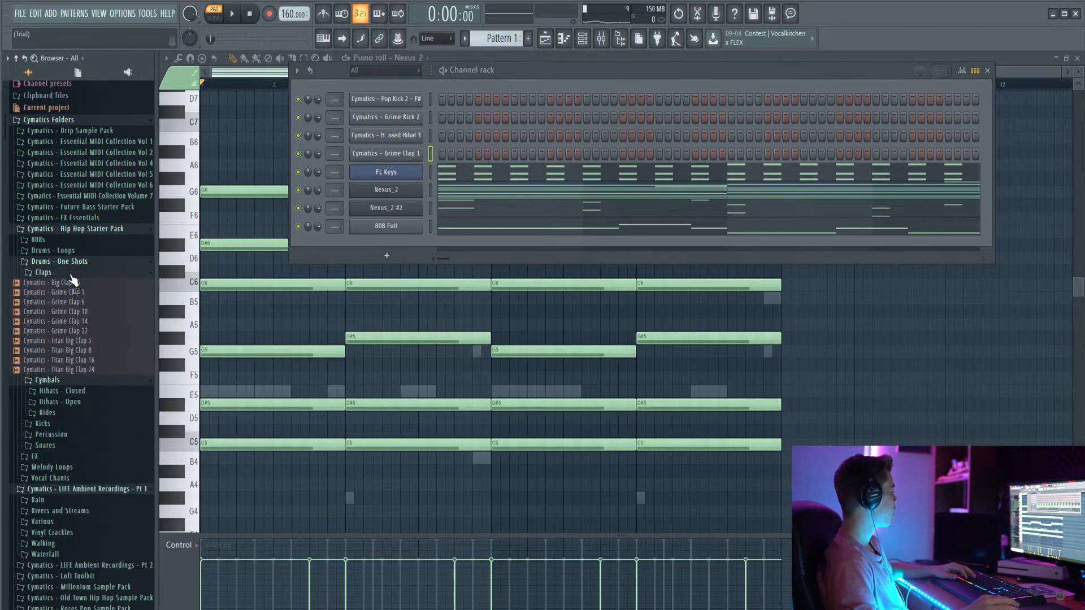
pyautogui.click(67, 275)
pyautogui.click(68, 305)
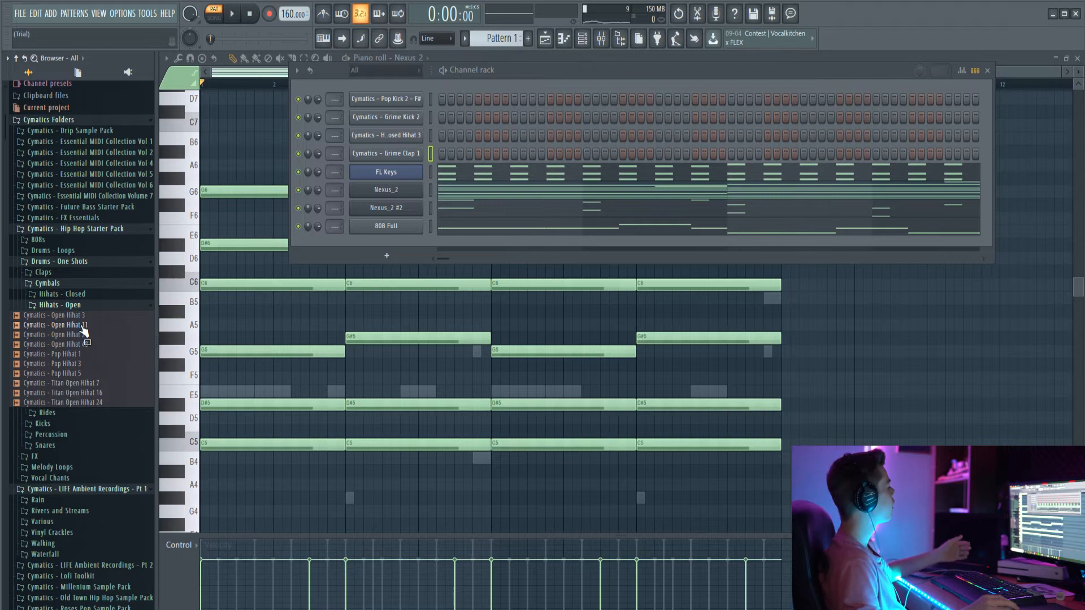
pyautogui.moveTo(84, 330); pyautogui.dragTo(395, 100)
pyautogui.click(80, 305)
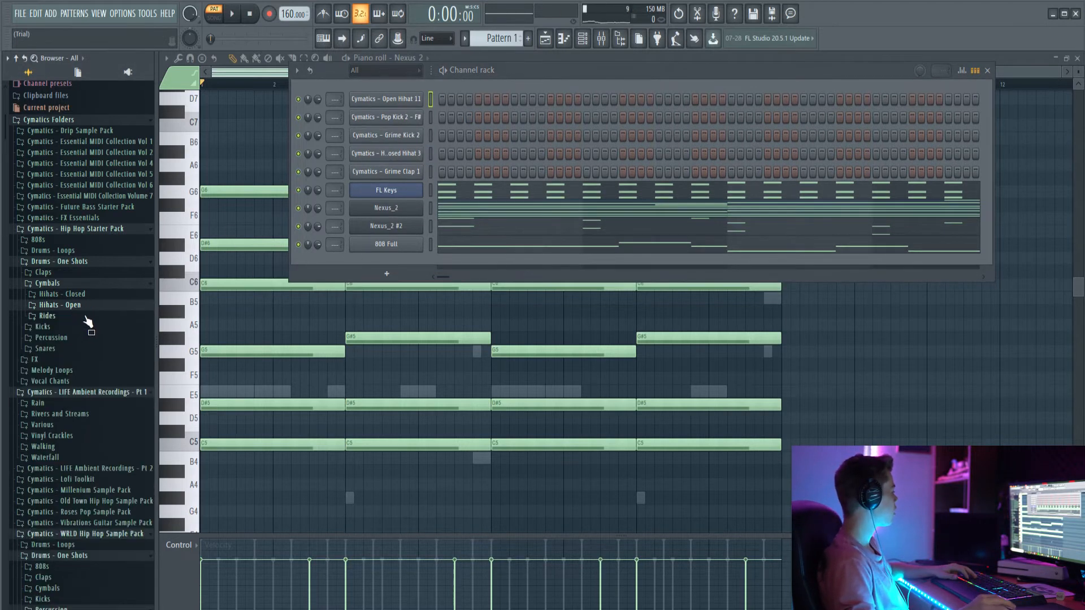
pyautogui.scroll(-2, 85, 316)
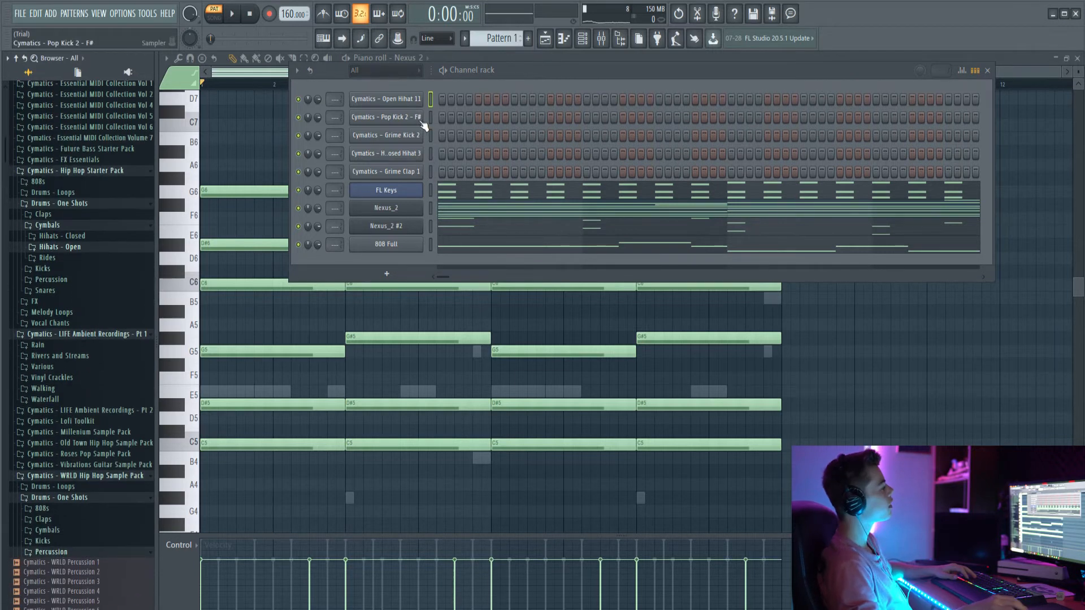
# Fill every second step of the Hip-Hop Closed Hihat 3 channel and play back the pattern.
pyautogui.click(404, 158)
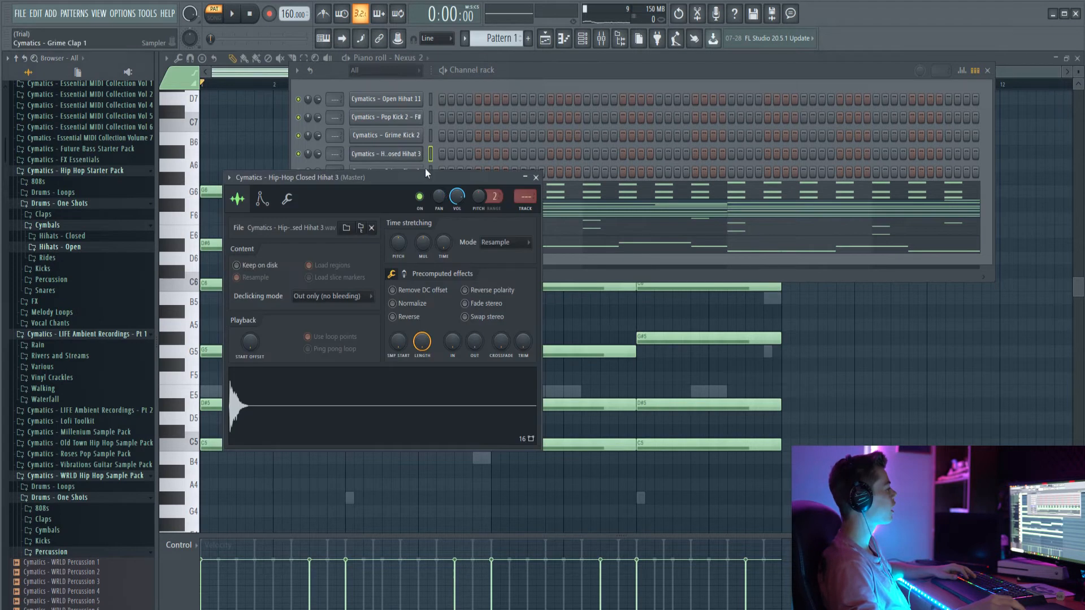
pyautogui.click(404, 154)
pyautogui.rightClick(404, 154)
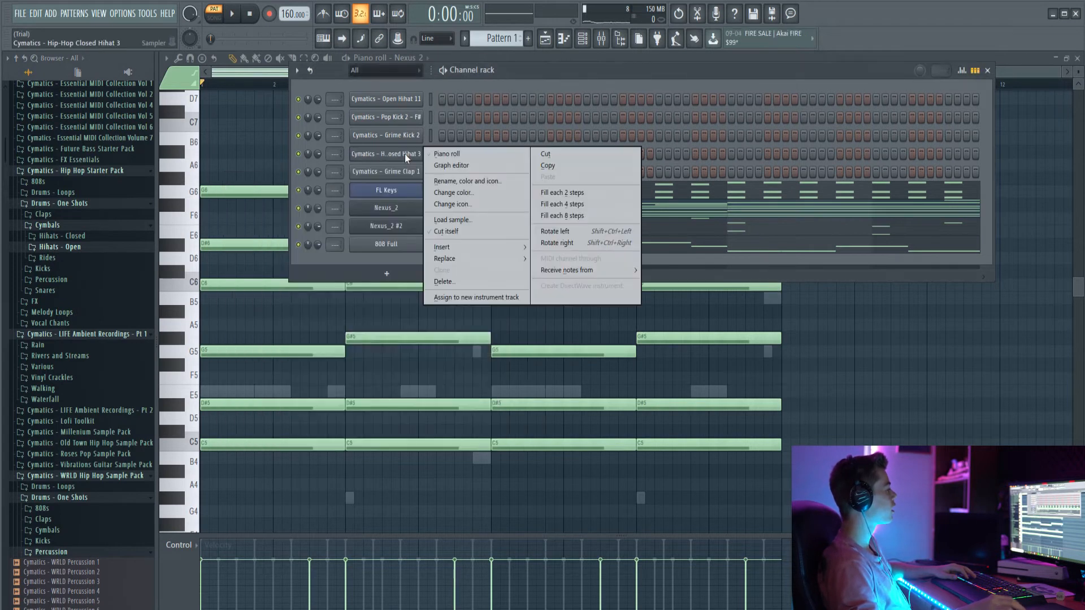
pyautogui.click(582, 194)
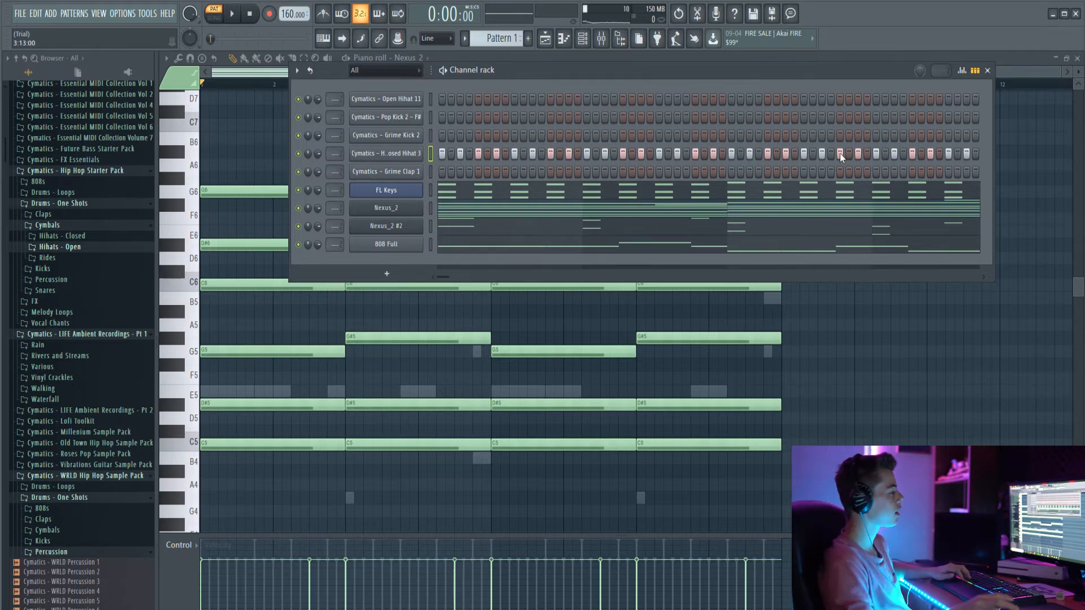
pyautogui.press('space')
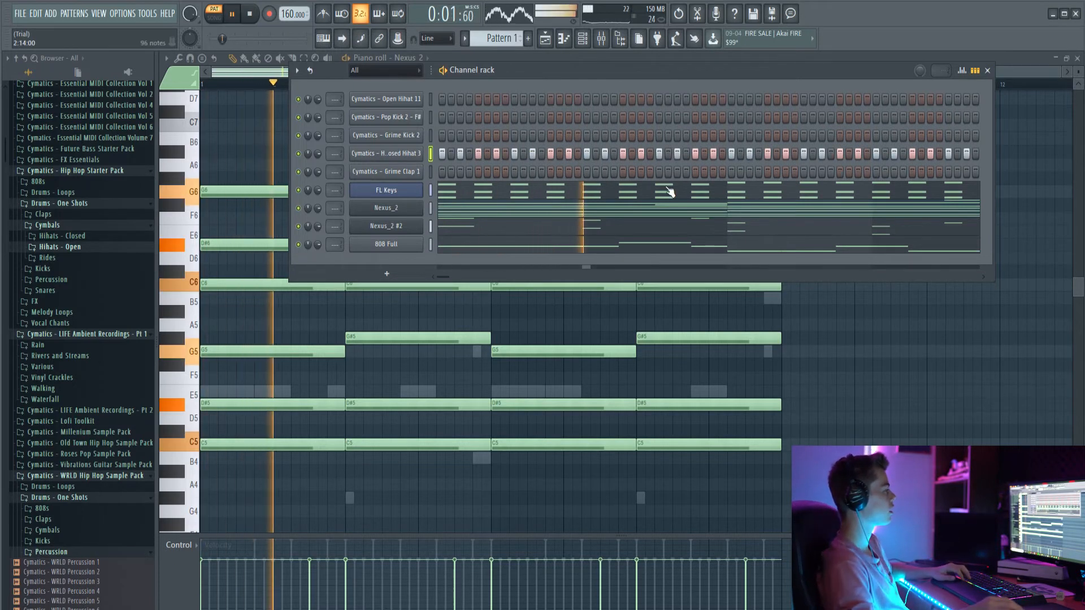
pyautogui.press('space')
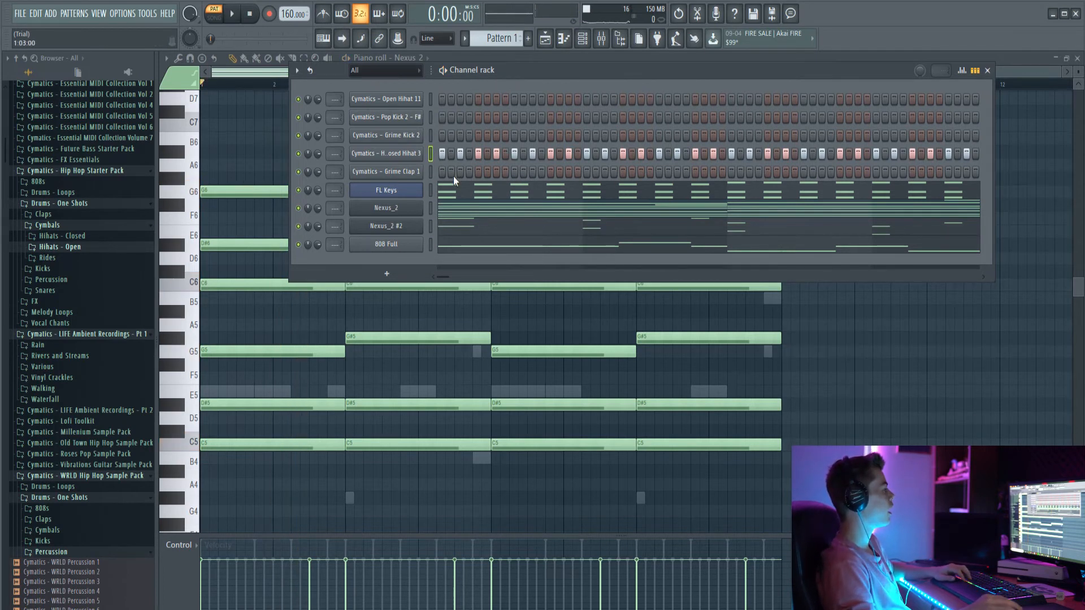
# In the Grime Clap 1 piano roll, place short C5 hits on the third beat of bars 1 to 4.
pyautogui.rightClick(415, 177)
pyautogui.click(443, 167)
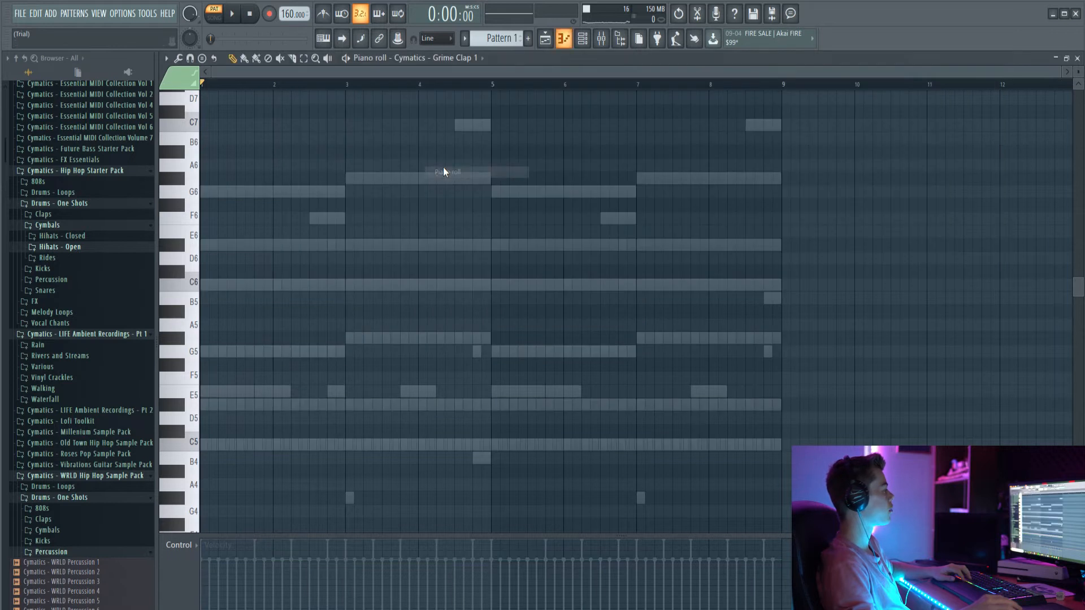
pyautogui.moveTo(212, 289); pyautogui.dragTo(217, 443)
pyautogui.scroll(-6, 263, 354)
pyautogui.keyDown('ctrl'); pyautogui.scroll(3, 262, 354); pyautogui.keyUp('ctrl')
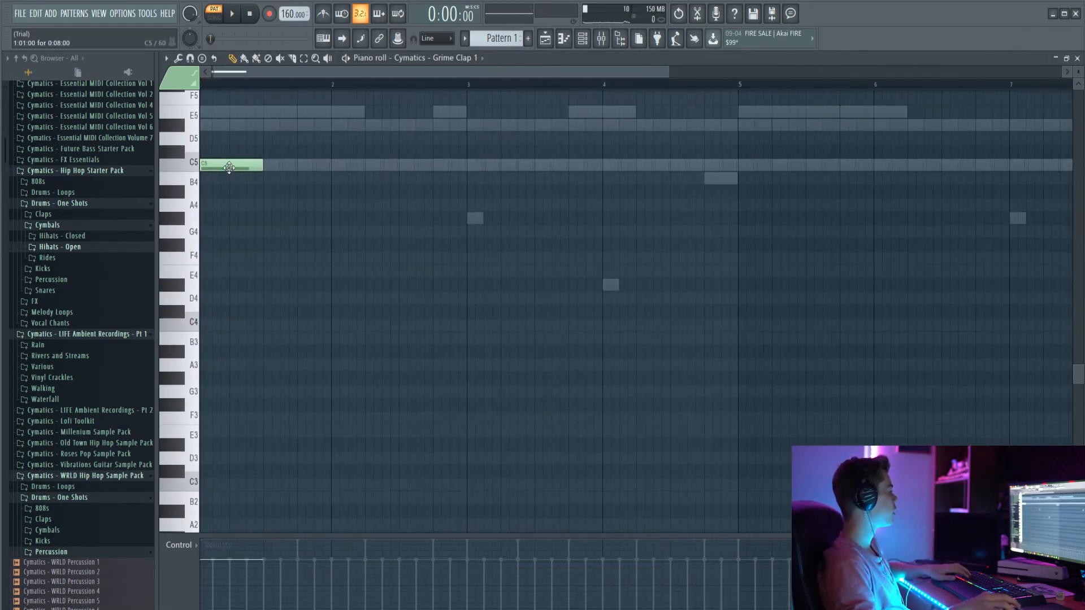
pyautogui.moveTo(226, 175); pyautogui.dragTo(271, 168)
pyautogui.keyDown('ctrl'); pyautogui.scroll(-3, 268, 173); pyautogui.keyUp('ctrl')
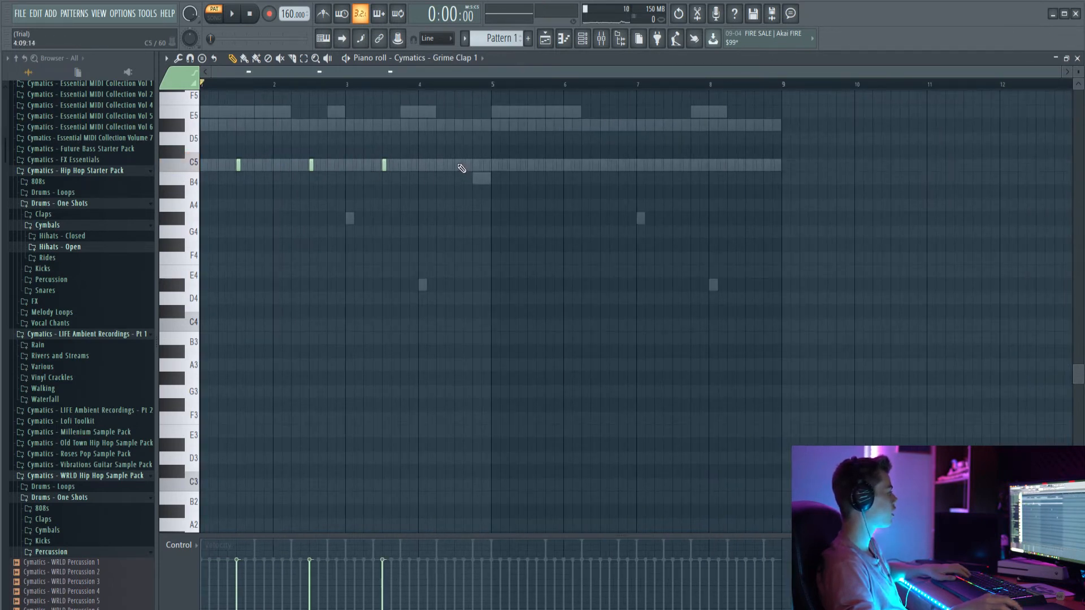
# Duplicate the four clap notes into bars 5 to 8 and play back the pattern.
pyautogui.hotkey('ctrl', 'a')
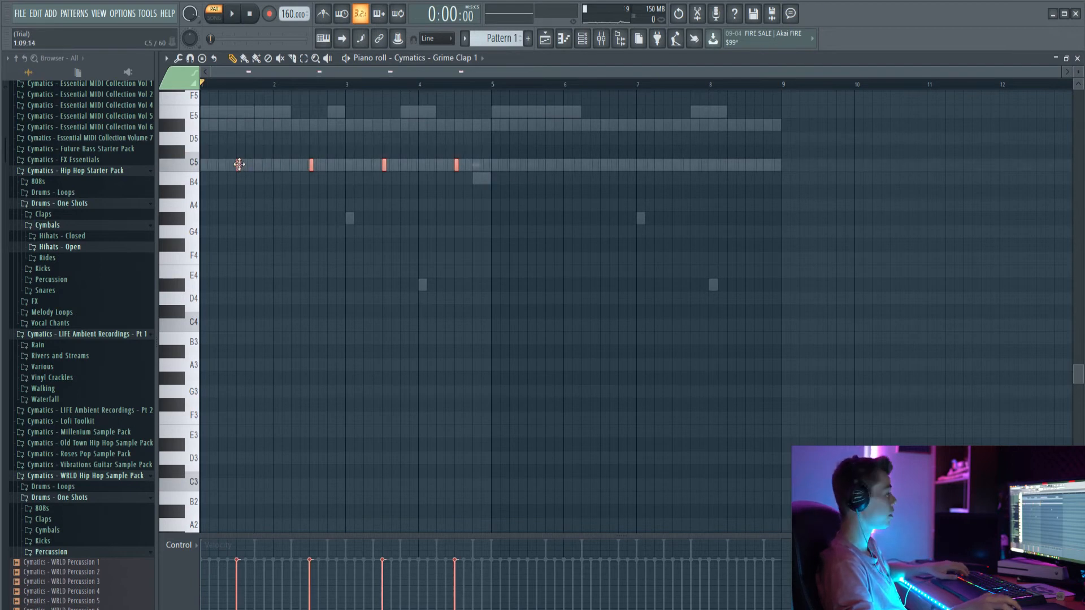
pyautogui.keyDown('shift'); pyautogui.moveTo(239, 164); pyautogui.dragTo(530, 178); pyautogui.keyUp('shift')
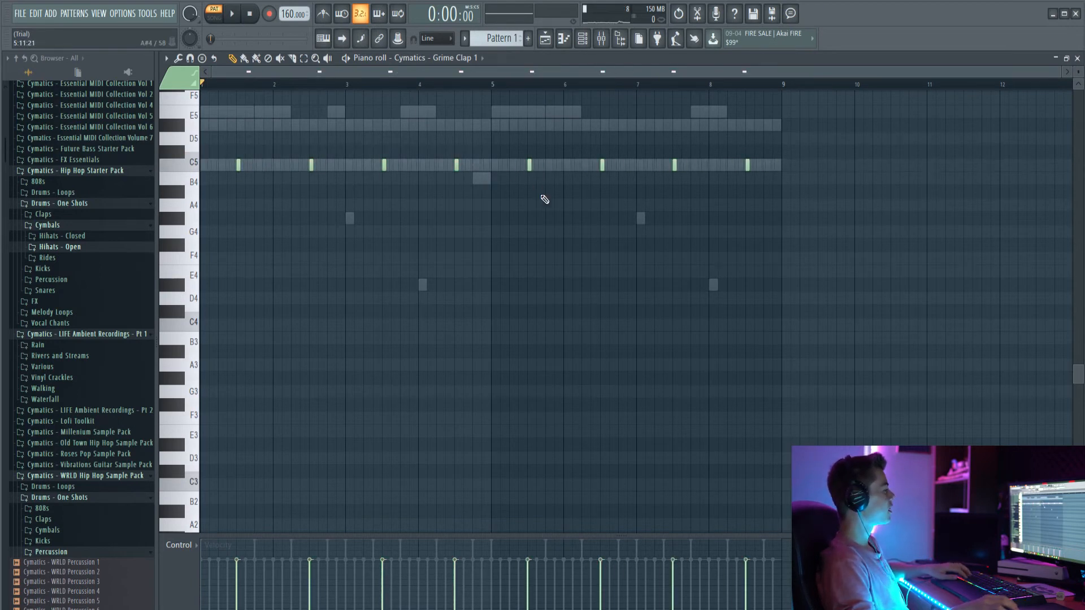
pyautogui.press('space')
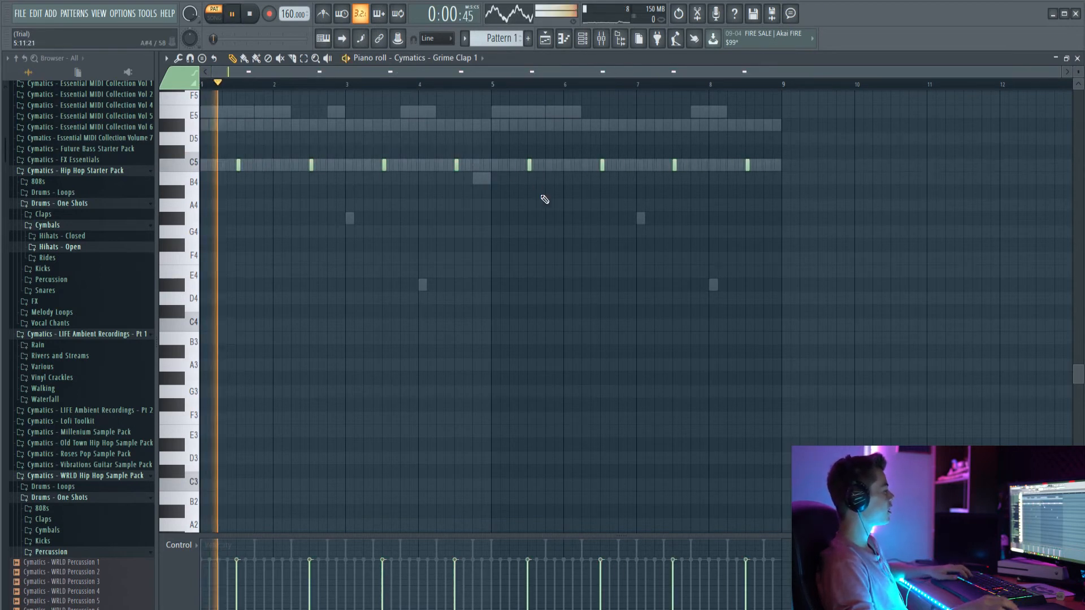
pyautogui.press('space')
# Place a Grime Kick 2 hit on step 1 in the channel rack and start playback.
pyautogui.click(582, 39)
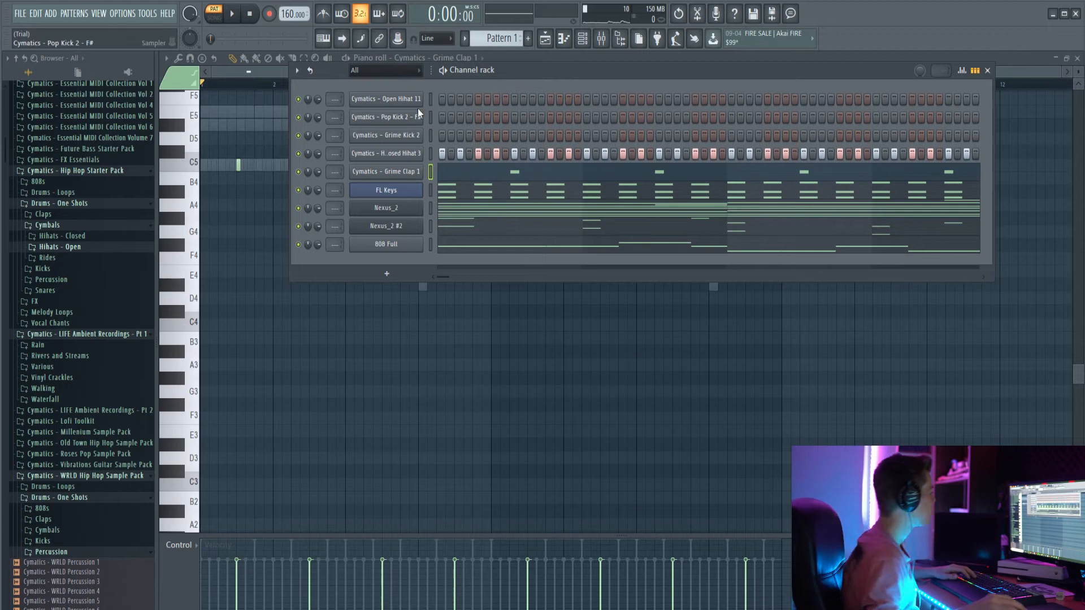
pyautogui.click(441, 135)
pyautogui.press('space')
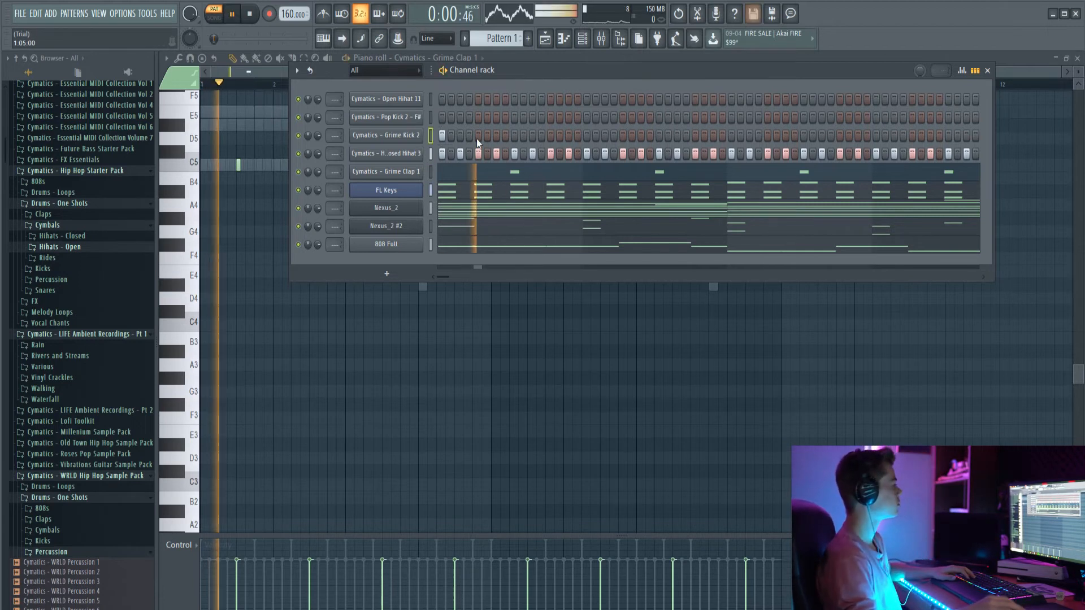
# Try Pop Kick 2 on step 1 in place of Grime Kick 2 and switch back during playback.
pyautogui.click(441, 135)
pyautogui.click(442, 117)
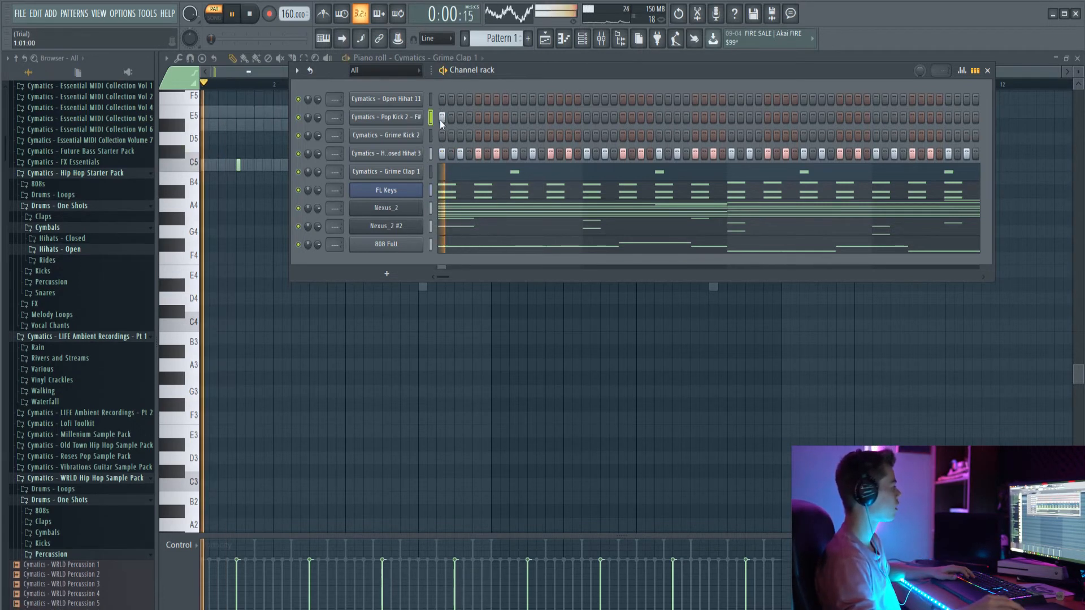
pyautogui.click(441, 118)
pyautogui.click(441, 135)
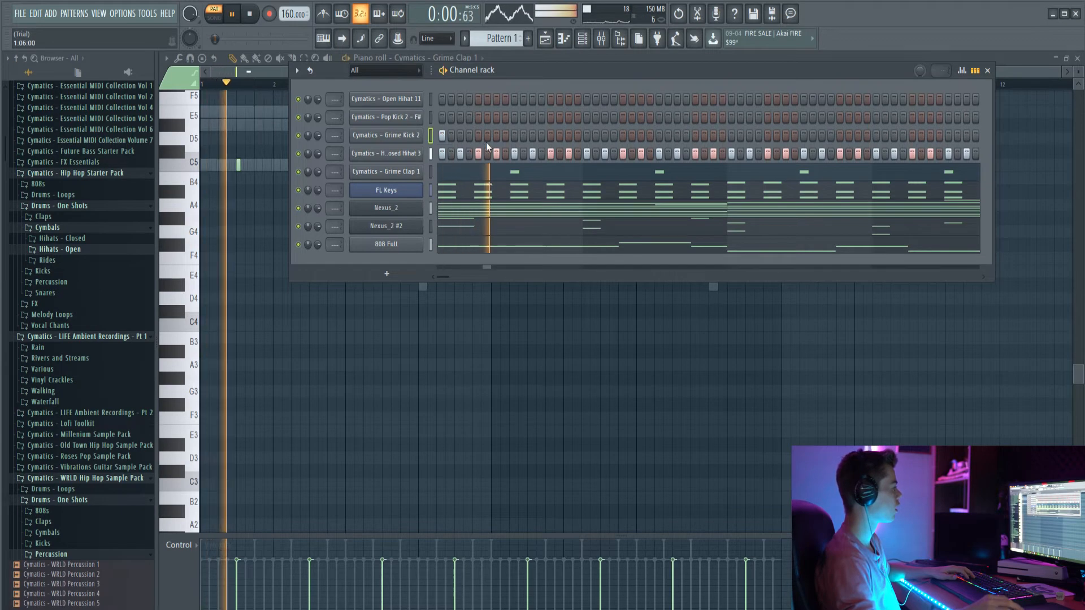
# Add a Grime Kick 2 hit on step 7 and play back the pattern.
pyautogui.press('space')
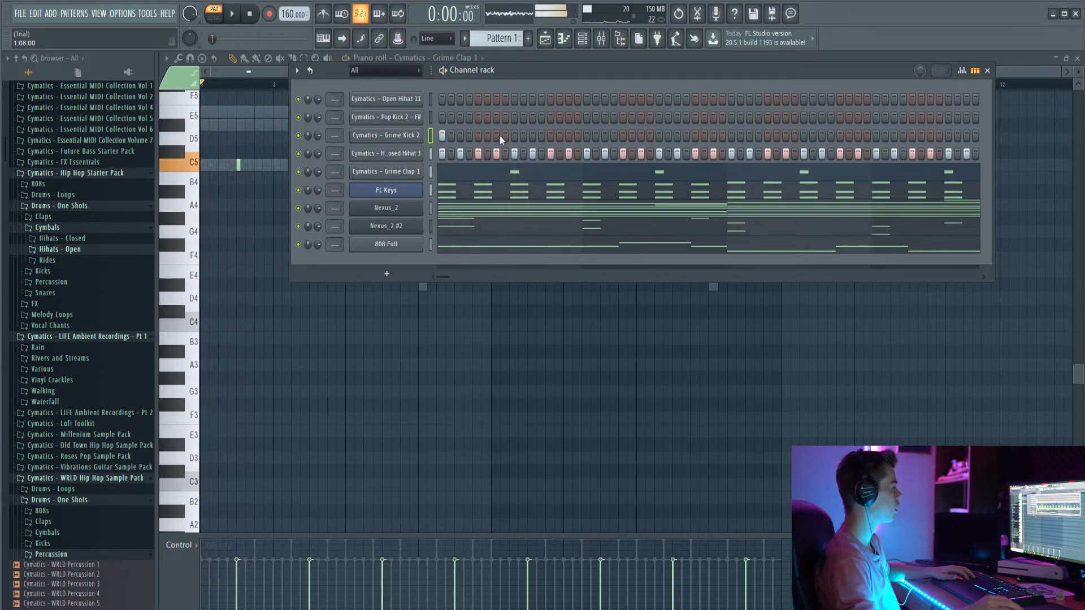
pyautogui.click(496, 136)
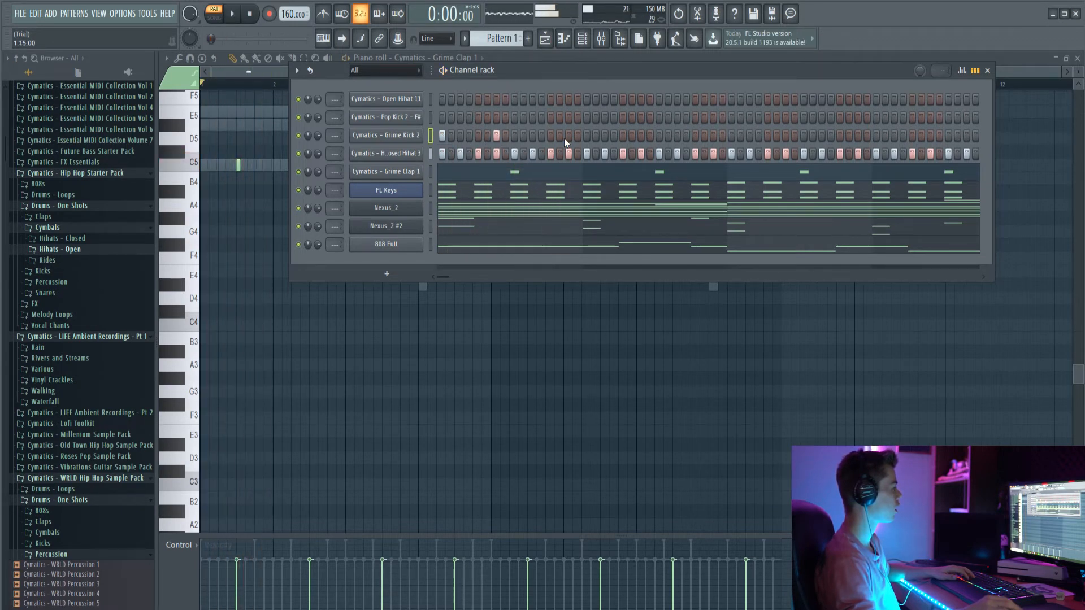
pyautogui.press('space')
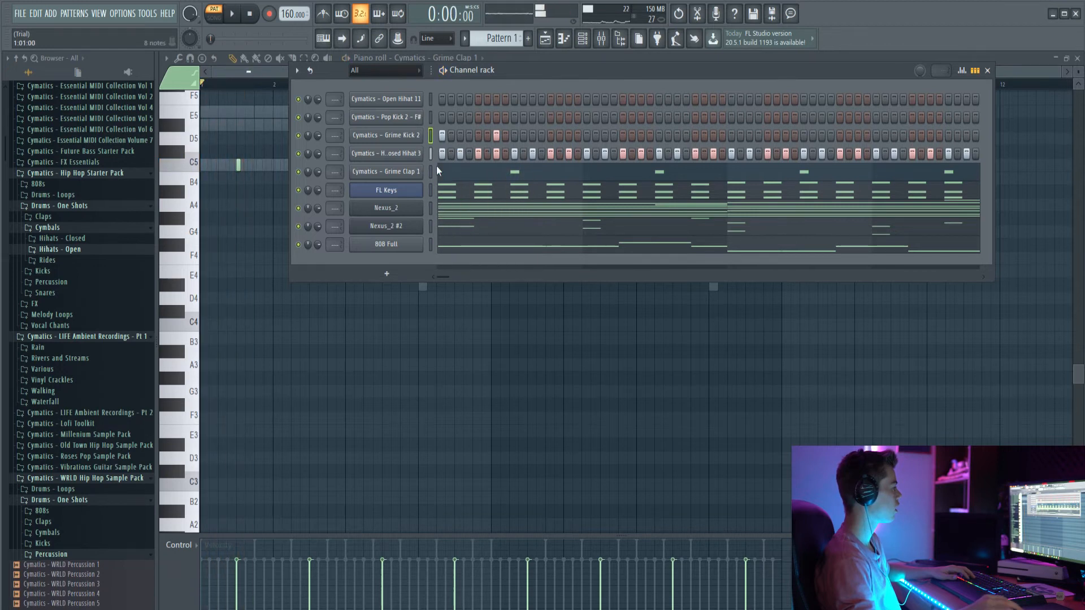
pyautogui.press('space')
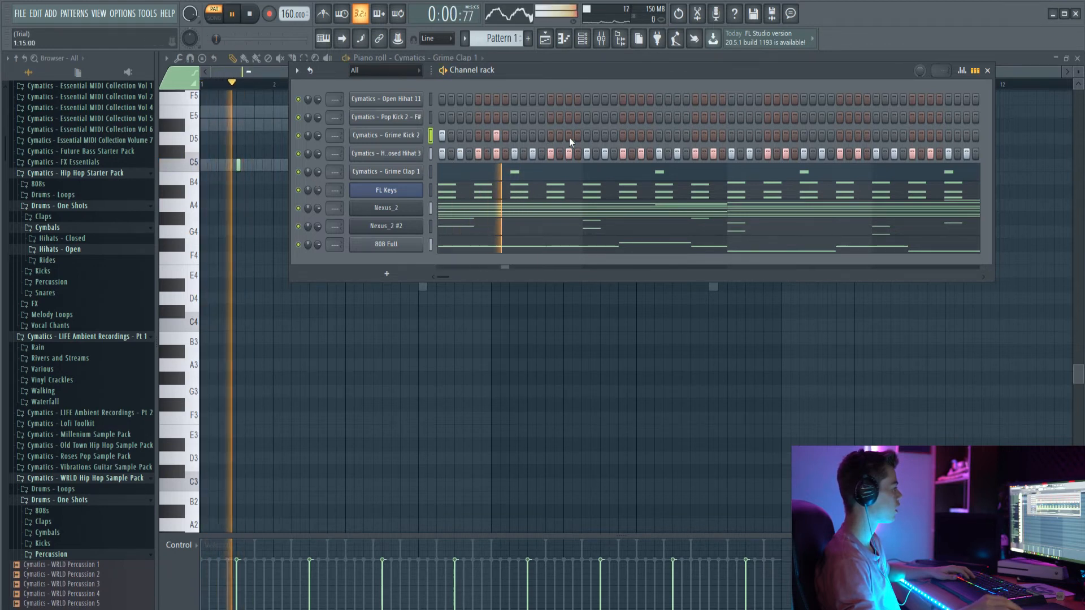
# Try Grime Kick 2 hits on steps 11 and 12, removing each, and place the hit on step 13.
pyautogui.click(533, 136)
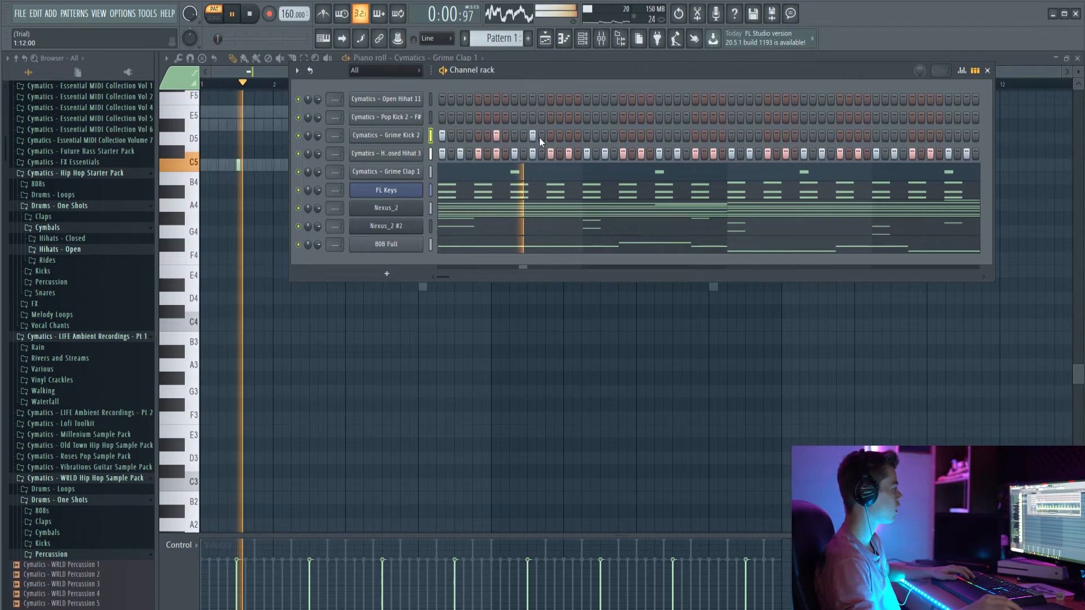
pyautogui.rightClick(534, 136)
pyautogui.click(543, 136)
pyautogui.rightClick(542, 136)
pyautogui.click(550, 136)
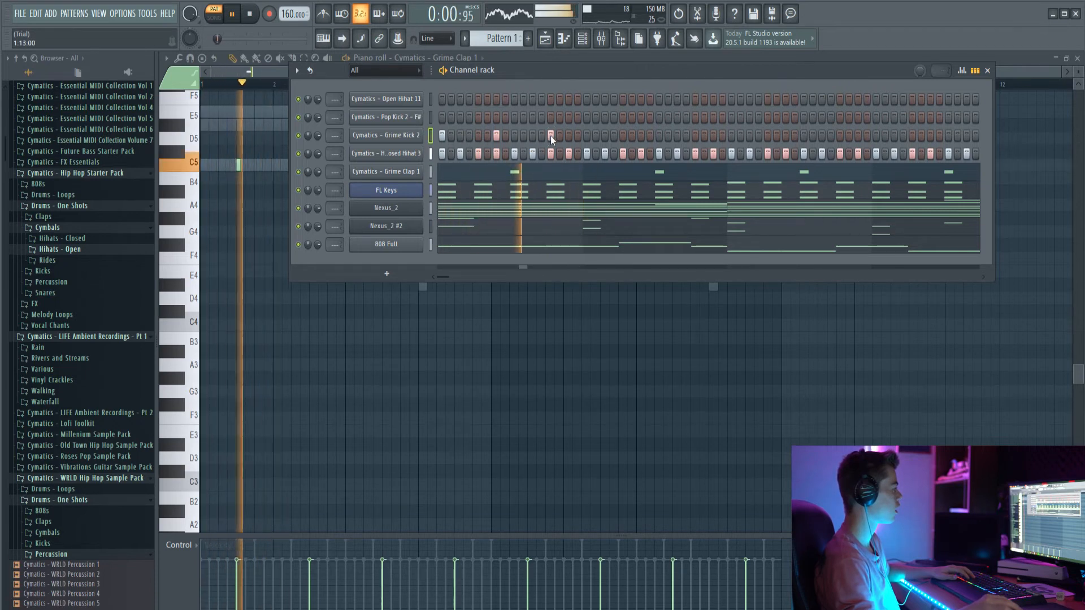
# Try Grime Kick 2 hits on steps 17 and 19, separately and together, auditioning them with playback.
pyautogui.click(604, 135)
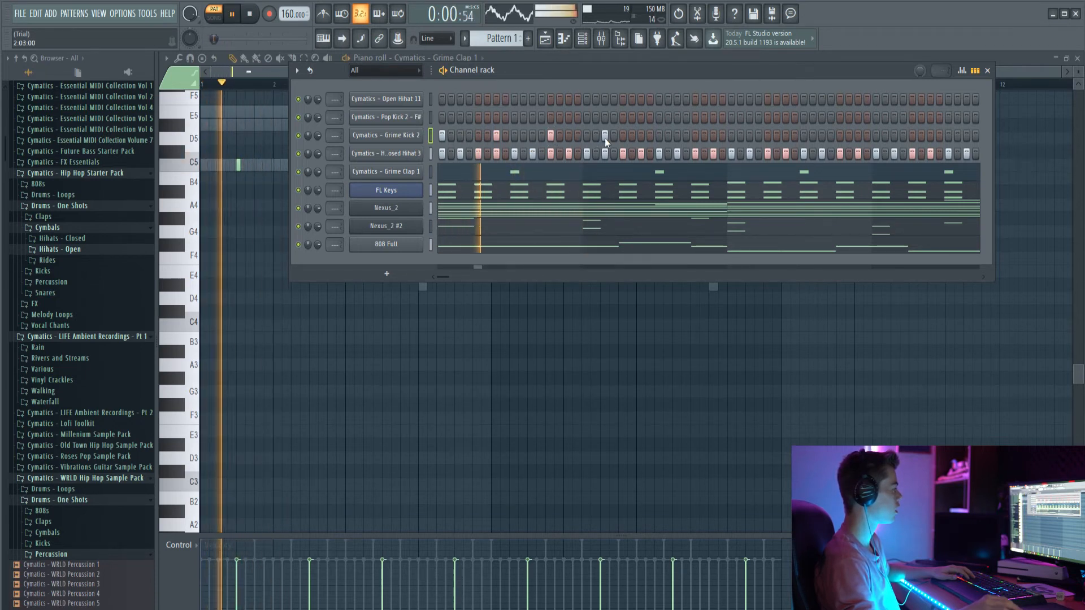
pyautogui.rightClick(605, 138)
pyautogui.click(587, 138)
pyautogui.press('space')
pyautogui.press('space')
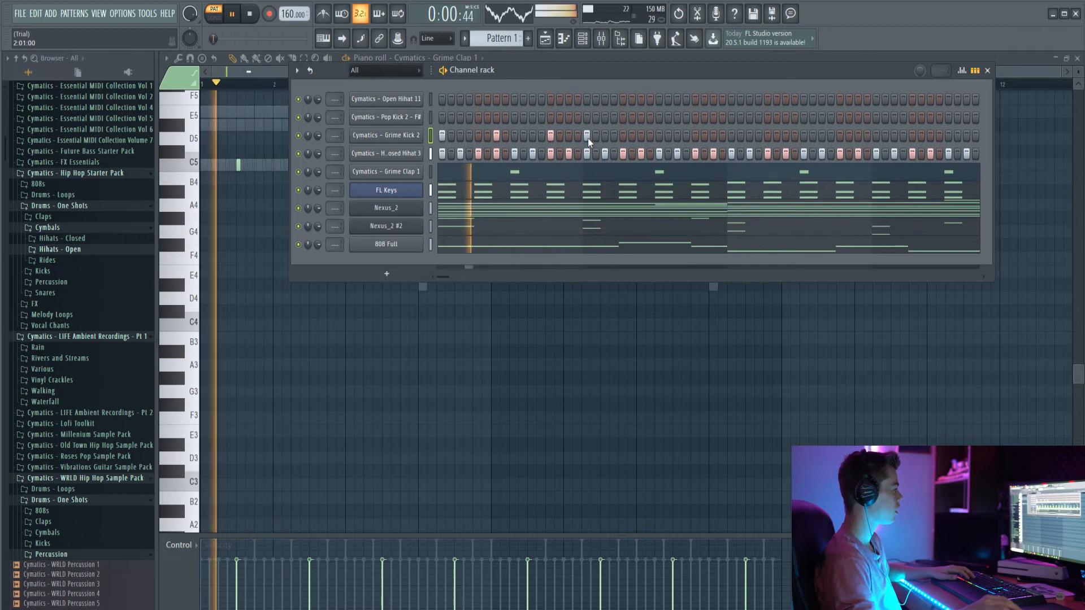
pyautogui.rightClick(587, 138)
pyautogui.click(604, 136)
pyautogui.press('space')
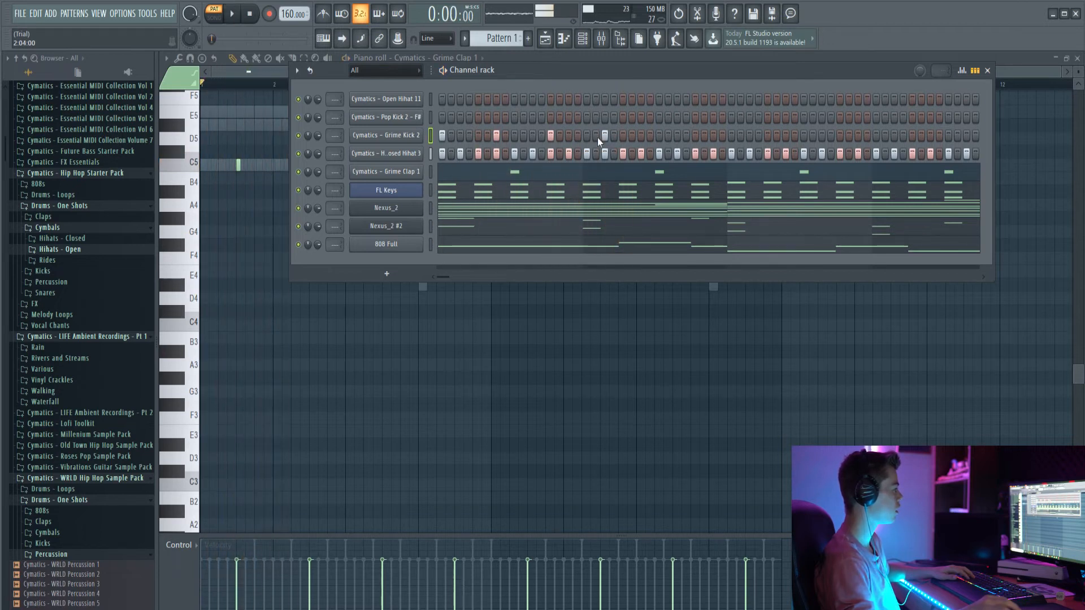
pyautogui.click(585, 136)
pyautogui.press('space')
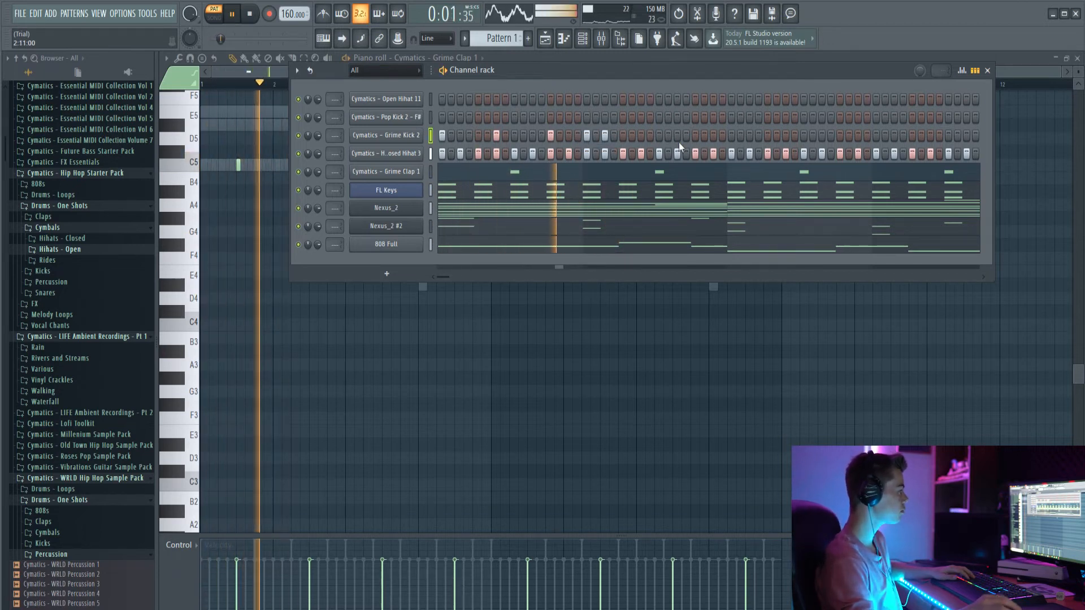
# Replace the Grime Kick 2 hits on steps 17 and 19 with hits on steps 21 and 23.
pyautogui.press('space')
pyautogui.rightClick(588, 137)
pyautogui.click(624, 135)
pyautogui.press('space')
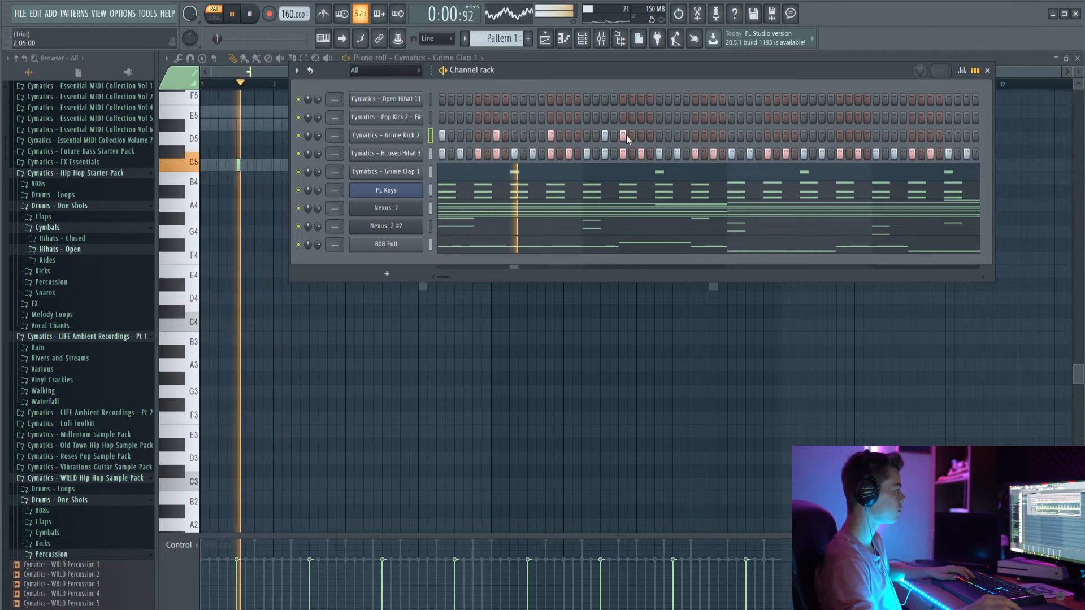
pyautogui.press('space')
pyautogui.rightClick(605, 136)
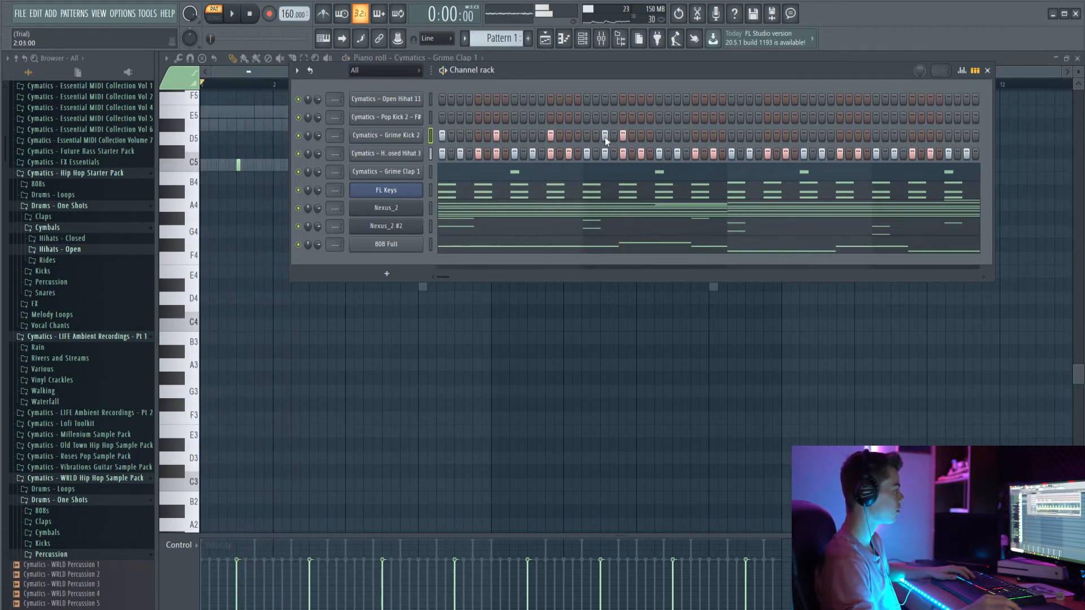
pyautogui.click(640, 136)
pyautogui.press('space')
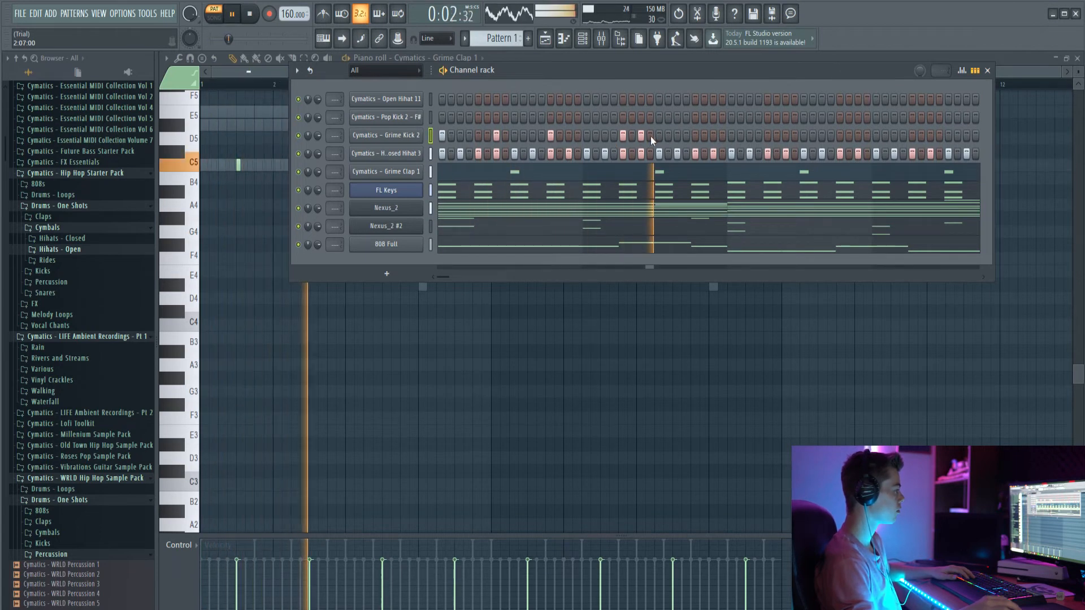
# Add Grime Kick 2 hits on steps 29, 33 and 39 while playing back the pattern.
pyautogui.press('space')
pyautogui.press('space')
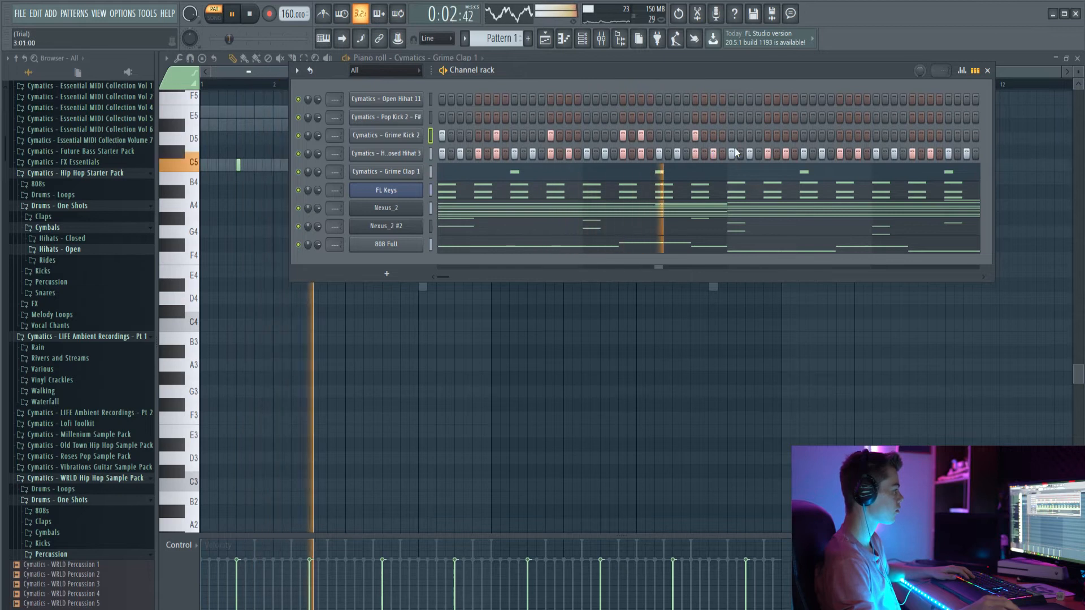
pyautogui.click(731, 136)
pyautogui.press('space')
pyautogui.click(785, 135)
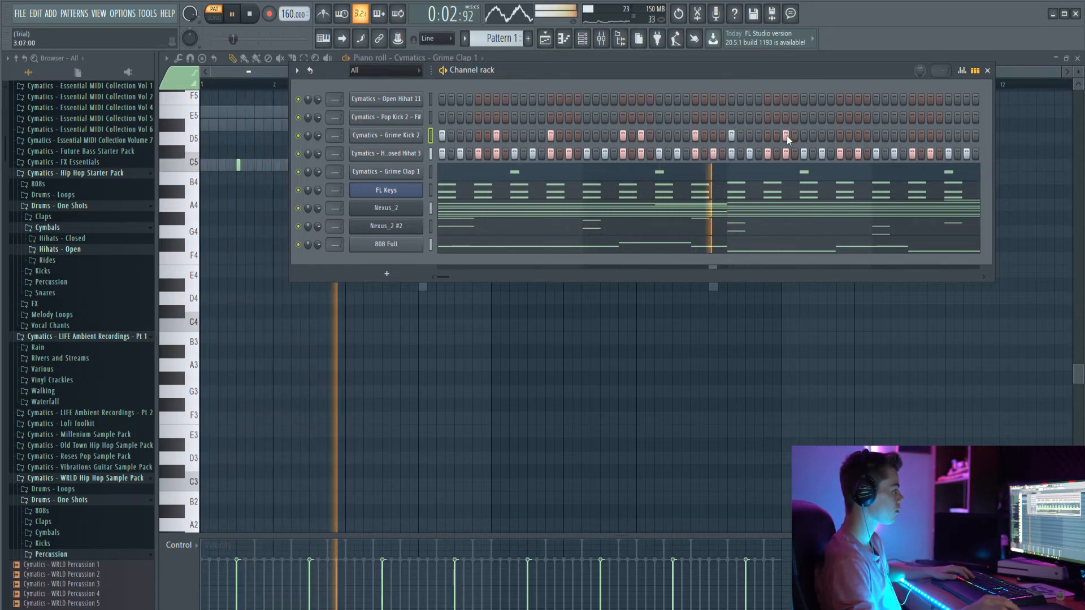
# Try a Grime Kick 2 hit on step 43, move it to step 45, and play back the pattern.
pyautogui.click(831, 136)
pyautogui.press('space')
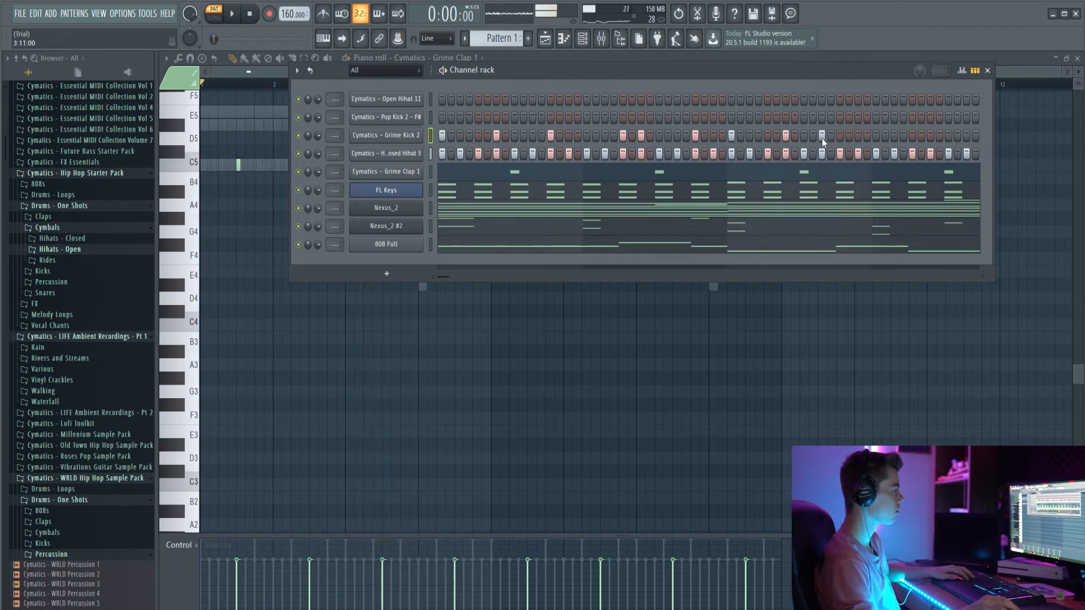
pyautogui.press('space')
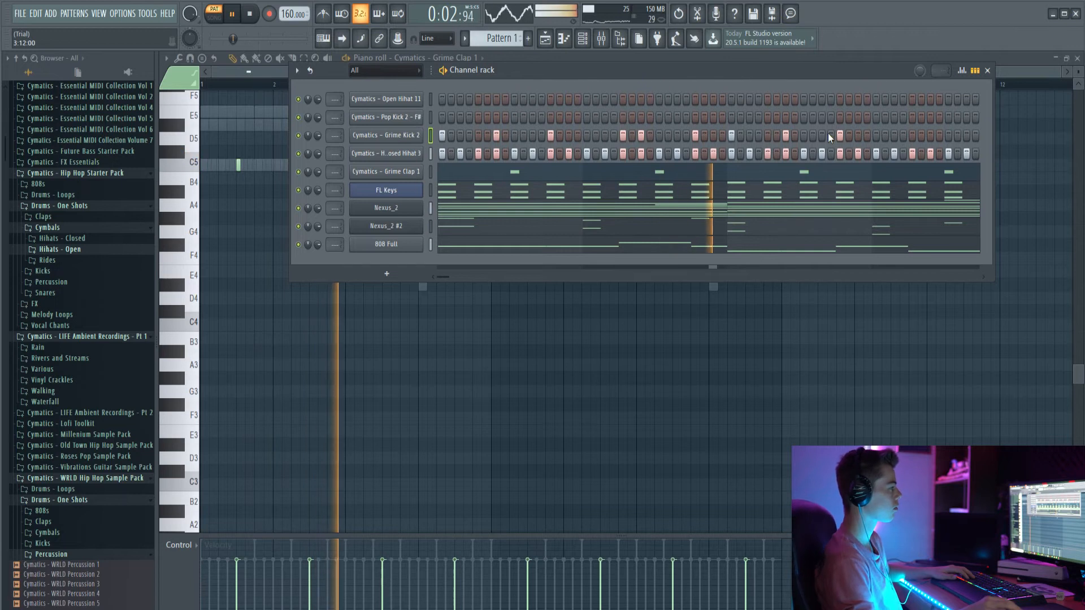
pyautogui.press('space')
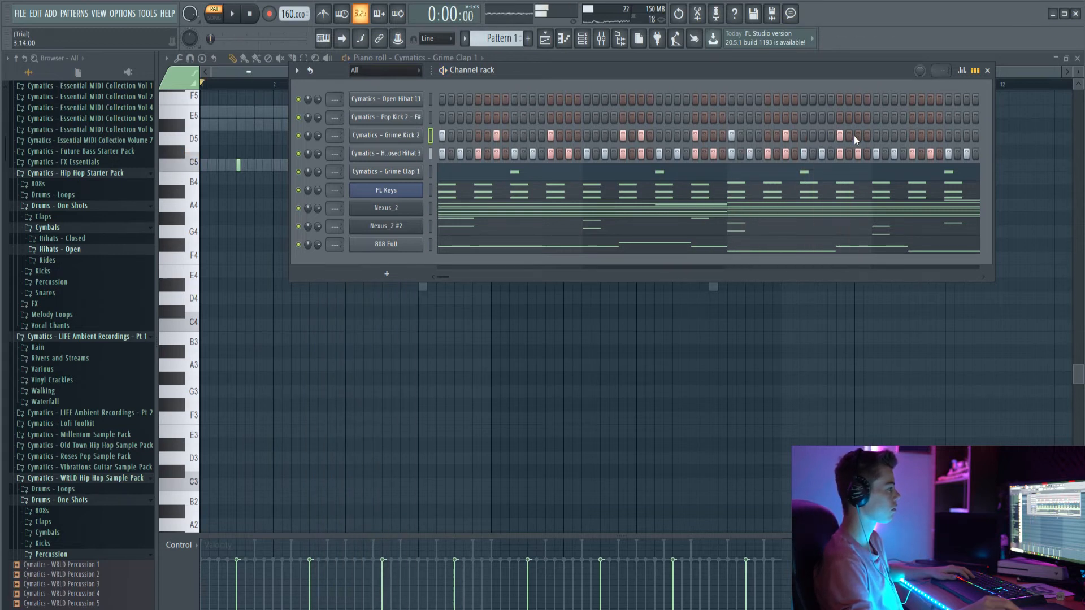
pyautogui.press('space')
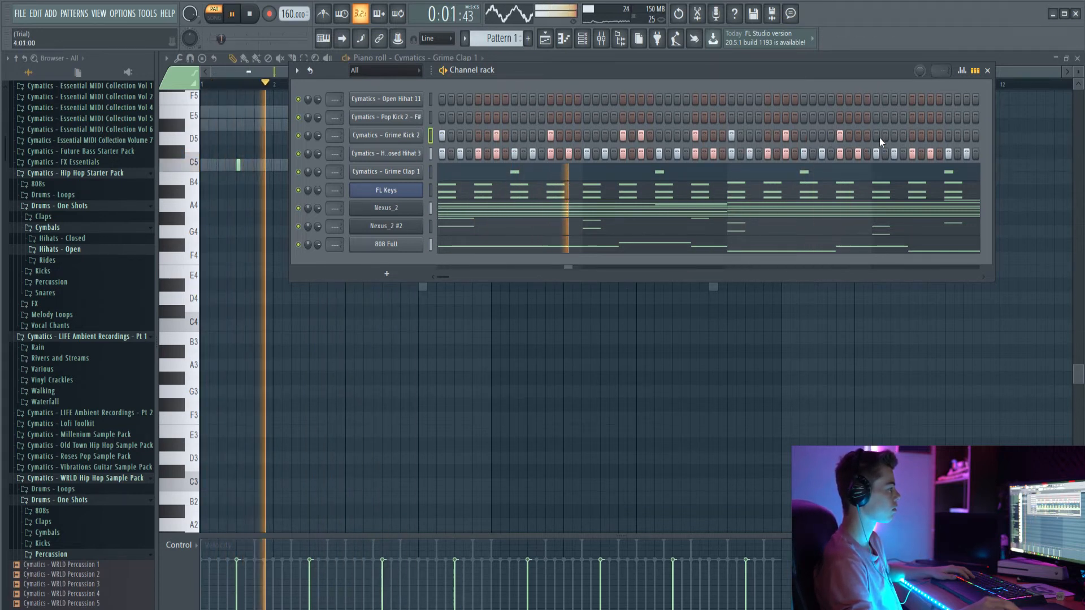
pyautogui.press('space')
pyautogui.press('space')
pyautogui.click(758, 136)
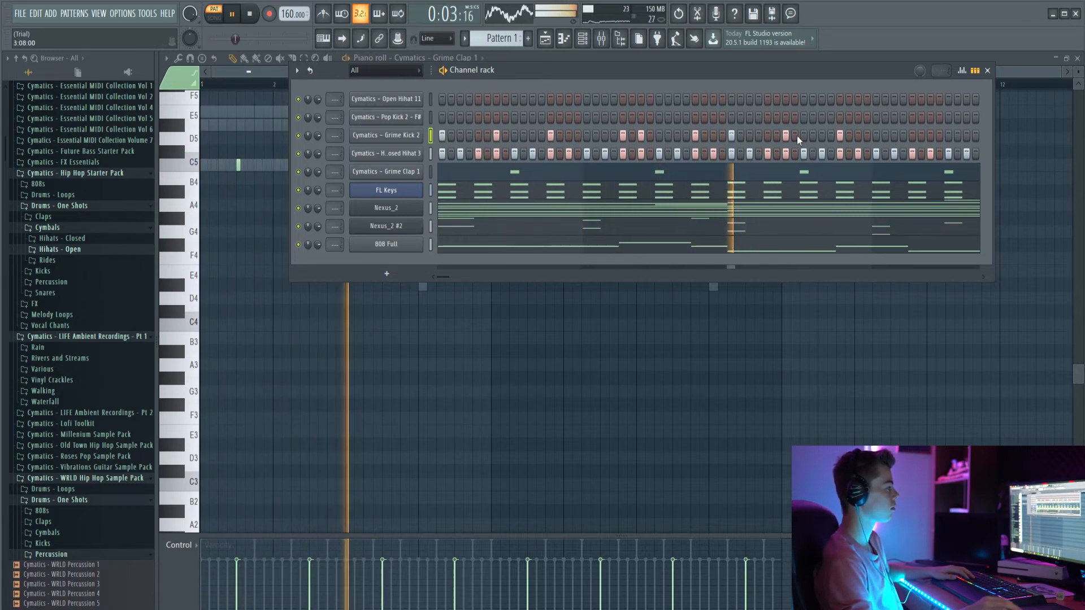
pyautogui.click(821, 136)
pyautogui.press('space')
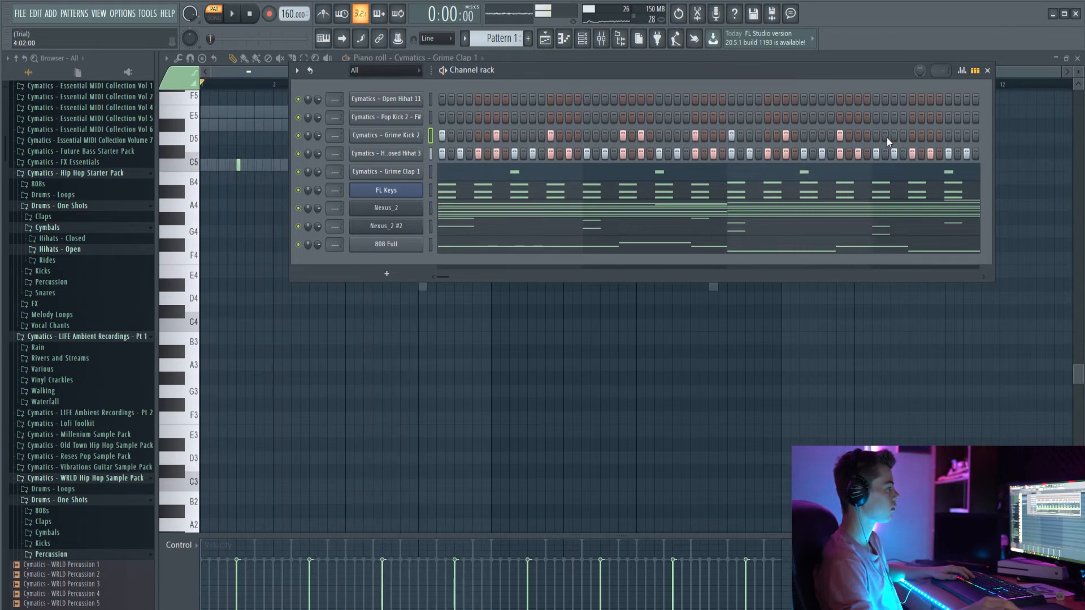
# Try a three-hit Grime Kick 2 roll on steps 50, 51 and 52 and clear it after playback.
pyautogui.click(894, 136)
pyautogui.click(903, 136)
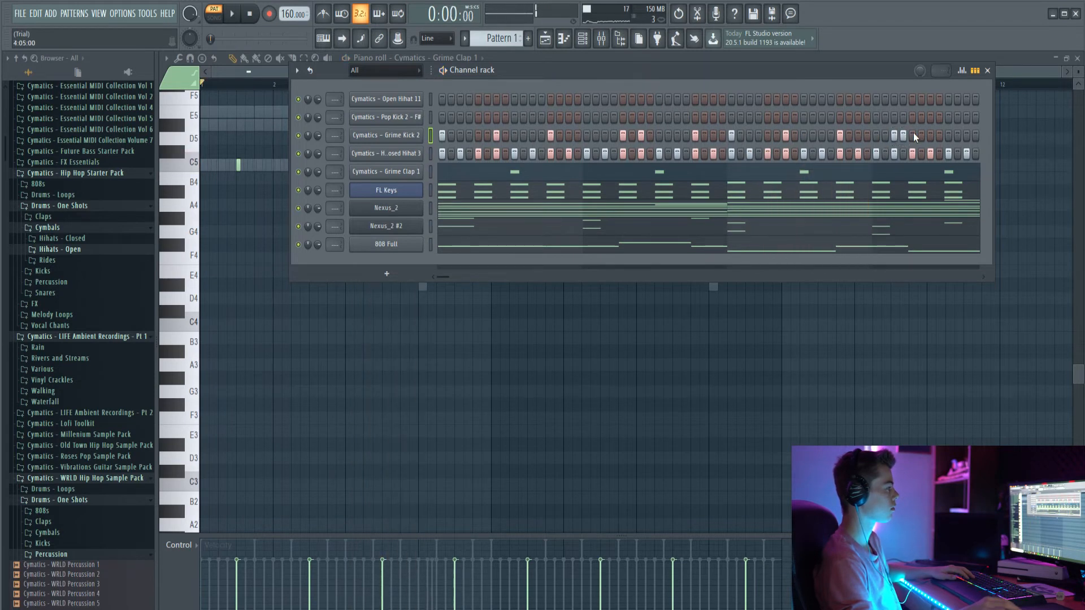
pyautogui.press('space')
pyautogui.click(884, 136)
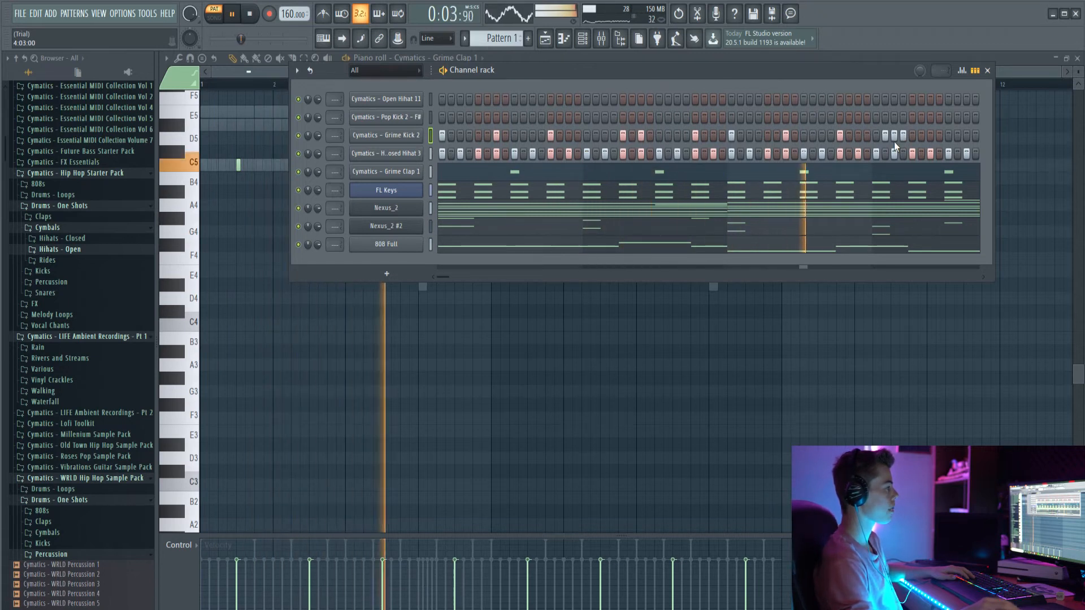
pyautogui.press('space')
pyautogui.moveTo(877, 135); pyautogui.dragTo(907, 135)
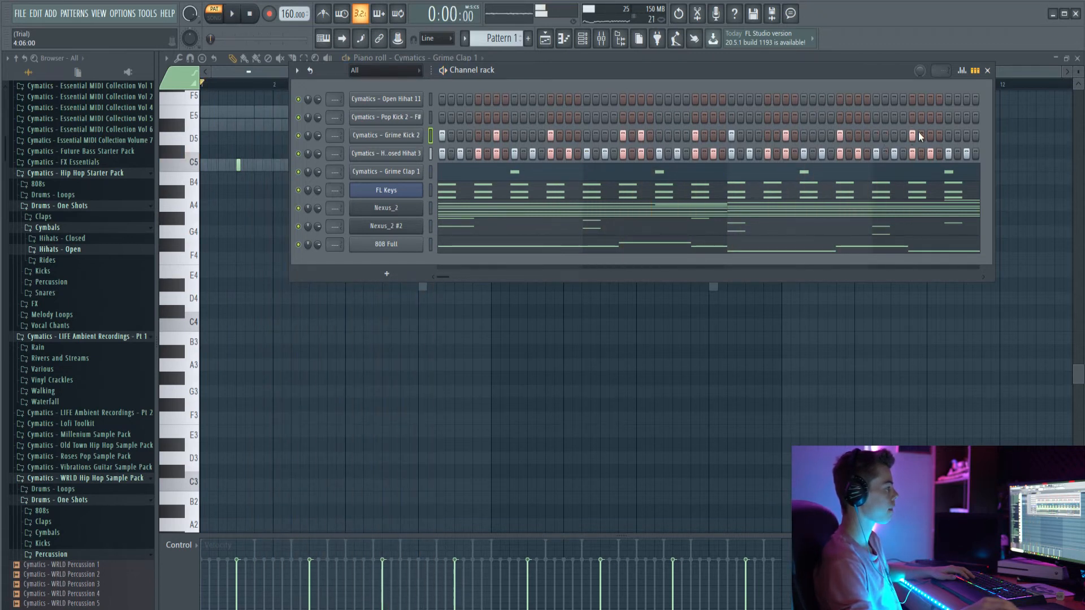
# Place Grime Kick 2 hits on steps 53, 54, 55 and 61, widening the channel rack to show more steps.
pyautogui.press('space')
pyautogui.rightClick(937, 136)
pyautogui.click(930, 137)
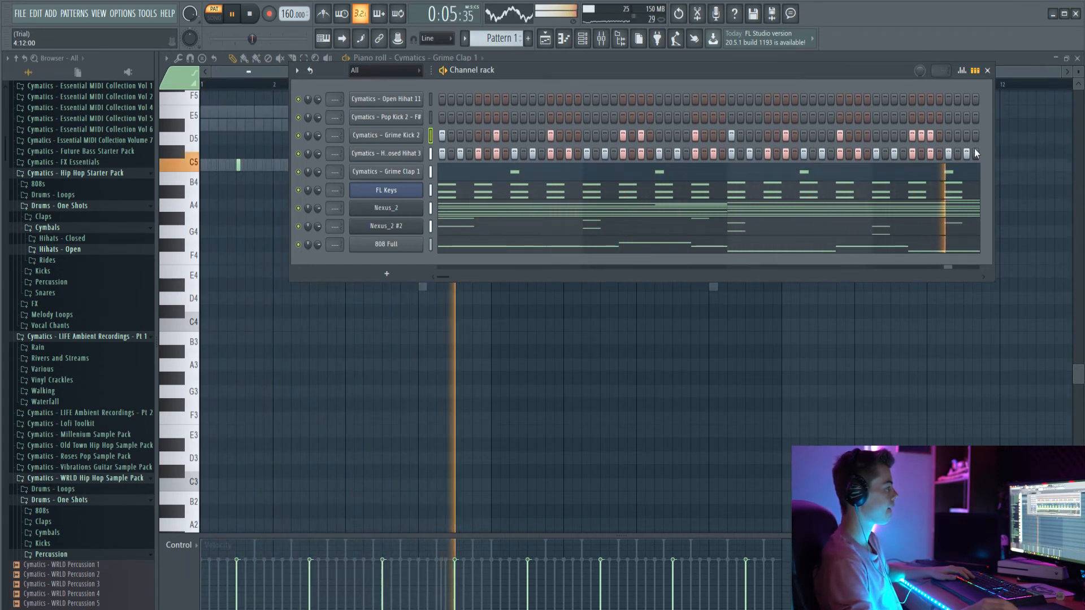
pyautogui.press('space')
pyautogui.moveTo(991, 134); pyautogui.dragTo(1072, 130)
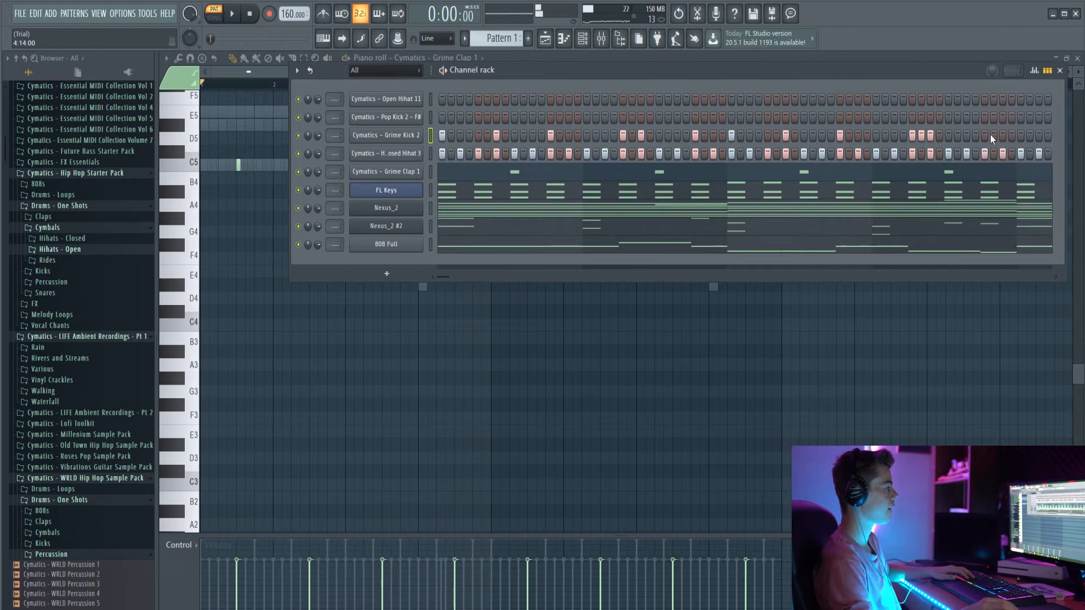
# Open Grime Kick 2 in the piano roll and duplicate its four-bar pattern into bars 5 to 8.
pyautogui.rightClick(419, 136)
pyautogui.click(462, 138)
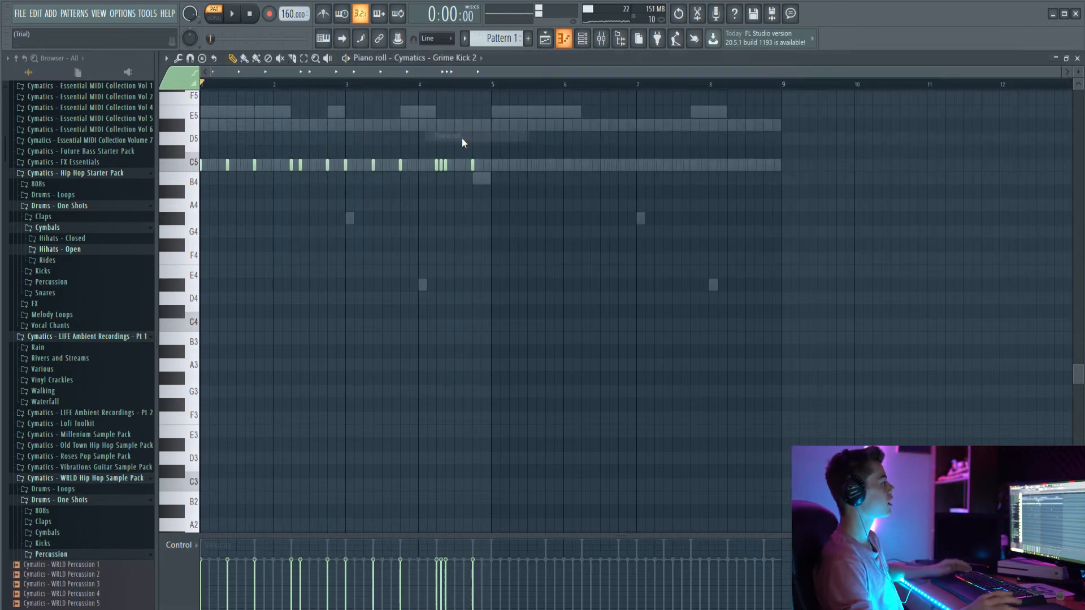
pyautogui.scroll(2, 492, 265)
pyautogui.moveTo(586, 330); pyautogui.dragTo(197, 197)
pyautogui.hotkey('ctrl', 'b')
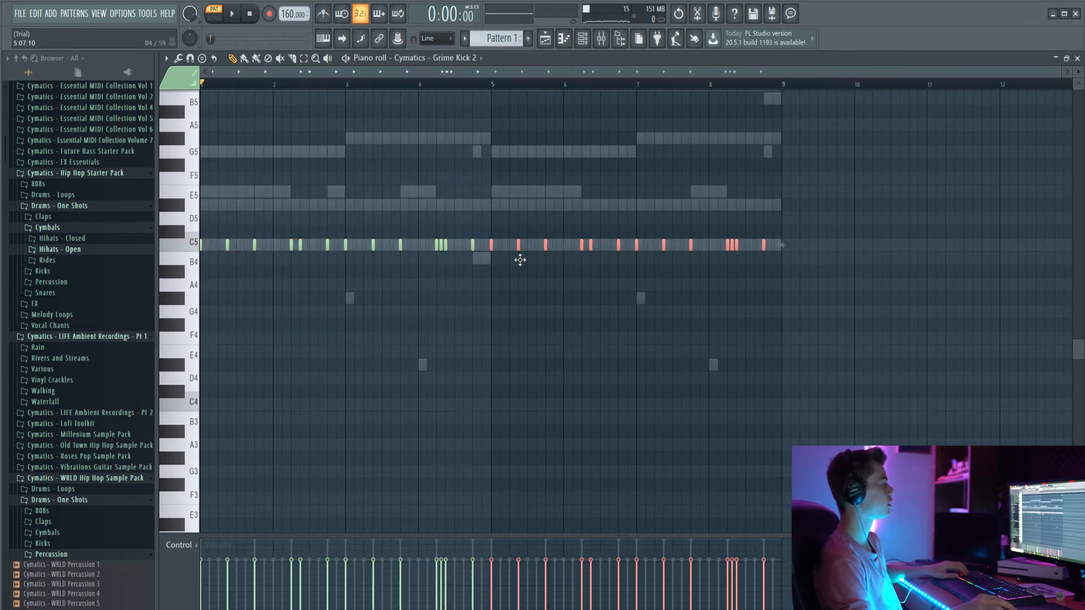
pyautogui.hotkey('ctrl', 'd')
# Copy the Grime Kick 2 pattern onto the Pop Kick 2 channel and play back the layered kicks.
pyautogui.click(583, 38)
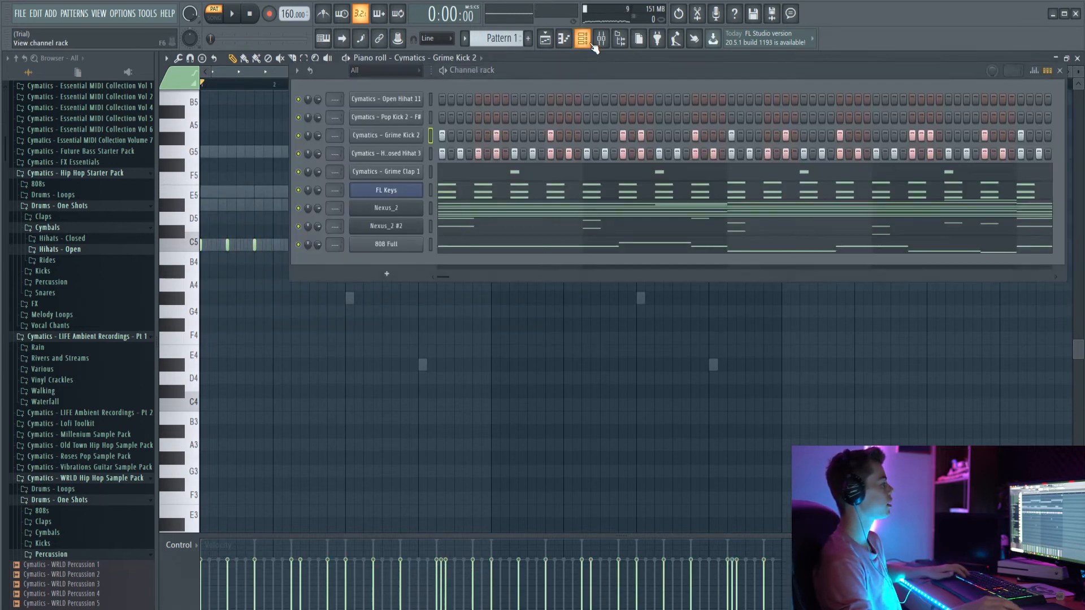
pyautogui.click(431, 135)
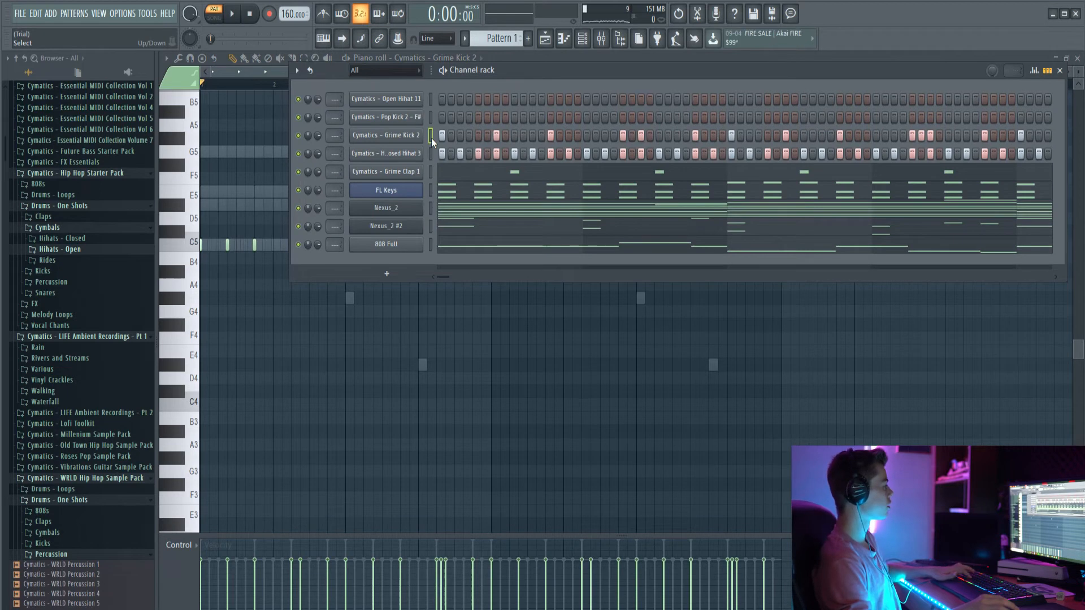
pyautogui.click(431, 117)
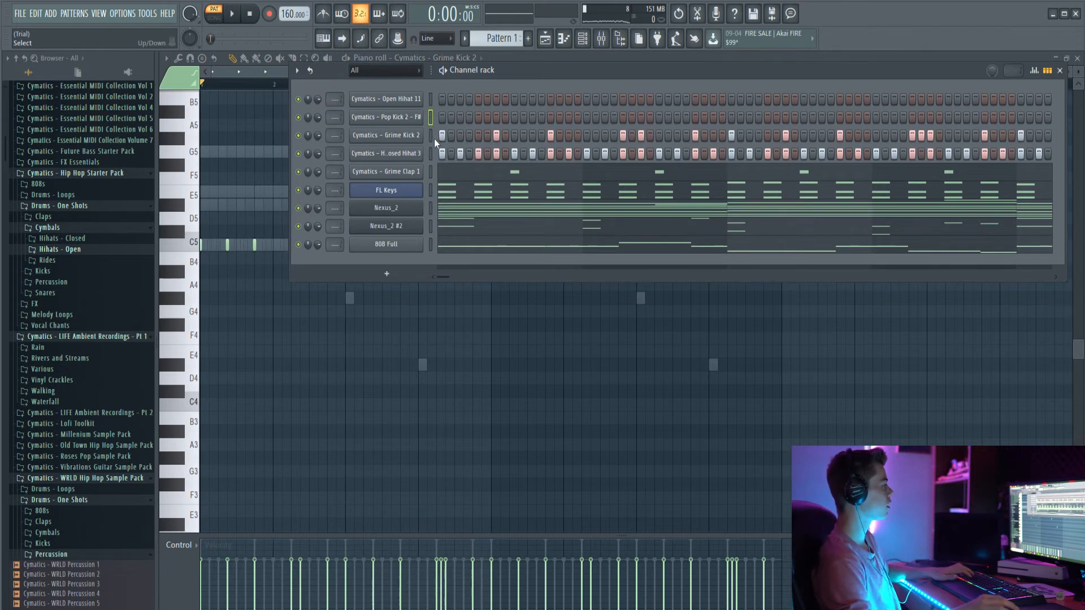
pyautogui.hotkey('ctrl', 'v')
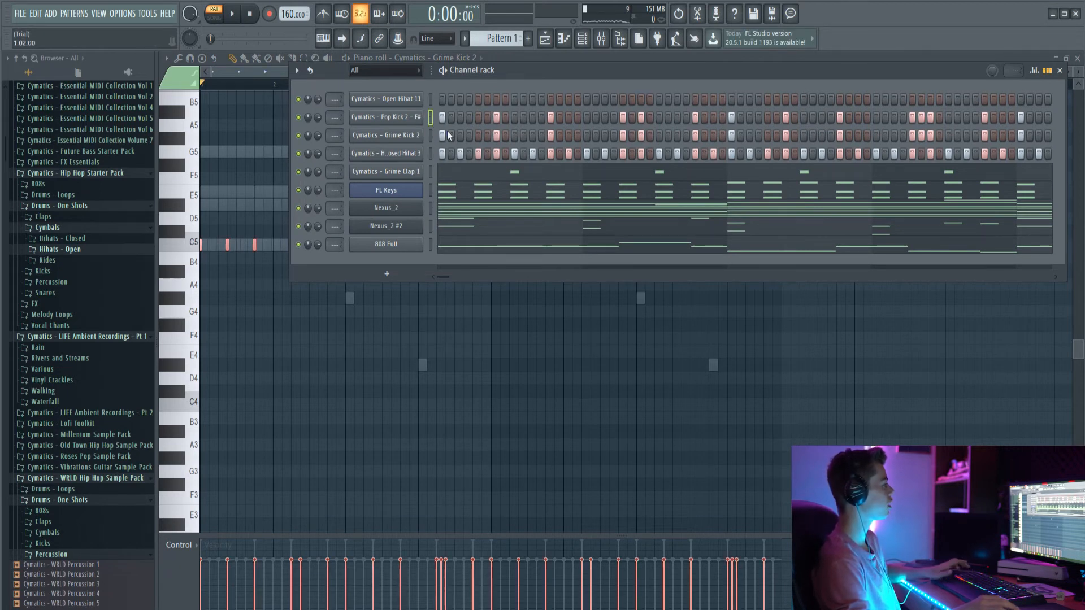
pyautogui.press('space')
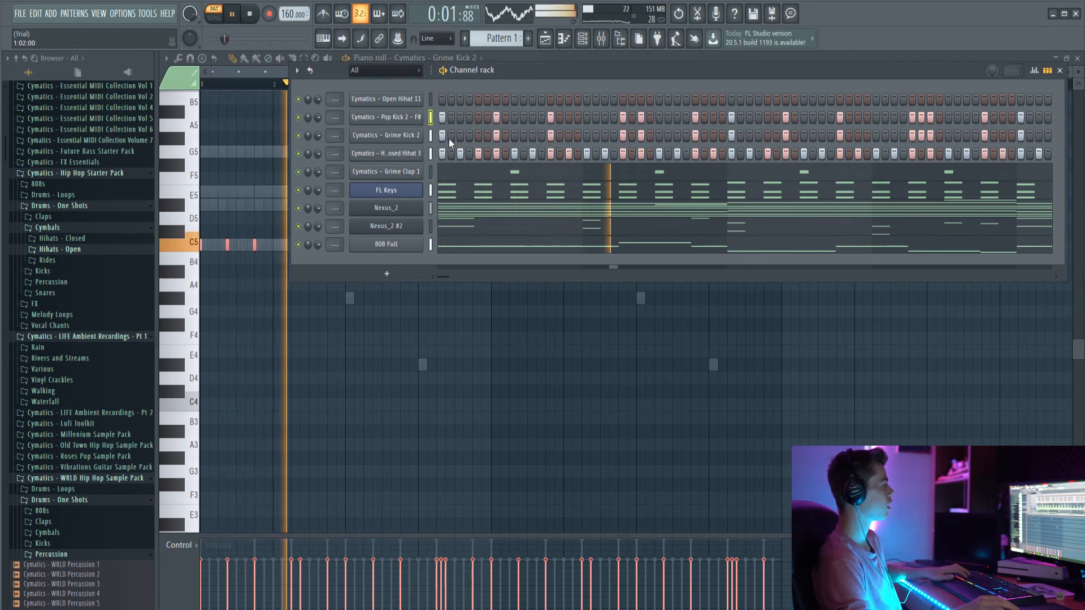
pyautogui.press('space')
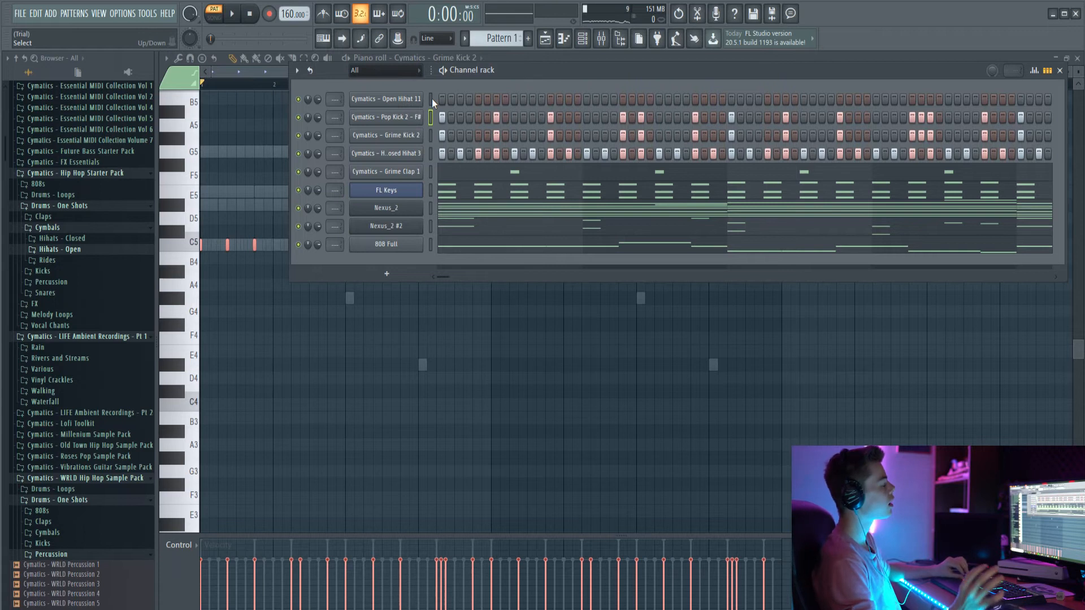
# Place an Open Hihat 11 hit on step 5 and play back the pattern.
pyautogui.click(478, 99)
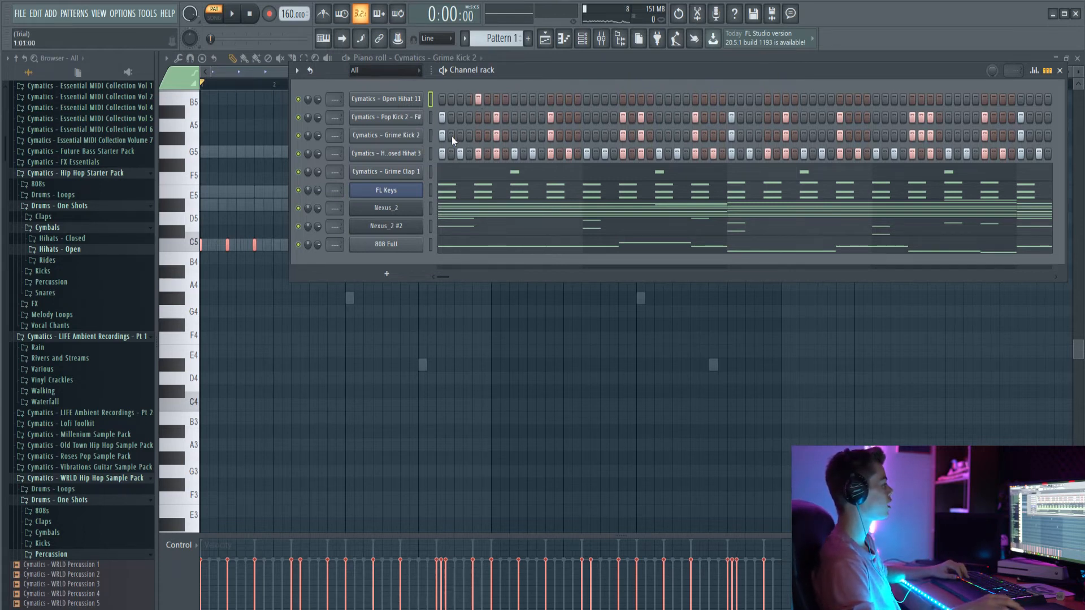
pyautogui.press('space')
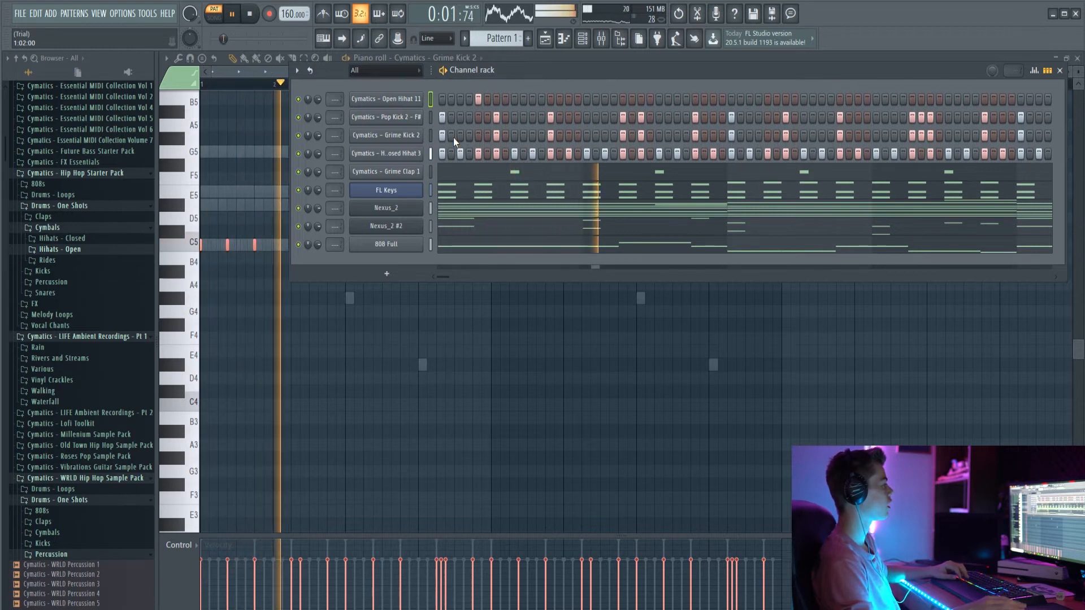
pyautogui.press('space')
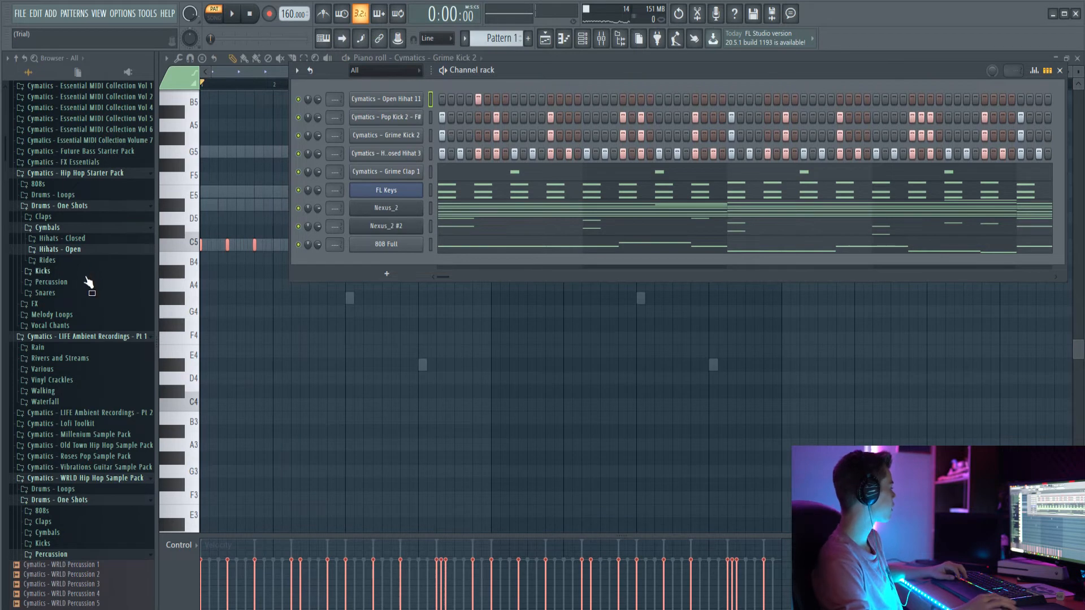
# Audition WRLD Percussion 1 to 4 from the WRLD Hip Hop Sample Pack and add WRLD Percussion 4 as a new channel.
pyautogui.scroll(-4, 90, 305)
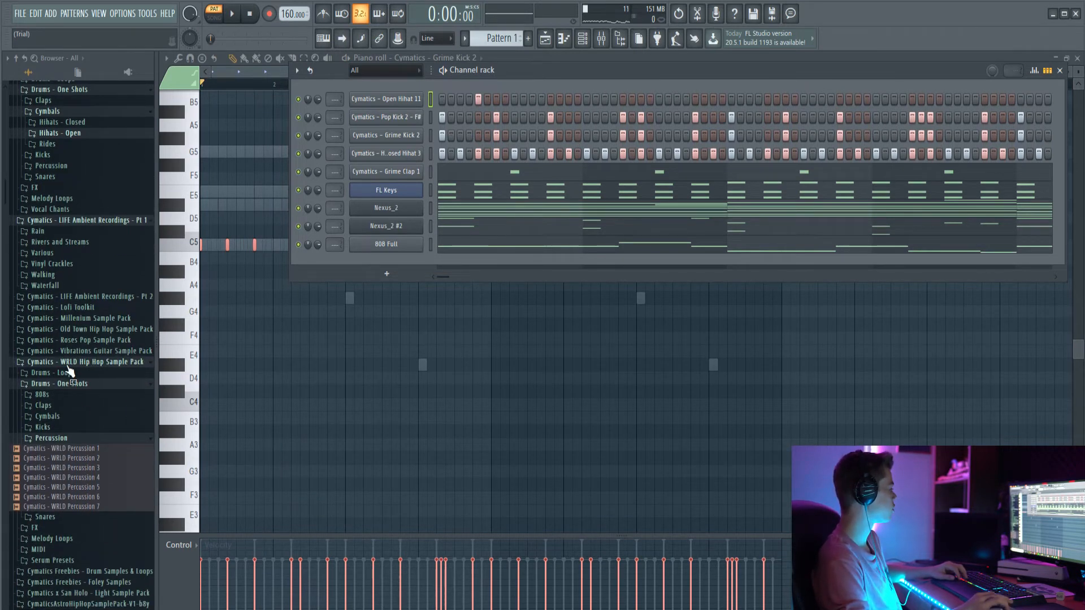
pyautogui.click(80, 450)
pyautogui.click(79, 459)
pyautogui.click(79, 468)
pyautogui.click(79, 478)
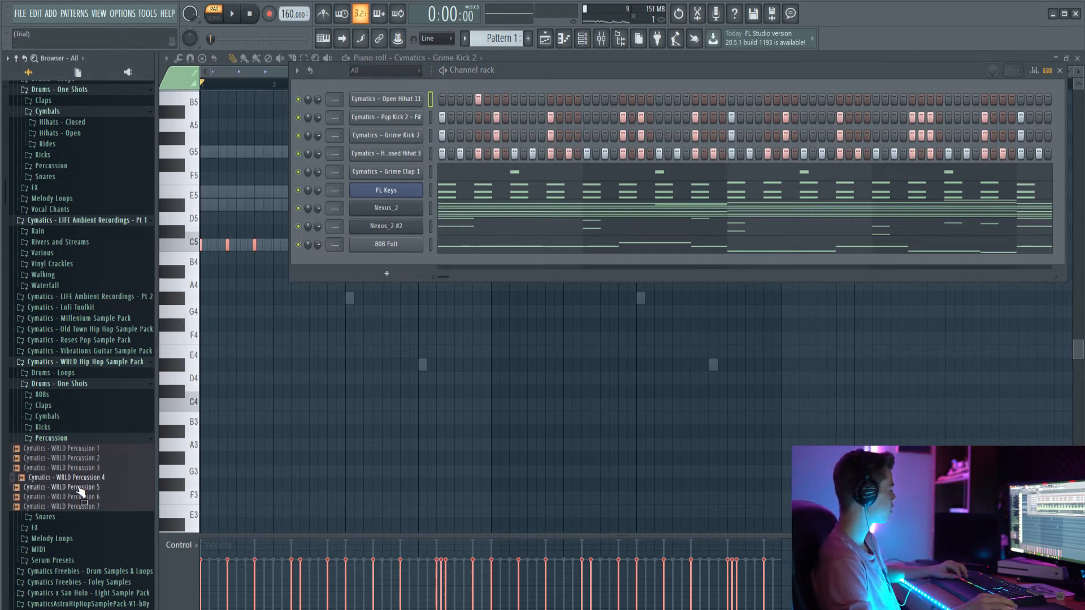
pyautogui.click(80, 479)
pyautogui.moveTo(154, 431); pyautogui.dragTo(390, 88)
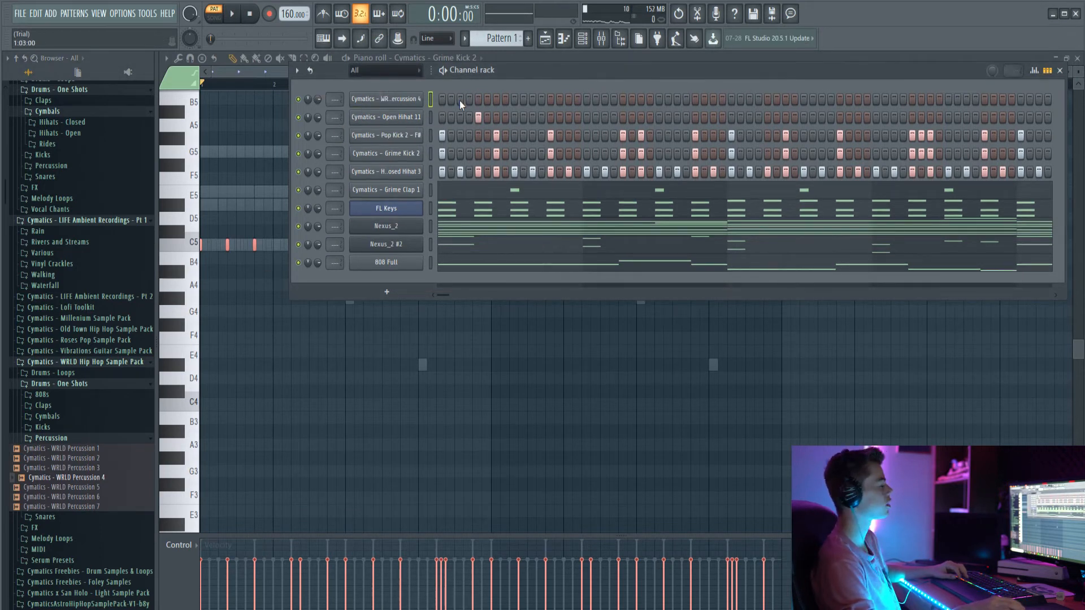
# Place WRLD Percussion 4 hits on steps 3, 19, 31, 35, 51 and 63 while playing back the pattern.
pyautogui.click(460, 99)
pyautogui.press('space')
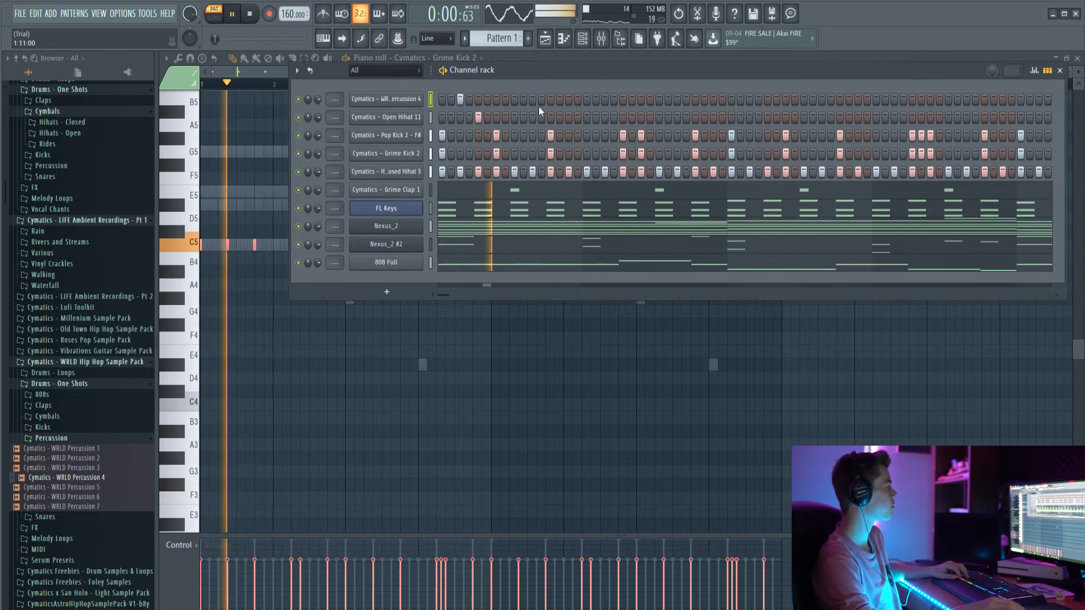
pyautogui.click(604, 99)
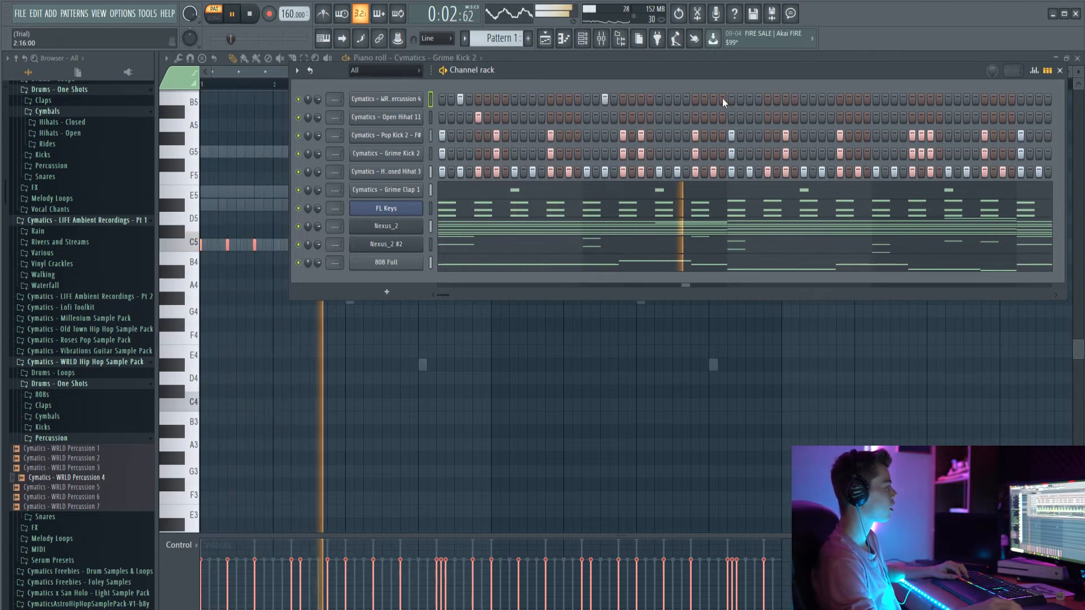
pyautogui.press('space')
pyautogui.click(749, 99)
pyautogui.press('space')
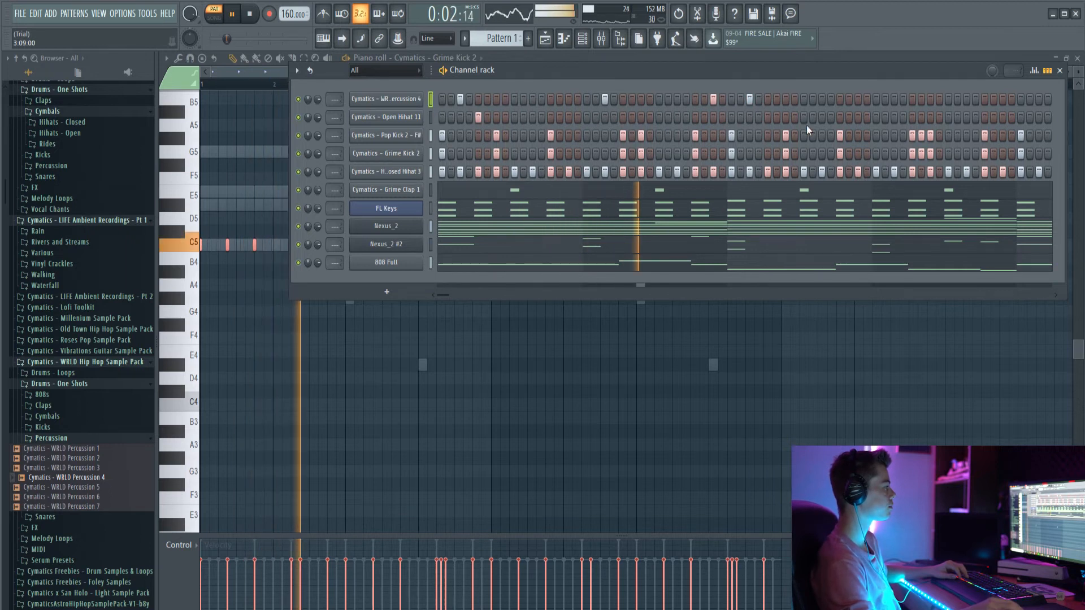
pyautogui.click(894, 100)
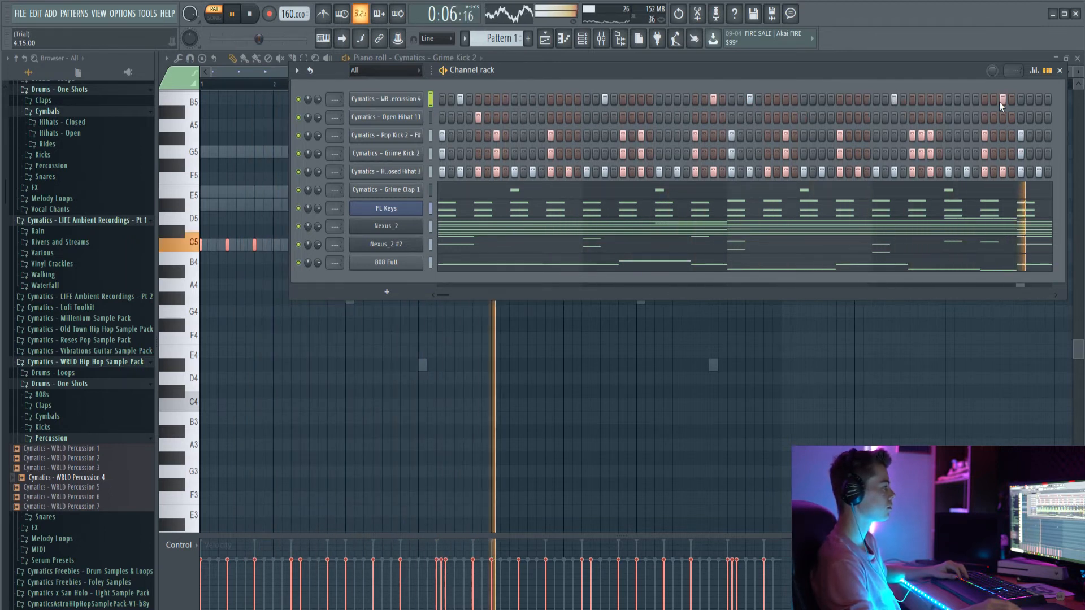
pyautogui.press('space')
# Open WRLD Percussion 4 in the piano roll, duplicate its four-bar pattern into bars 5 to 8, and return to the channel rack.
pyautogui.rightClick(421, 99)
pyautogui.click(466, 97)
pyautogui.moveTo(565, 317); pyautogui.dragTo(201, 92)
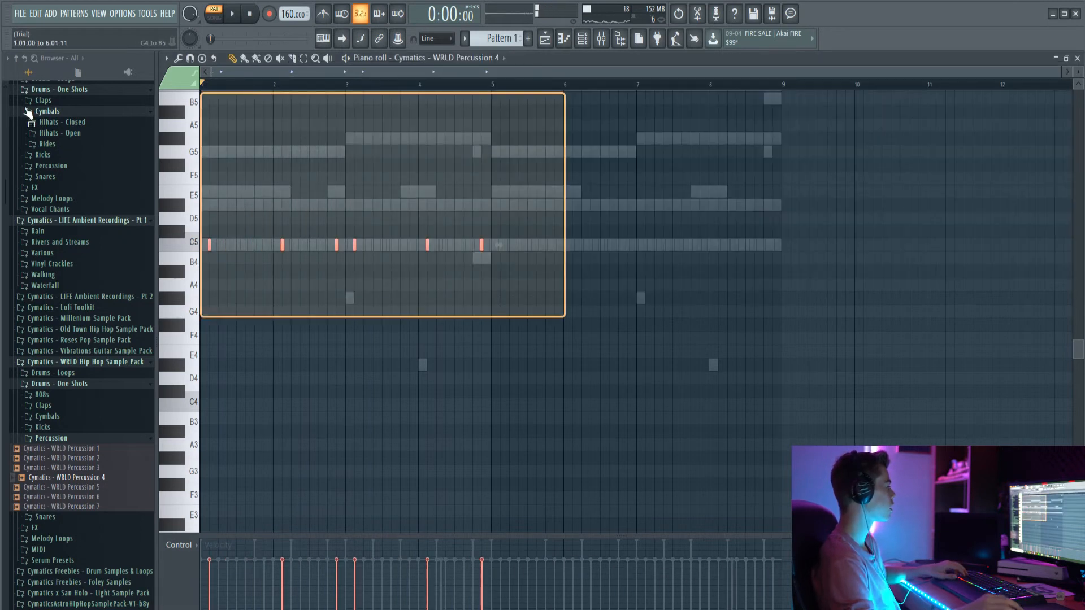
pyautogui.hotkey('ctrl', 'b')
pyautogui.moveTo(579, 245); pyautogui.dragTo(572, 246)
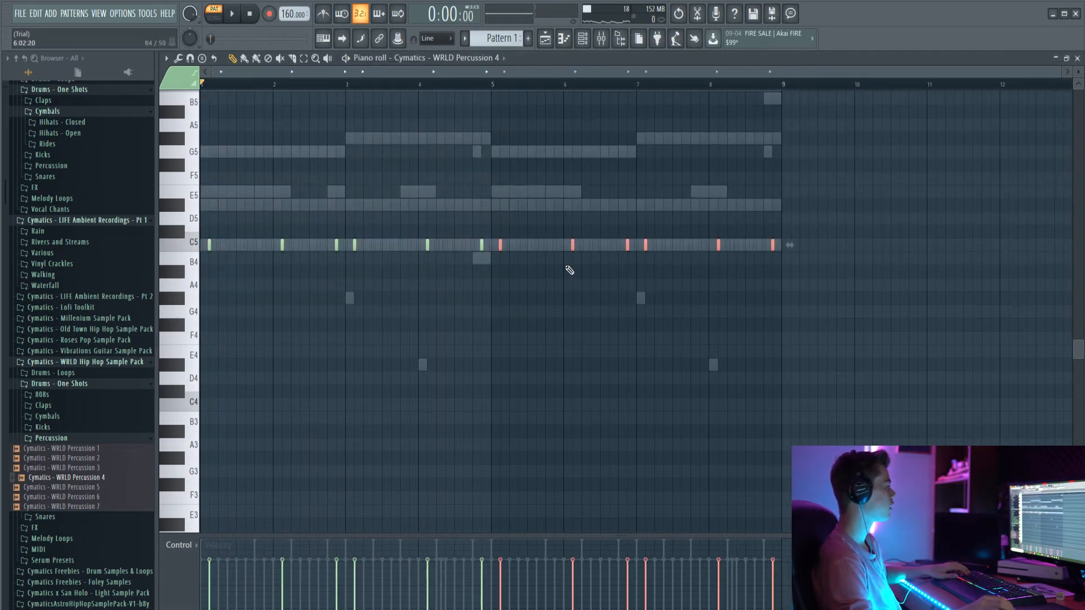
pyautogui.hotkey('ctrl', 'd')
pyautogui.click(582, 38)
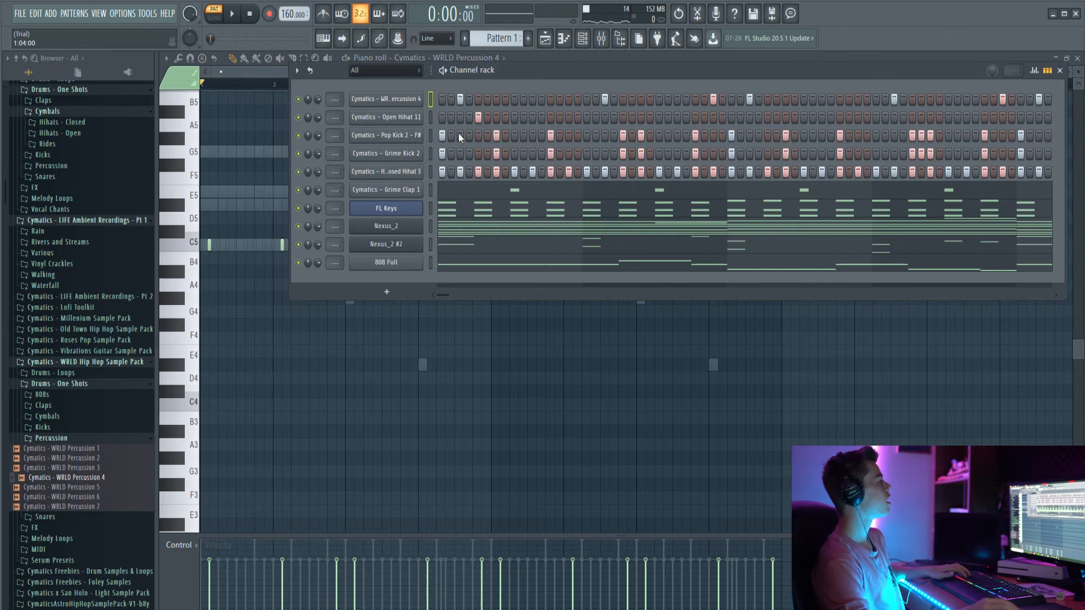
# Audition snares in the Uzi Hip Hop Sample Pack's one shots and add Uzi Snare 3 as a new channel.
pyautogui.scroll(-2, 89, 295)
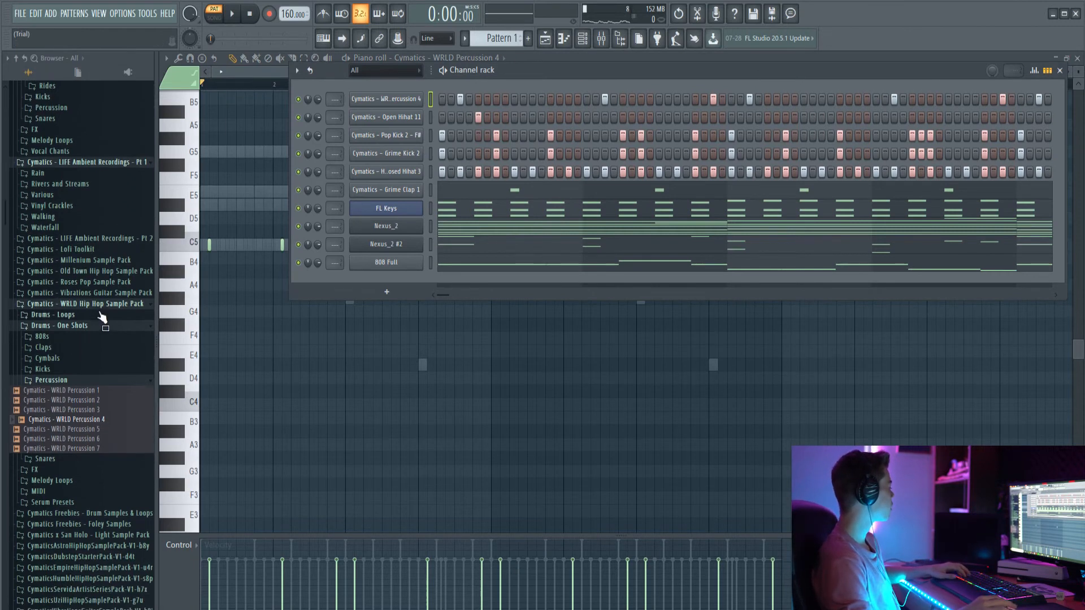
pyautogui.scroll(-4, 101, 316)
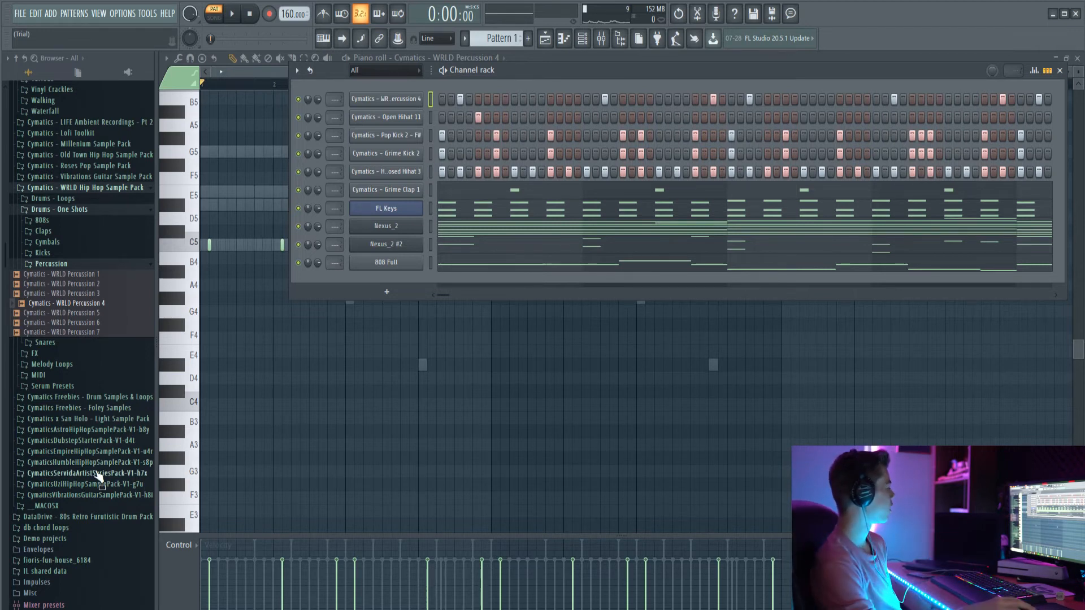
pyautogui.click(90, 485)
pyautogui.click(84, 495)
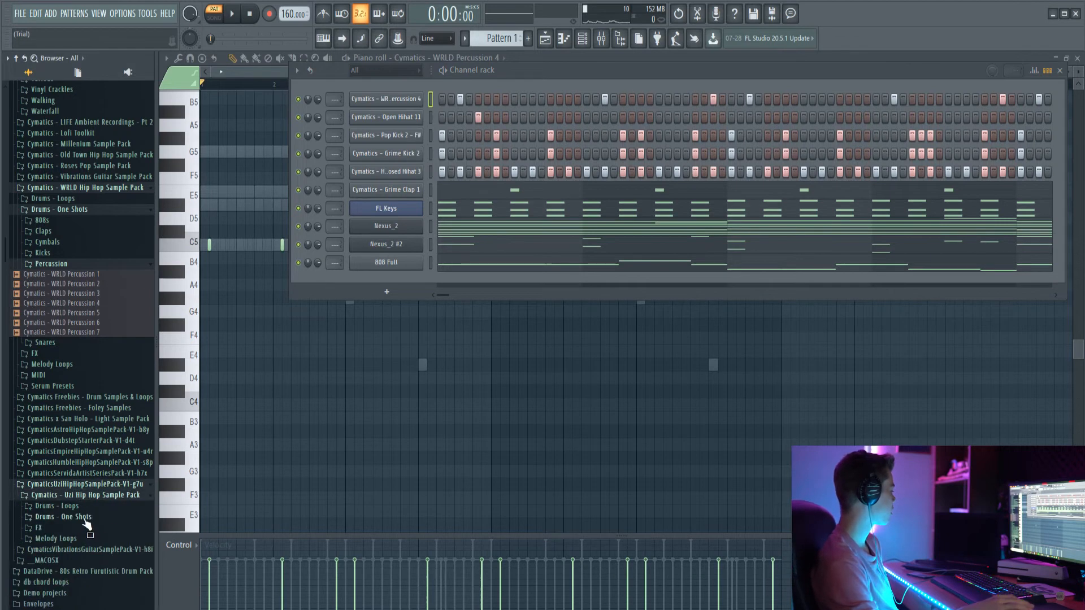
pyautogui.click(85, 518)
pyautogui.click(72, 582)
pyautogui.click(92, 589)
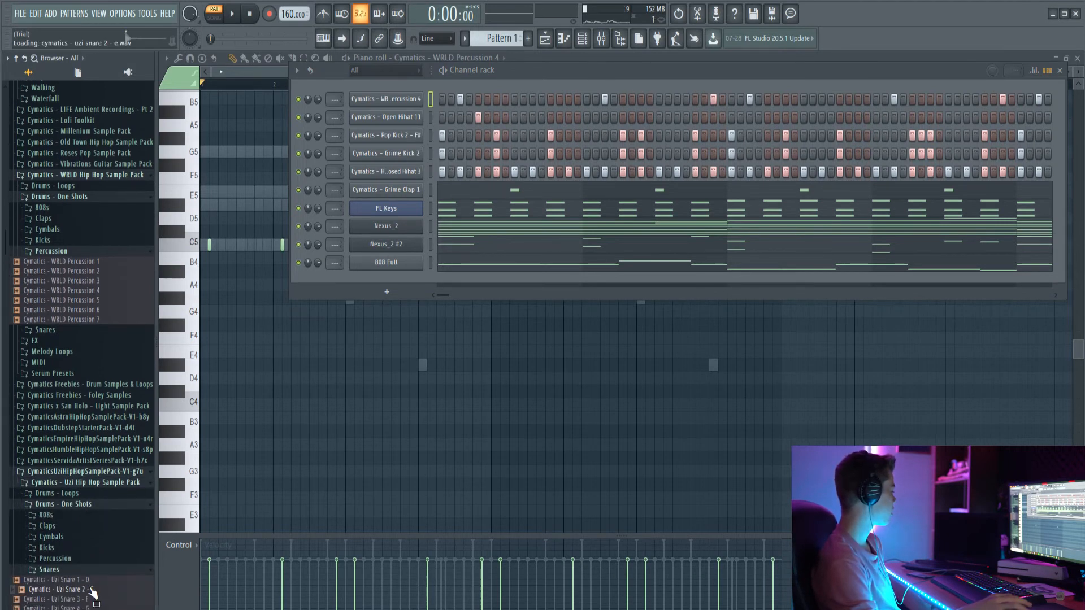
pyautogui.click(91, 600)
pyautogui.moveTo(174, 567); pyautogui.dragTo(400, 88)
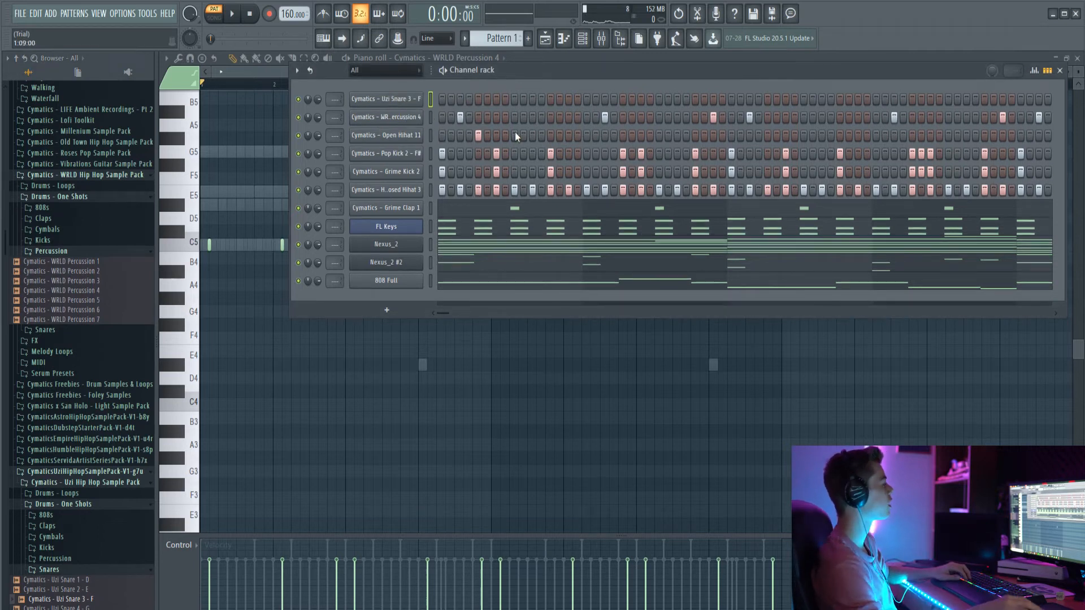
# Place an Uzi Snare 3 hit on step 11, trying and clearing hits on steps 9 and 27 during playback.
pyautogui.press('space')
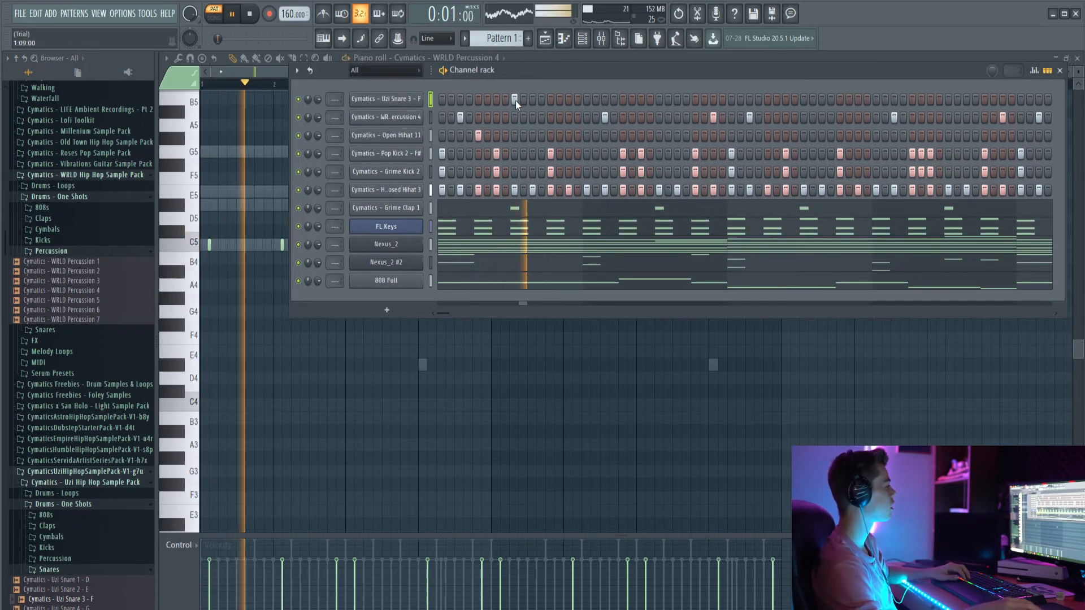
pyautogui.press('space')
pyautogui.press('space')
pyautogui.click(532, 99)
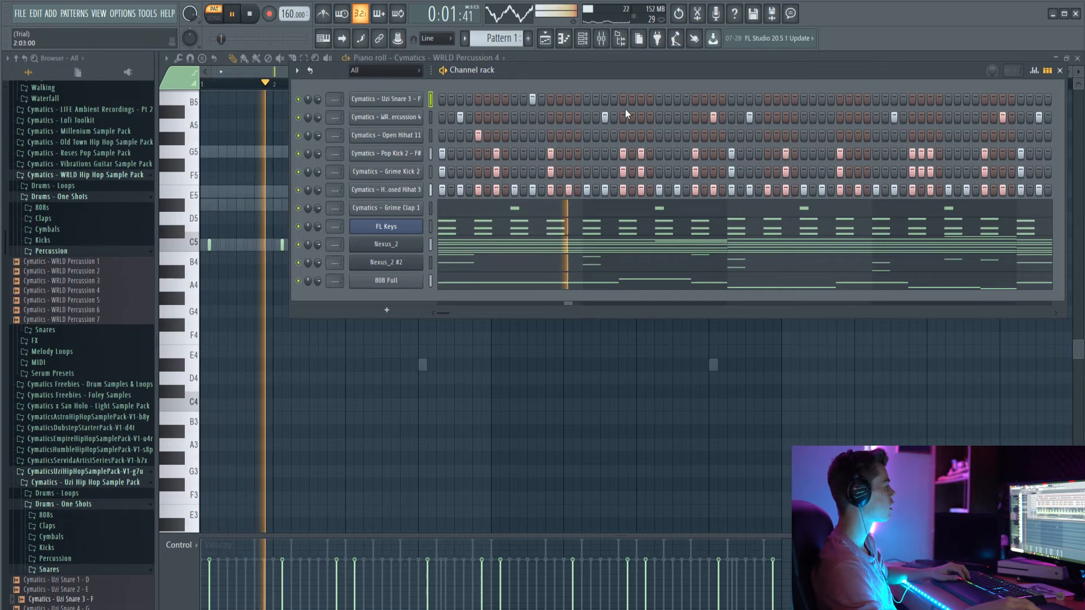
pyautogui.click(677, 100)
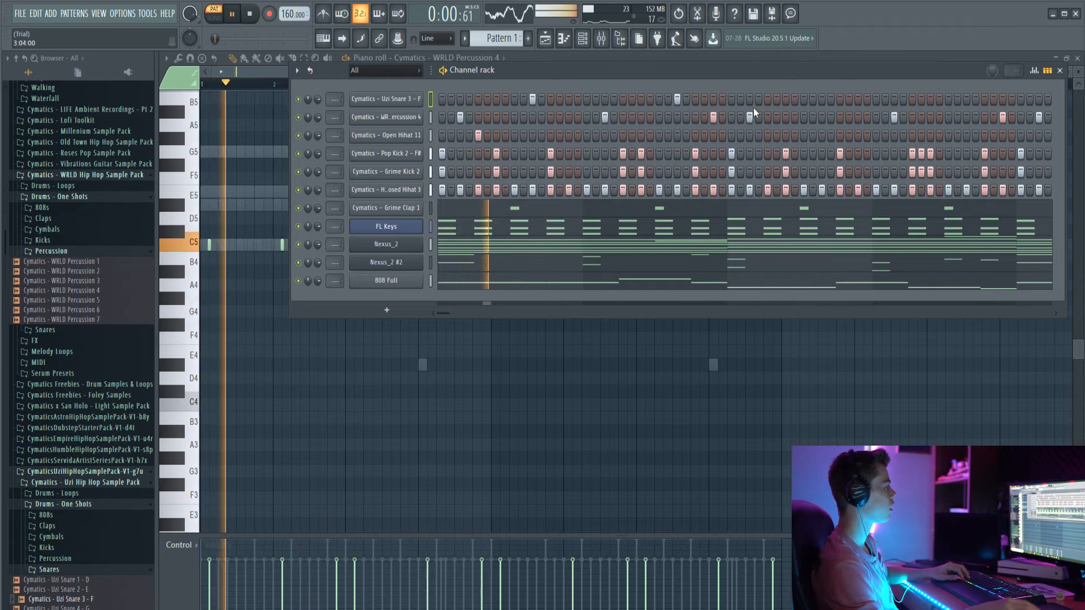
pyautogui.click(677, 100)
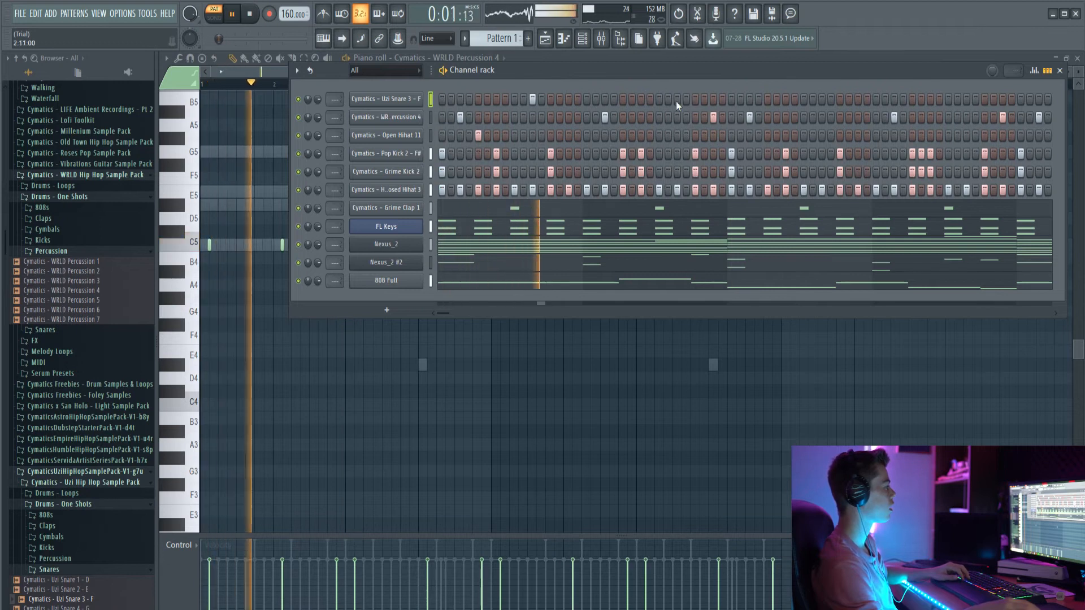
# Place Uzi Snare 3 hits on steps 15, 43 and 59, trying and clearing one on step 17.
pyautogui.click(586, 99)
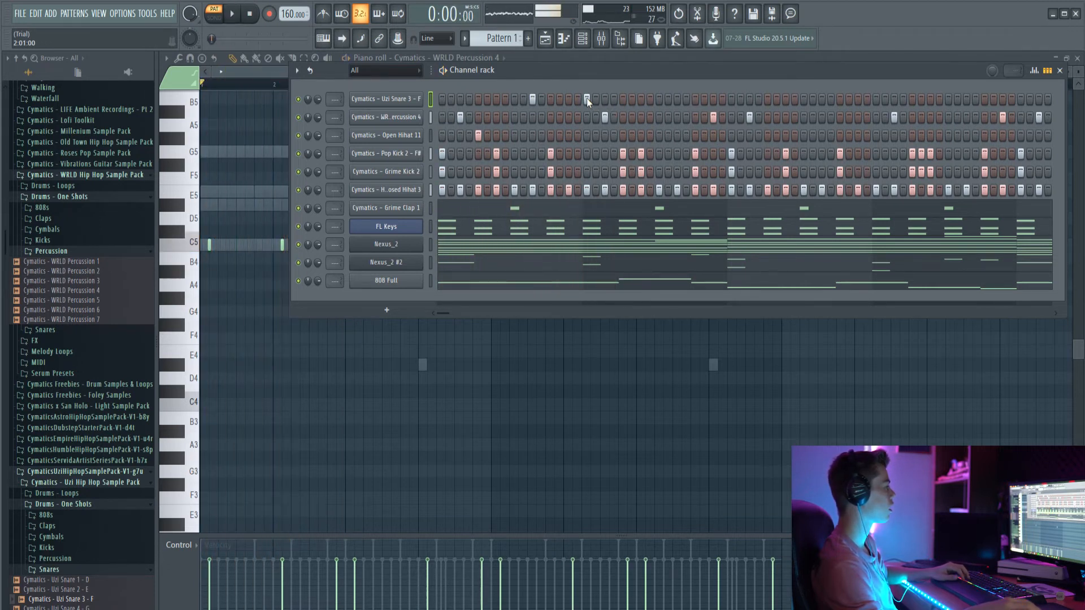
pyautogui.click(586, 98)
pyautogui.click(568, 99)
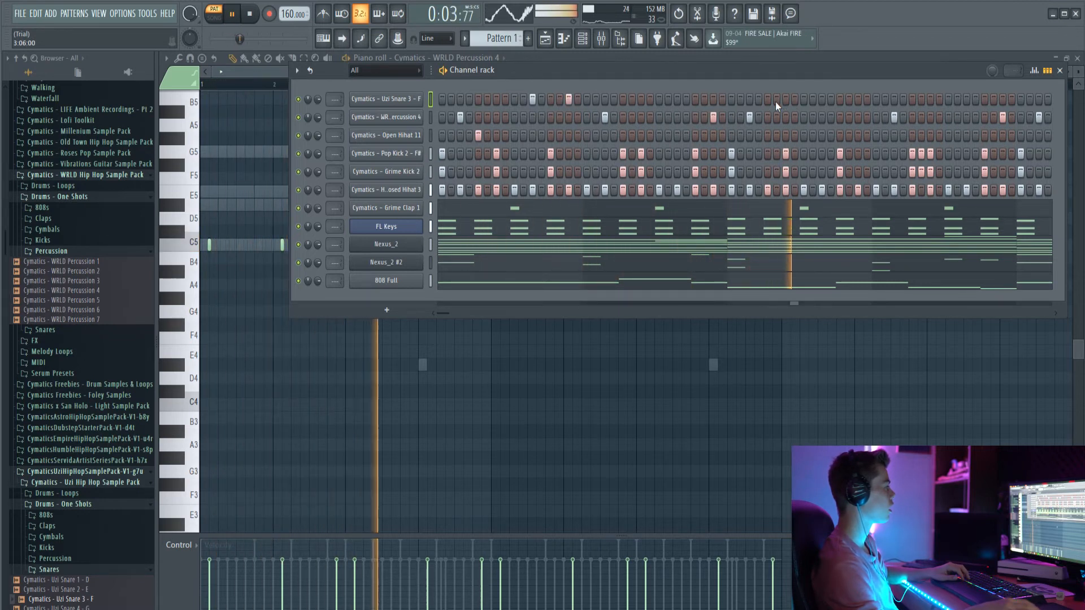
pyautogui.click(822, 100)
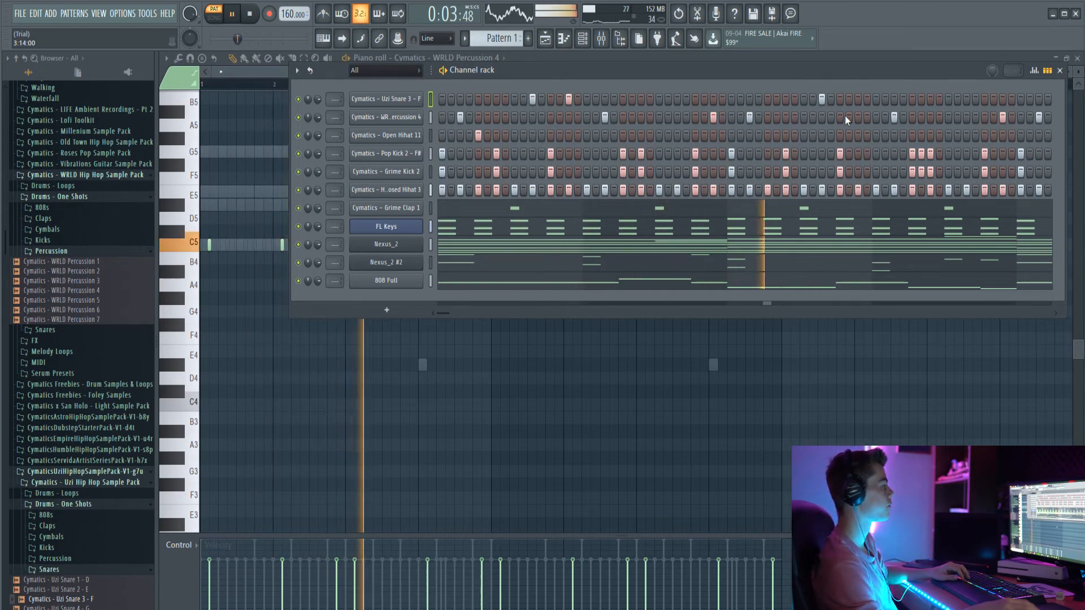
pyautogui.click(966, 99)
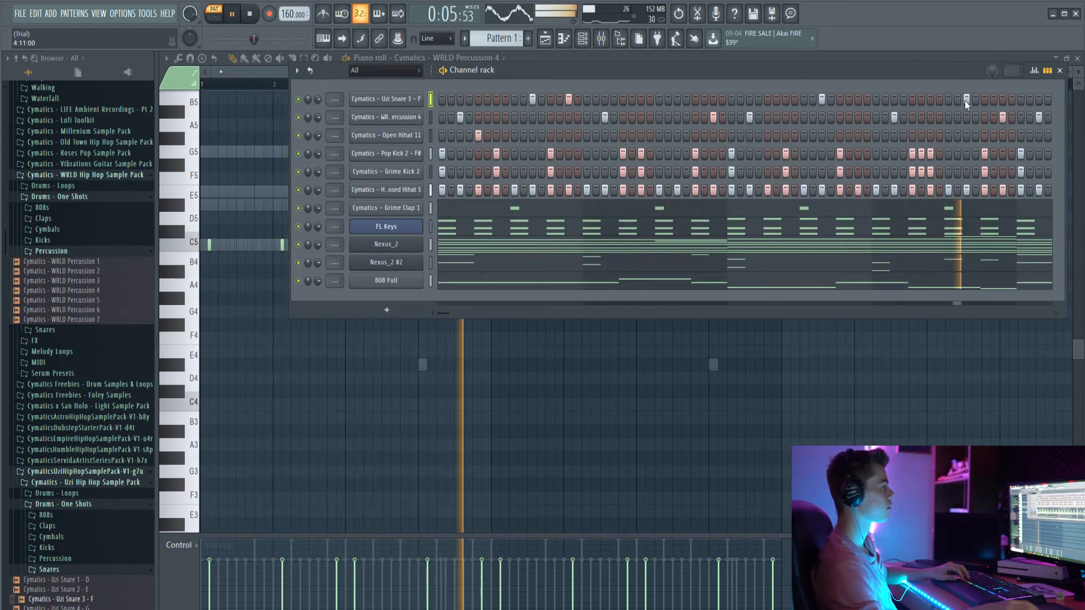
pyautogui.press('space')
# Open Uzi Snare 3 in the piano roll, copy its four-bar pattern into bars 5 to 8, and return to the channel rack.
pyautogui.rightClick(420, 96)
pyautogui.click(457, 96)
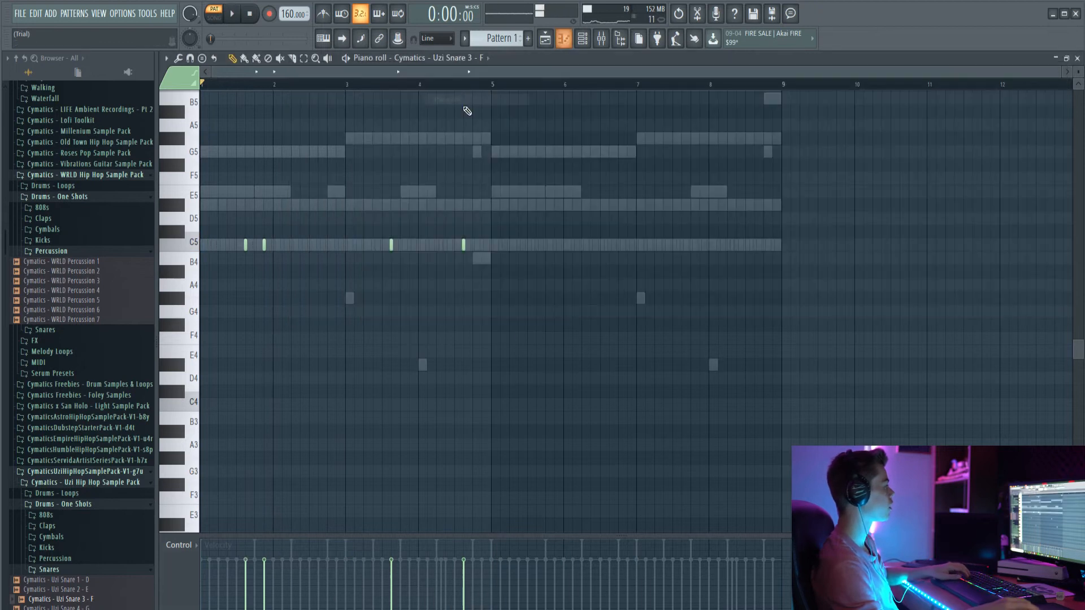
pyautogui.keyDown('ctrl'); pyautogui.moveTo(476, 246); pyautogui.dragTo(204, 192); pyautogui.keyUp('ctrl')
pyautogui.keyDown('shift'); pyautogui.moveTo(264, 243); pyautogui.dragTo(553, 260); pyautogui.keyUp('shift')
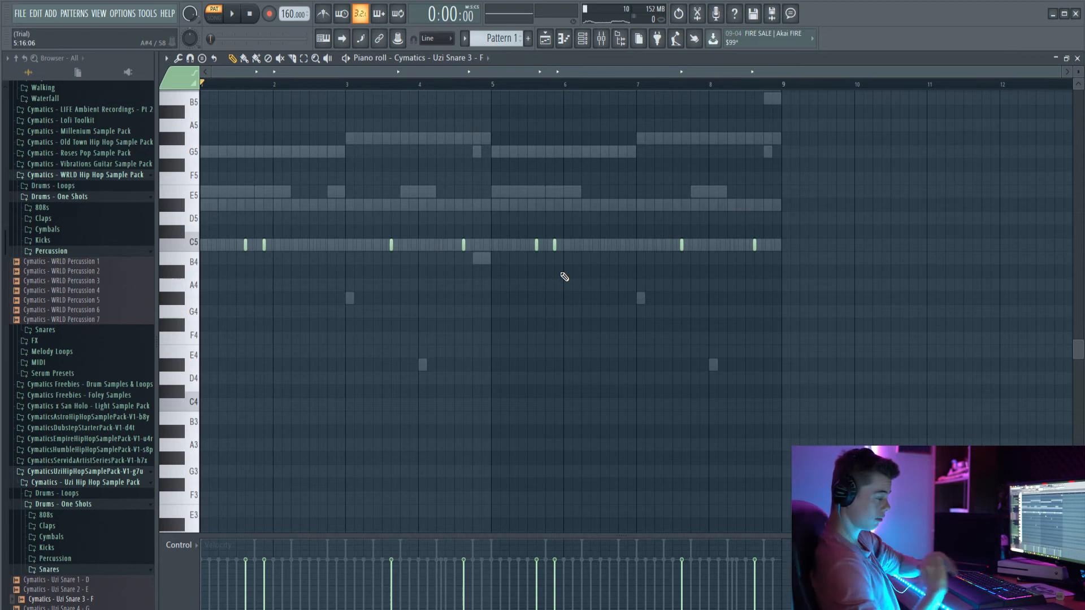
pyautogui.click(585, 44)
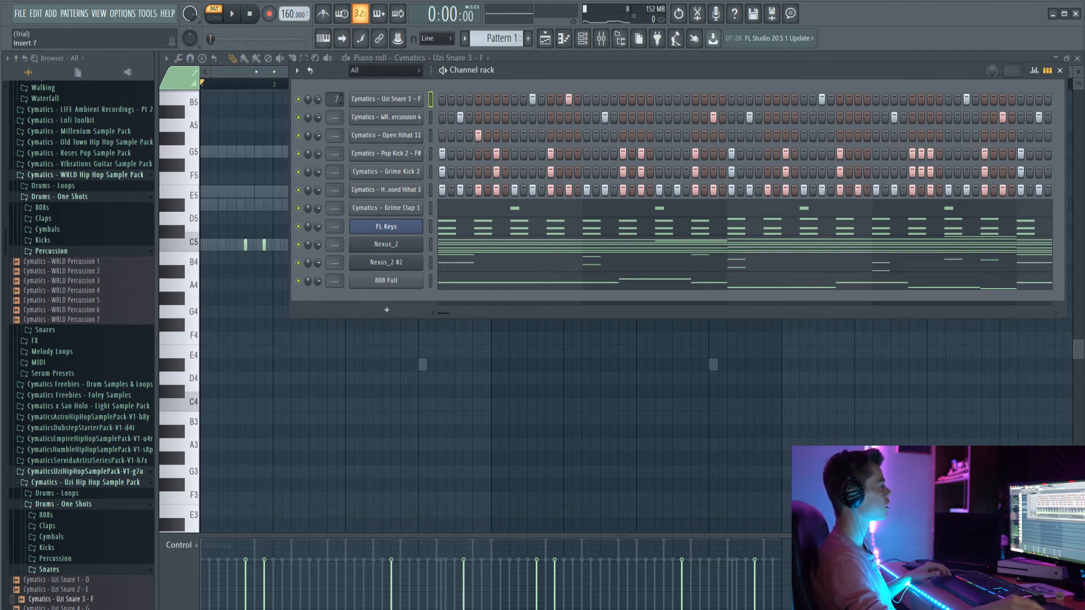
# Open the mixer, reset the volume fader of Insert 1, and bring back the channel rack.
pyautogui.press('F9')
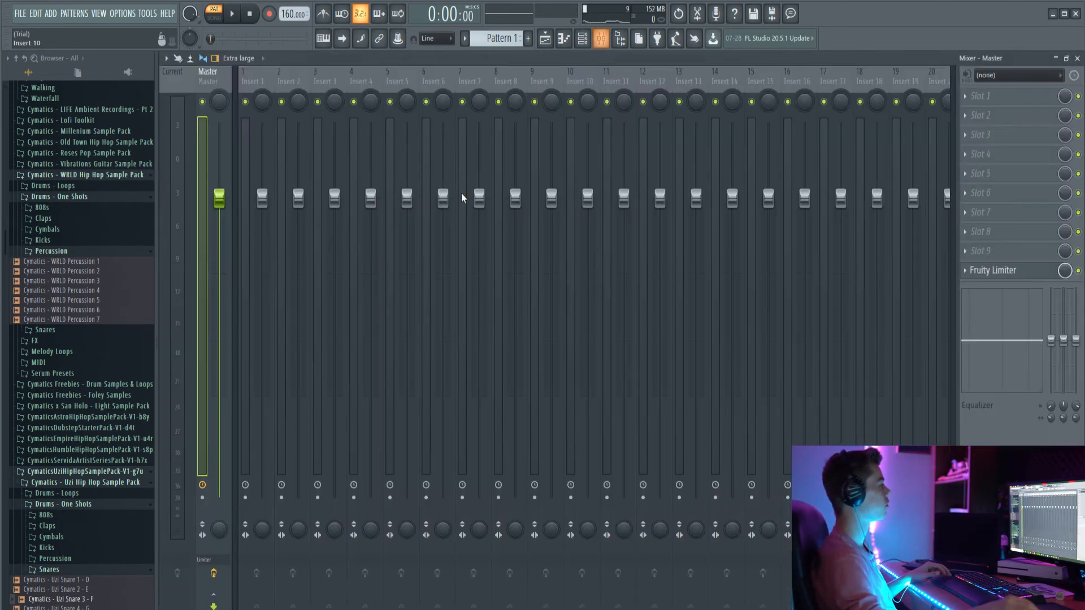
pyautogui.click(248, 149)
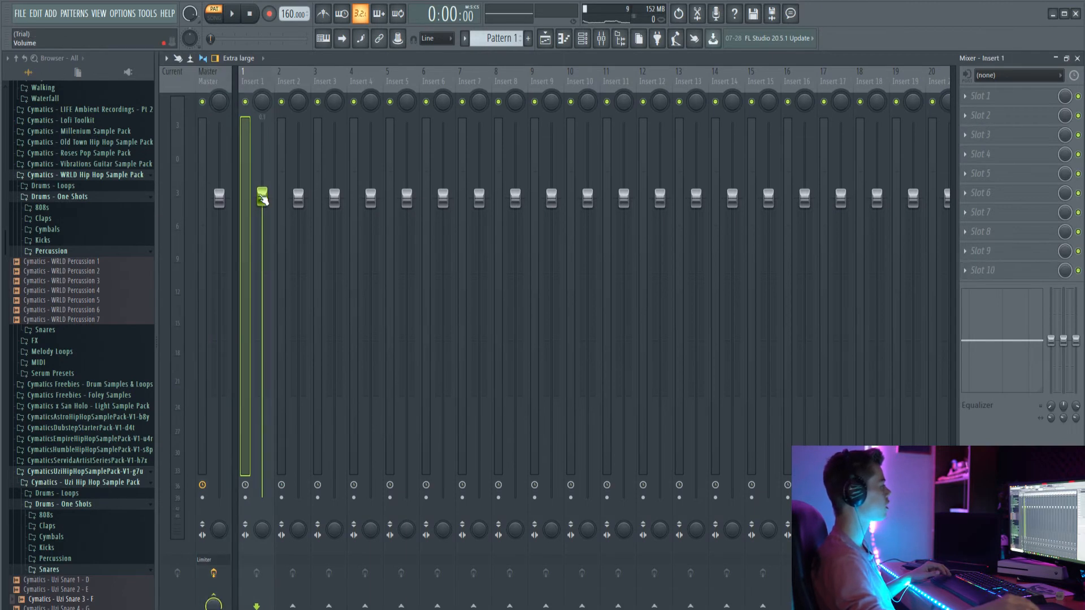
pyautogui.rightClick(261, 197)
pyautogui.click(298, 207)
pyautogui.click(580, 39)
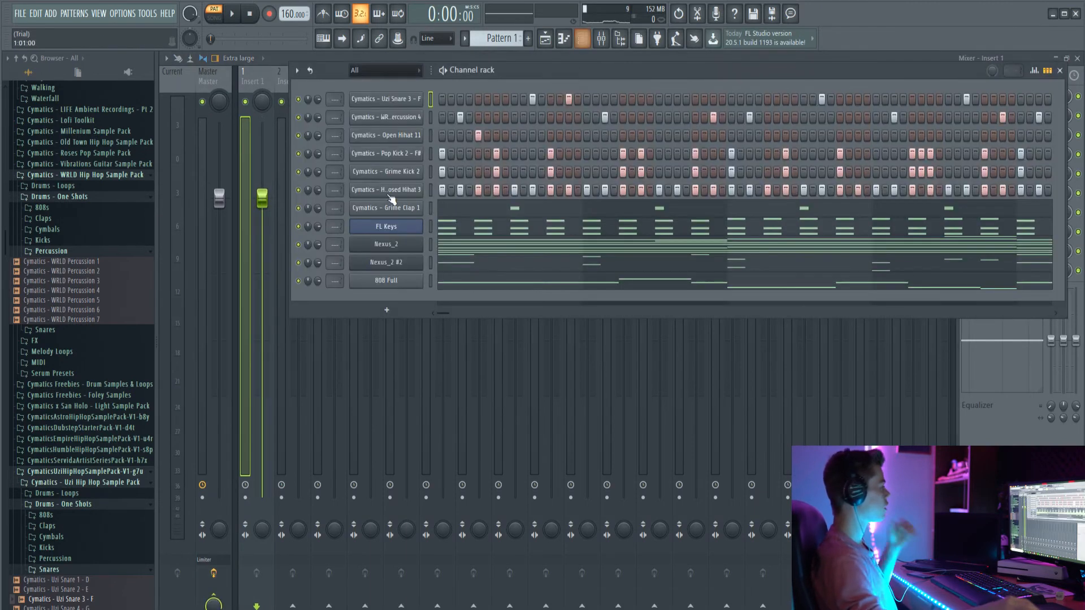
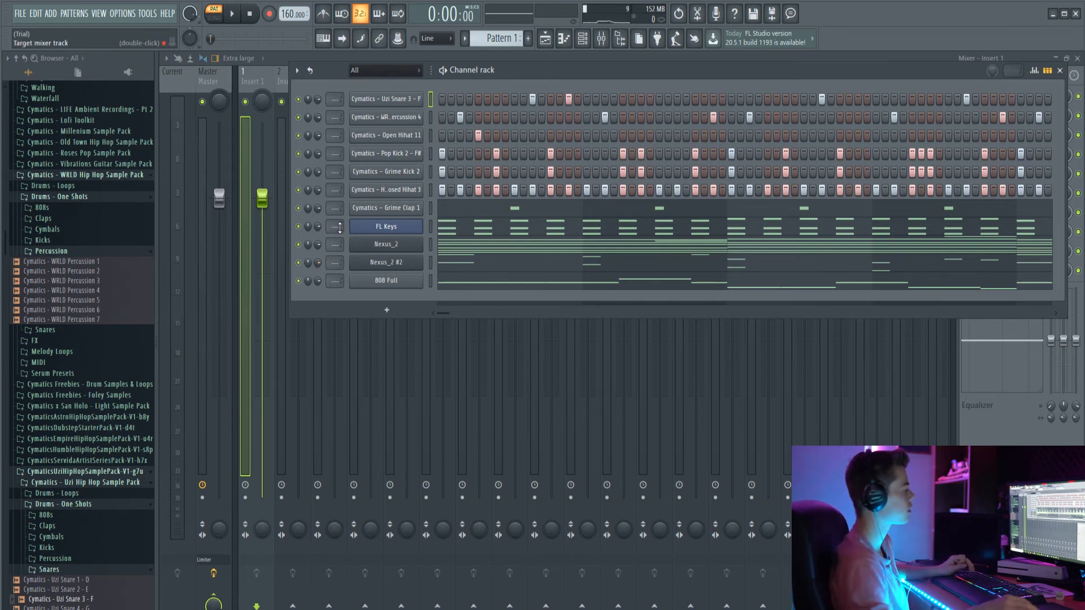
# Route FL Keys, Nexus_2, Nexus_2 #2 and 808 Full to mixer tracks 1–4, and Pop Kick 2, Grime Kick 2, Closed Hihat 3 and Grime Clap 1 to 5–8.
pyautogui.moveTo(337, 227); pyautogui.dragTo(336, 271)
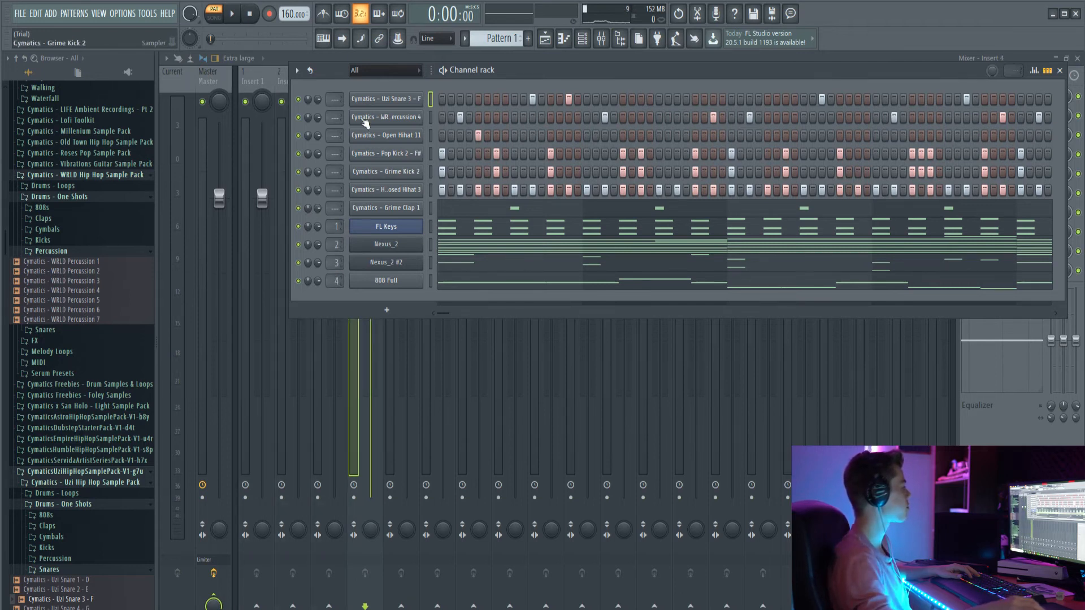
pyautogui.scroll(2, 343, 153)
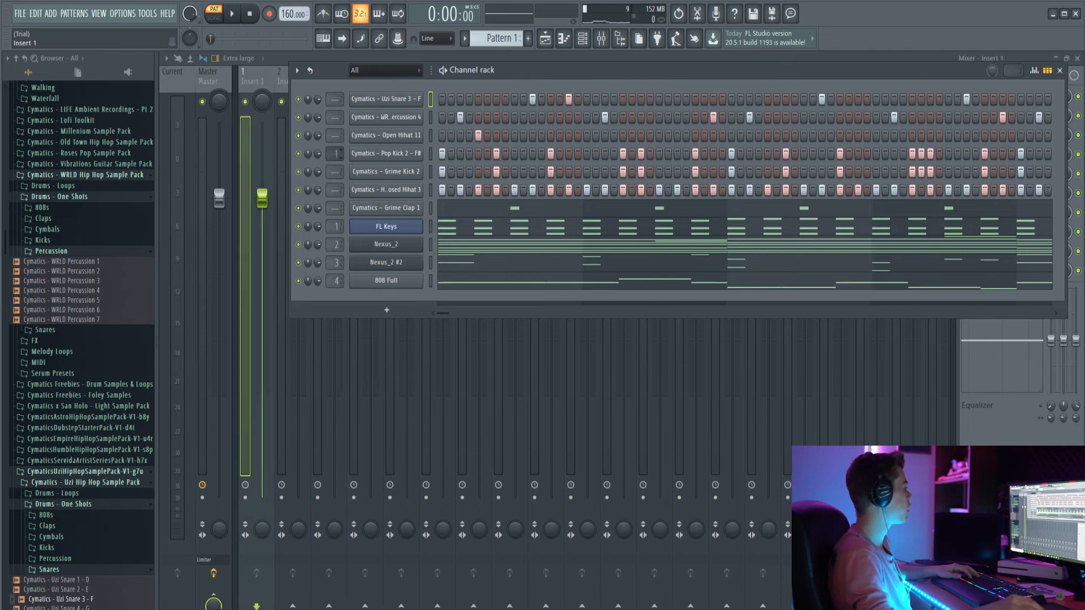
pyautogui.scroll(2, 338, 153)
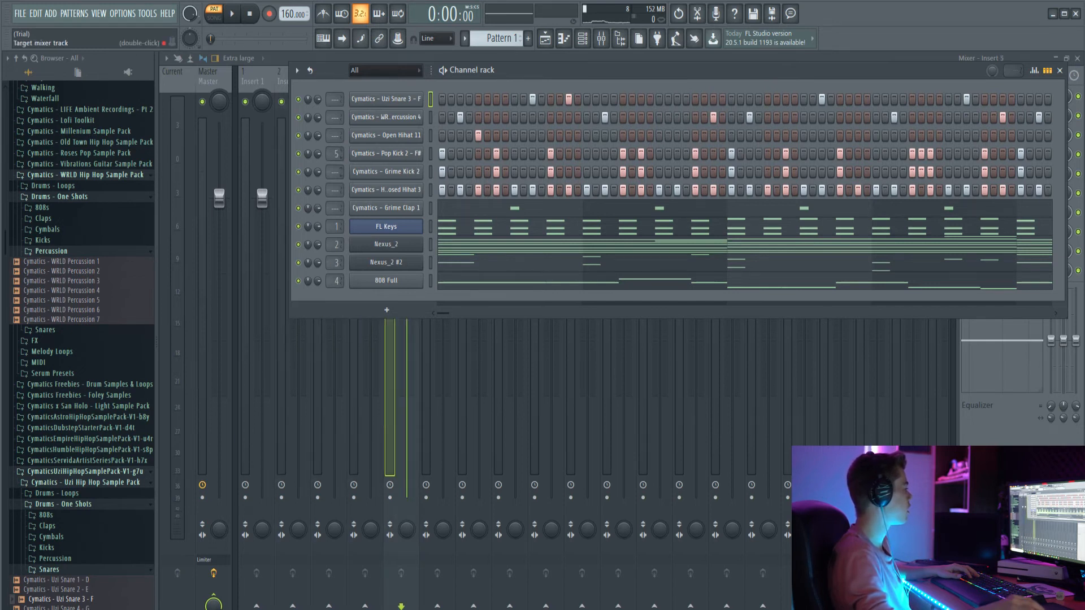
pyautogui.scroll(6, 338, 171)
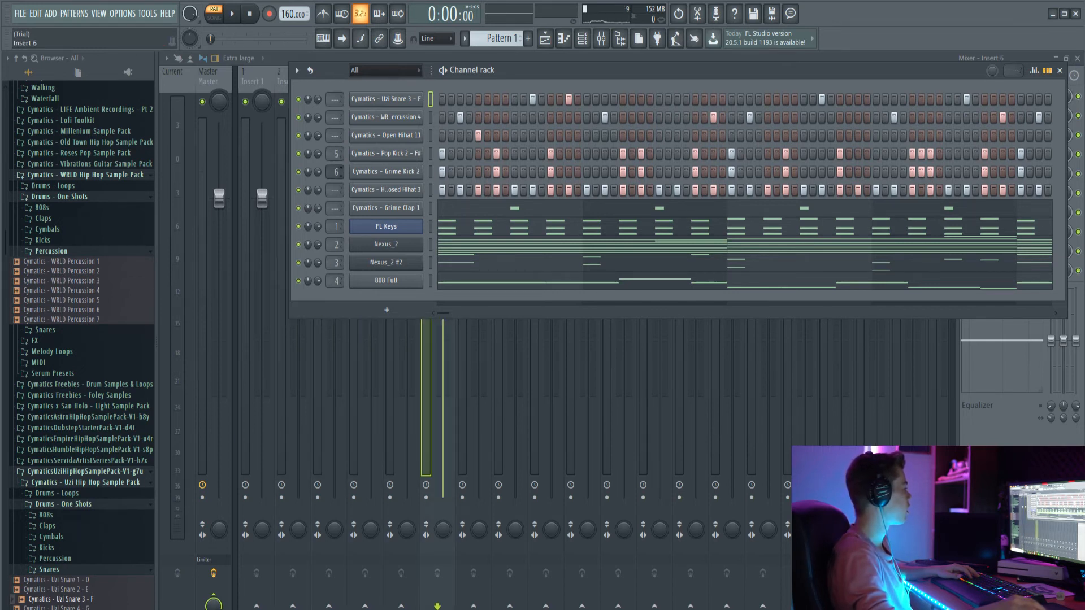
pyautogui.scroll(7, 334, 190)
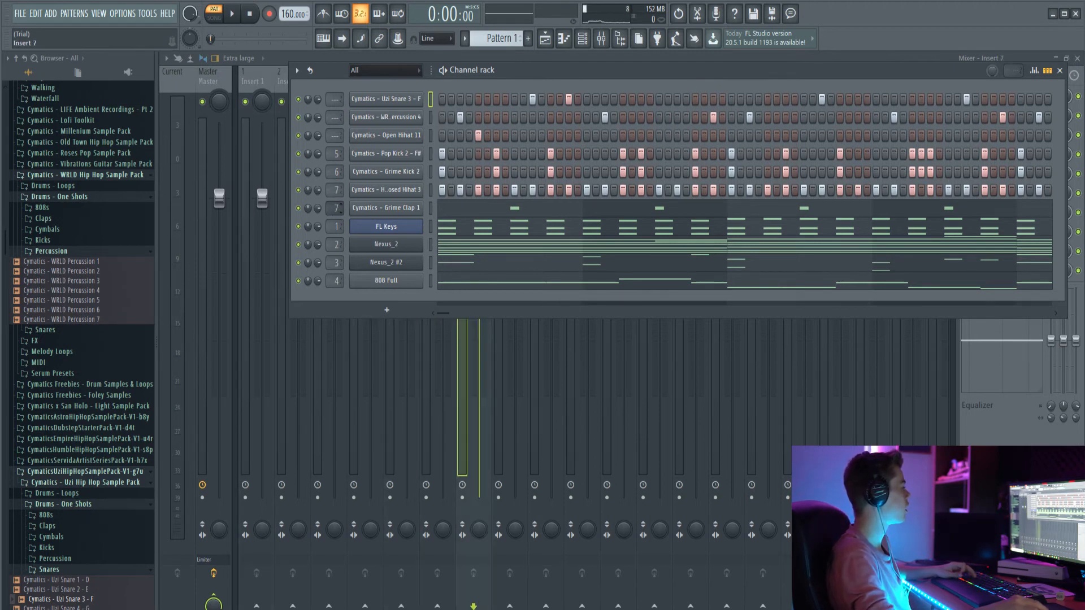
pyautogui.scroll(8, 334, 208)
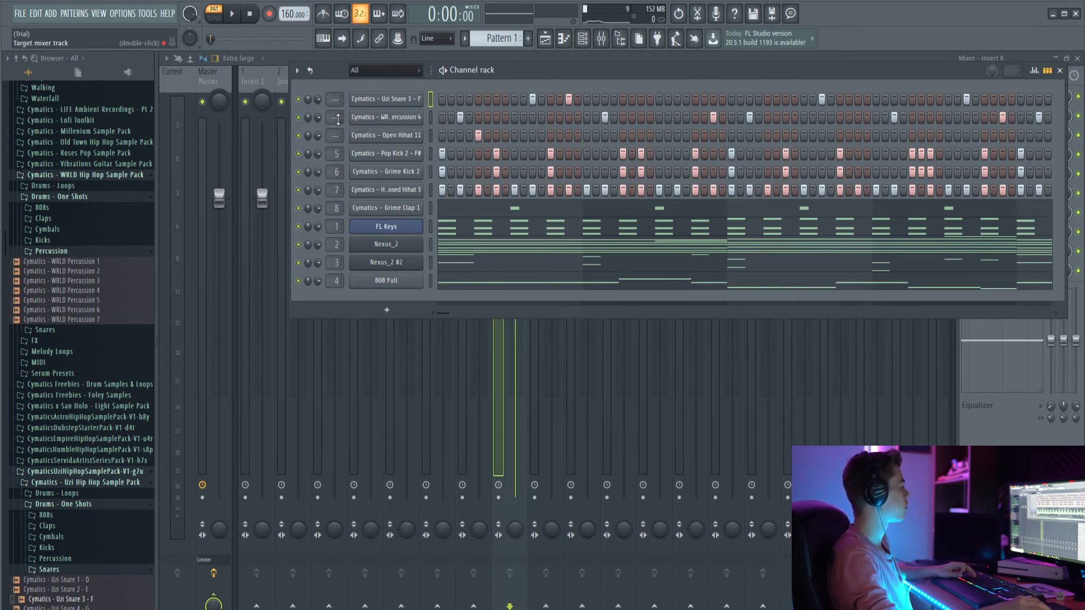
# Route the WRLD percussion channel to mixer track 9, Uzi Snare 3 to track 10 and Open Hihat 11 to track 11.
pyautogui.scroll(7, 335, 117)
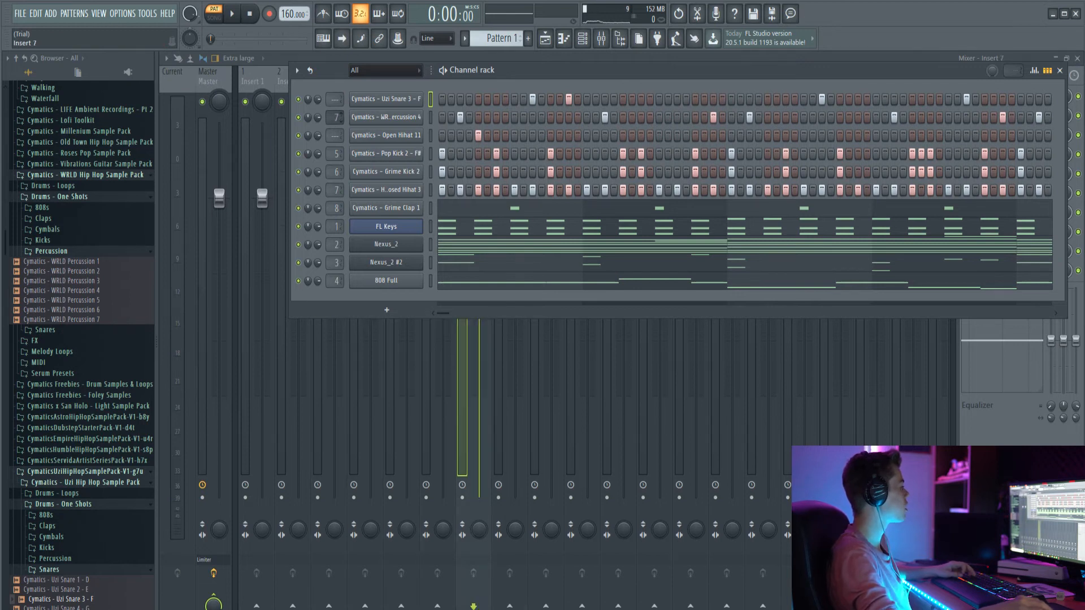
pyautogui.scroll(1, 337, 117)
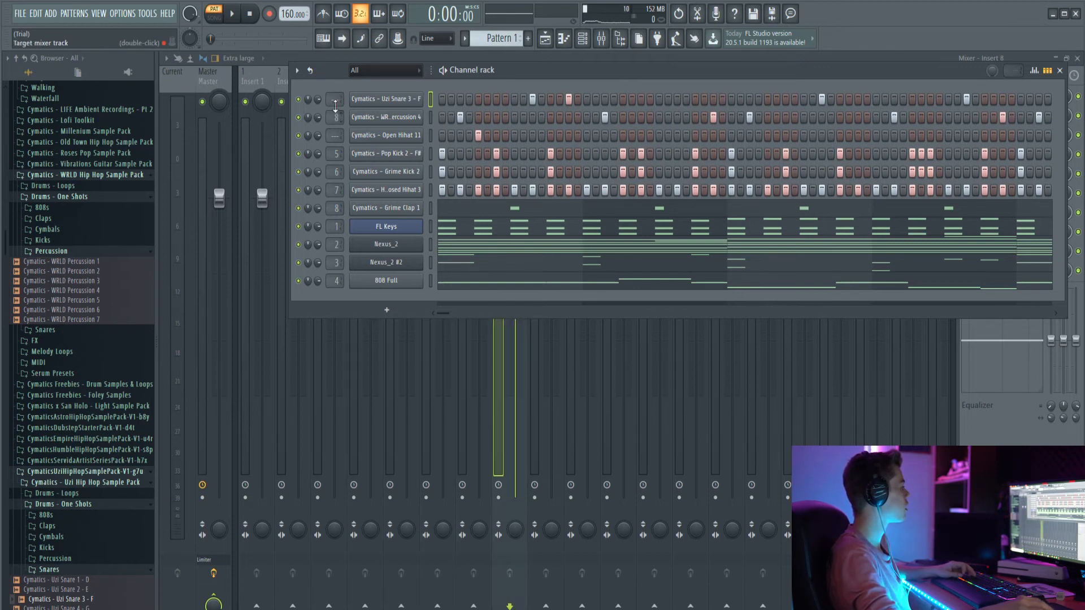
pyautogui.scroll(1, 334, 117)
pyautogui.scroll(10, 334, 98)
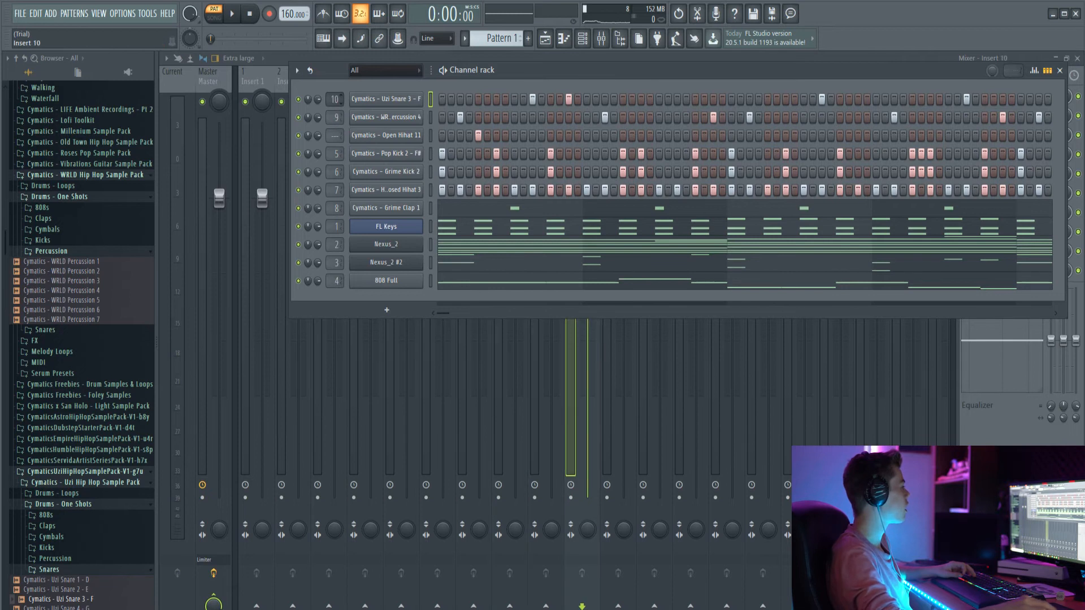
pyautogui.scroll(11, 338, 136)
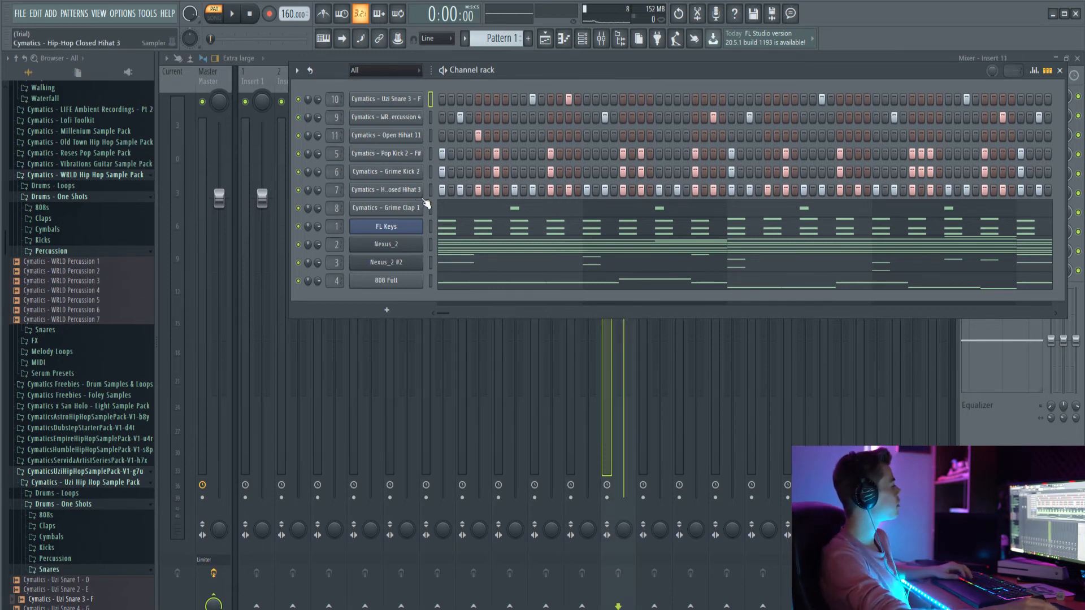
# Open Hip-Hop Closed Hihat 3 in the piano roll and set the snap to 1/2 step.
pyautogui.rightClick(409, 194)
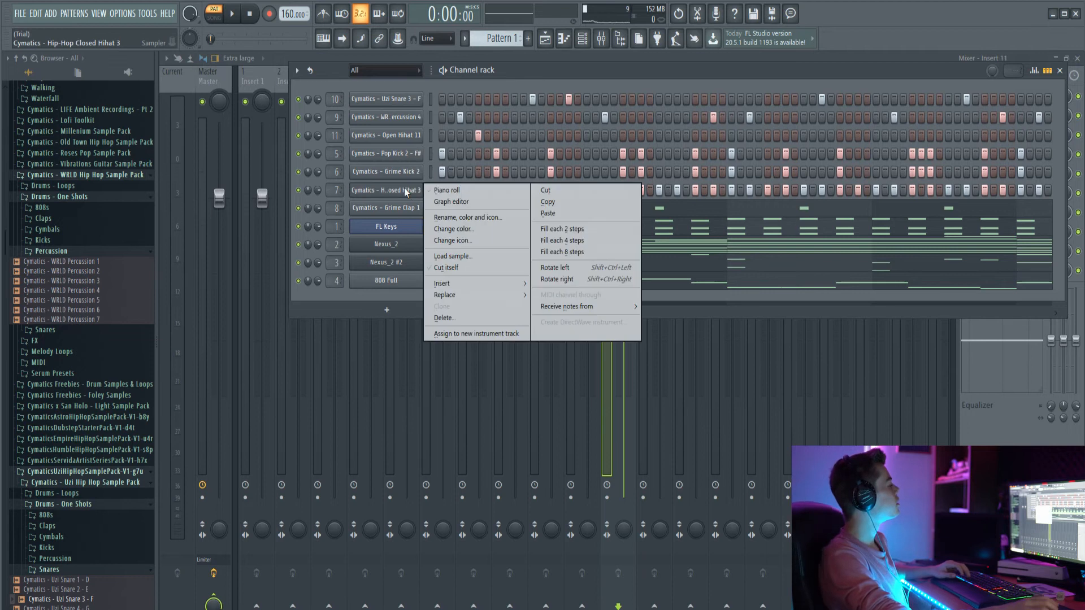
pyautogui.click(451, 188)
pyautogui.scroll(3, 190, 319)
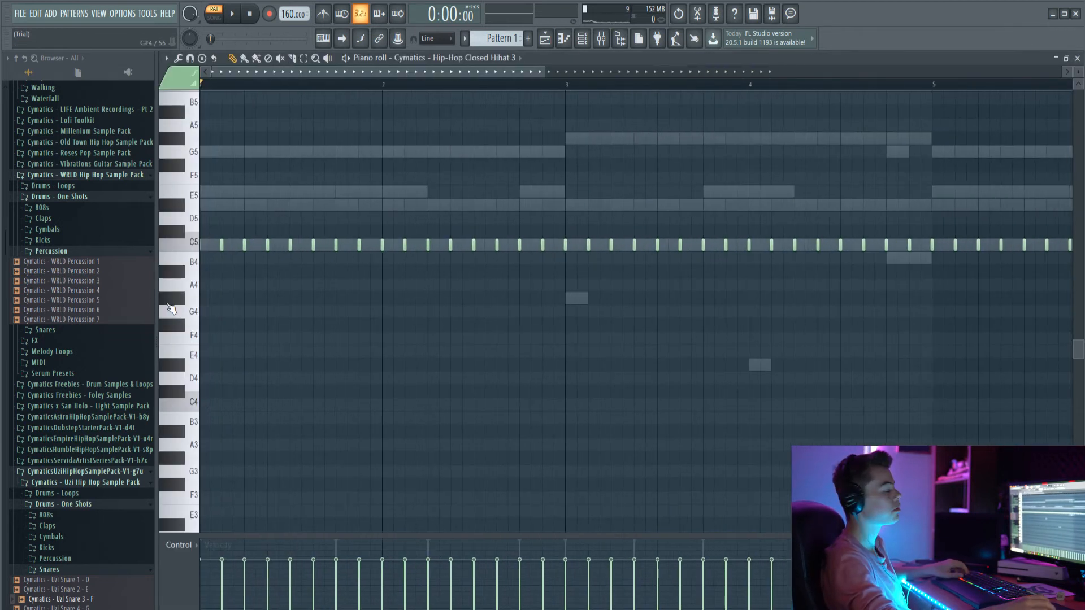
pyautogui.moveTo(268, 71); pyautogui.dragTo(249, 72)
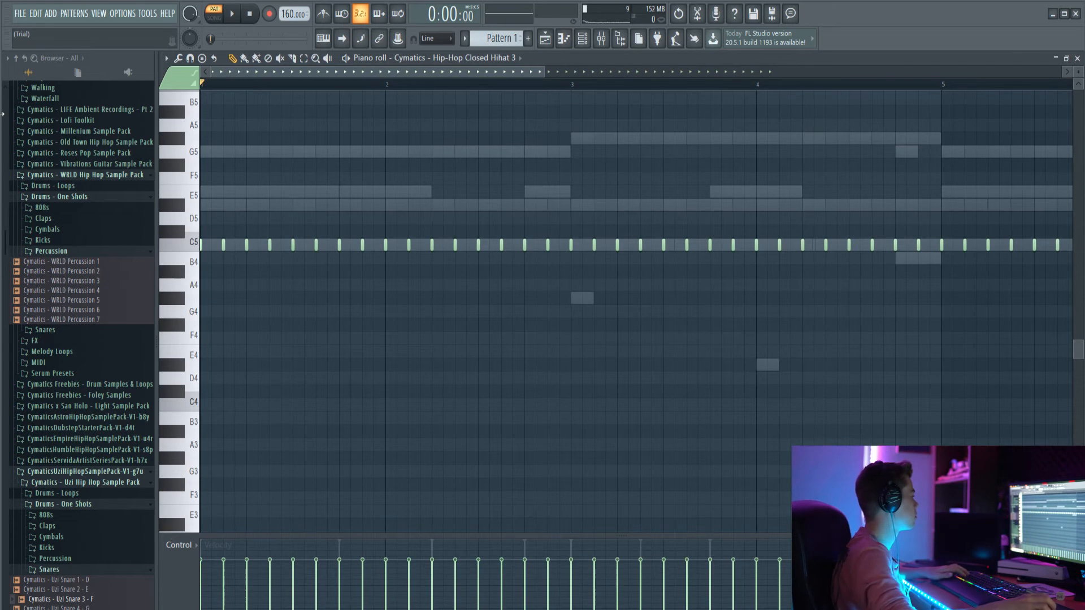
pyautogui.click(433, 38)
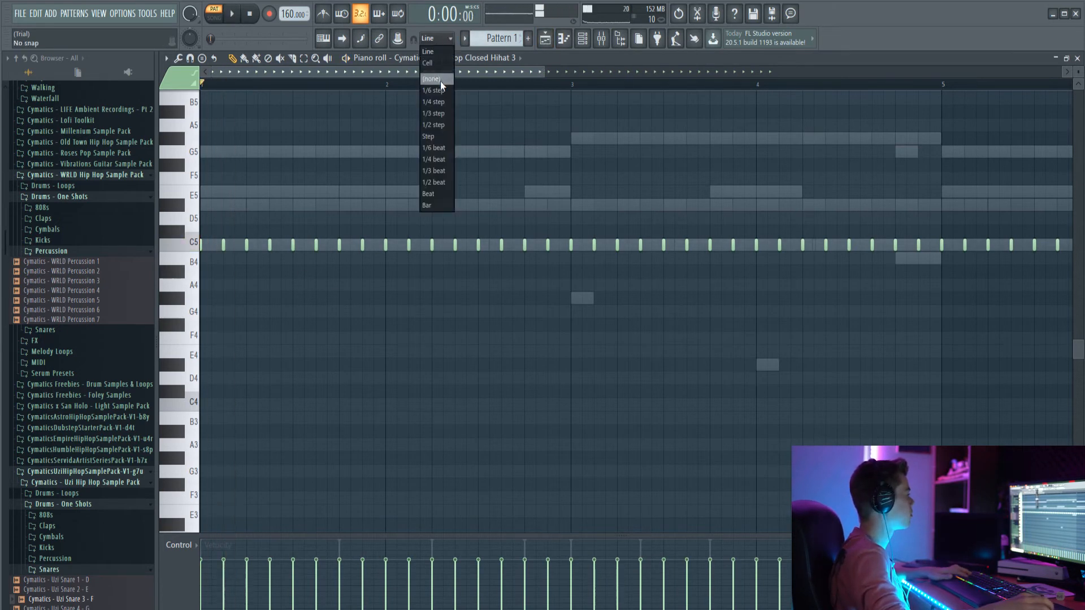
pyautogui.click(438, 123)
# Add half-step hi-hat rolls on C5 in bar 1, between steps 1 and 3 and from step 15 to 16, checking them in playback.
pyautogui.scroll(10, 177, 259)
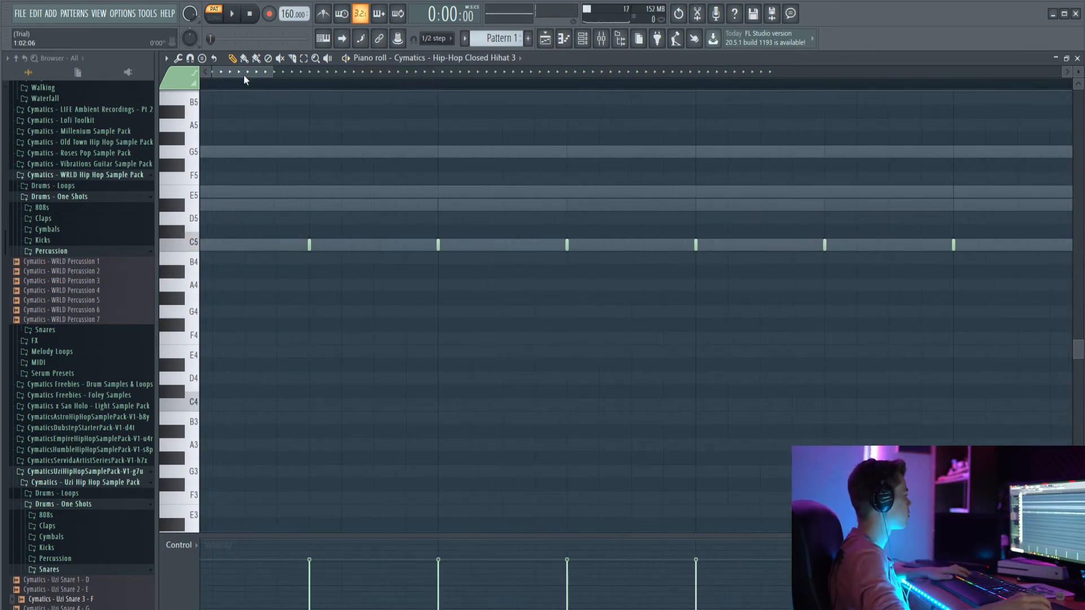
pyautogui.moveTo(243, 73); pyautogui.dragTo(215, 75)
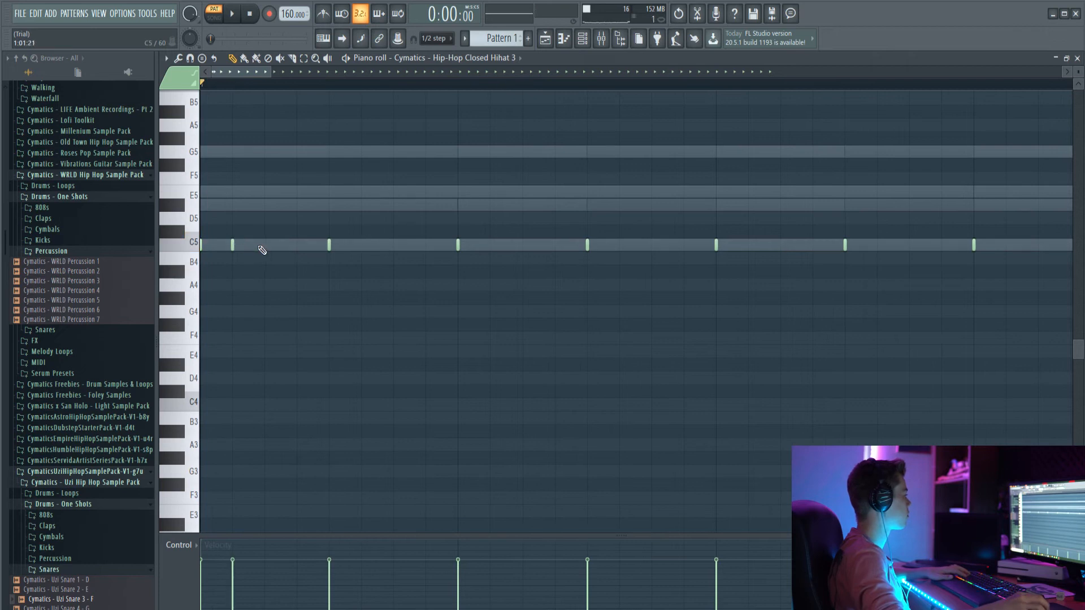
pyautogui.press('space')
pyautogui.scroll(-5, 310, 270)
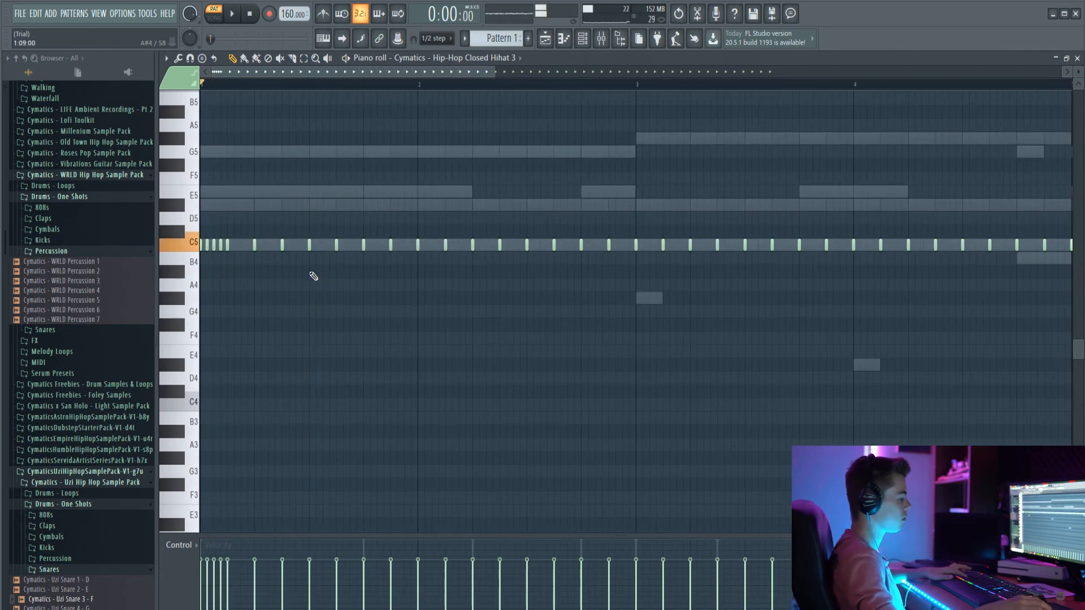
pyautogui.click(404, 245)
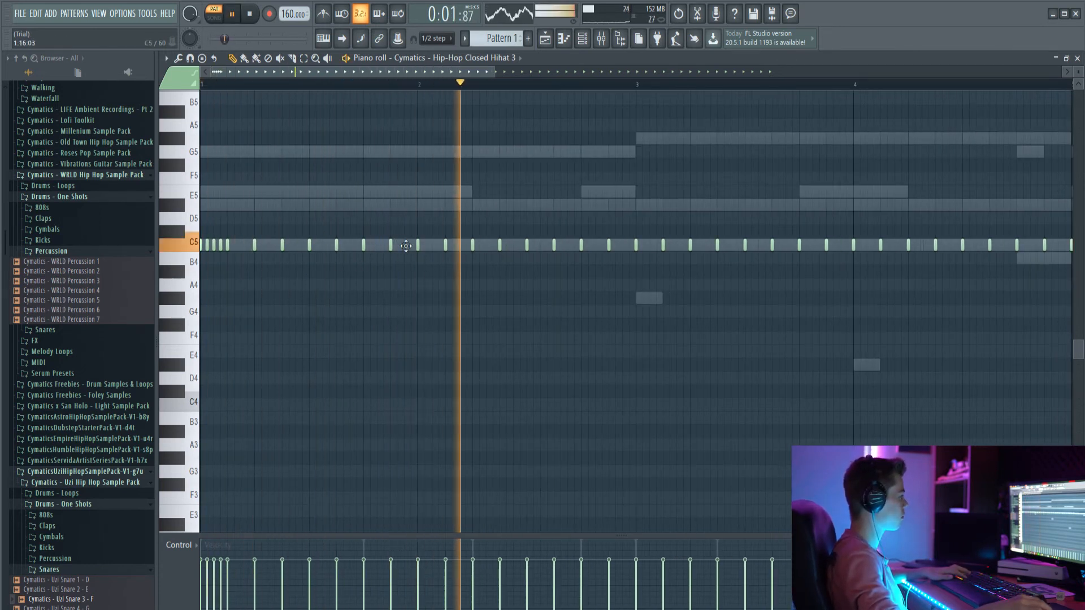
pyautogui.click(397, 245)
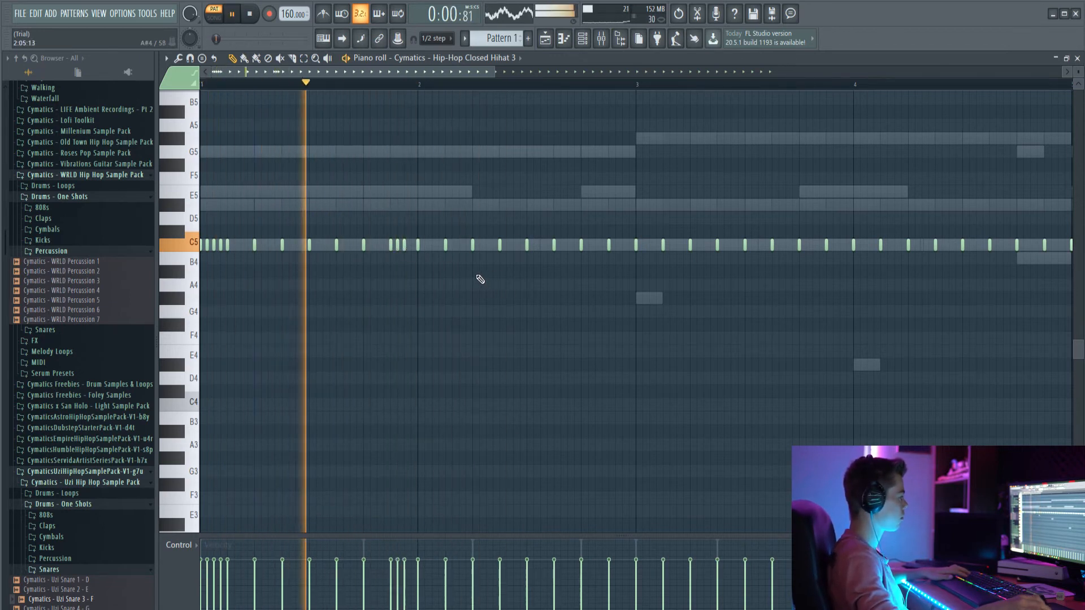
pyautogui.press('space')
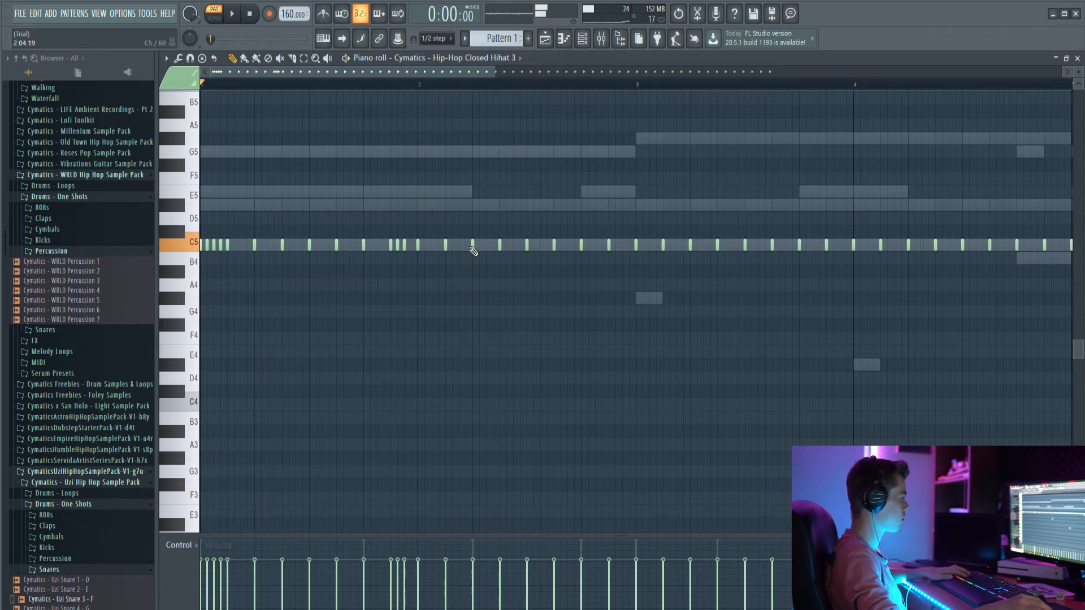
# Lower the bar 2 hi-hats on steps 5 and 7 to G#4 and fill half-step notes between them.
pyautogui.moveTo(472, 245); pyautogui.dragTo(473, 301)
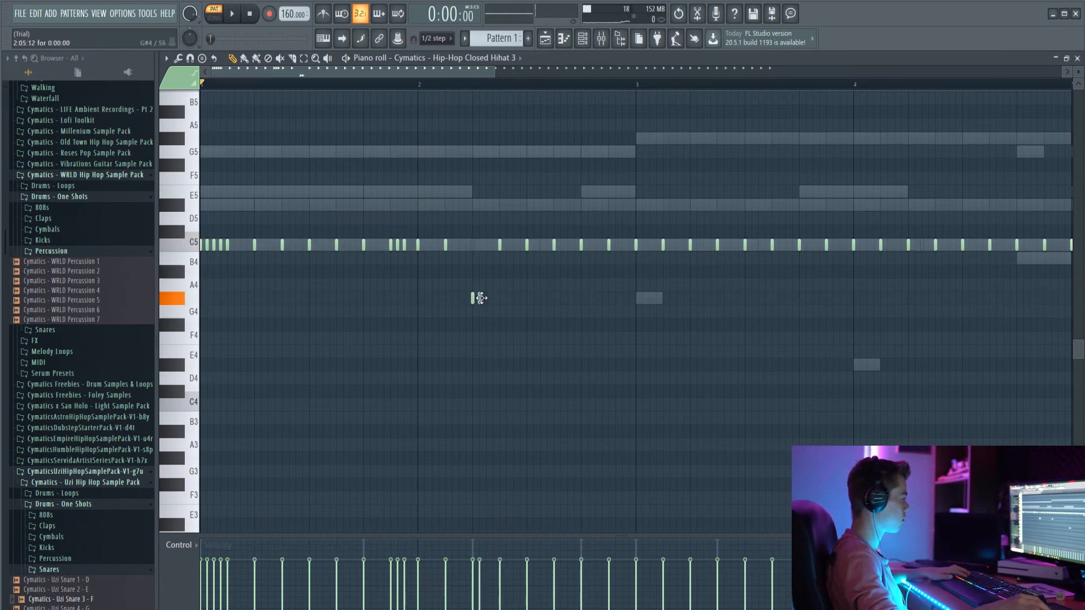
pyautogui.moveTo(498, 245); pyautogui.dragTo(499, 298)
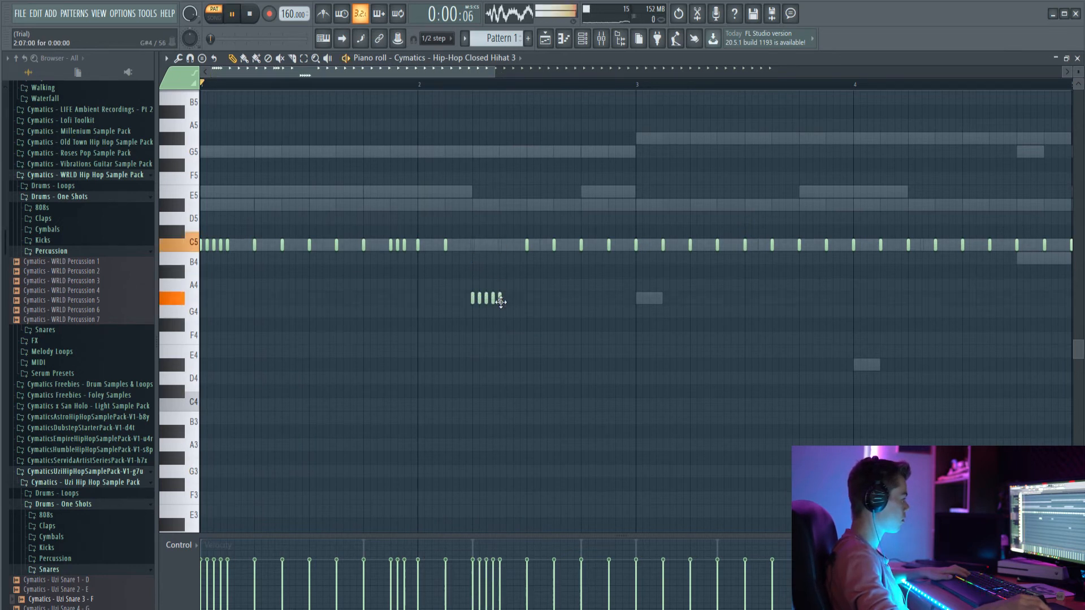
pyautogui.press('space')
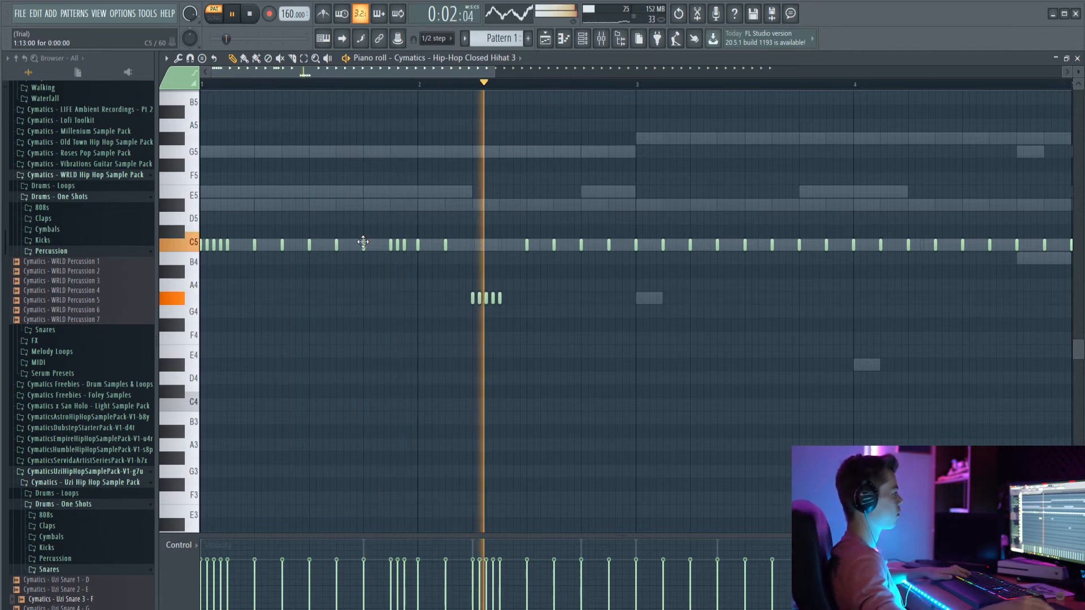
# Fill a half-step hi-hat roll on C5 between steps 13 and 15 of bar 2 and play it back.
pyautogui.press('space')
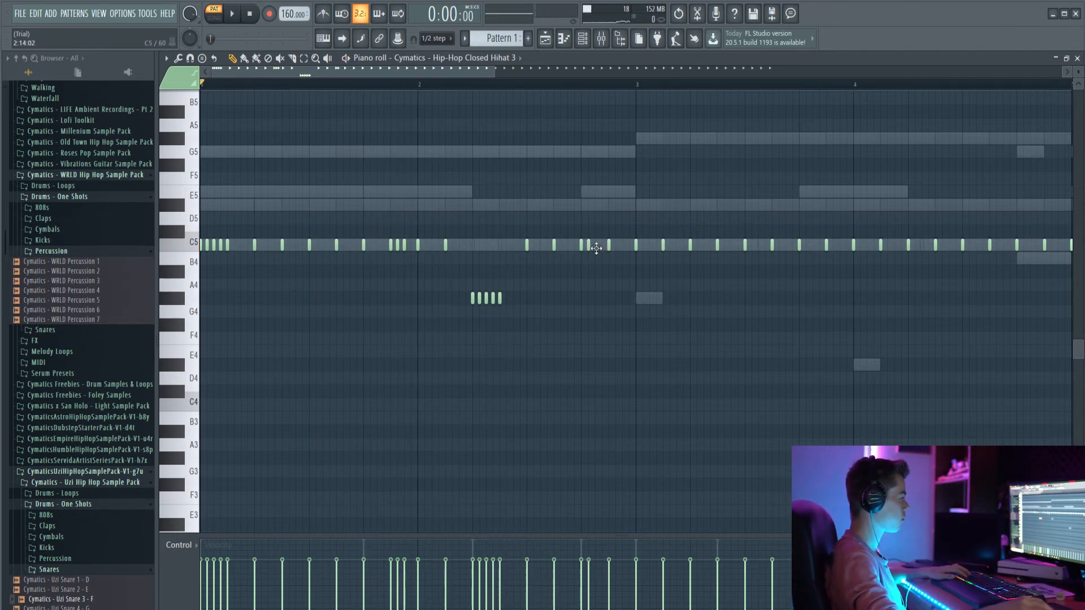
pyautogui.press('space')
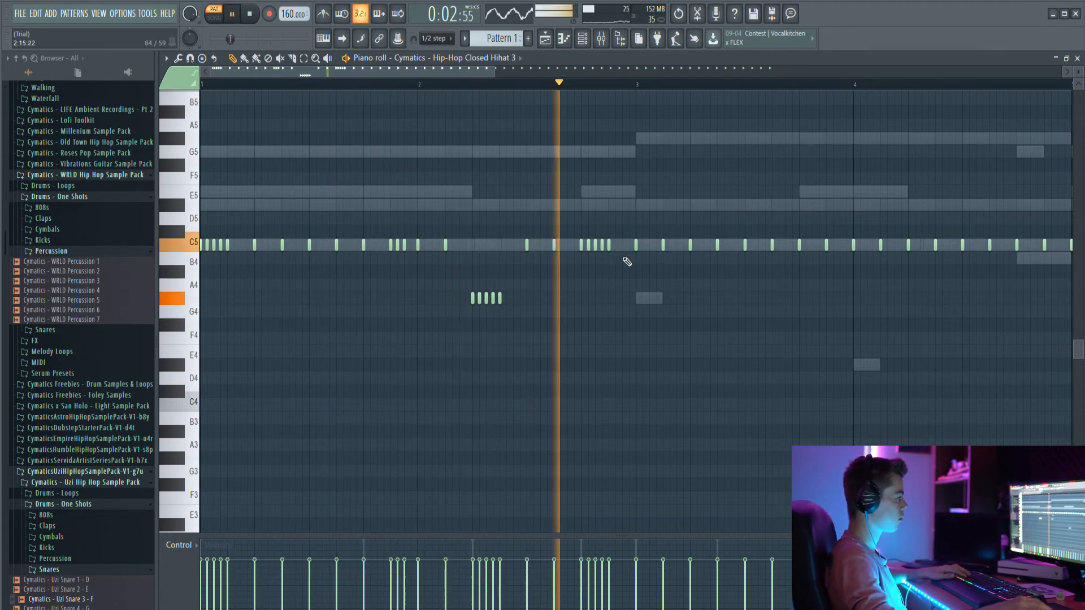
pyautogui.press('space')
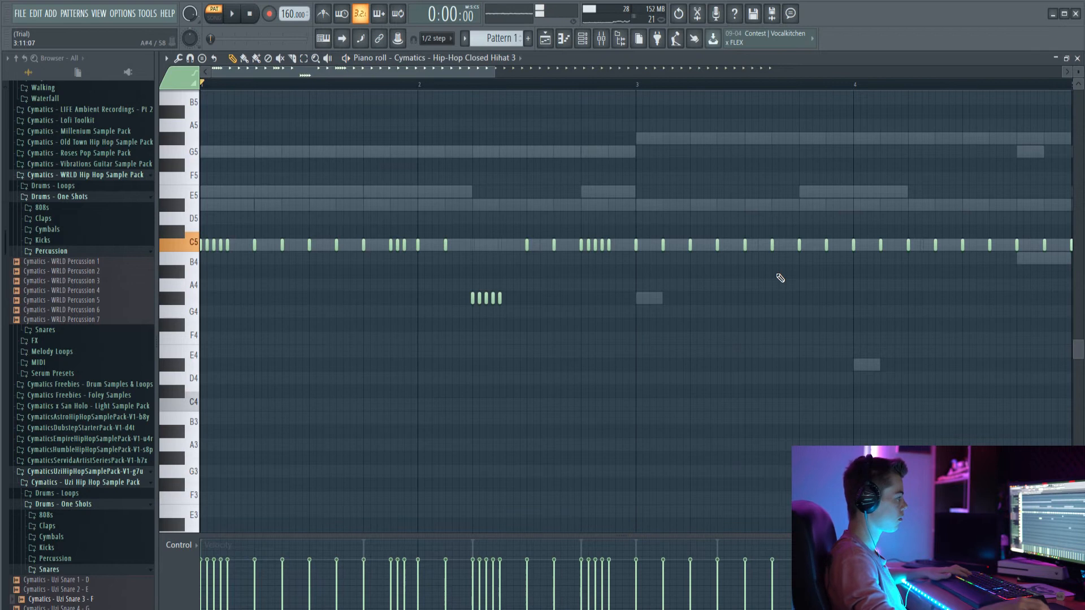
# Add half-step hi-hat rolls on C5 between steps 13 and 15 of bar 3 and between steps 1 and 3 of bar 4.
pyautogui.press('space')
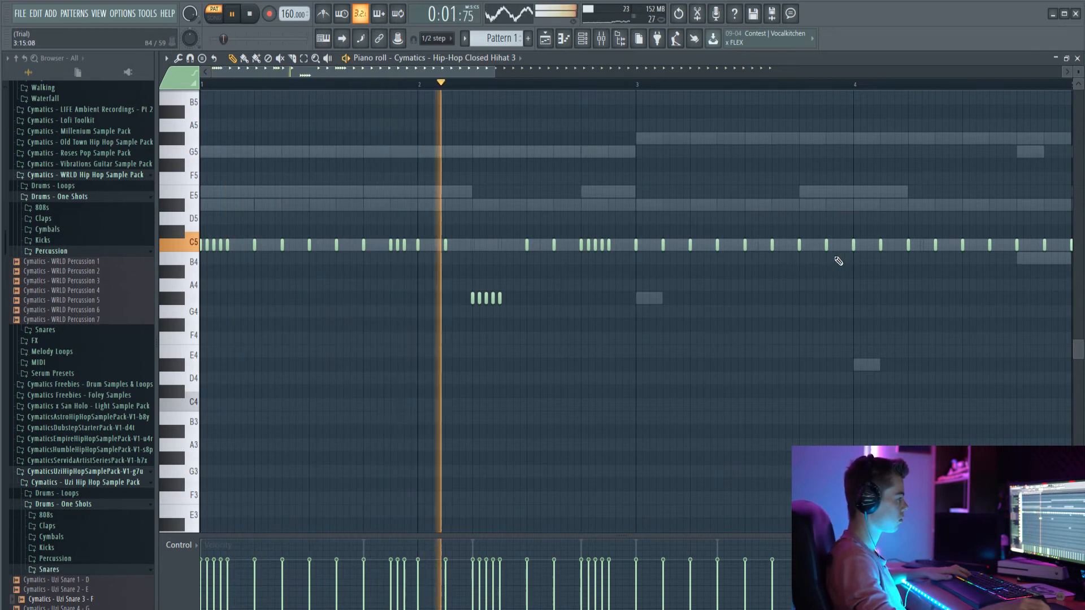
pyautogui.click(807, 246)
pyautogui.click(814, 247)
pyautogui.click(820, 247)
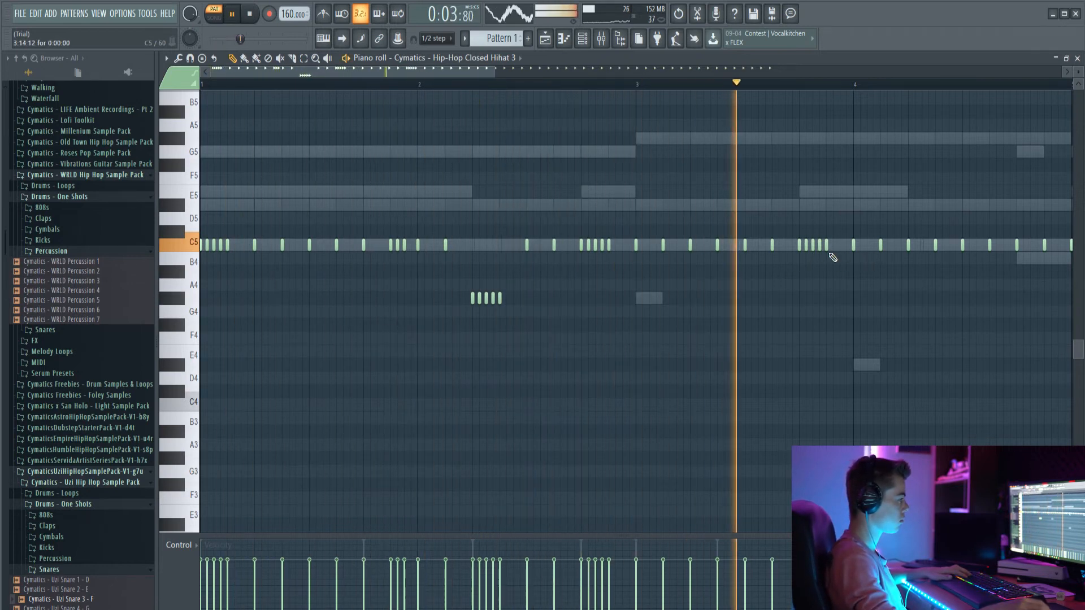
pyautogui.click(861, 247)
pyautogui.click(868, 247)
pyautogui.click(874, 247)
pyautogui.press('space')
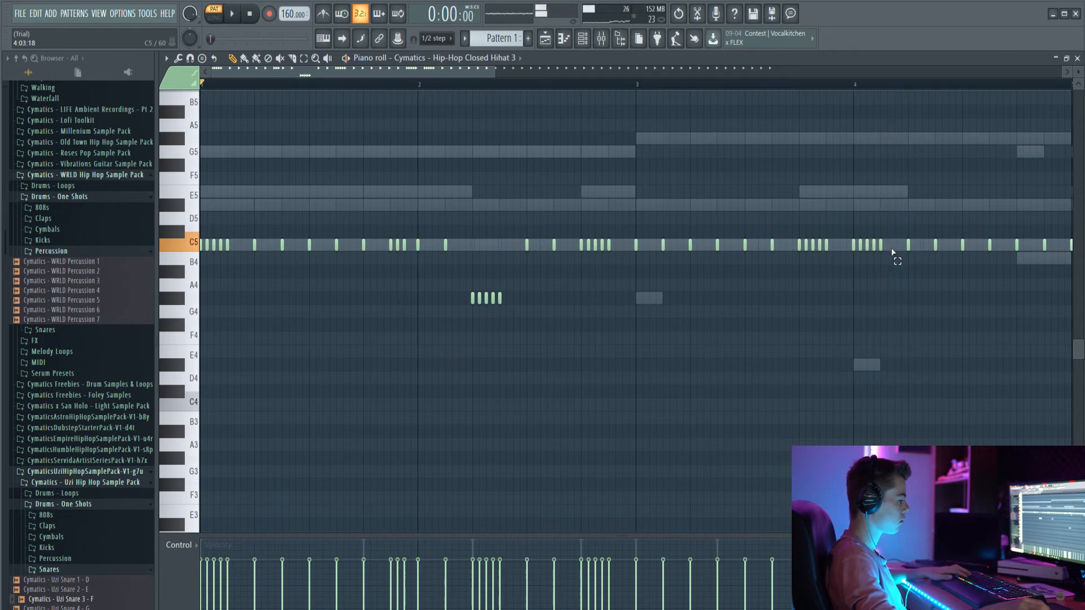
# Transpose the two hi-hat rolls at the end of bar 3 and the start of bar 4 down two semitones to A#4.
pyautogui.moveTo(879, 251); pyautogui.dragTo(792, 254)
pyautogui.hotkey('shift', 'Down')
pyautogui.hotkey('shift', 'Down')
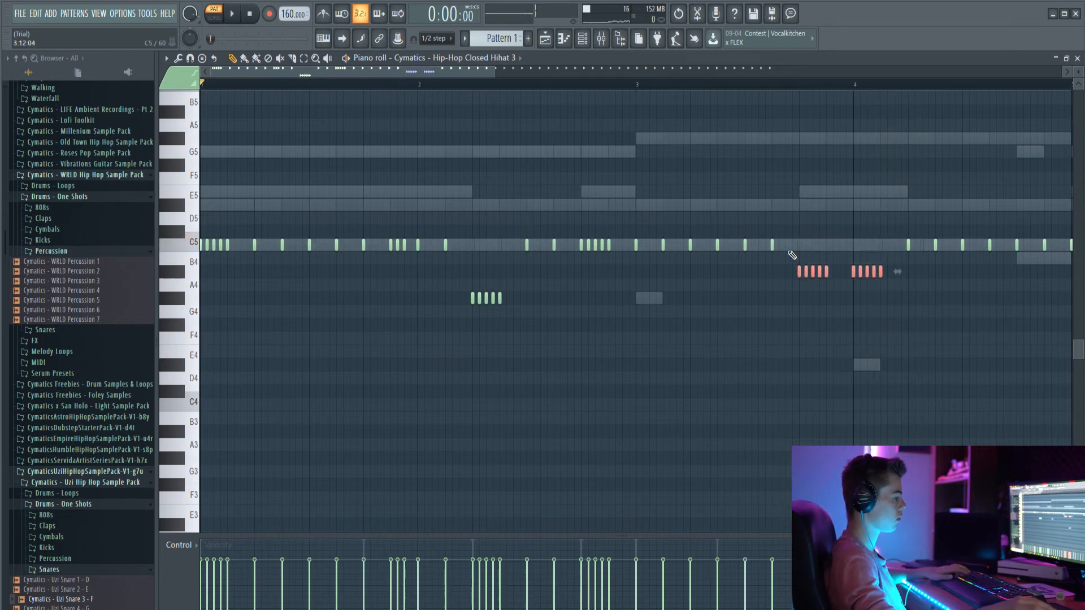
pyautogui.press('space')
# Add a C5 hi-hat on step 14 of bar 4, raise the hits on steps 13 to 15 to C#5, and play the pattern.
pyautogui.scroll(-2, 803, 299)
pyautogui.keyDown('ctrl'); pyautogui.click(743, 297); pyautogui.keyUp('ctrl')
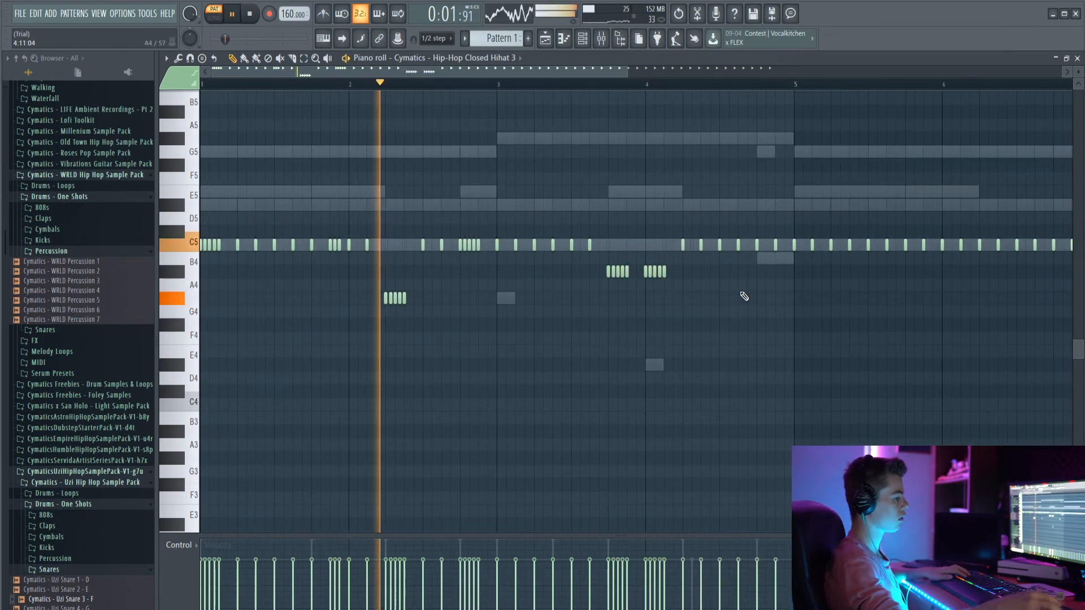
pyautogui.click(766, 244)
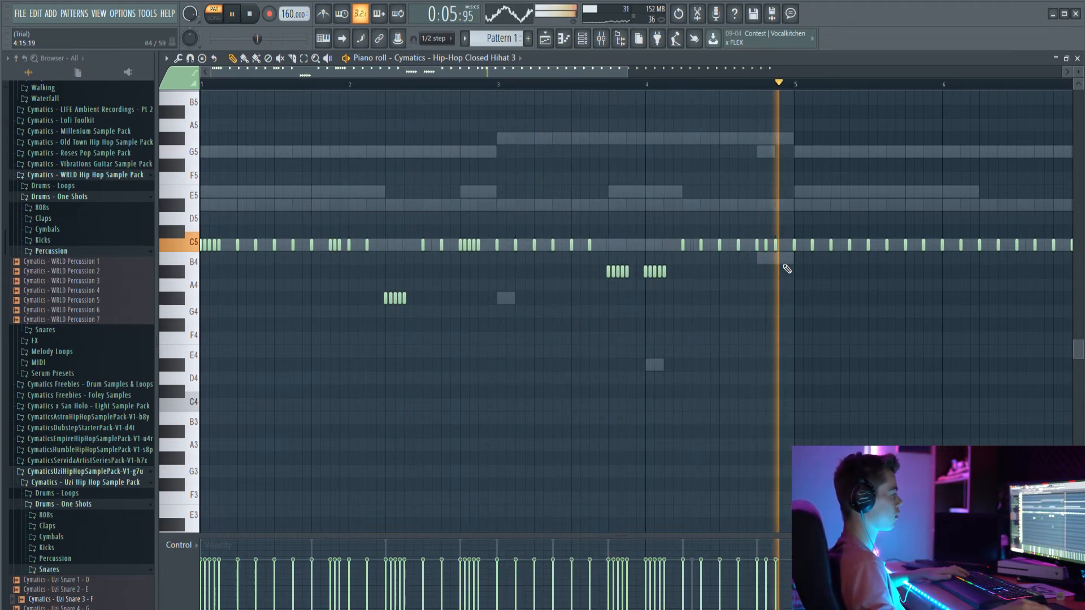
pyautogui.moveTo(785, 258); pyautogui.dragTo(745, 249)
pyautogui.press('space')
pyautogui.hotkey('shift', 'Up')
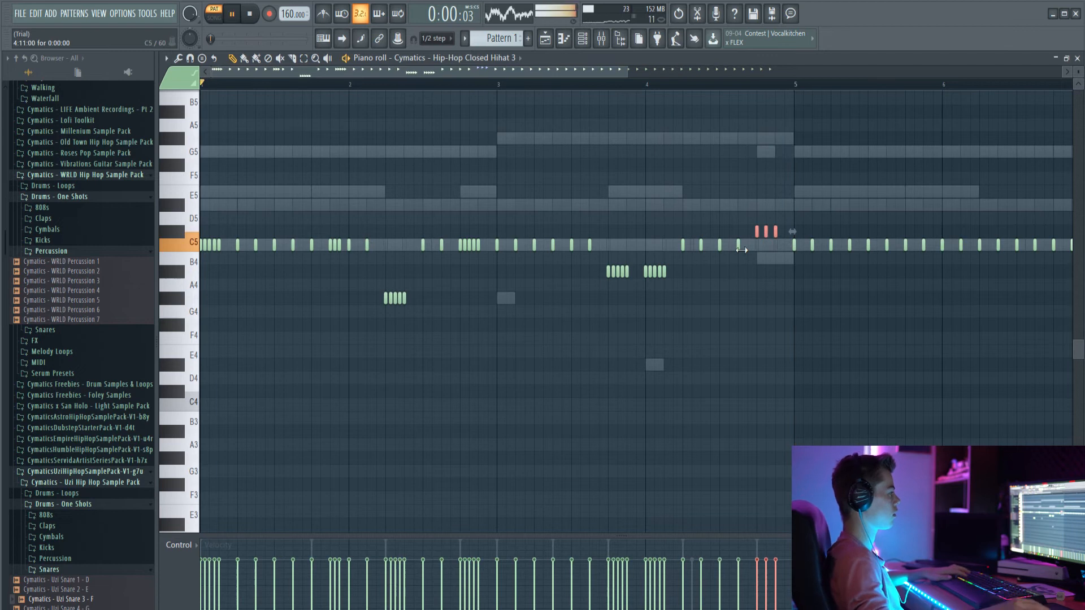
pyautogui.press('space')
pyautogui.scroll(-3, 737, 258)
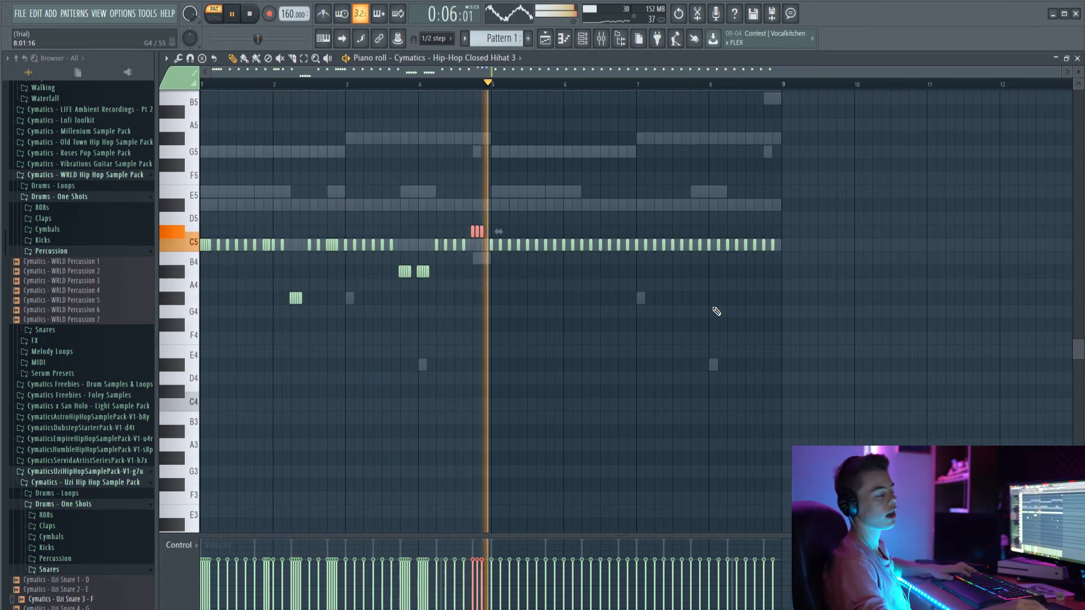
pyautogui.press('space')
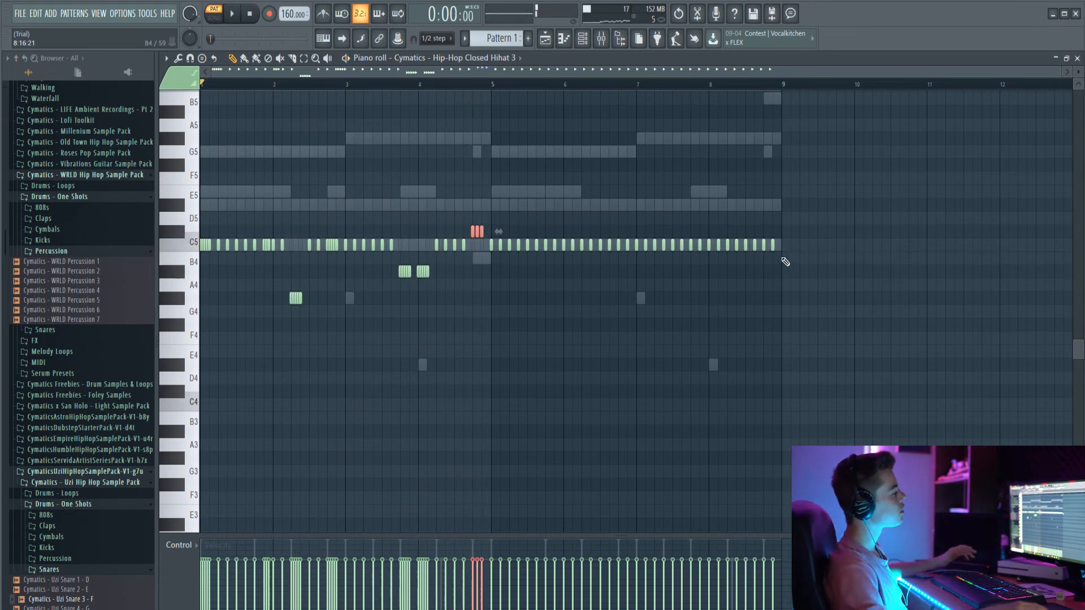
# Delete the hi-hat hits in bars 5 to 8 and copy the hi-hats from bars 1 to 4 into them.
pyautogui.moveTo(785, 247)
pyautogui.mouseDown()
pyautogui.moveTo(497, 254)
pyautogui.moveTo(557, 248)
pyautogui.mouseUp()
pyautogui.moveTo(590, 401); pyautogui.dragTo(203, 119)
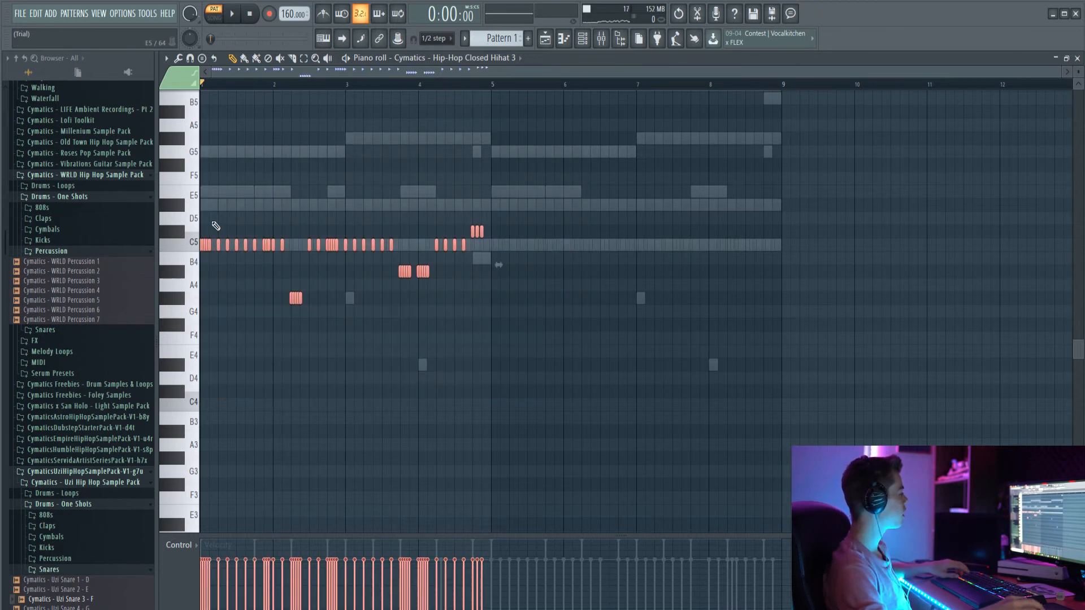
pyautogui.moveTo(218, 245); pyautogui.dragTo(508, 250)
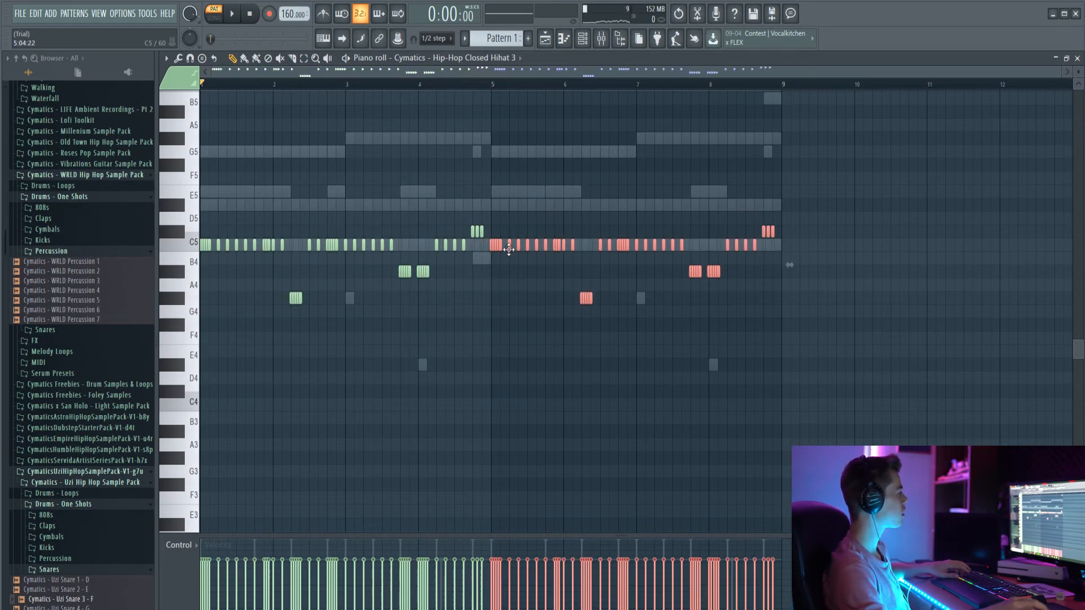
pyautogui.hotkey('ctrl', 'd')
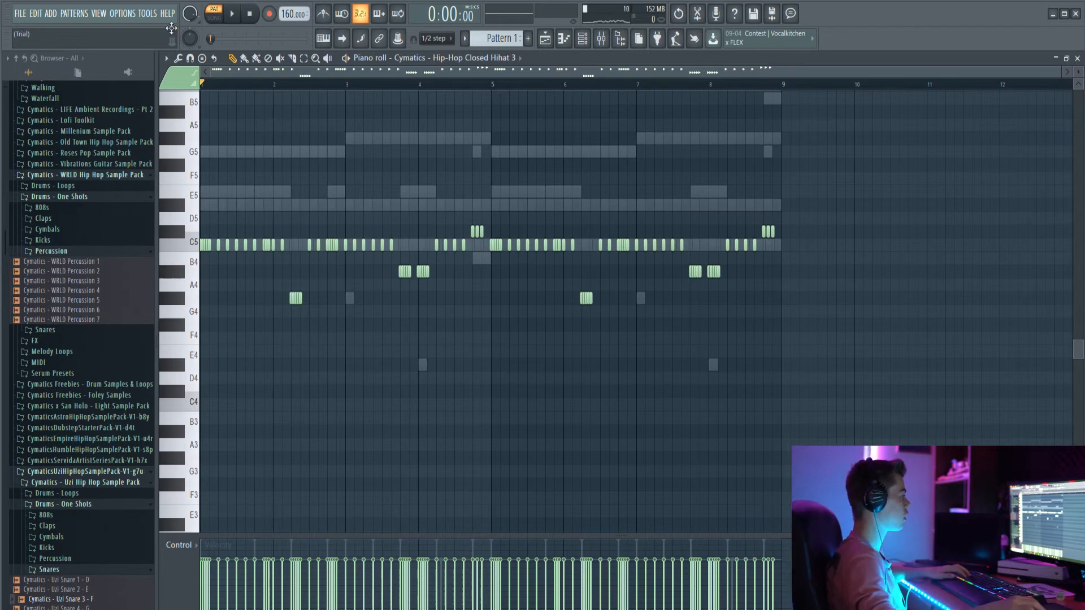
# Replace the hi-hat roll at the start of bar 5 with single C5 hits on steps 1 and 3 and audition it.
pyautogui.press('space')
pyautogui.scroll(4, 512, 174)
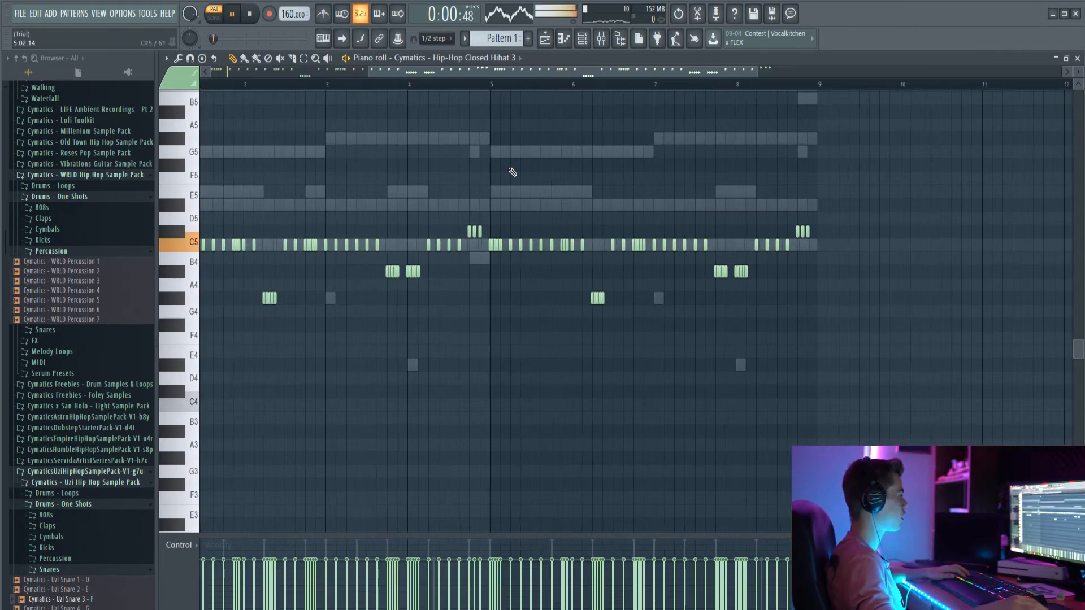
pyautogui.click(486, 84)
pyautogui.press('space')
pyautogui.rightClick(501, 244)
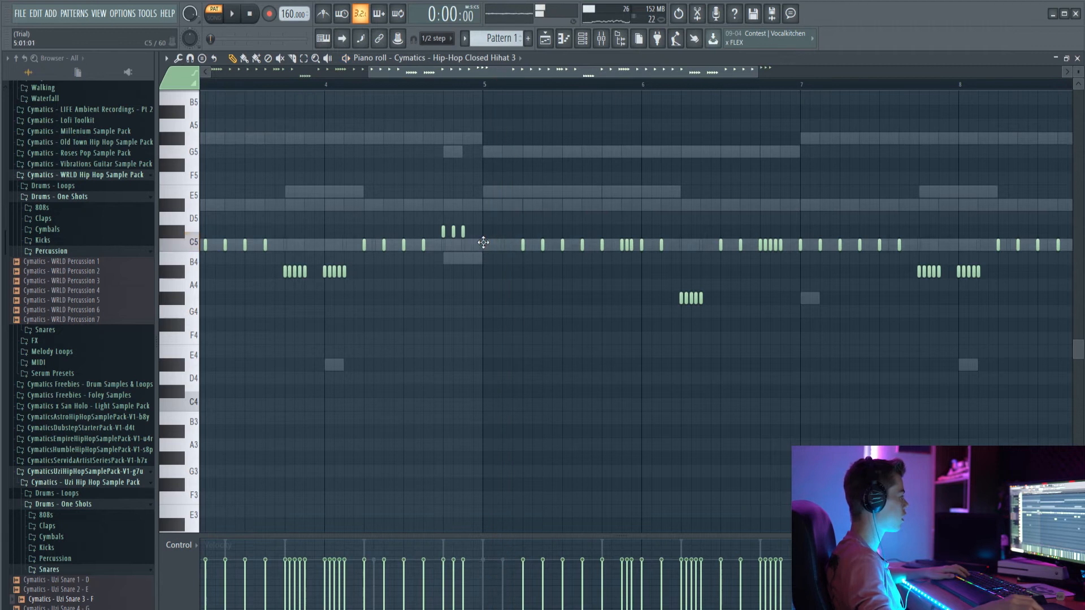
pyautogui.press('space')
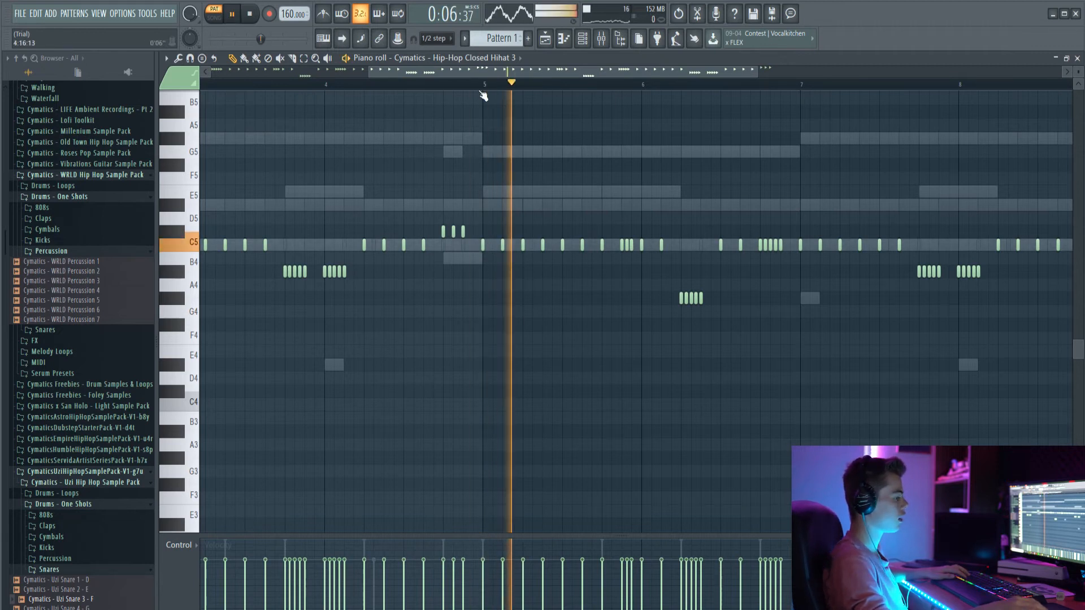
pyautogui.press('space')
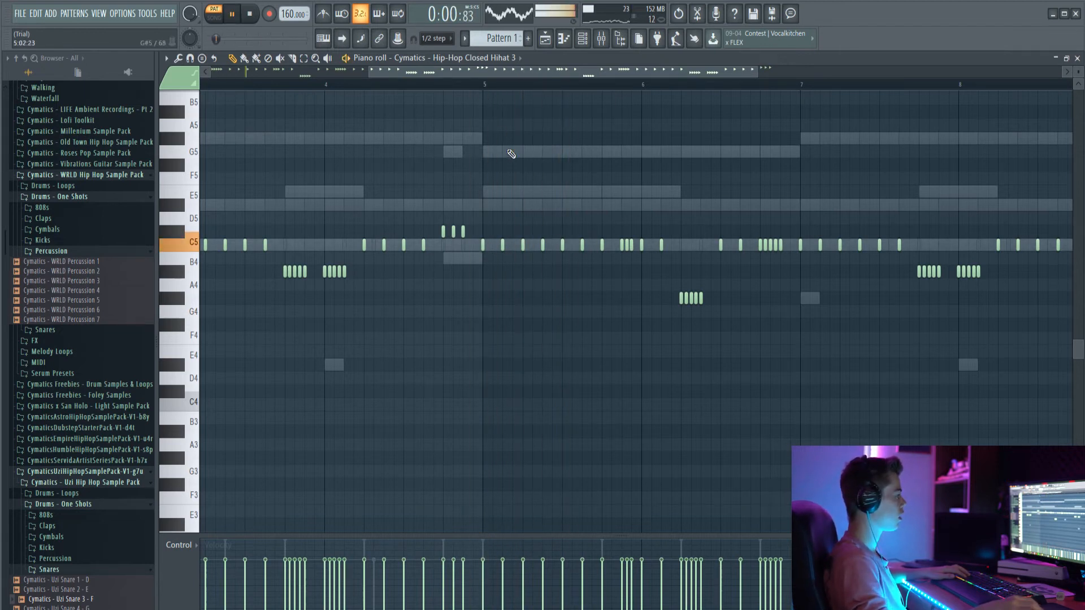
# Add a C#5 hi-hat hit on step 8 of bar 5 and play the section from bar 5.
pyautogui.press('space')
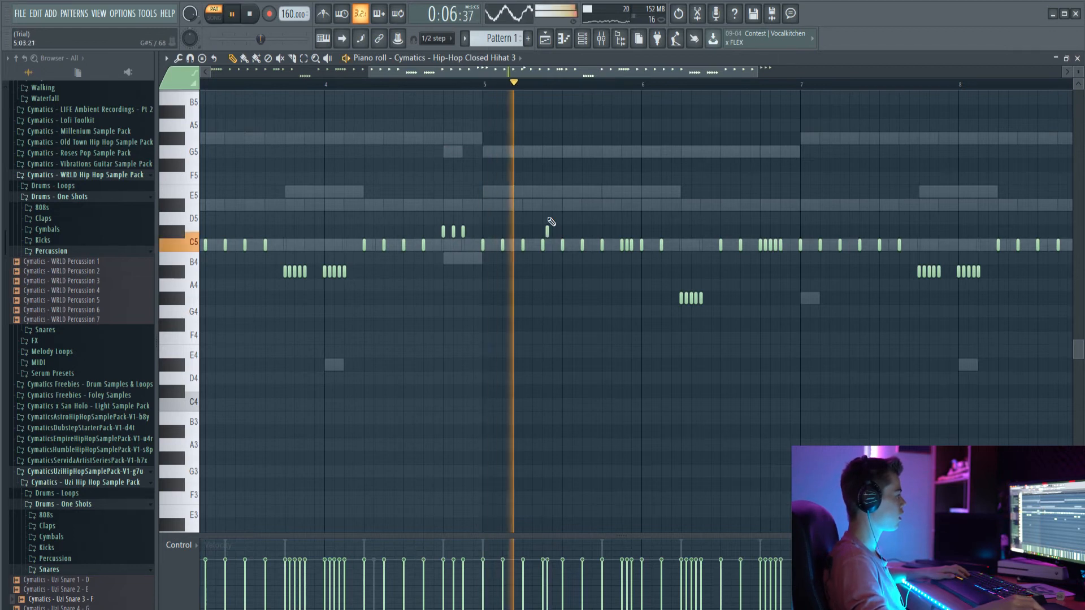
pyautogui.press('space')
pyautogui.press('space')
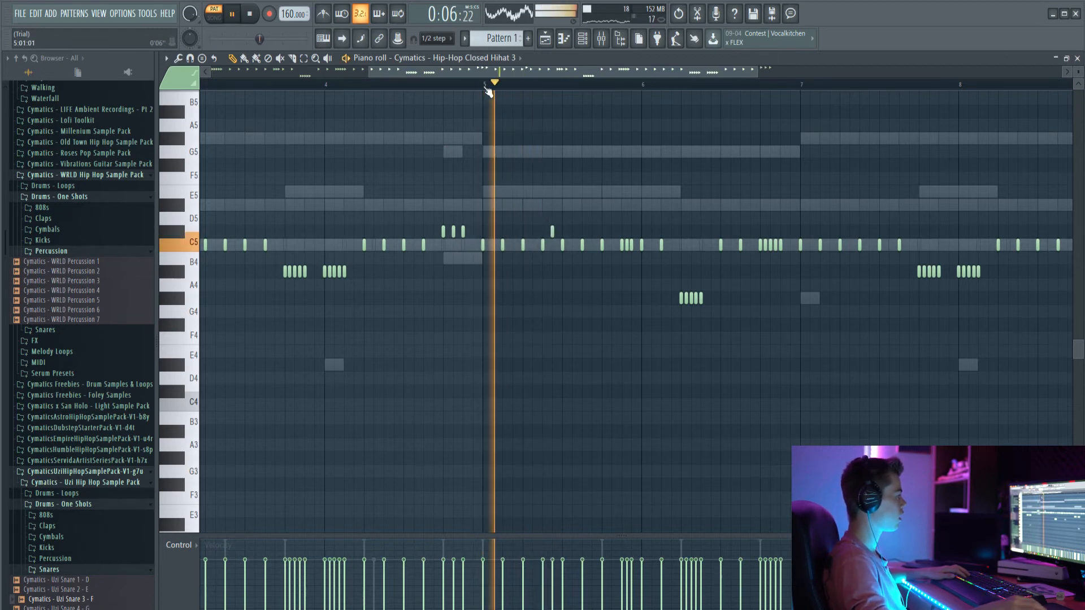
pyautogui.press('space')
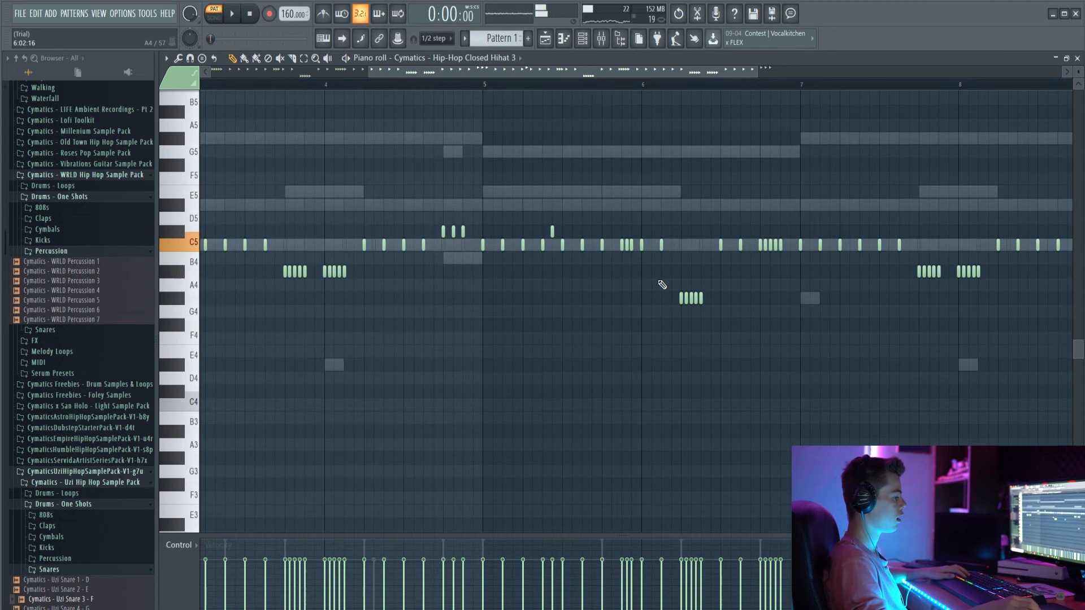
pyautogui.press('space')
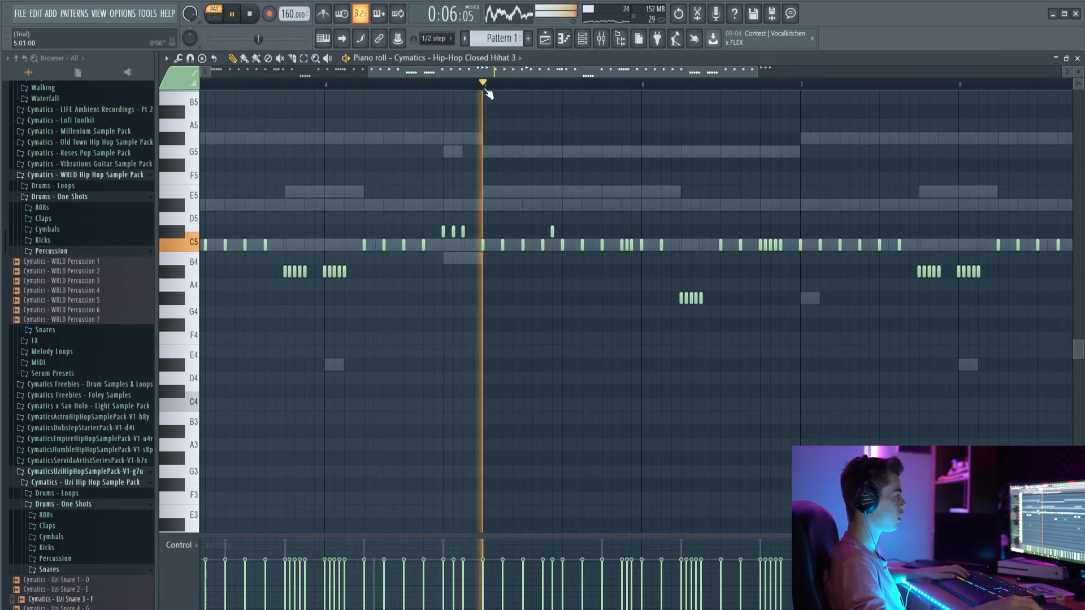
pyautogui.press('space')
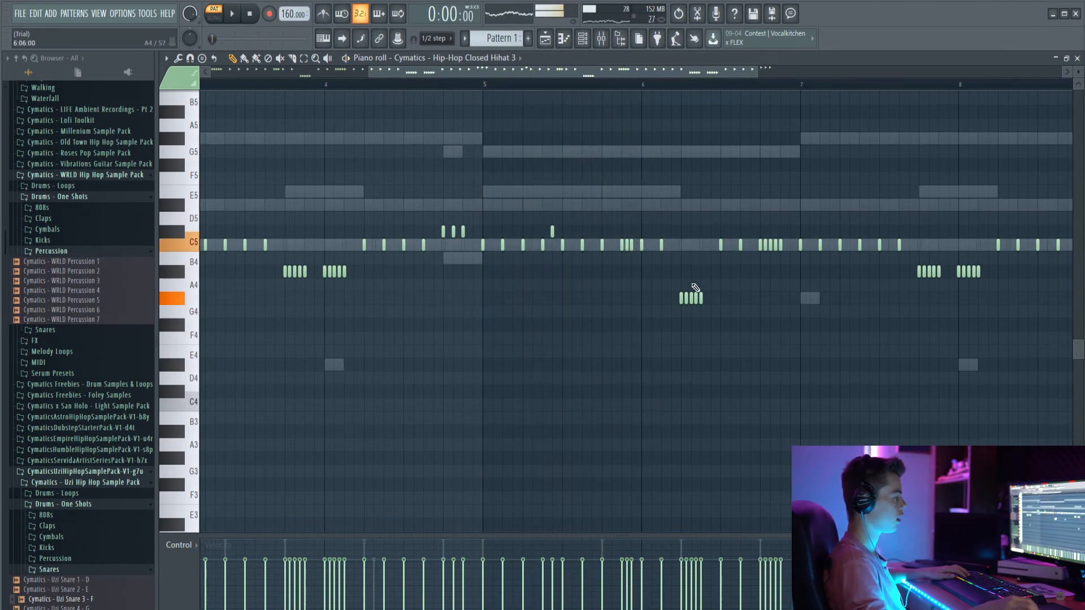
# Raise the hi-hat roll on steps 5 to 7 of bar 6 to C5 and lower the roll on steps 13 to 15 to G#4.
pyautogui.moveTo(677, 304); pyautogui.dragTo(678, 304)
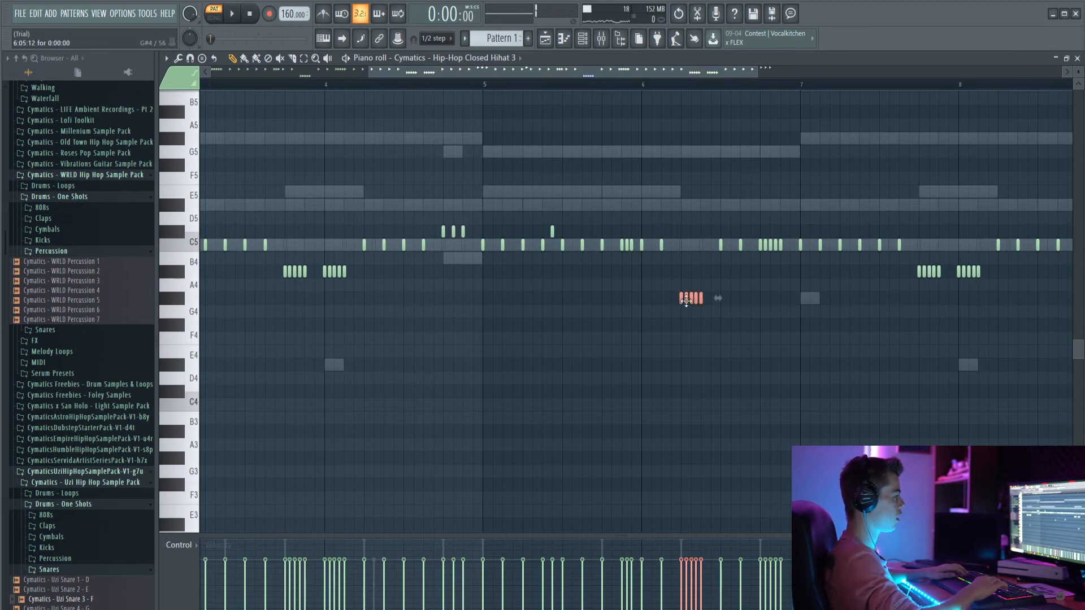
pyautogui.press('Up')
pyautogui.press('Up')
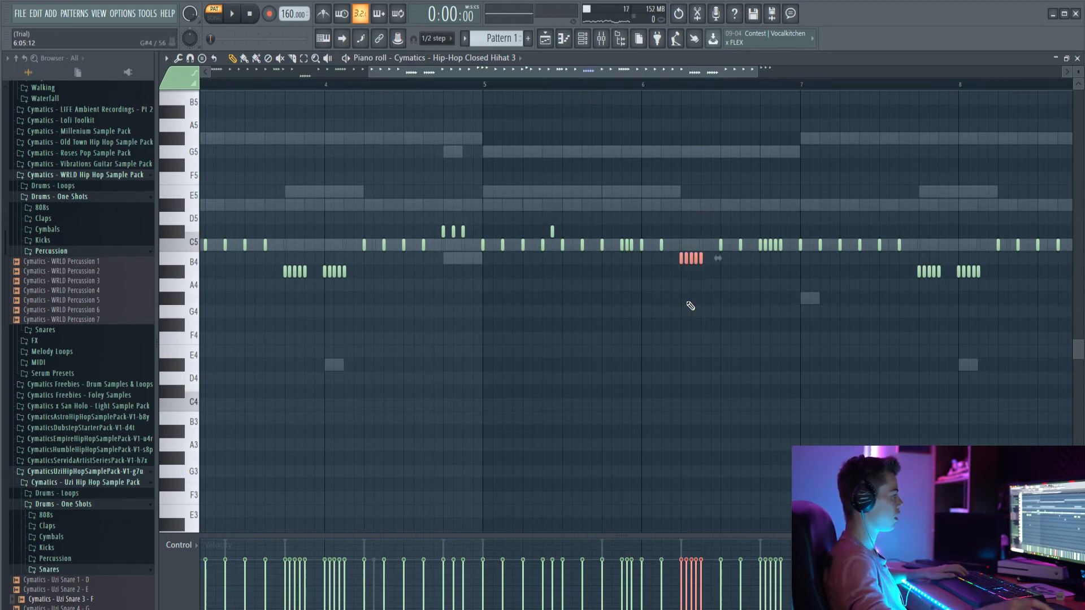
pyautogui.moveTo(788, 259); pyautogui.dragTo(753, 247)
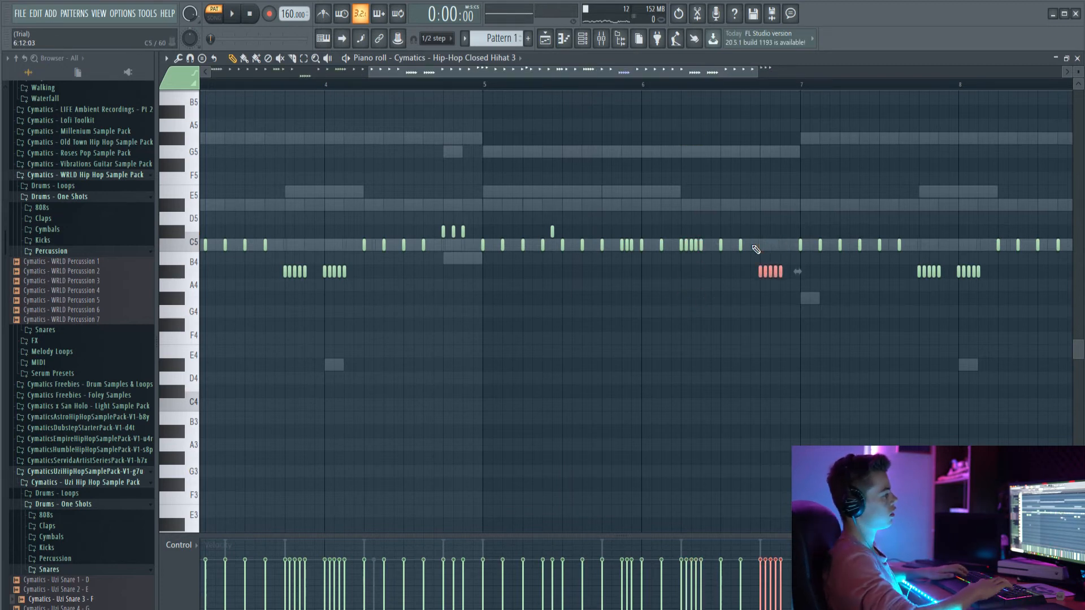
pyautogui.press('Down')
pyautogui.press('Down')
pyautogui.keyDown('ctrl'); pyautogui.click(699, 286); pyautogui.keyUp('ctrl')
pyautogui.scroll(-4, 699, 286)
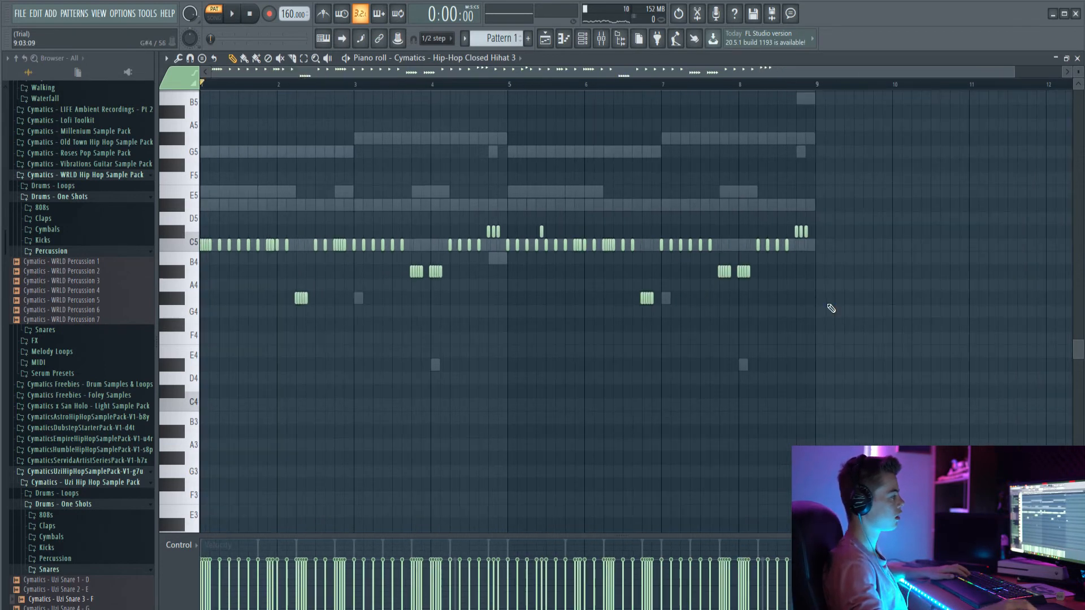
pyautogui.scroll(-1, 832, 295)
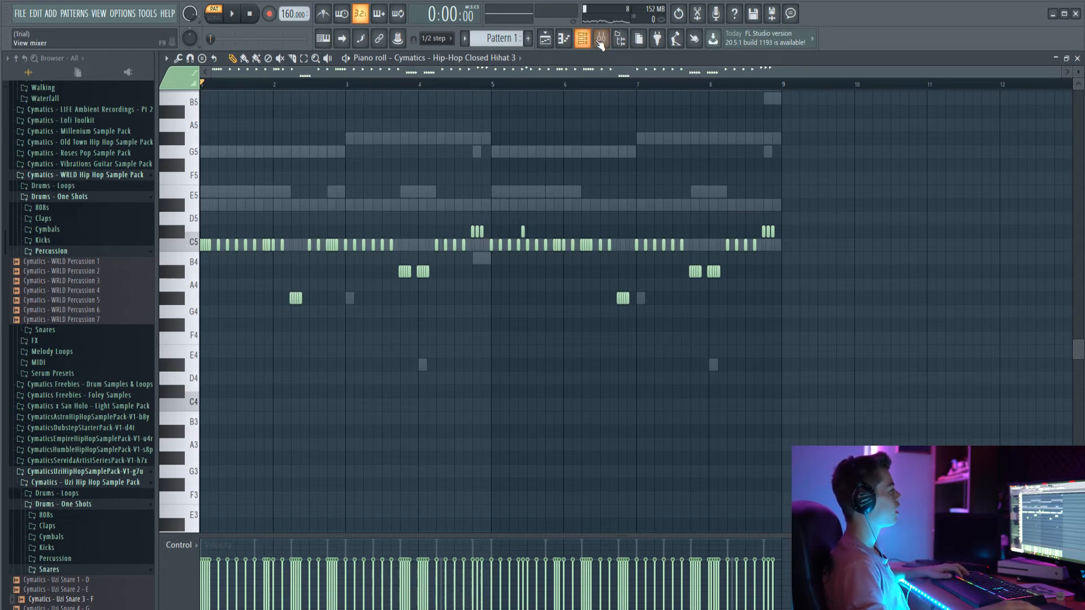
# Add the nm - blu hat sample from the Nick Mira Forge Drum Kit's Open Hats as a new channel above the snare.
pyautogui.click(564, 39)
pyautogui.scroll(-4, 99, 376)
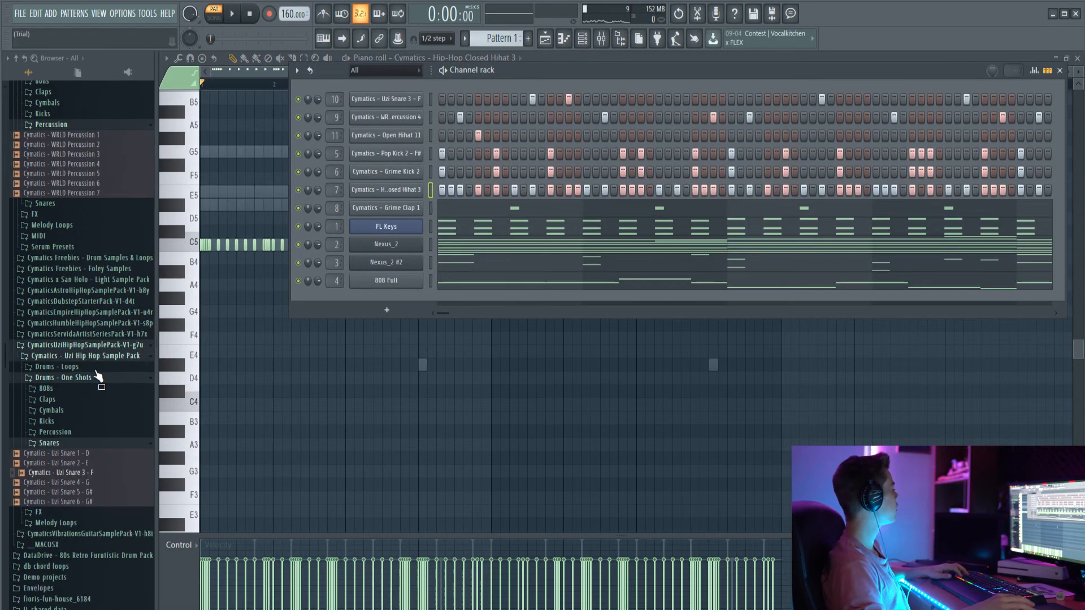
pyautogui.scroll(-10, 99, 376)
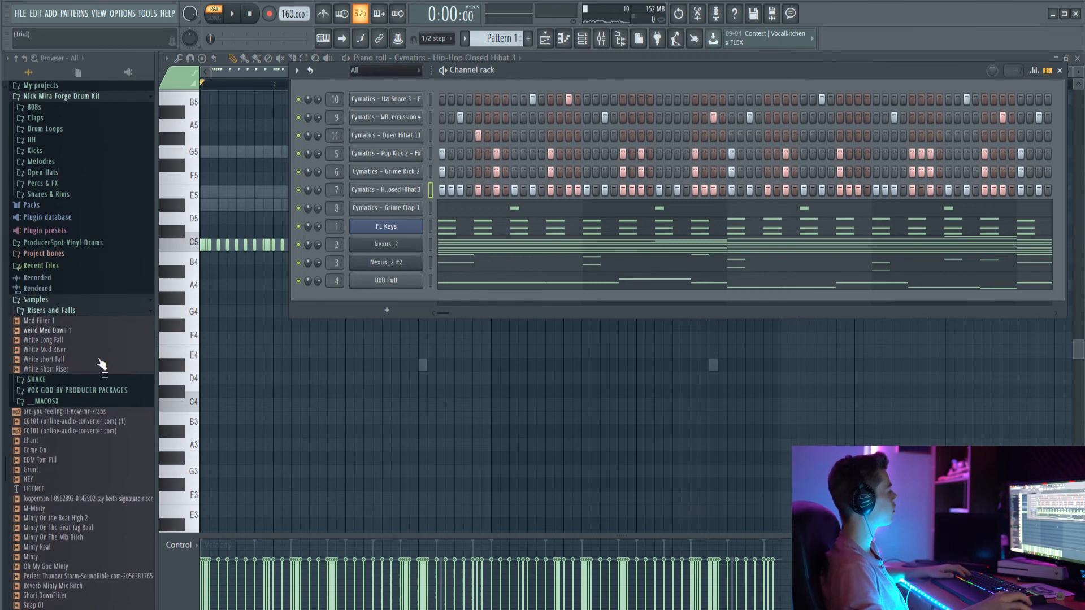
pyautogui.scroll(9, 73, 286)
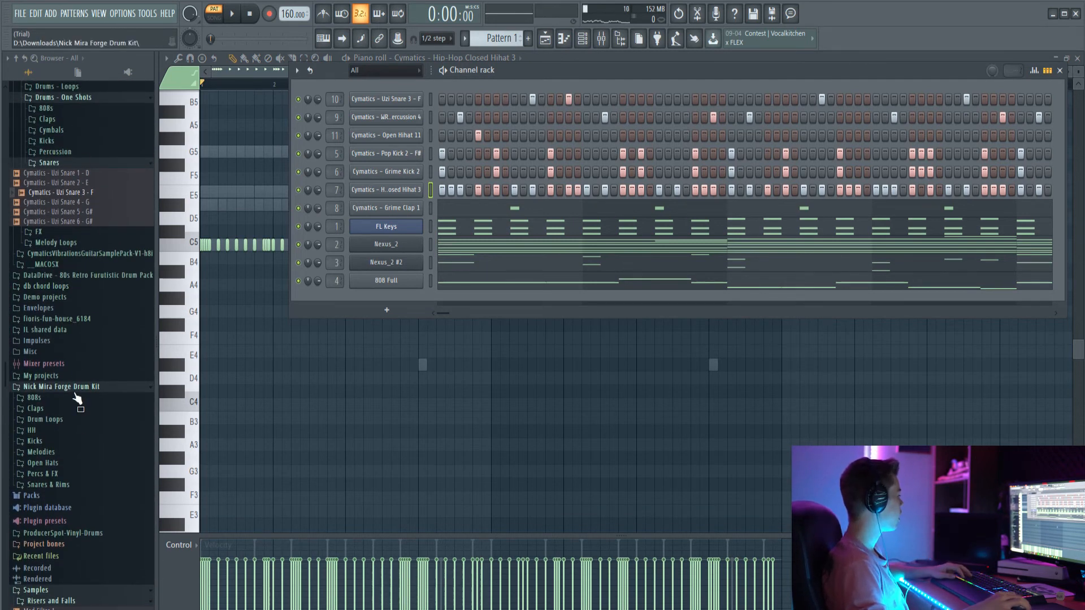
pyautogui.click(67, 464)
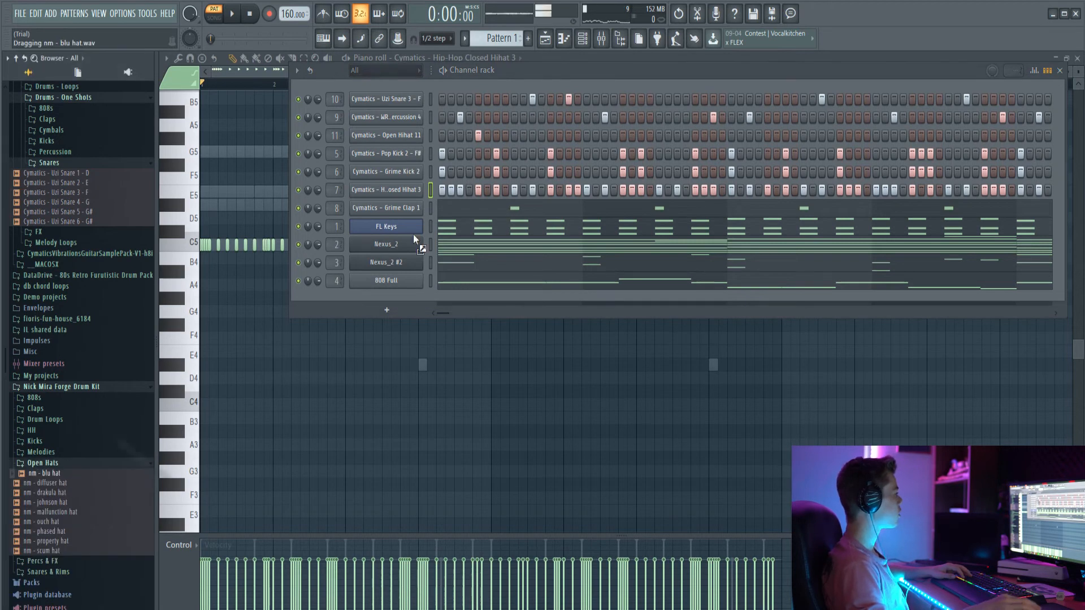
pyautogui.moveTo(413, 235); pyautogui.dragTo(402, 91)
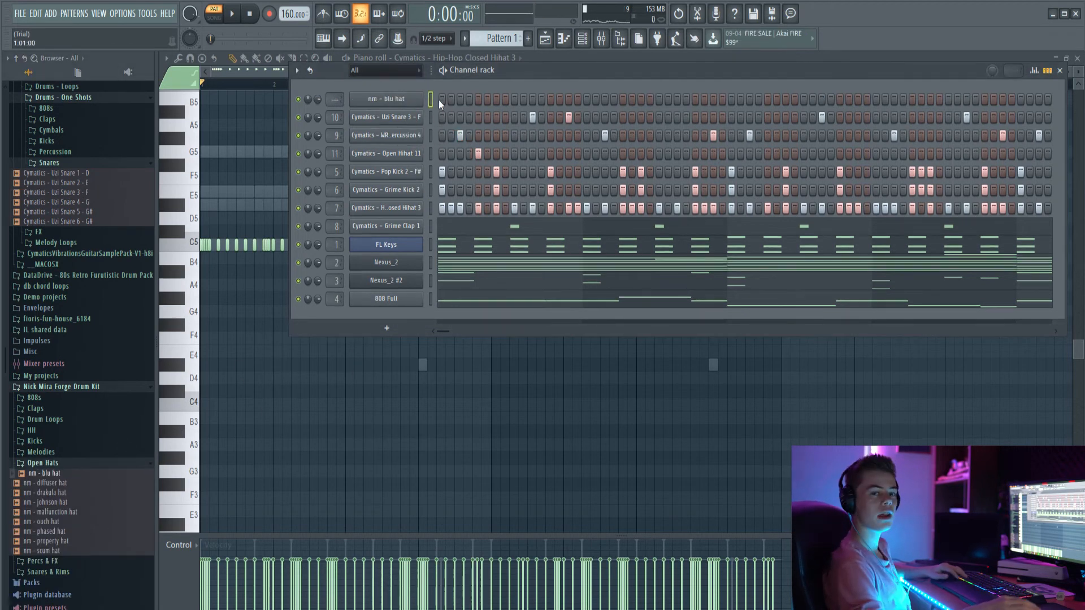
# Place an nm - blu hat hit on the first step and route the channel to mixer insert 12.
pyautogui.click(442, 99)
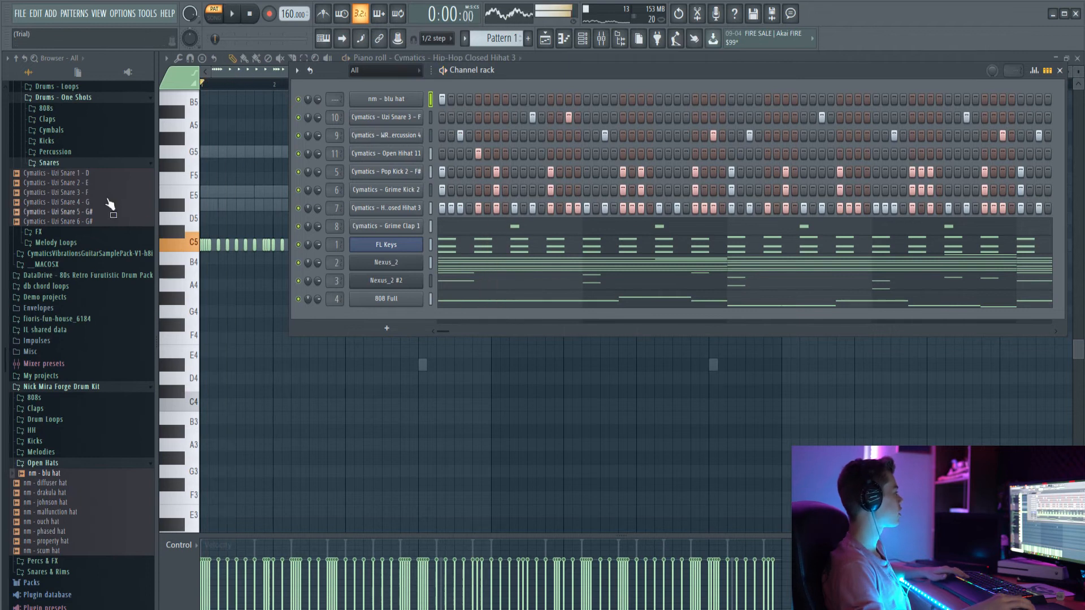
pyautogui.scroll(9, 82, 183)
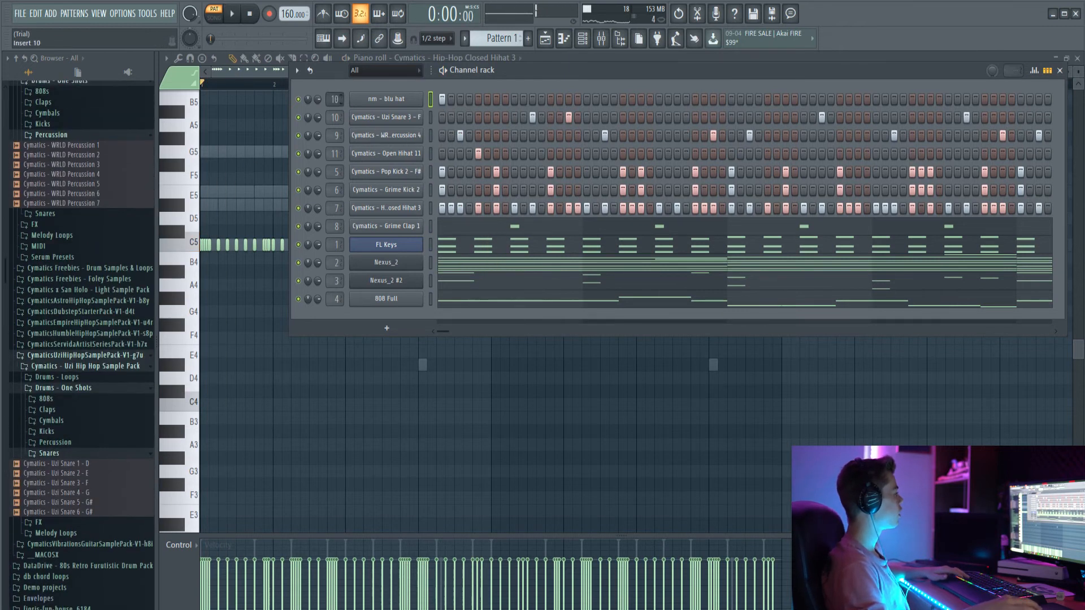
pyautogui.click(601, 38)
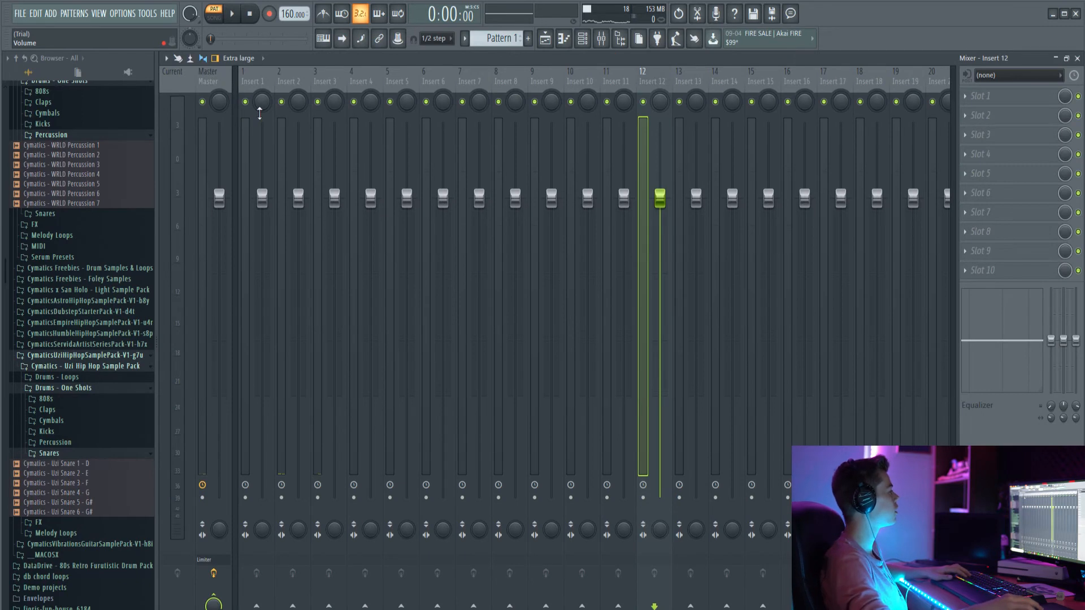
# Mute mixer inserts 1 to 3, listen to the drums and 808 without the melodies, and unmute them.
pyautogui.moveTo(247, 104); pyautogui.dragTo(301, 110)
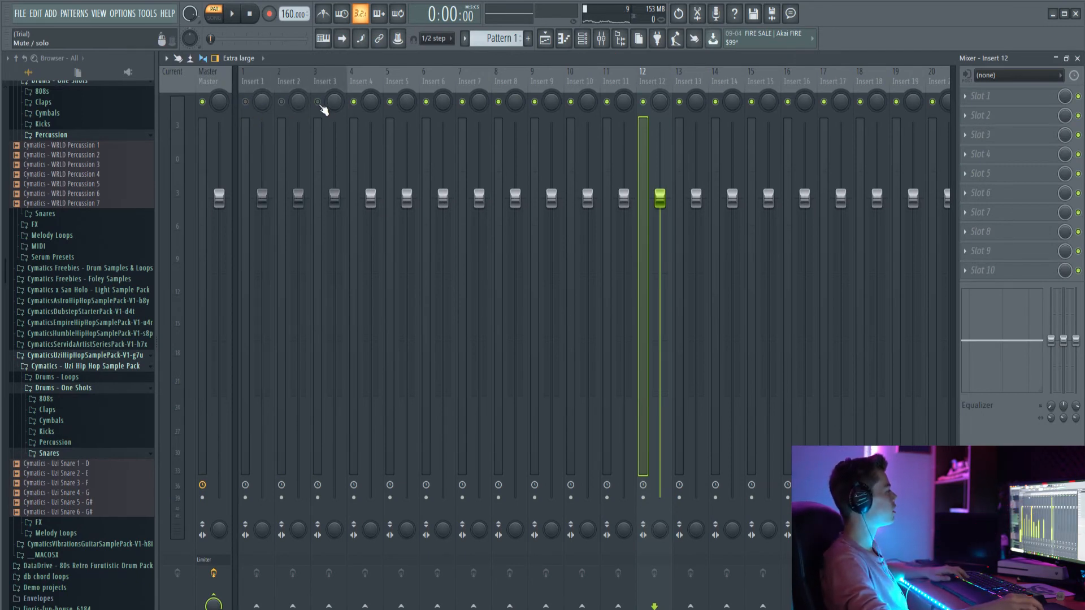
pyautogui.press('space')
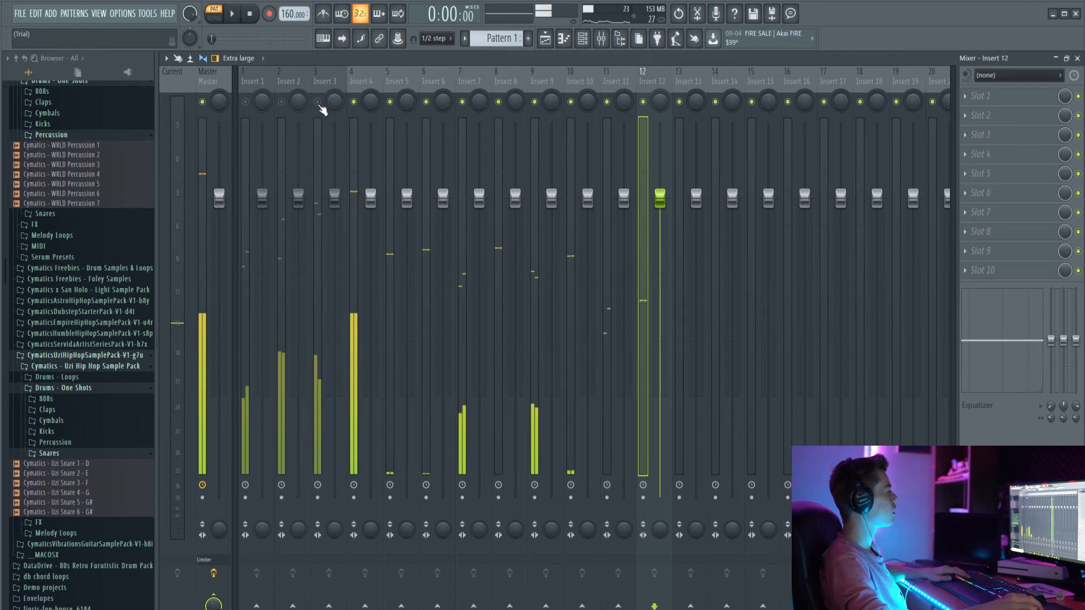
pyautogui.moveTo(319, 105); pyautogui.dragTo(253, 110)
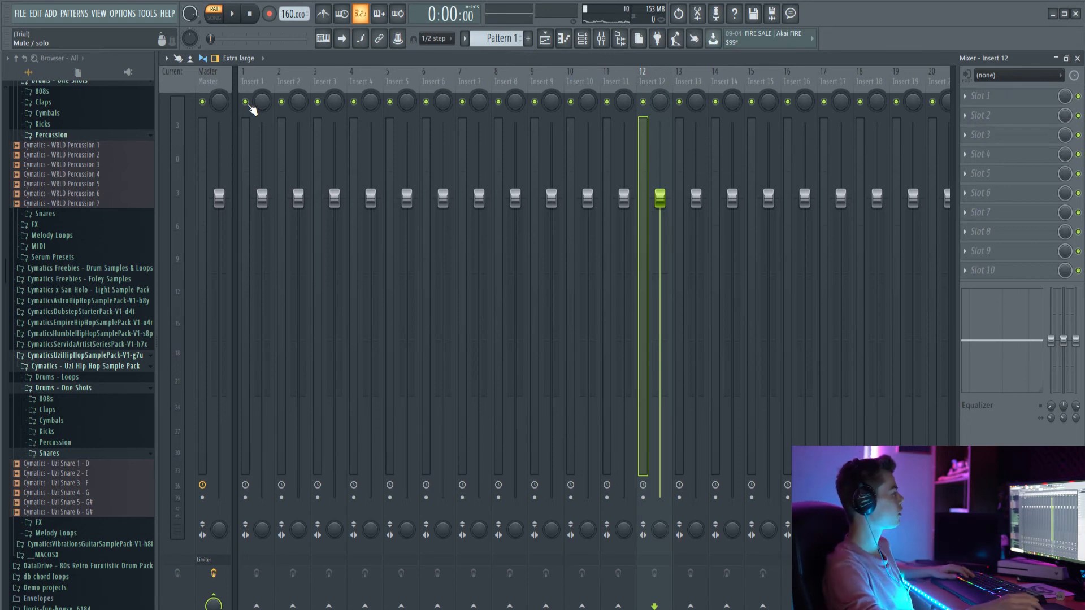
# Solo mixer insert 1 and play the pattern to hear it alone.
pyautogui.rightClick(251, 108)
pyautogui.press('space')
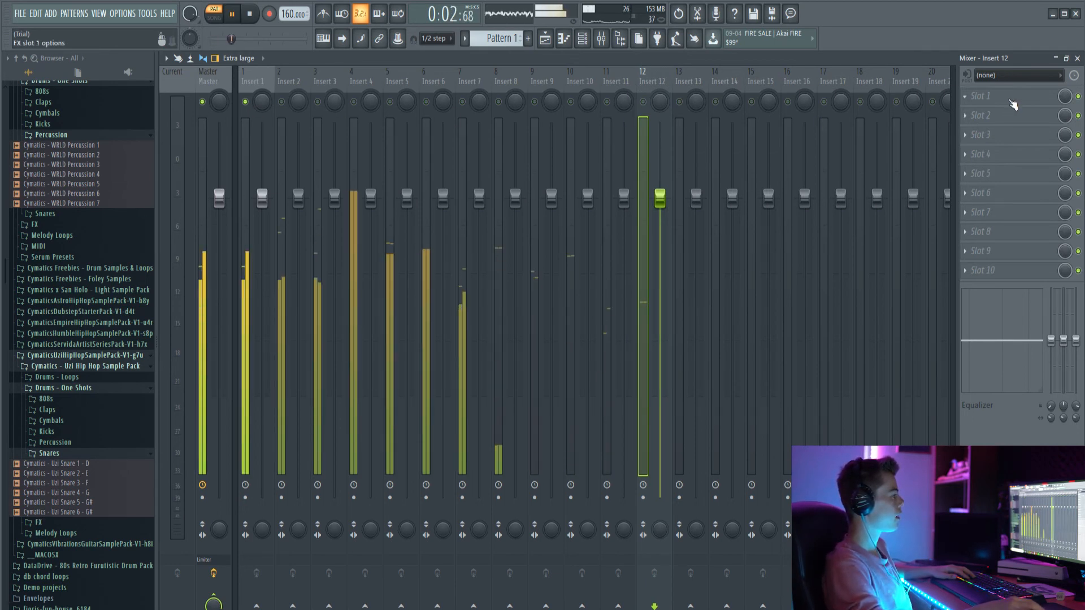
pyautogui.press('space')
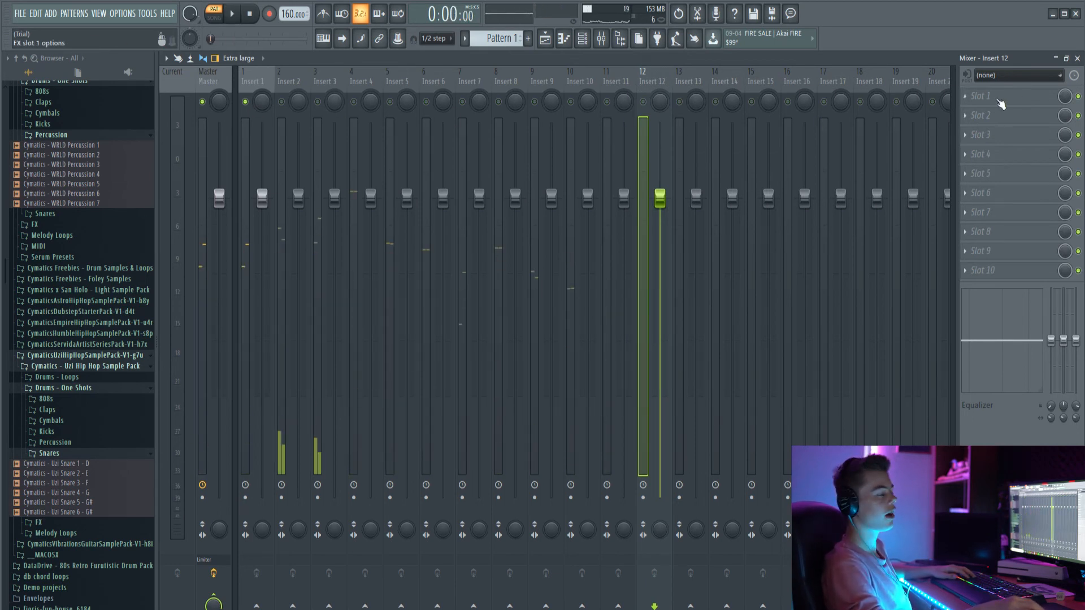
pyautogui.click(995, 99)
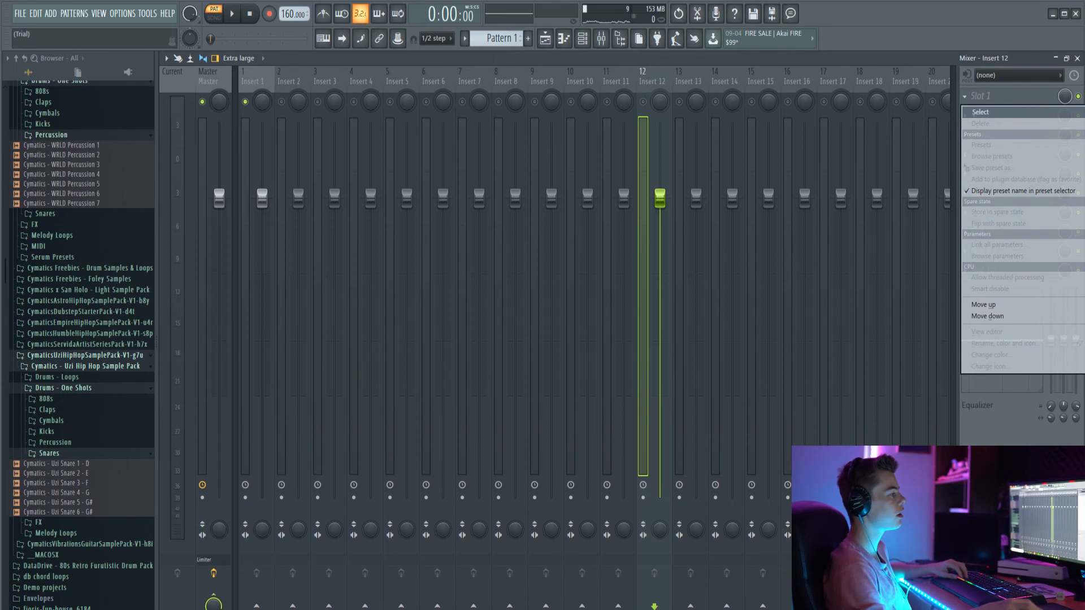
pyautogui.click(588, 279)
pyautogui.press('space')
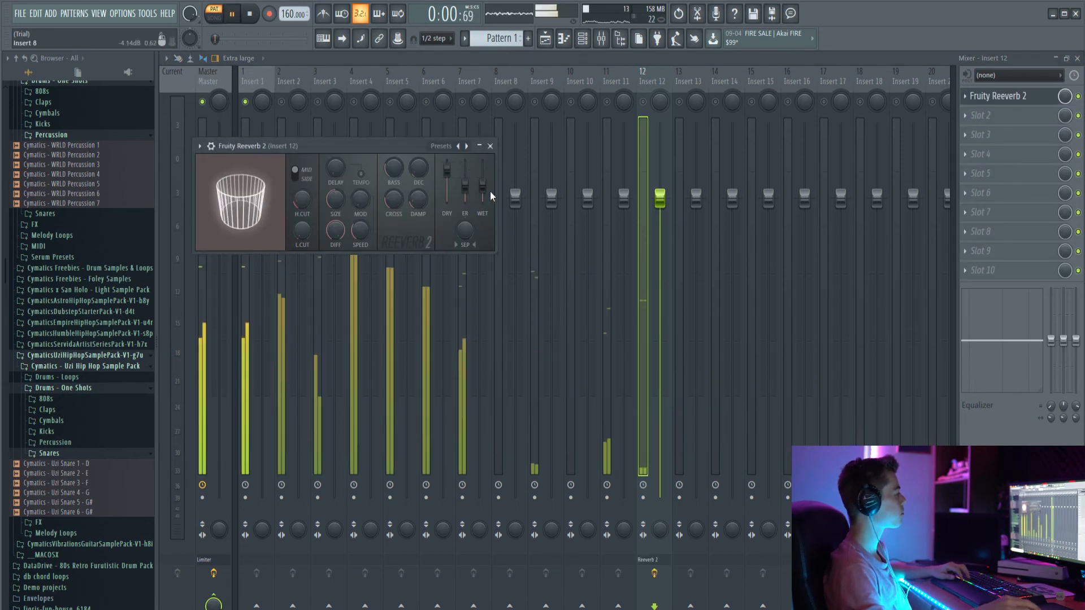
pyautogui.moveTo(482, 185); pyautogui.dragTo(447, 174)
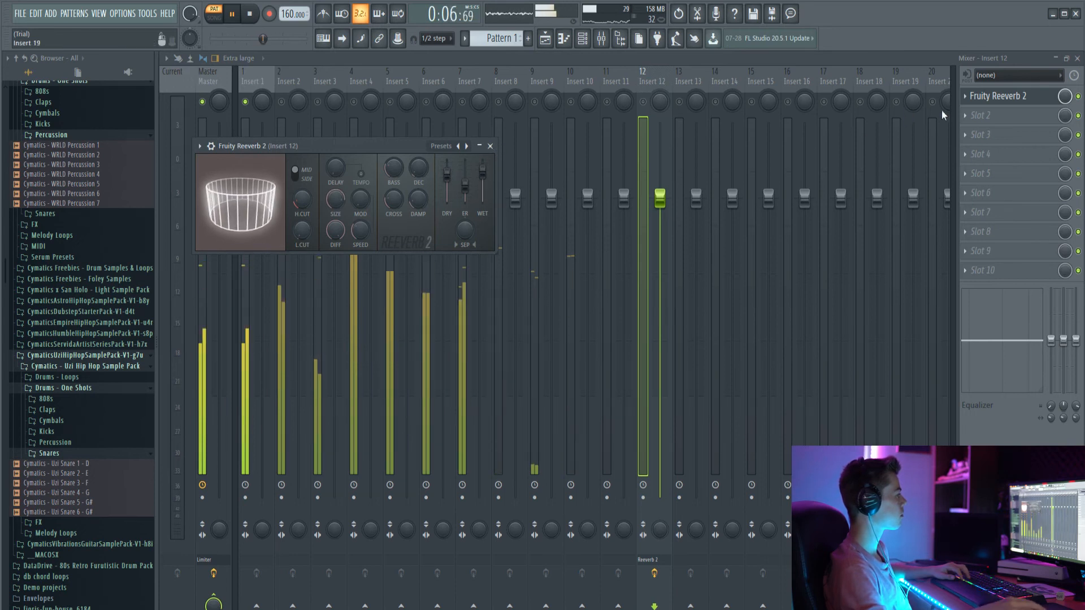
pyautogui.press('space')
pyautogui.click(490, 146)
pyautogui.click(966, 99)
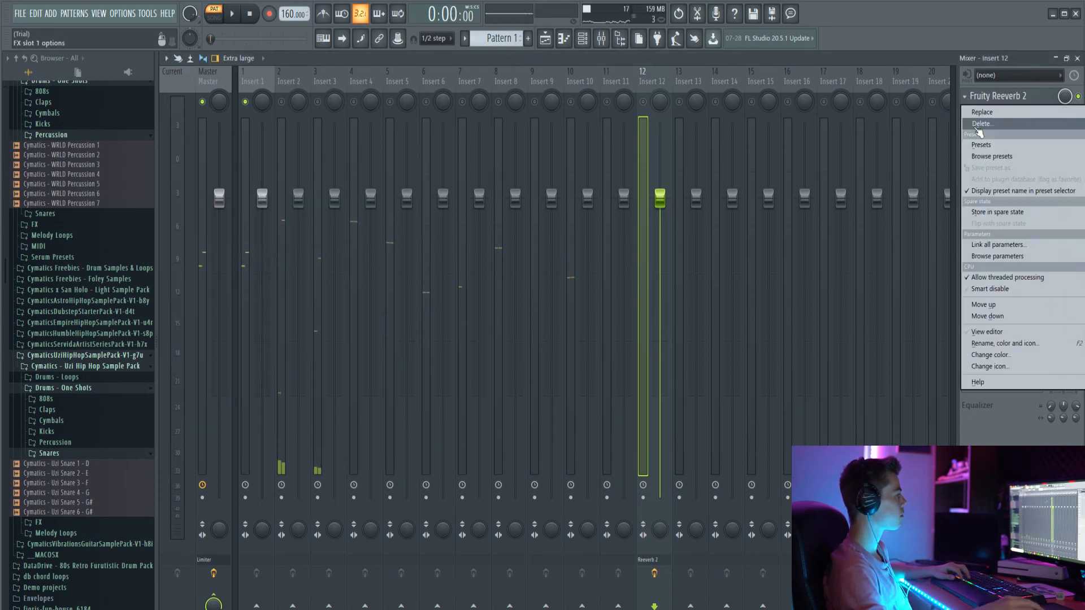
pyautogui.click(981, 123)
# Remove Fruity Reeverb 2 from mixer insert 12 and load it into the first effect slot of insert 1 instead.
pyautogui.click(246, 165)
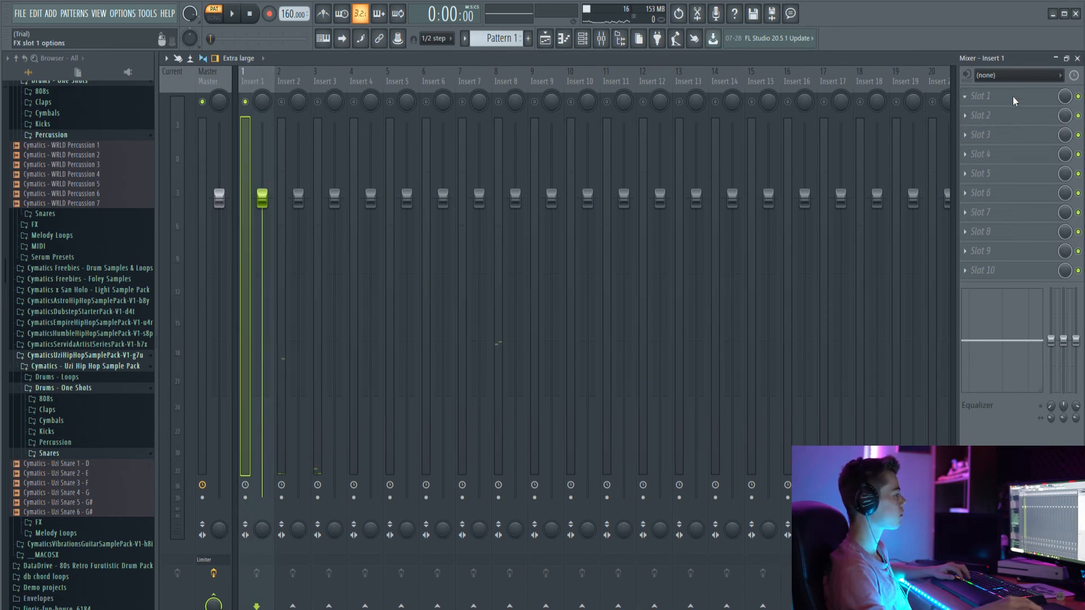
pyautogui.click(966, 96)
pyautogui.click(980, 112)
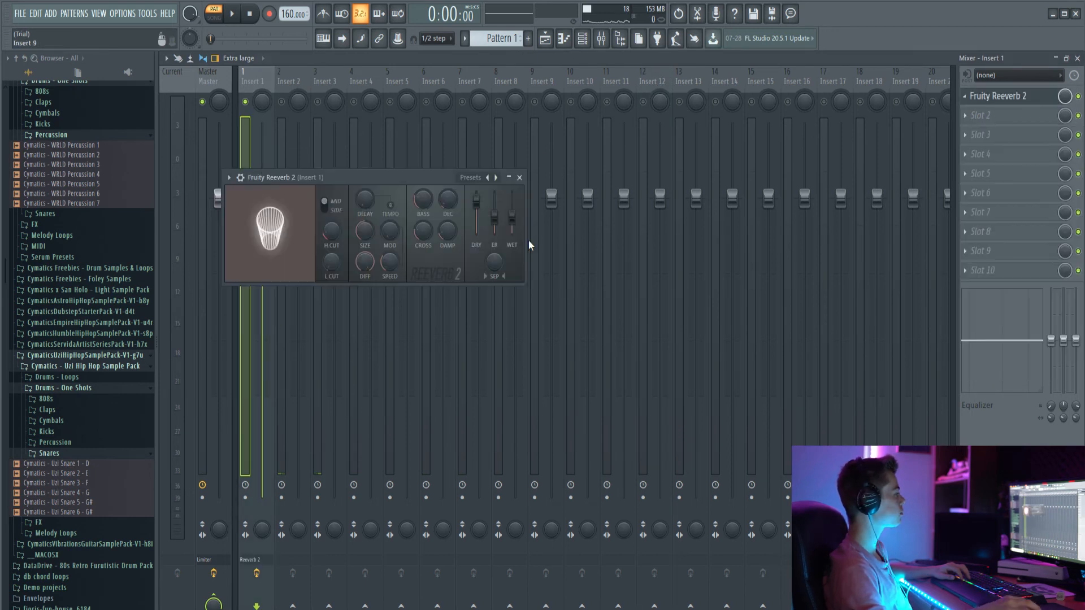
pyautogui.press('space')
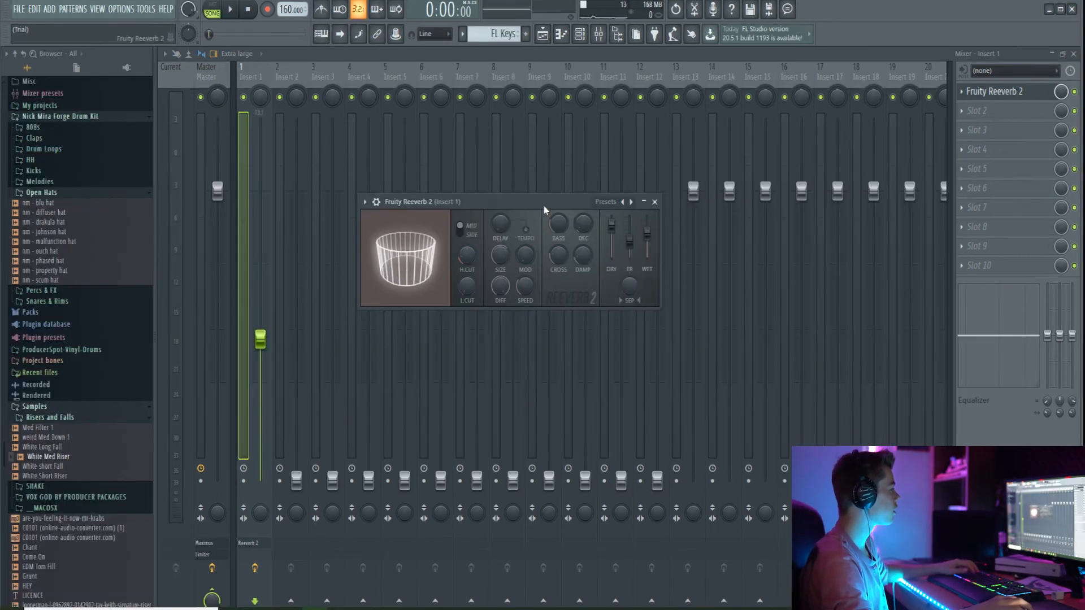
pyautogui.moveTo(543, 204); pyautogui.dragTo(508, 209)
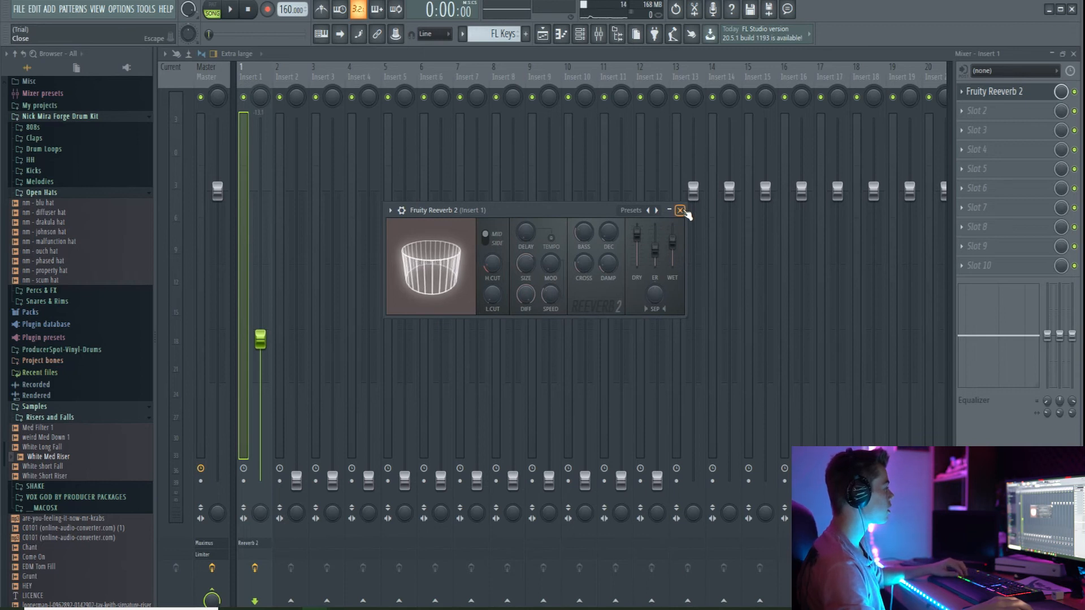
pyautogui.click(681, 210)
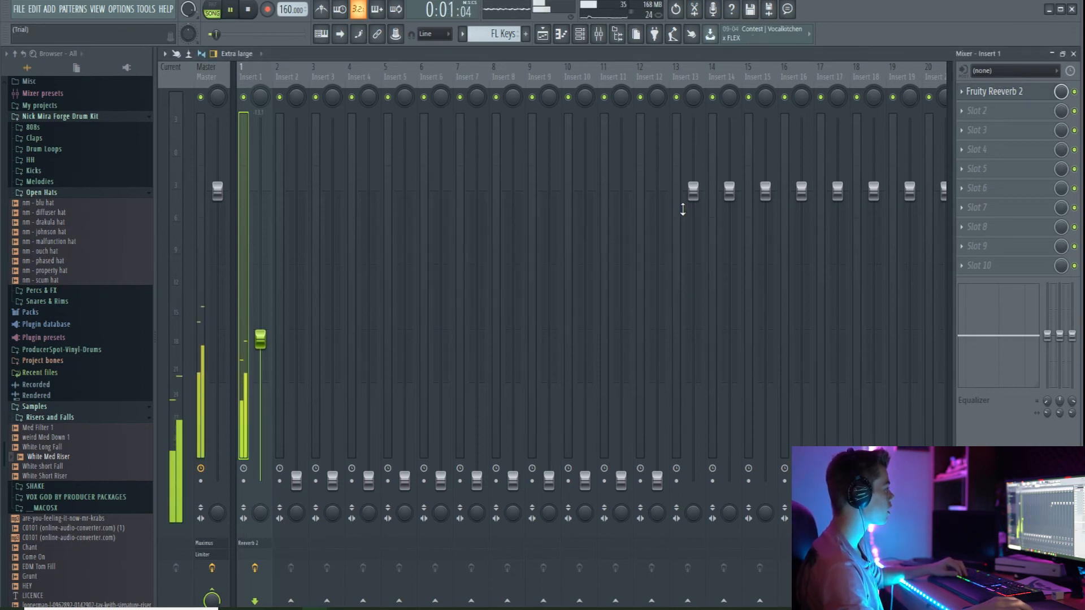
# Try insert 1's volume at 100% (0.0 dB) during playback, bring it back down and replay from the start.
pyautogui.moveTo(259, 339); pyautogui.dragTo(260, 176)
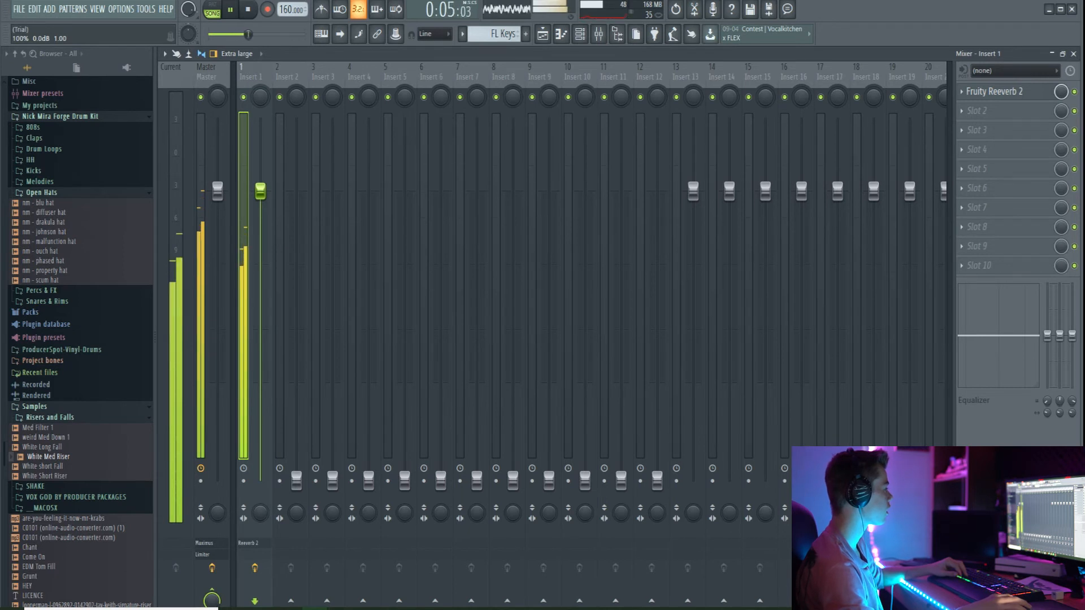
pyautogui.press('space')
pyautogui.press('space')
pyautogui.press('space')
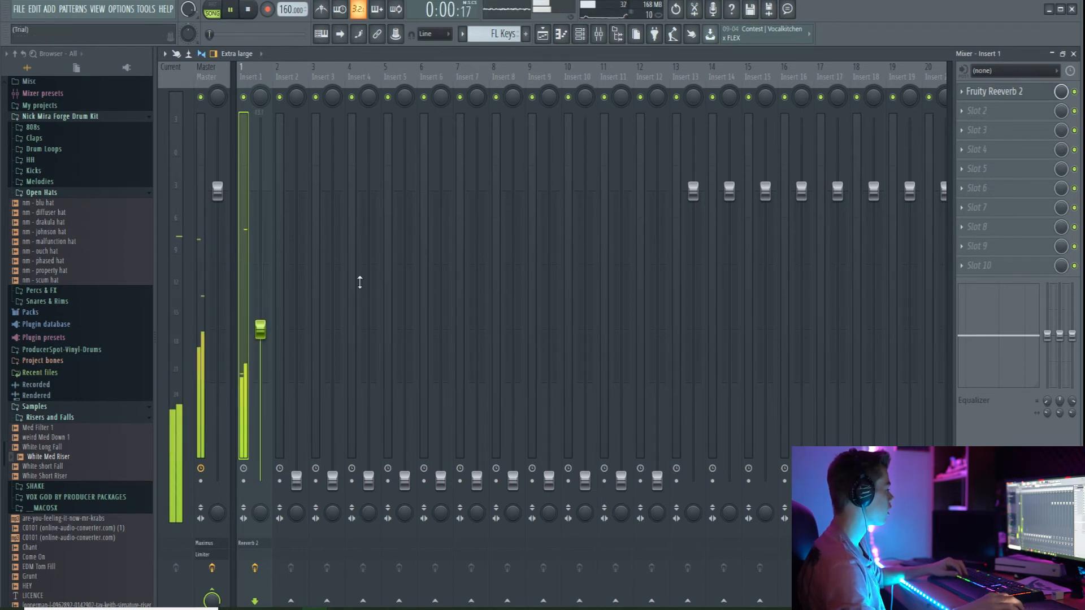
pyautogui.click(990, 112)
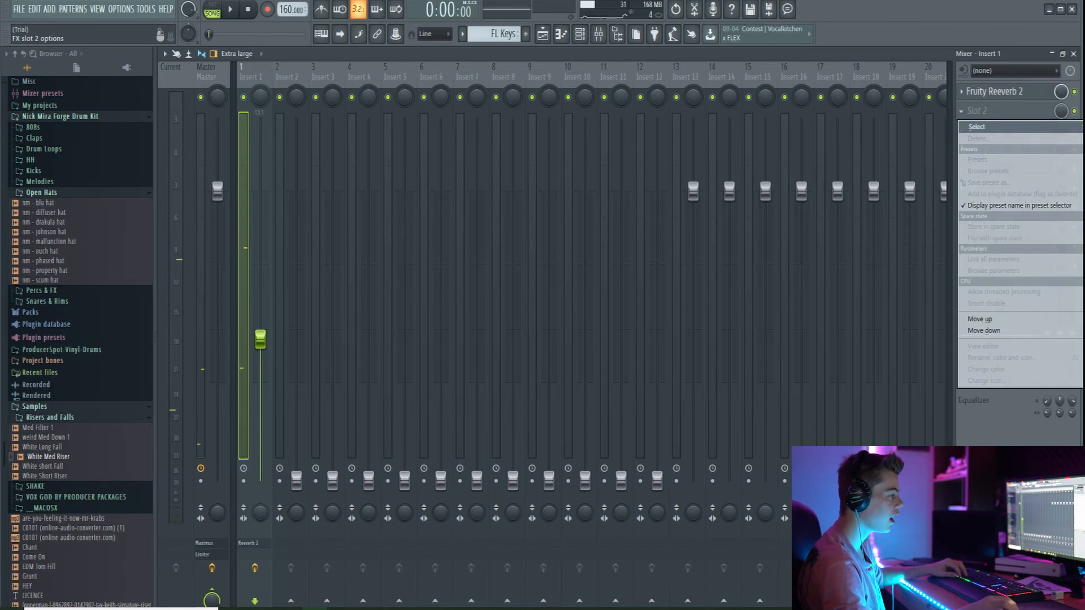
pyautogui.click(881, 299)
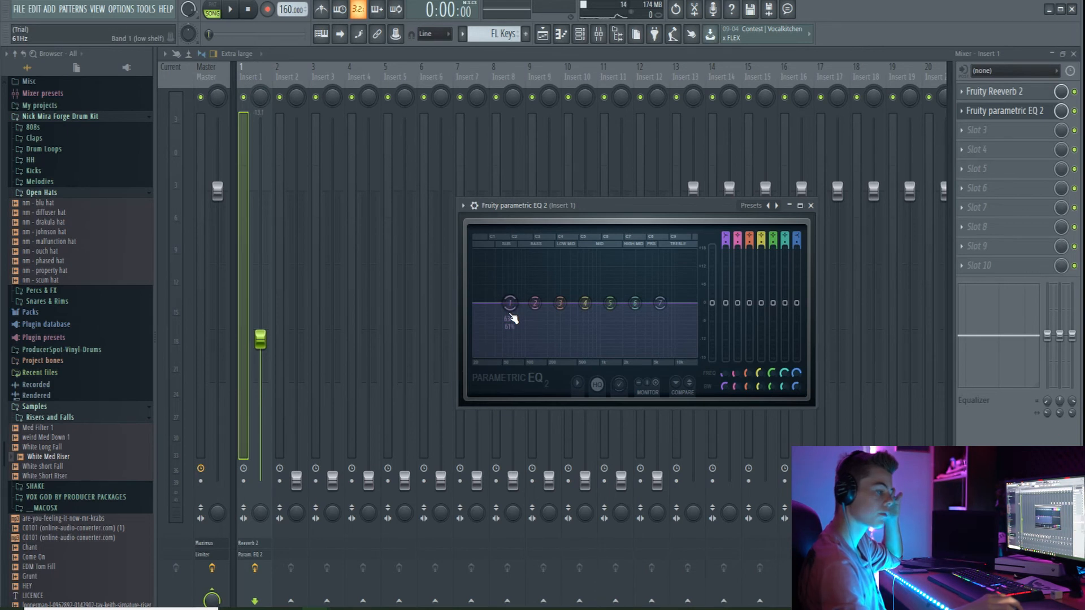
pyautogui.click(810, 205)
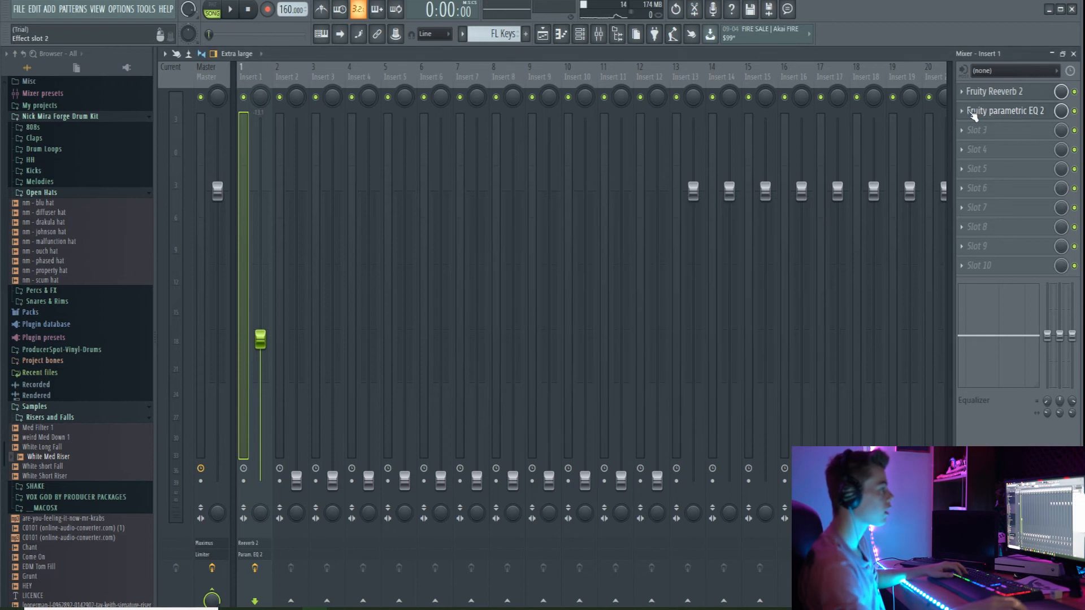
pyautogui.rightClick(976, 112)
pyautogui.click(996, 139)
# Add Fruity parametric EQ 2 to insert 1's second slot, cutting the lows and boosting the highs and band 5 by about 3.1 dB near 1237 Hz.
pyautogui.rightClick(992, 108)
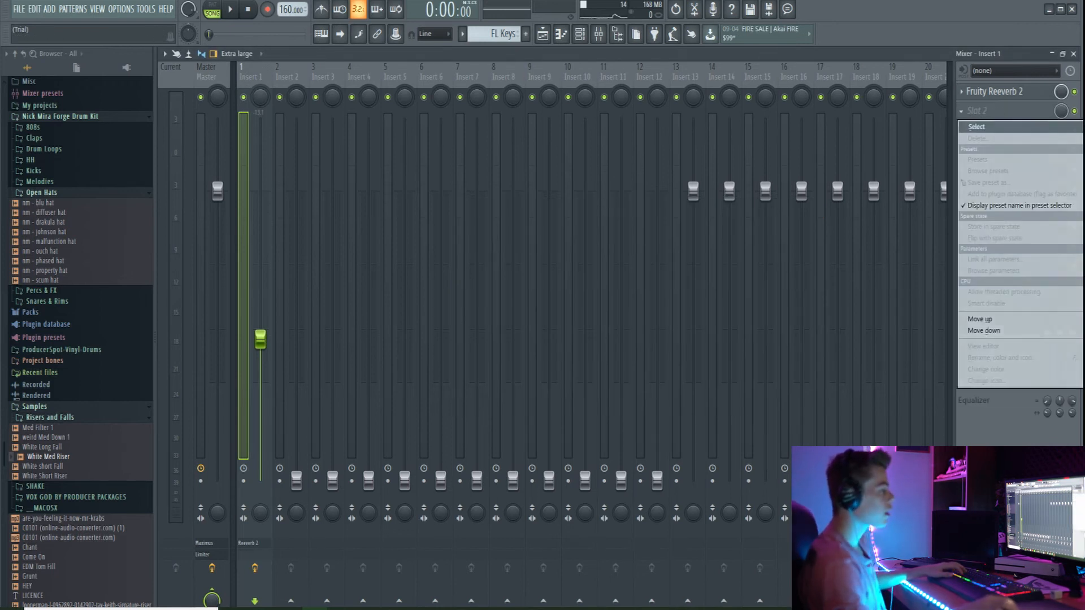
pyautogui.click(879, 347)
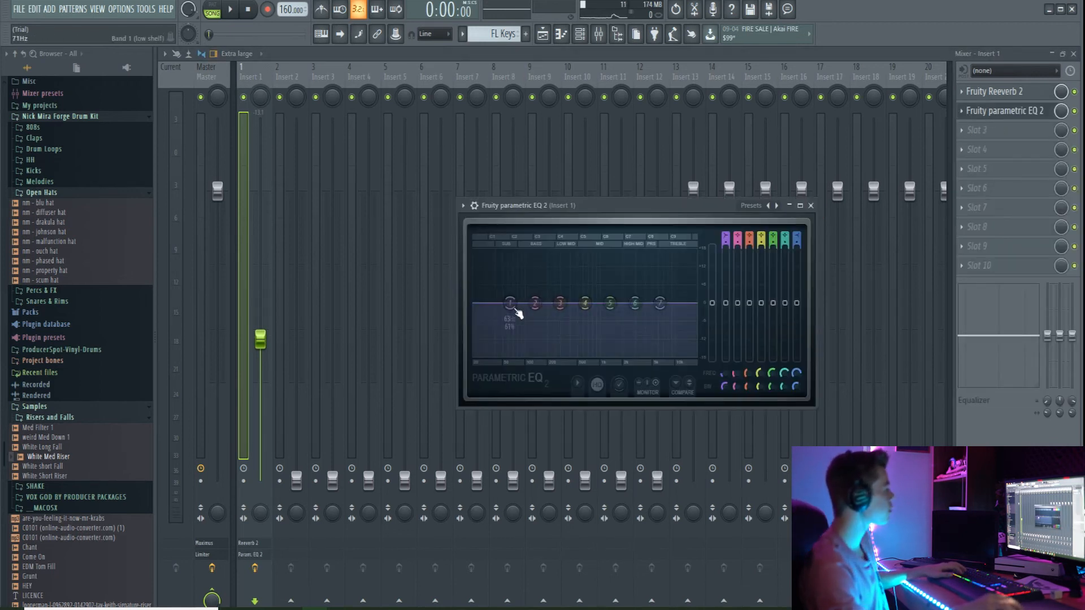
pyautogui.press('space')
pyautogui.moveTo(516, 309); pyautogui.dragTo(551, 356)
pyautogui.moveTo(659, 303); pyautogui.dragTo(606, 293)
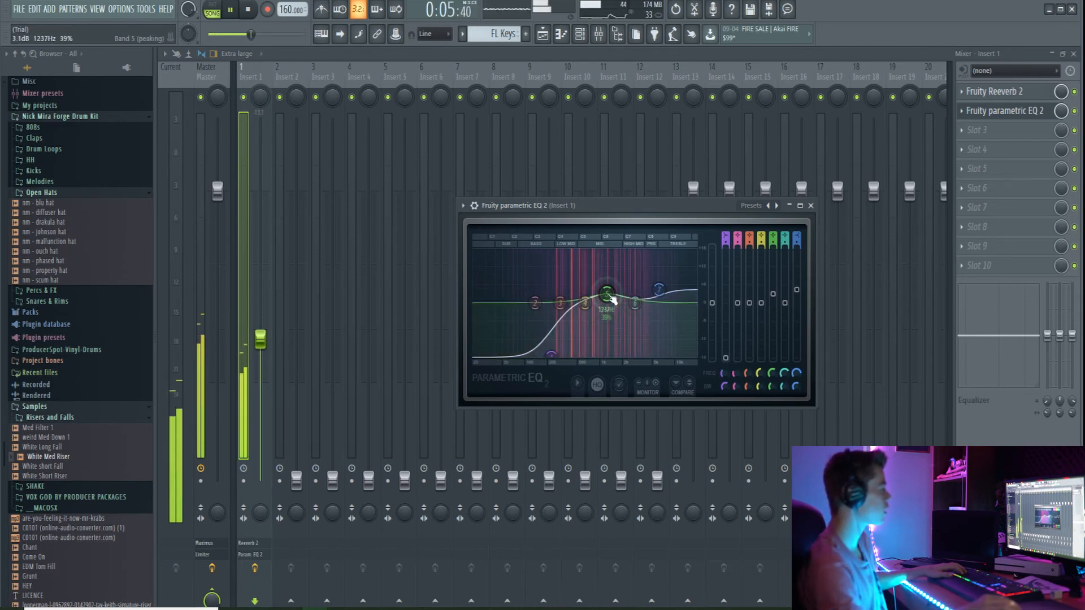
pyautogui.click(810, 206)
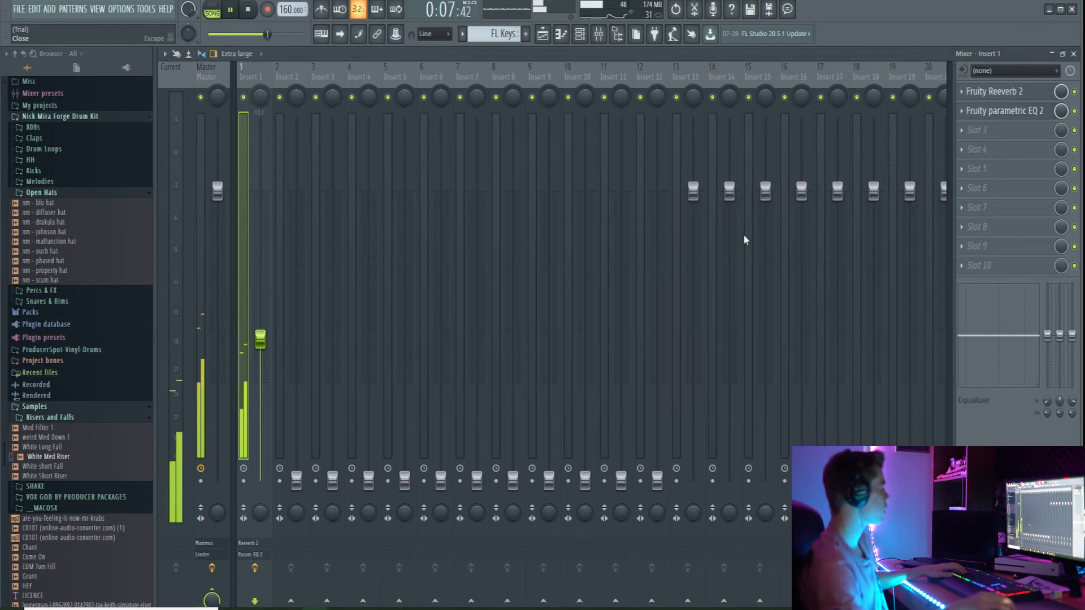
pyautogui.press('space')
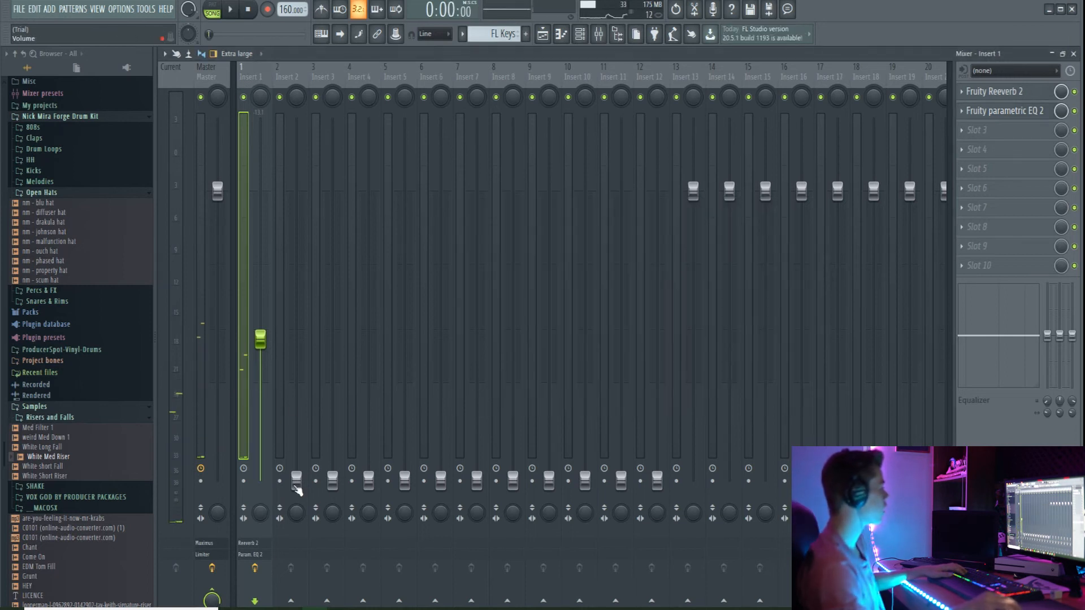
# Select mixer insert 3 and raise its volume close to 0 dB while the song plays.
pyautogui.click(295, 483)
pyautogui.click(331, 481)
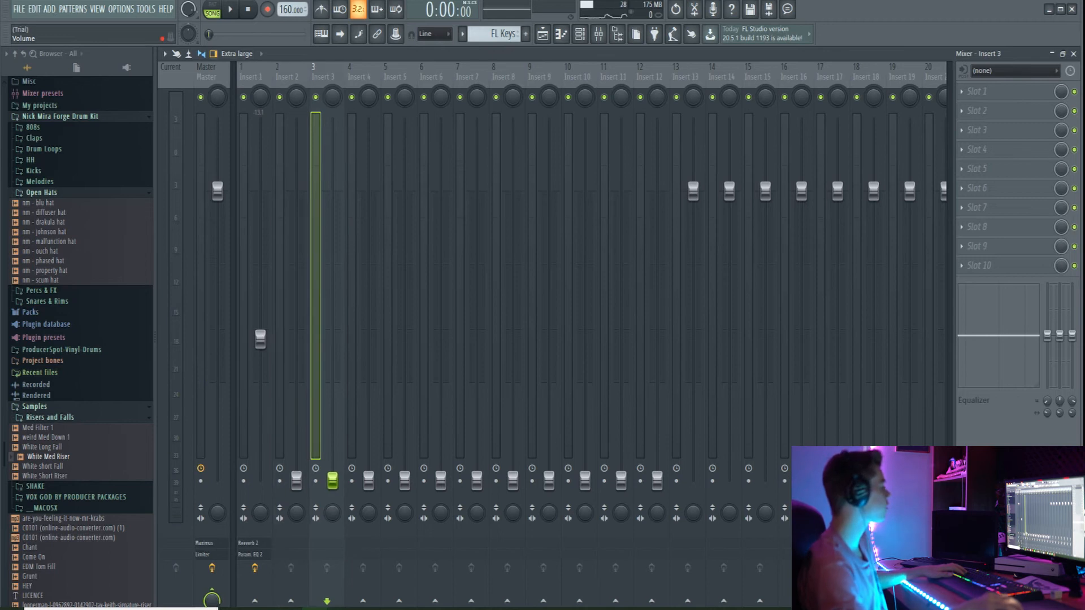
pyautogui.press('space')
pyautogui.moveTo(332, 421); pyautogui.dragTo(332, 196)
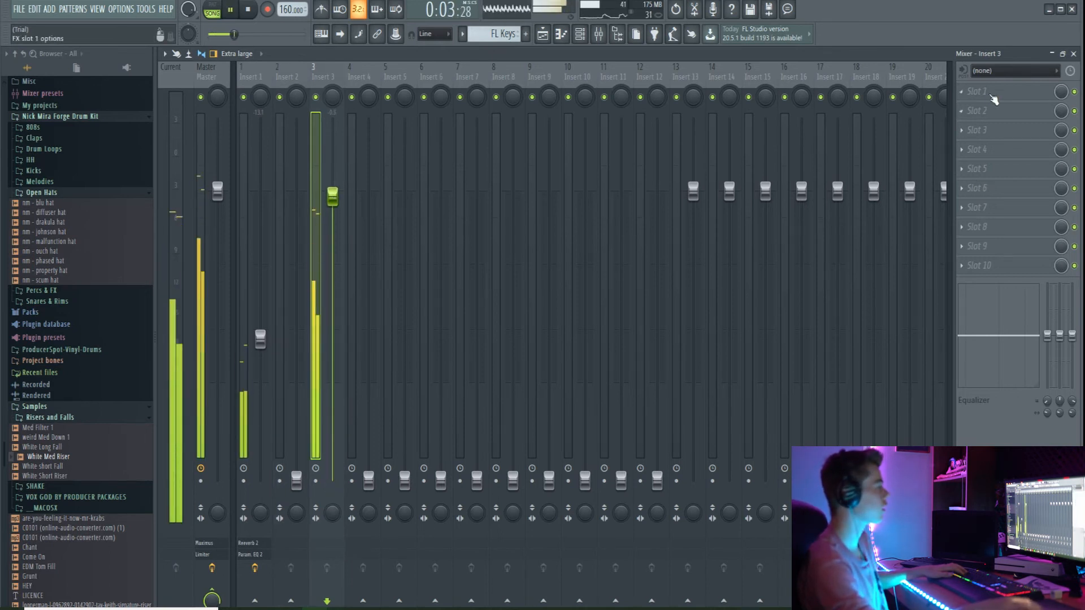
# Add Fruity Reeverb 2 to the first slot of insert 3 and adjust its room size, decay time and wet level.
pyautogui.click(961, 91)
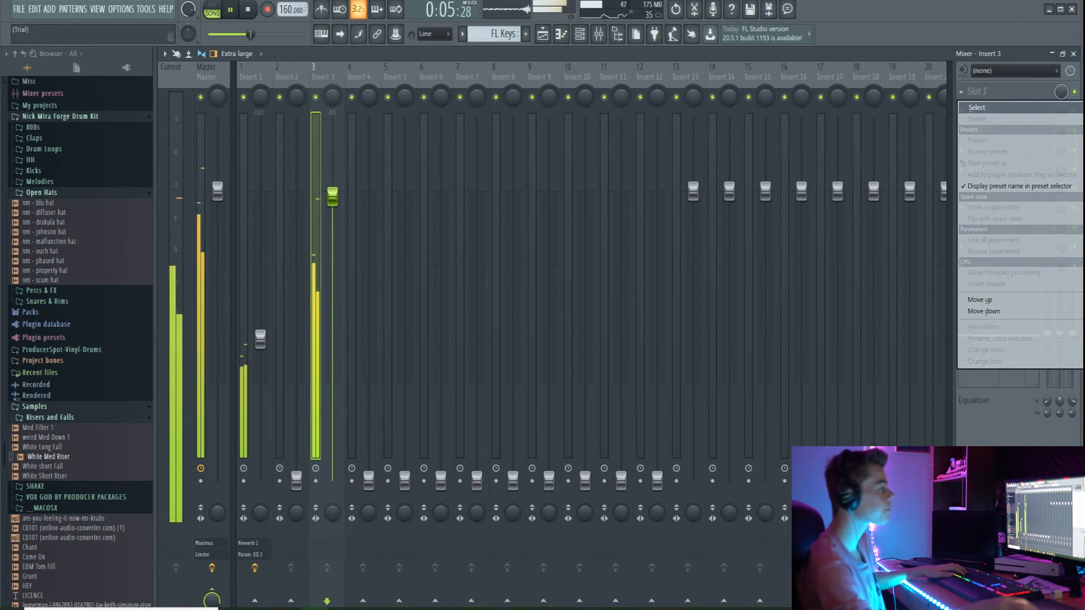
pyautogui.click(1082, 108)
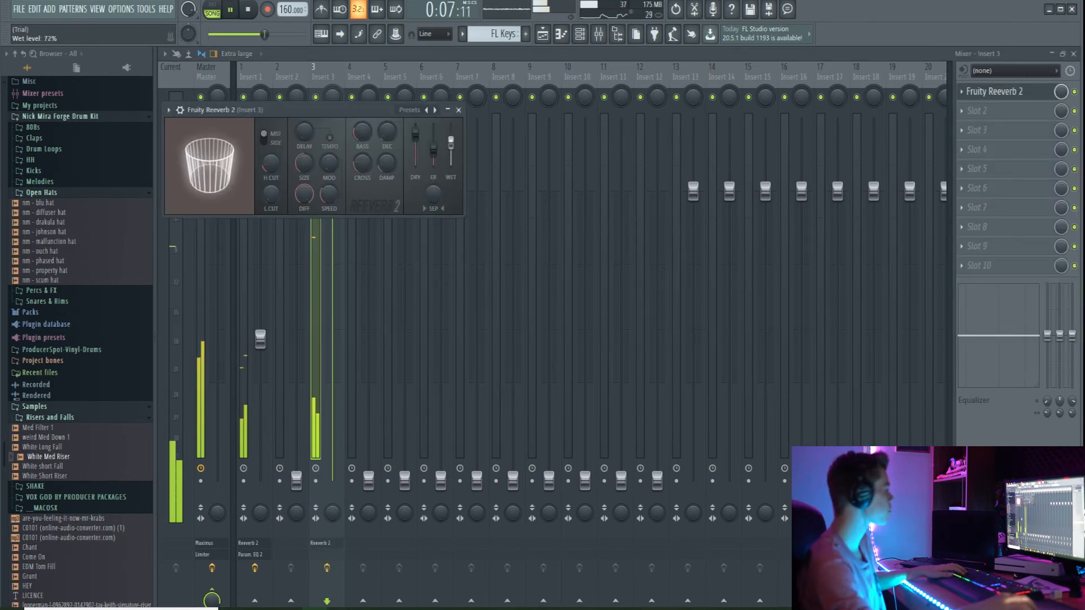
pyautogui.moveTo(304, 164); pyautogui.dragTo(304, 152)
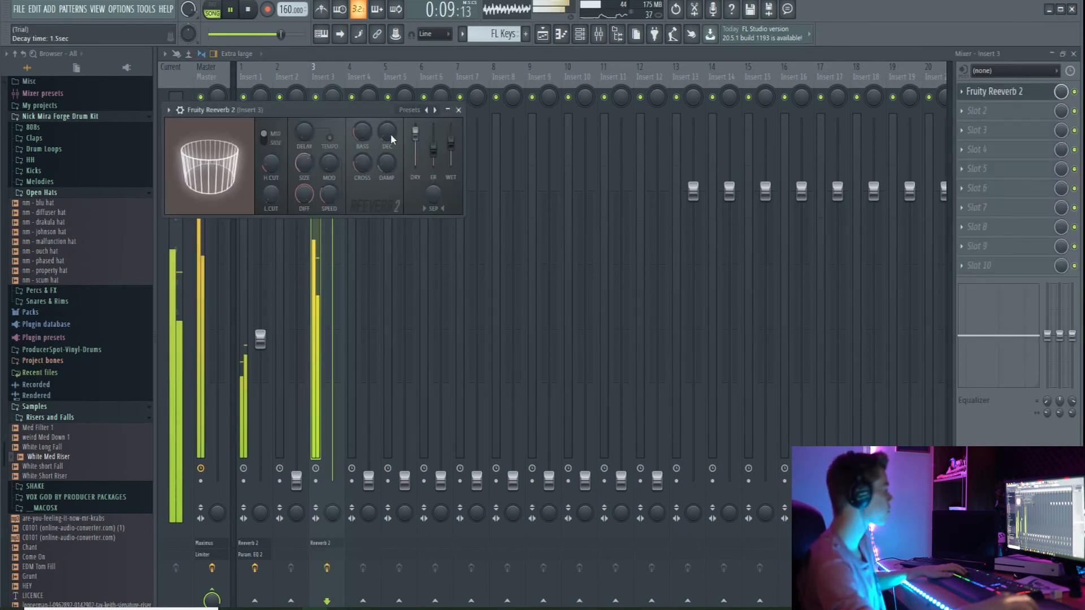
pyautogui.moveTo(388, 135); pyautogui.dragTo(451, 141)
pyautogui.click(458, 110)
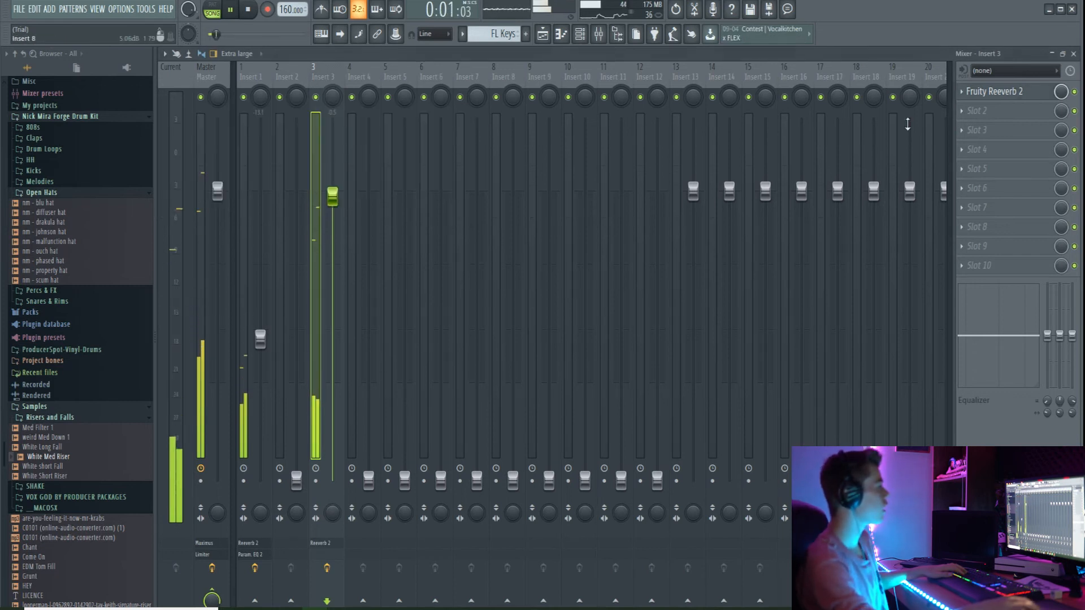
# Add Fruity parametric EQ 2 to insert 3's second slot, rolling off lows and highs and slightly boosting band 4 near 730 Hz.
pyautogui.rightClick(993, 111)
pyautogui.moveTo(983, 126)
pyautogui.click(802, 317)
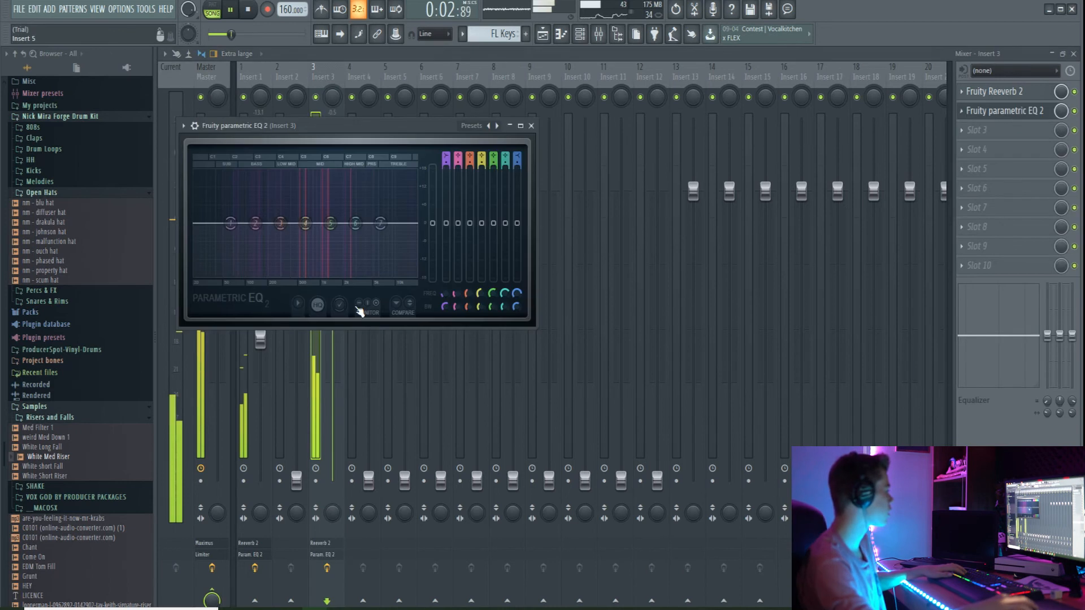
pyautogui.moveTo(380, 223); pyautogui.dragTo(362, 281)
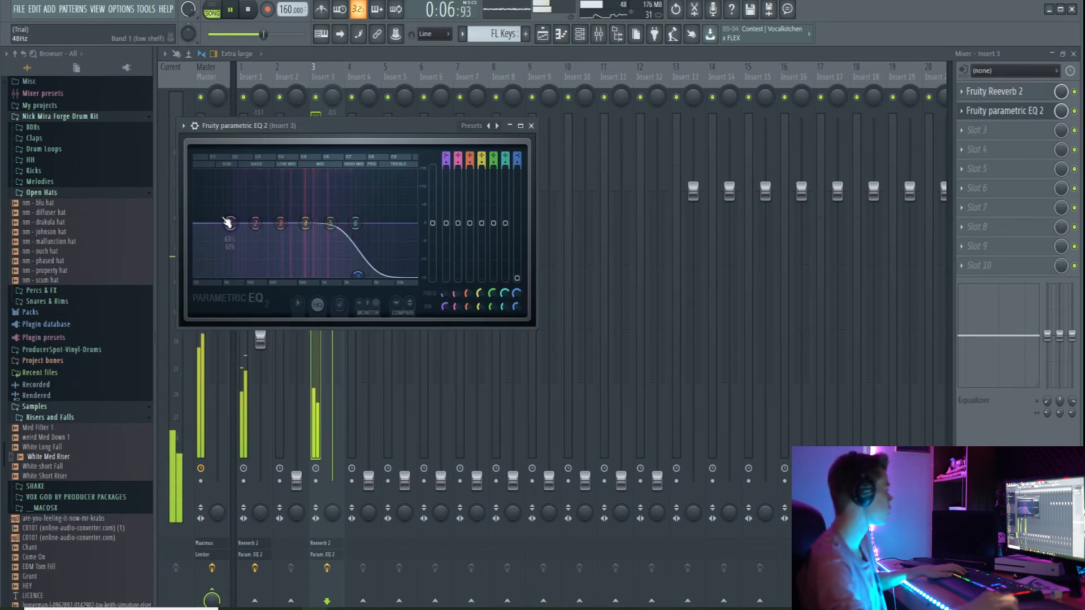
pyautogui.moveTo(230, 223); pyautogui.dragTo(198, 272)
pyautogui.moveTo(305, 223); pyautogui.dragTo(310, 220)
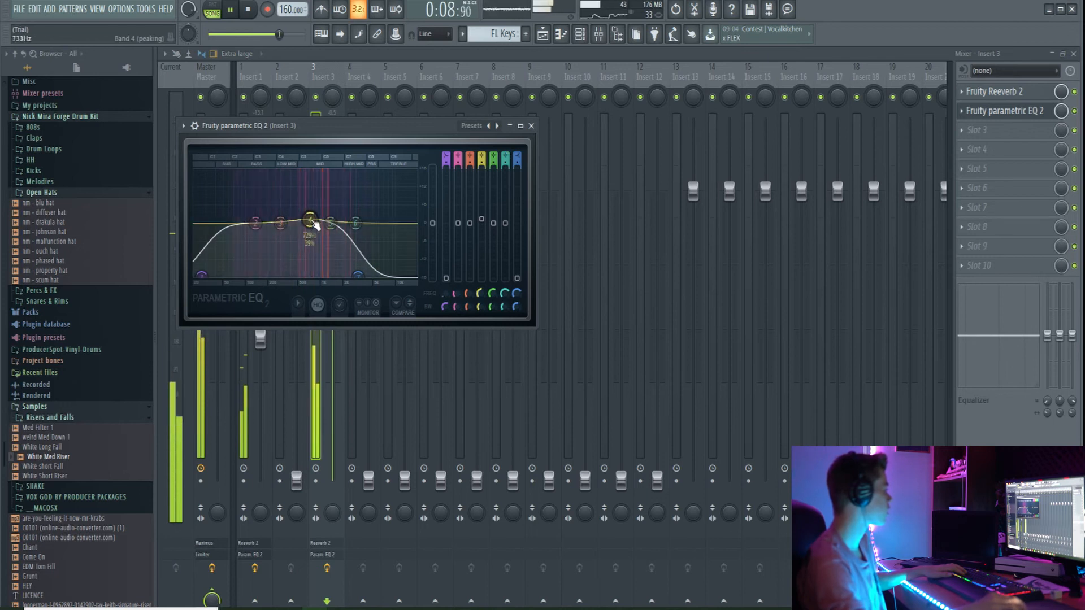
pyautogui.click(531, 125)
pyautogui.press('space')
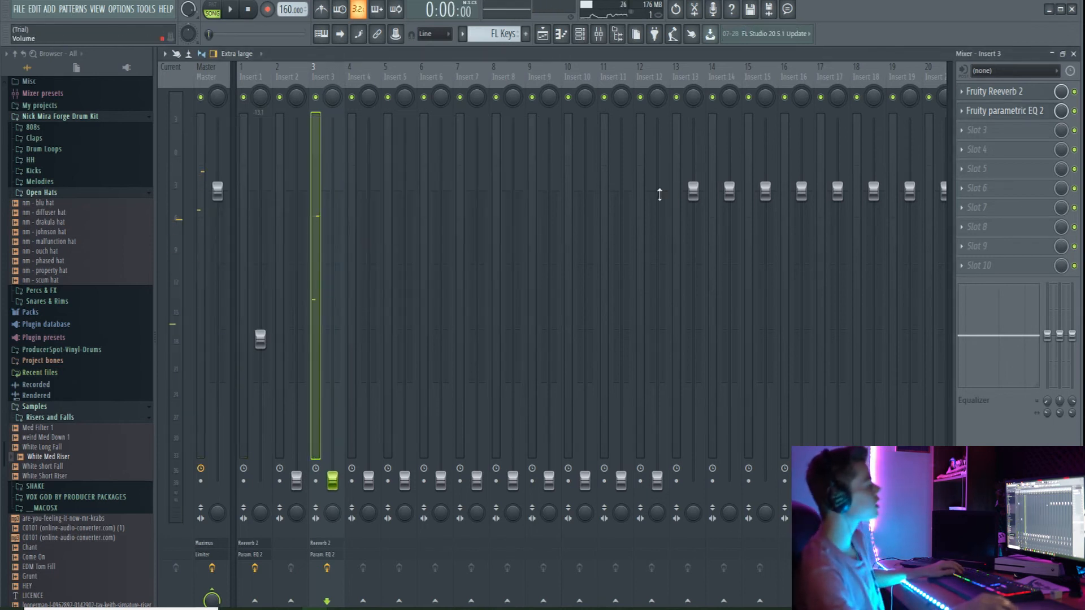
# Select mixer inserts 1 to 12 together, pull all their faders fully down, and select insert 1 alone.
pyautogui.moveTo(641, 205); pyautogui.dragTo(223, 212)
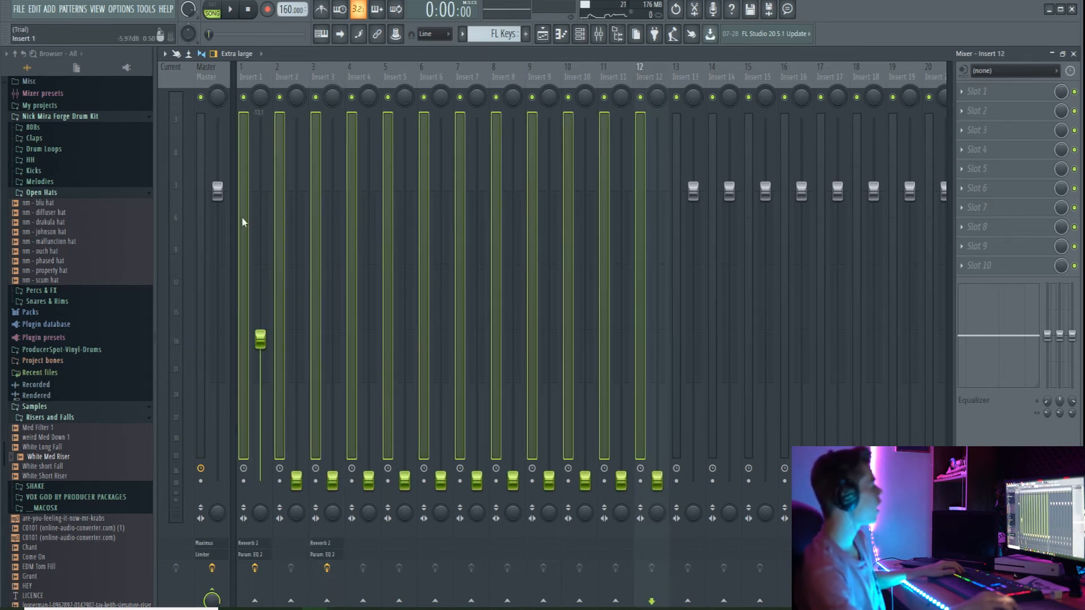
pyautogui.moveTo(260, 338); pyautogui.dragTo(260, 480)
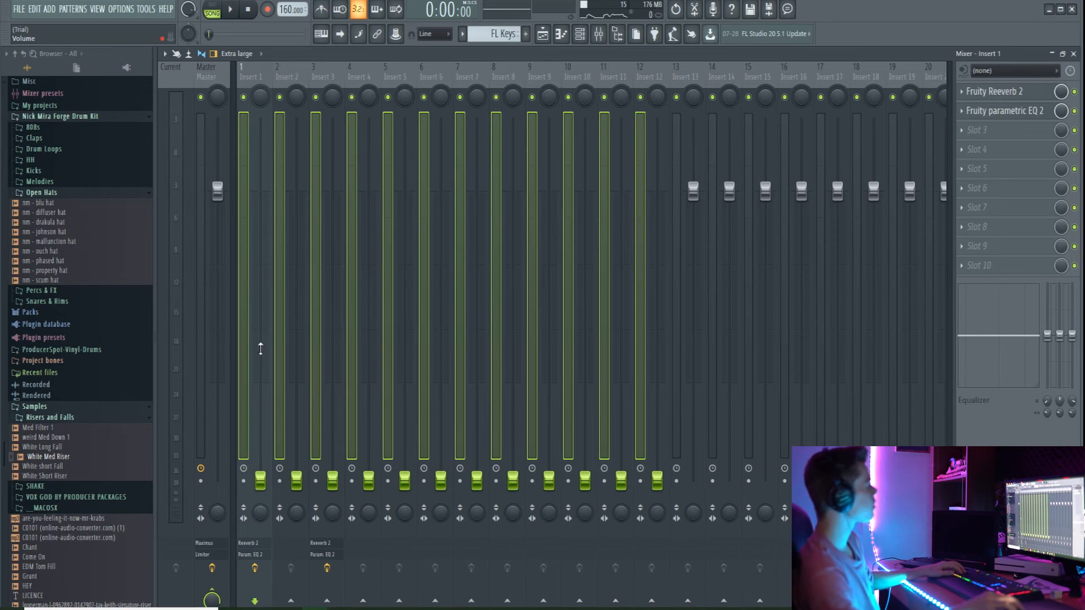
pyautogui.click(245, 322)
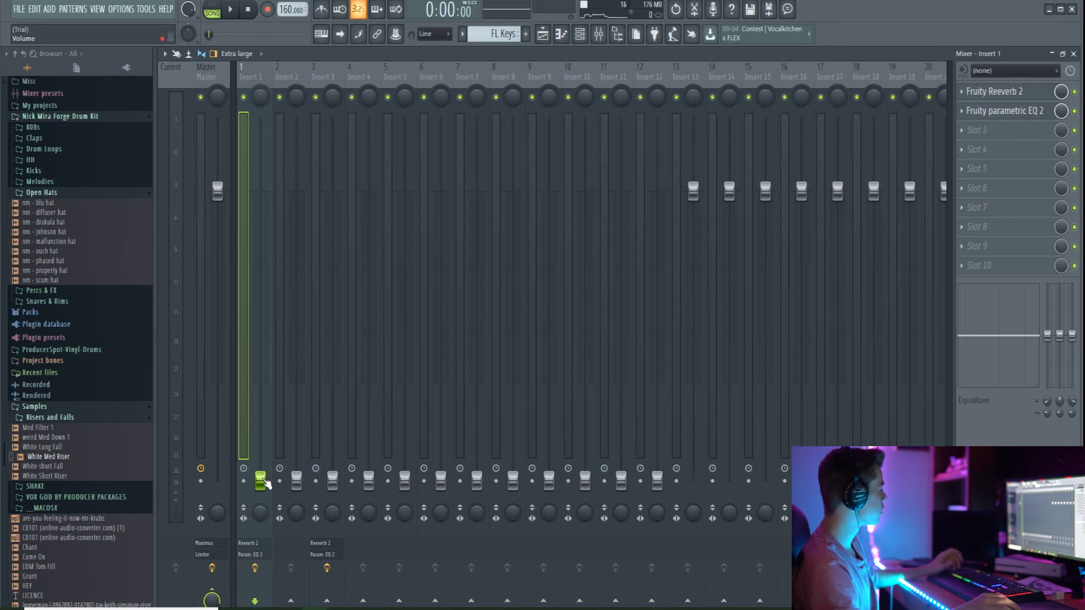
pyautogui.moveTo(260, 479); pyautogui.dragTo(260, 481)
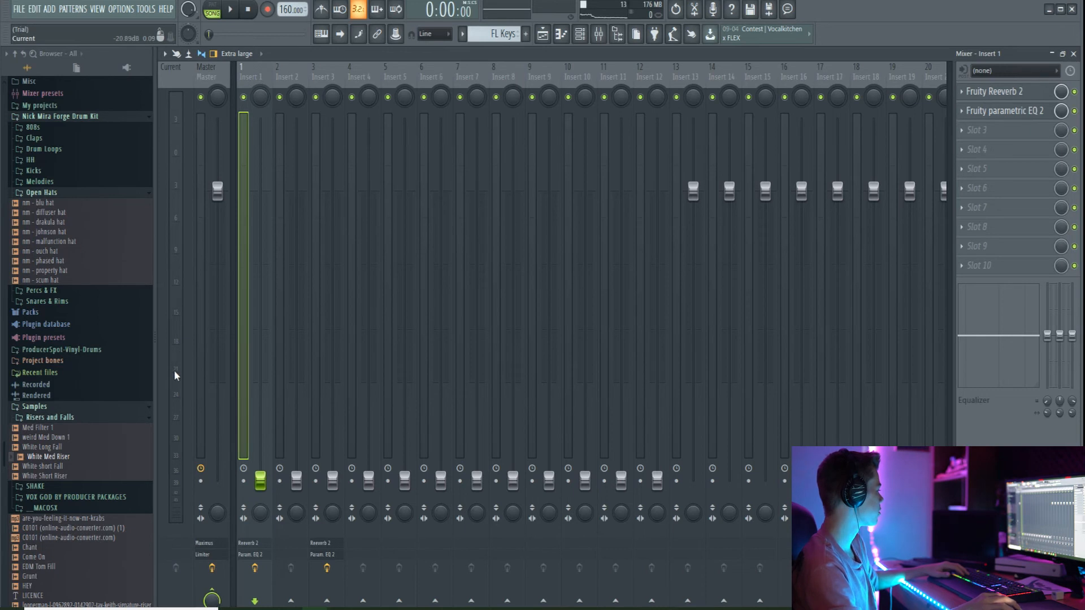
# During playback, set insert 1's volume to -12.1 dB, insert 2's to about -12.9 dB and insert 3's to about -14.8 dB.
pyautogui.press('space')
pyautogui.moveTo(261, 480); pyautogui.dragTo(265, 335)
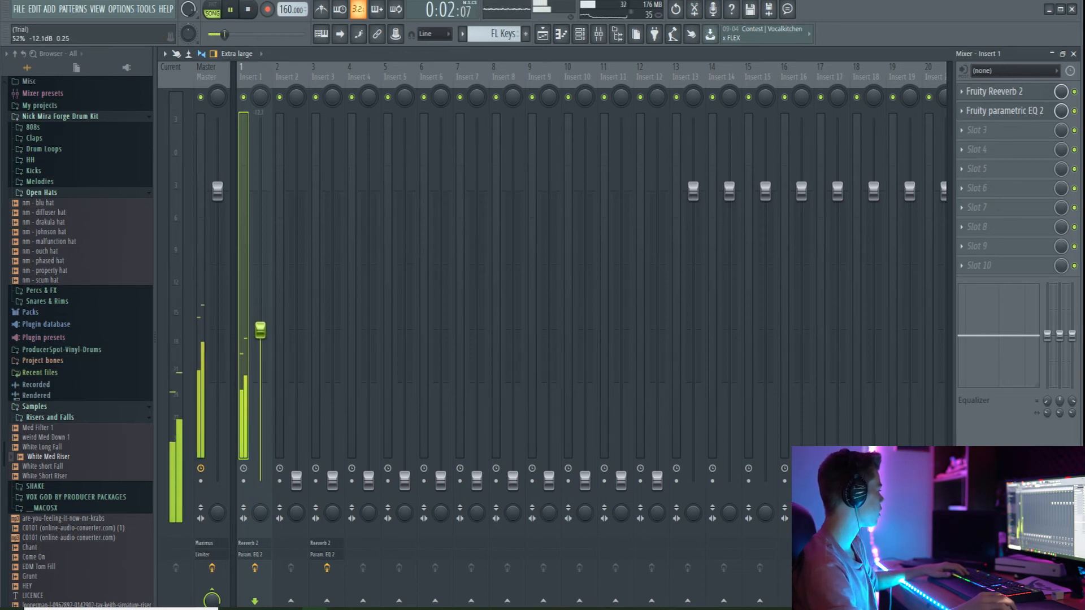
pyautogui.moveTo(296, 480); pyautogui.dragTo(296, 351)
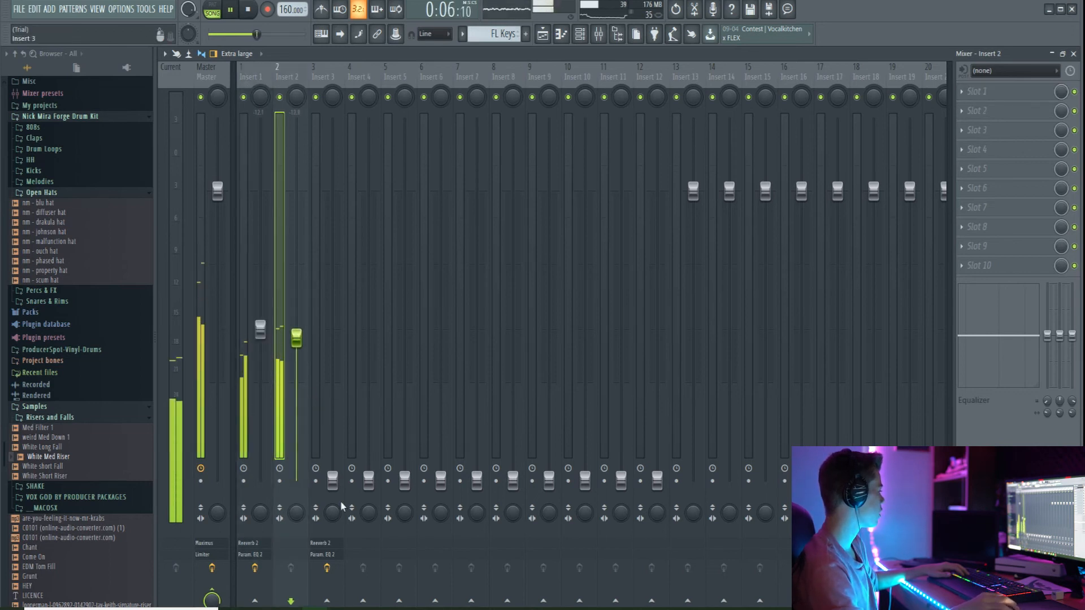
pyautogui.moveTo(332, 480); pyautogui.dragTo(332, 356)
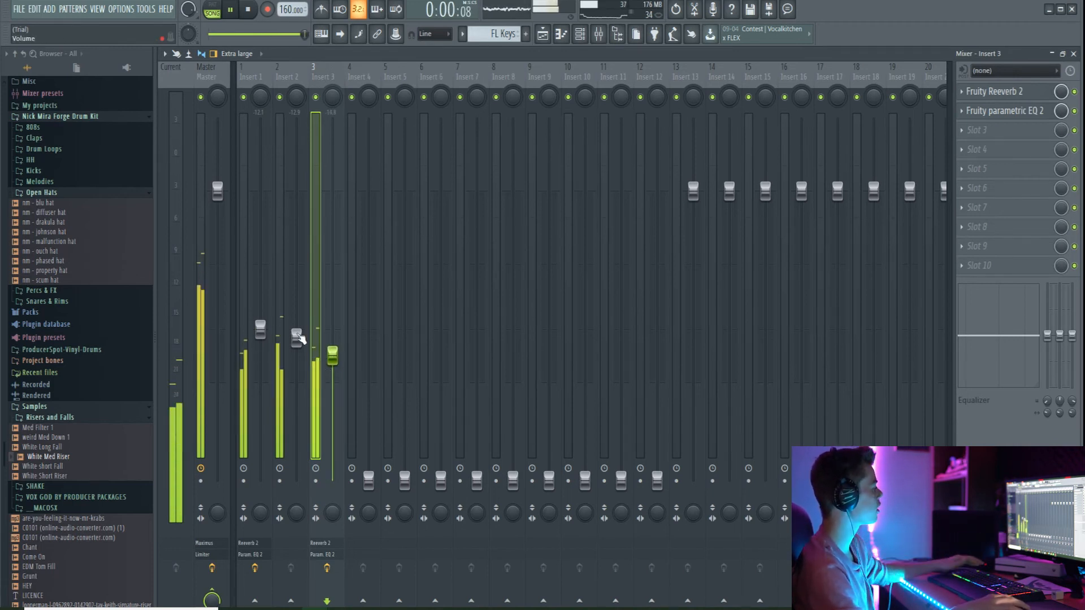
# Set insert 4's volume to about -7 dB, insert 5's to -3.2 dB and insert 6's to -9.9 dB during playback.
pyautogui.moveTo(369, 480); pyautogui.dragTo(368, 276)
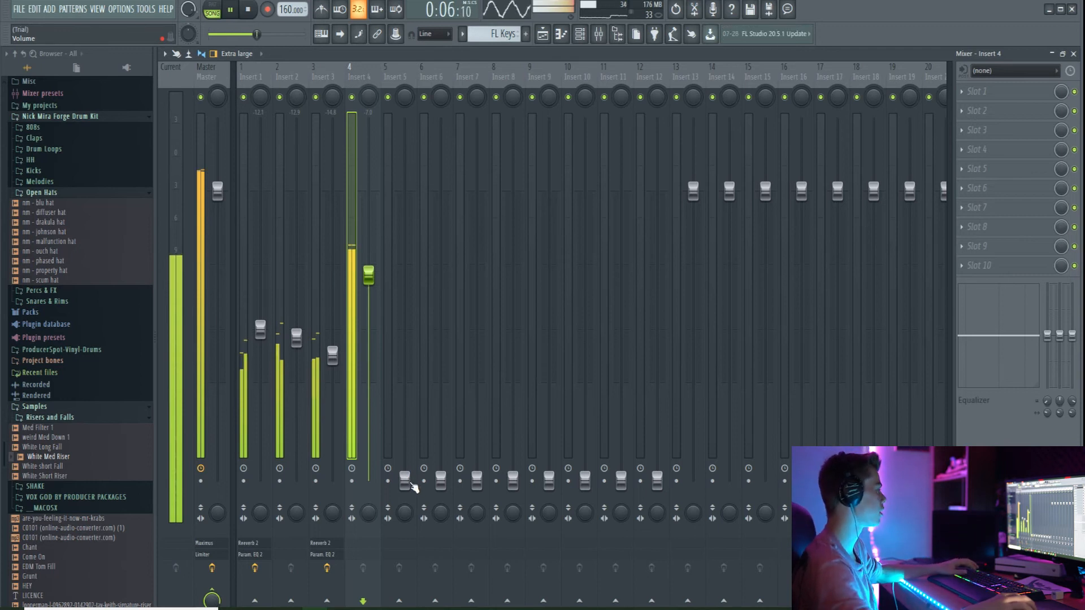
pyautogui.moveTo(410, 483); pyautogui.dragTo(404, 230)
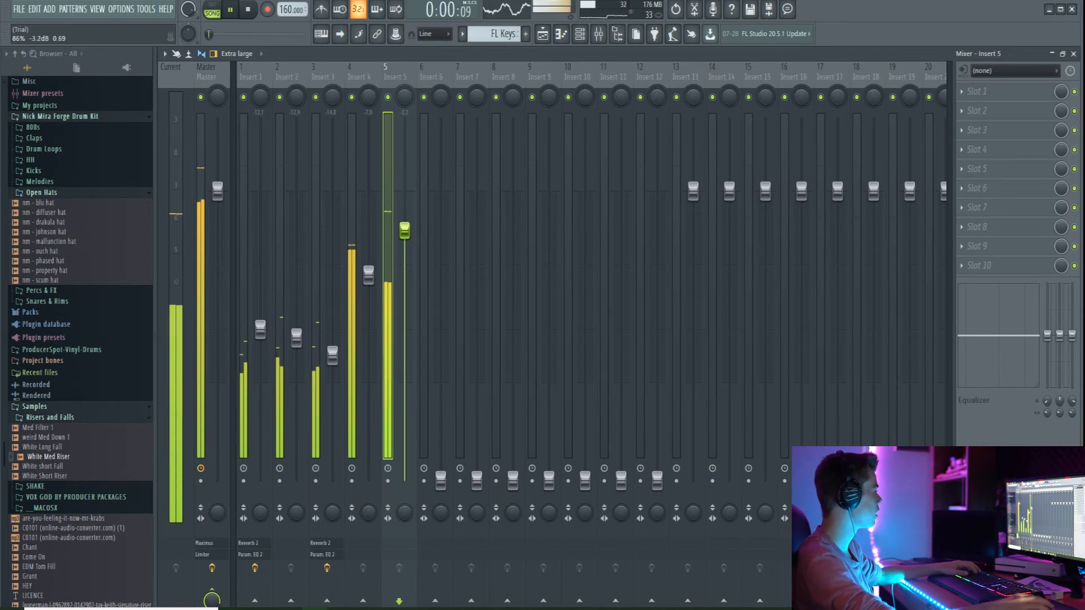
pyautogui.moveTo(441, 480); pyautogui.dragTo(440, 304)
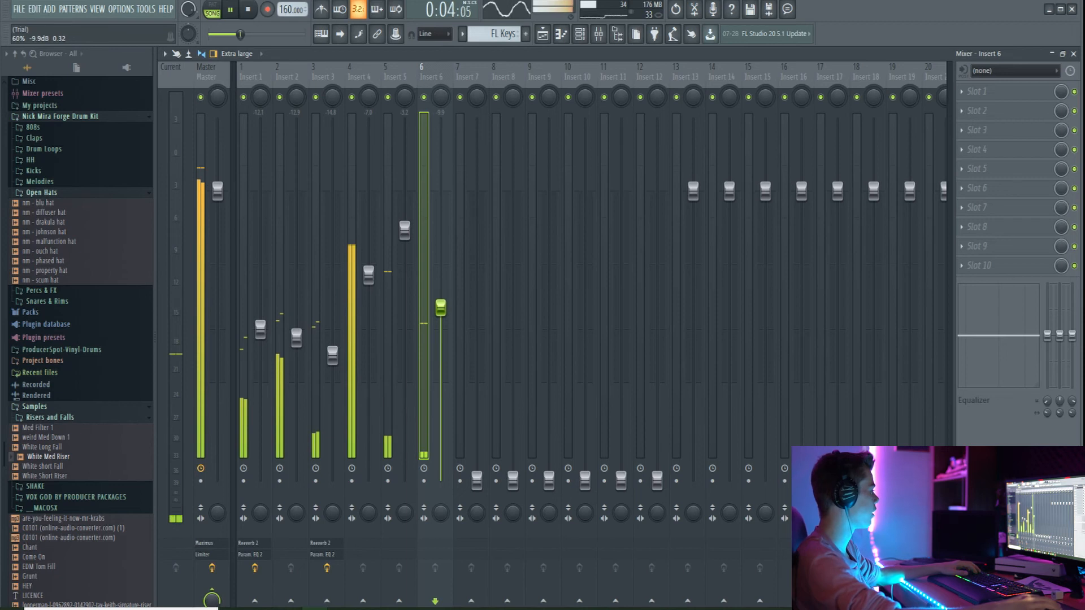
# During playback, set insert 7's volume to about -11.5 dB, insert 8's to about -6.4 dB and insert 9's to -8.7 dB.
pyautogui.moveTo(477, 480); pyautogui.dragTo(477, 324)
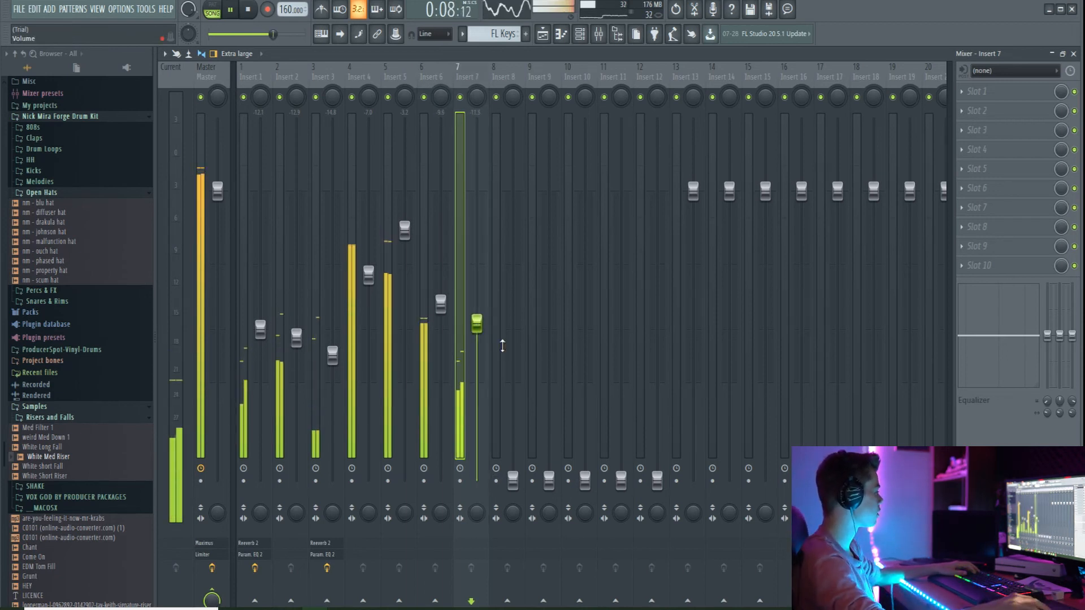
pyautogui.moveTo(513, 480); pyautogui.dragTo(513, 268)
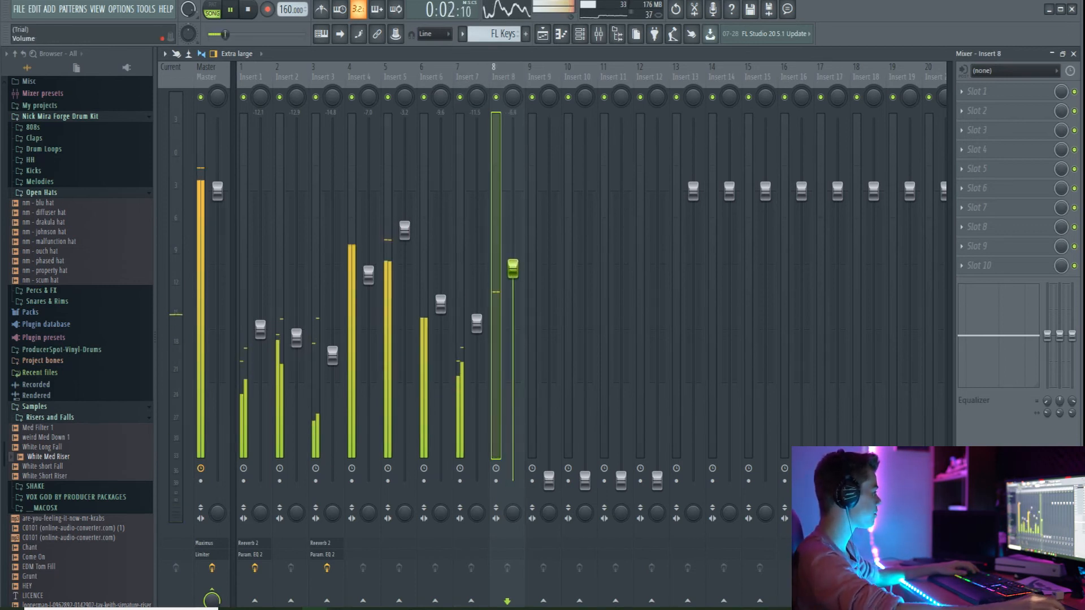
pyautogui.moveTo(548, 480); pyautogui.dragTo(548, 302)
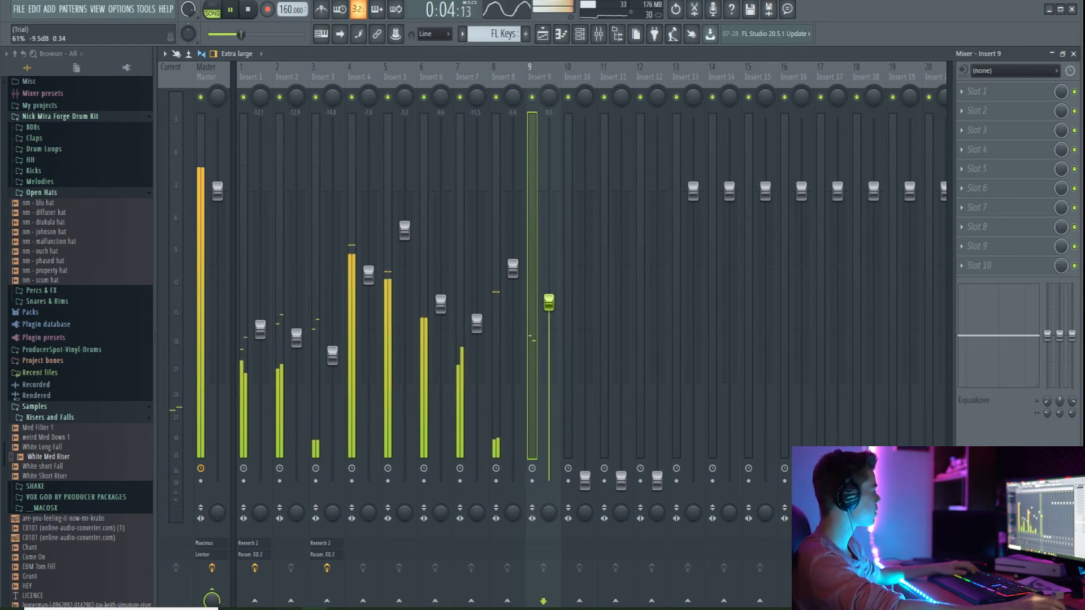
pyautogui.moveTo(549, 300); pyautogui.dragTo(549, 295)
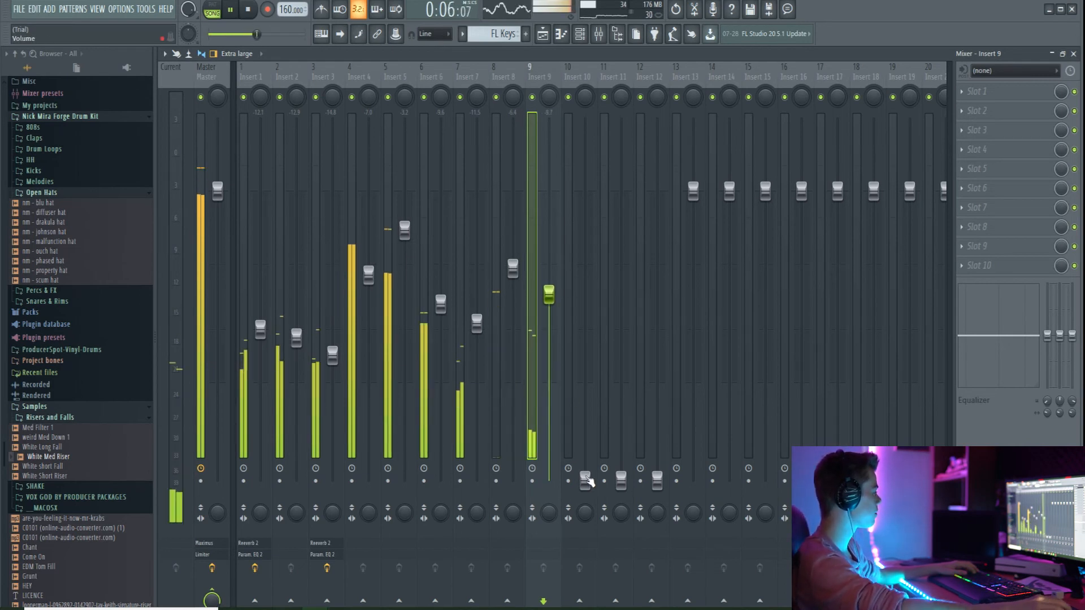
# Set the volumes of inserts 10 and 11 to -8.7 dB and insert 12's to about -10.3 dB during playback.
pyautogui.moveTo(584, 480); pyautogui.dragTo(585, 294)
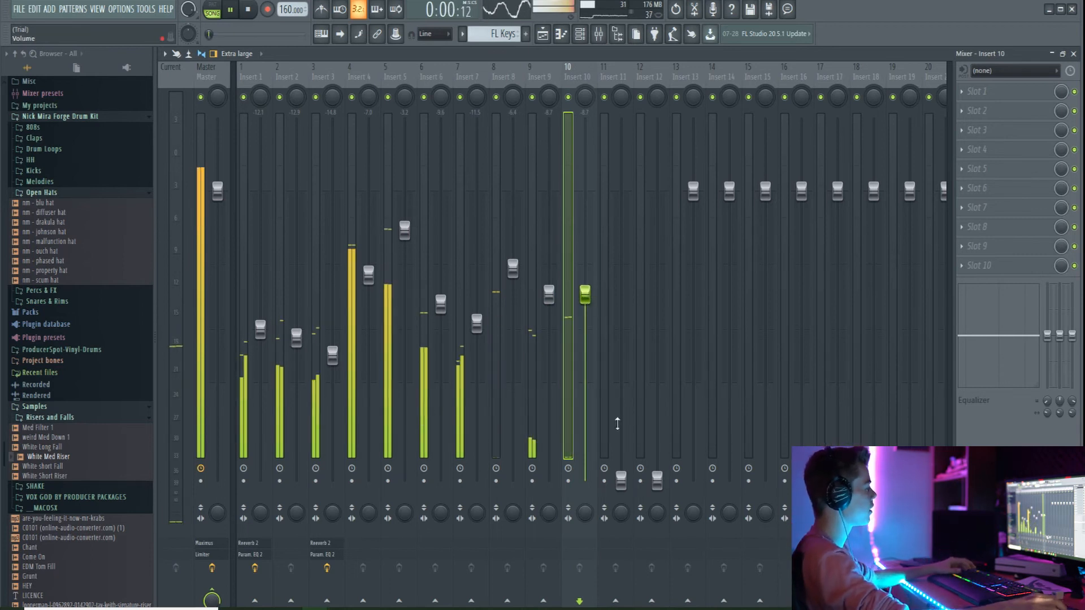
pyautogui.click(621, 480)
pyautogui.moveTo(621, 480); pyautogui.dragTo(621, 294)
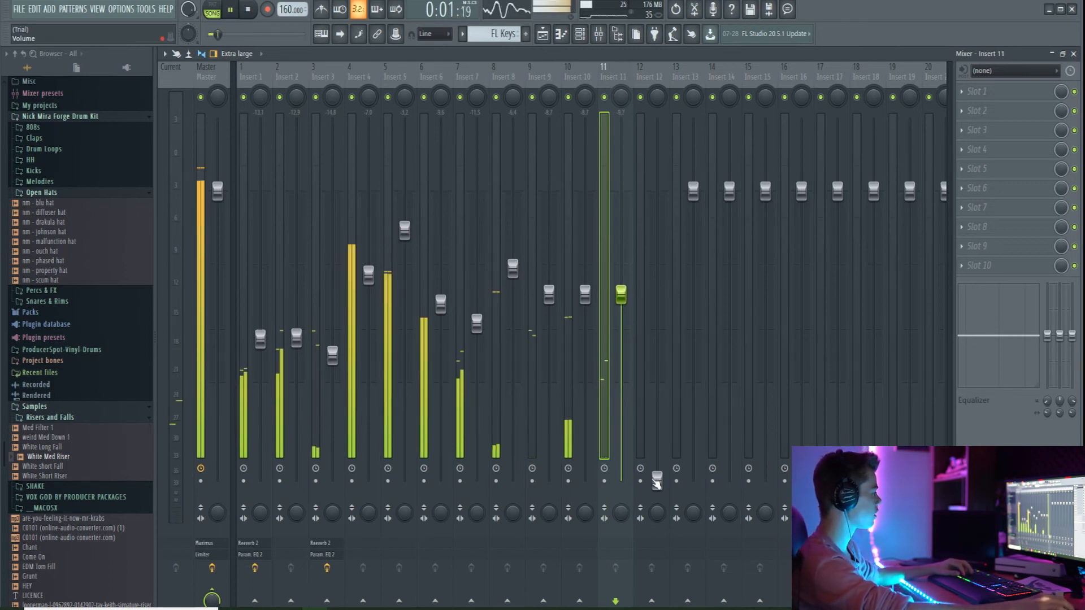
pyautogui.moveTo(657, 480); pyautogui.dragTo(656, 305)
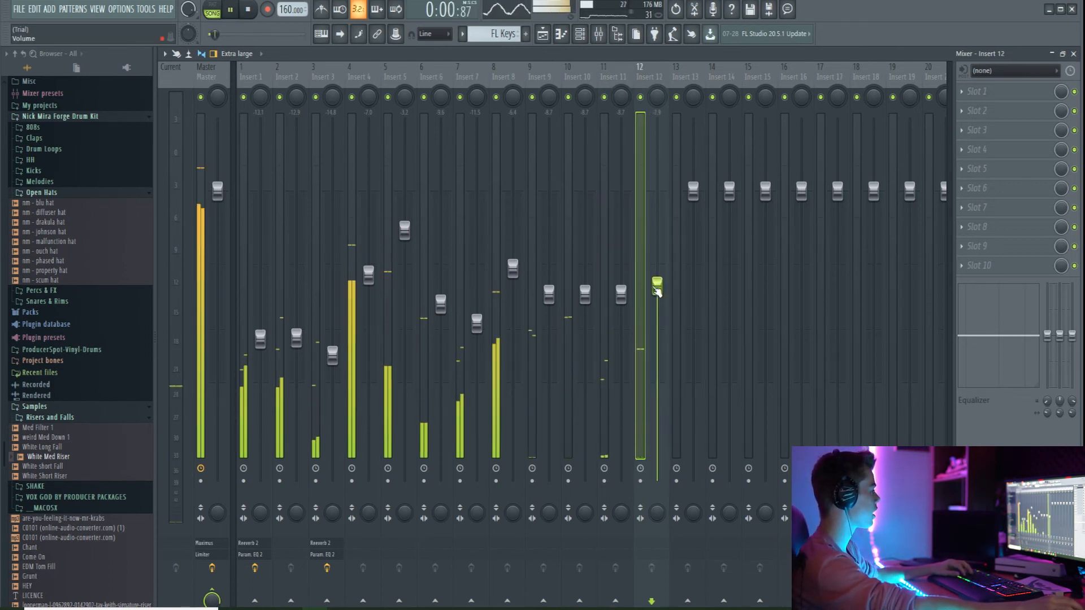
pyautogui.moveTo(657, 306); pyautogui.dragTo(657, 310)
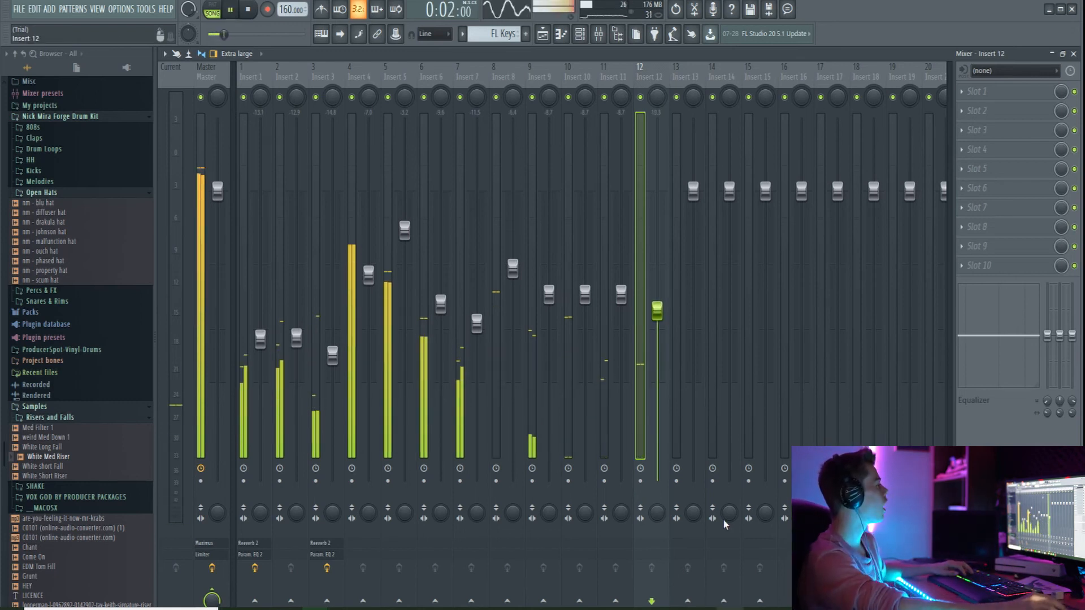
# Stop playback and clear every pattern clip from the playlist.
pyautogui.click(549, 37)
pyautogui.press('space')
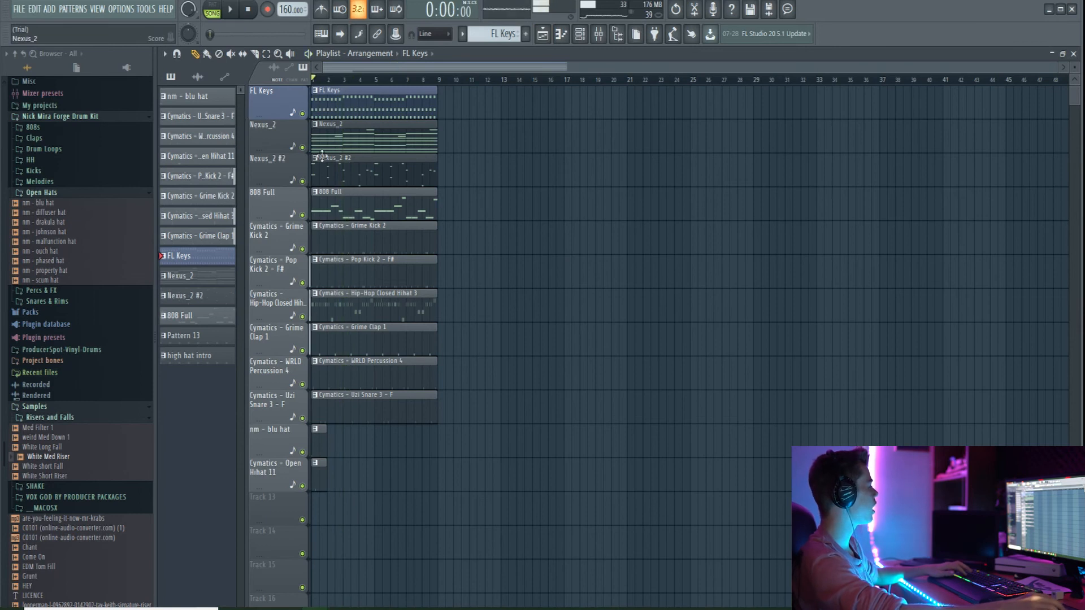
pyautogui.moveTo(331, 102); pyautogui.dragTo(319, 472)
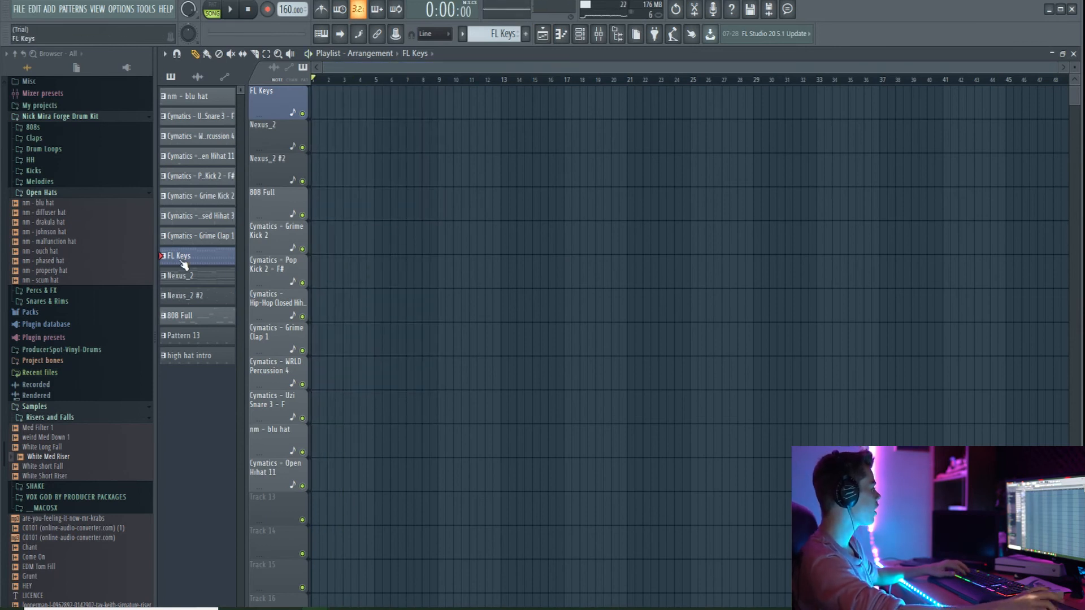
pyautogui.rightClick(199, 106)
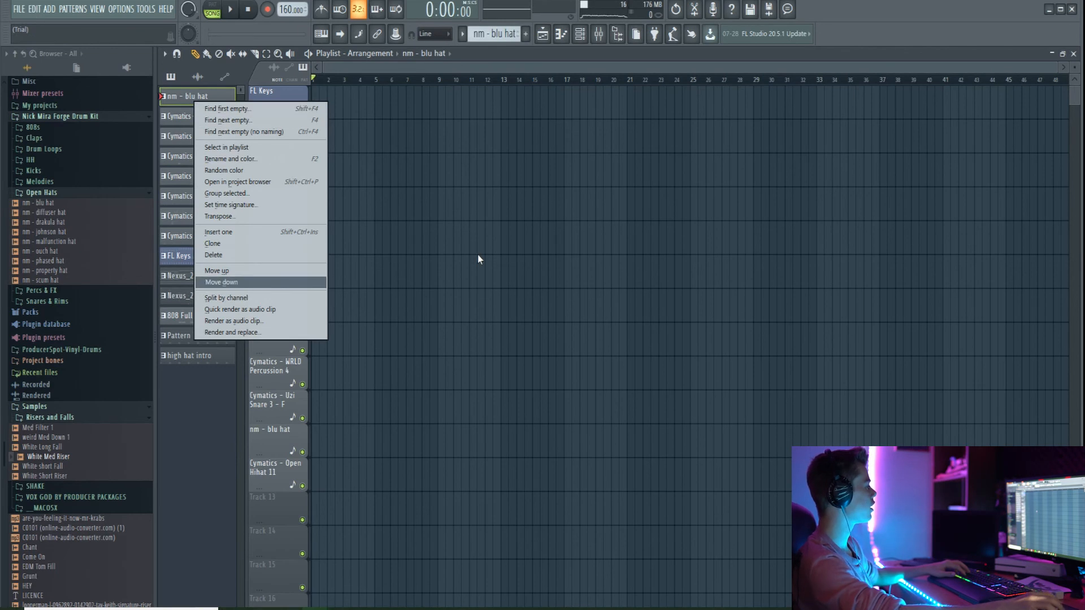
pyautogui.click(428, 257)
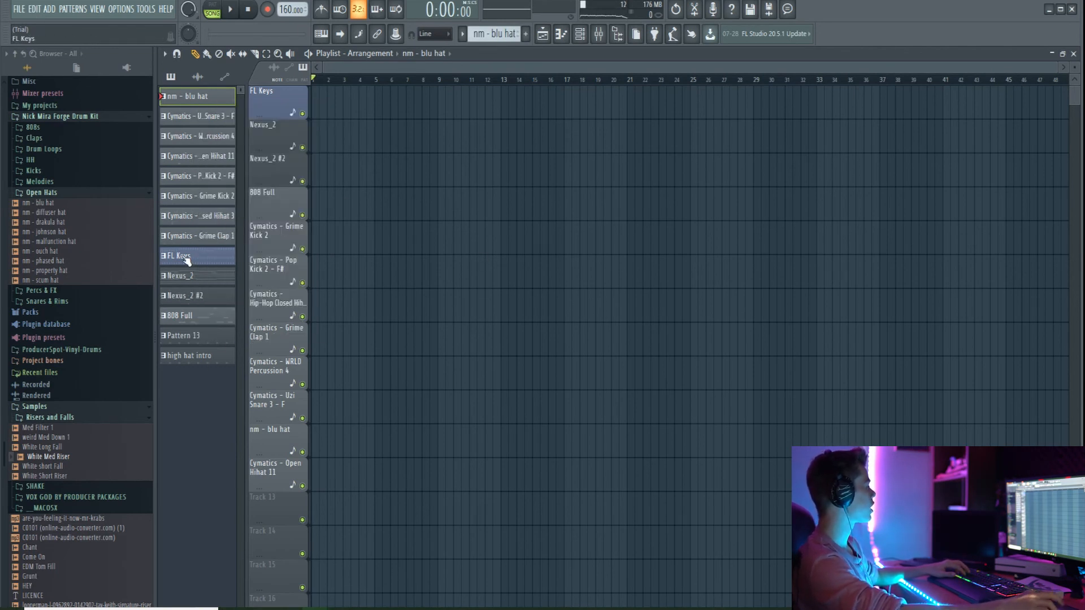
# Place the FL Keys, Nexus_2, Nexus_2 #2, 808 Full and Grime Kick 2 patterns on their matching playlist tracks at bar 1.
pyautogui.moveTo(190, 261); pyautogui.dragTo(273, 100)
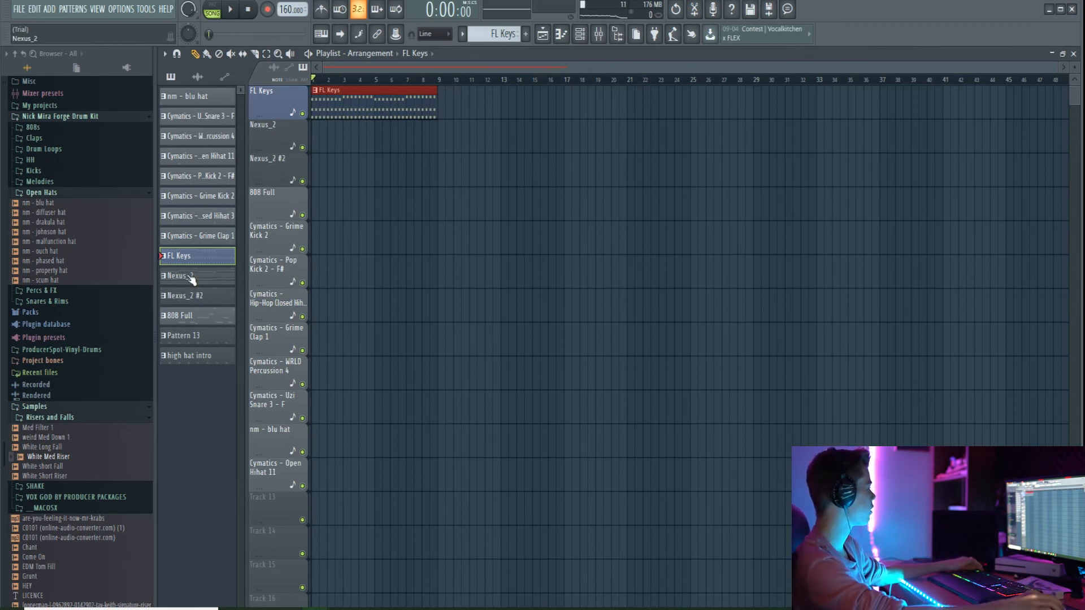
pyautogui.moveTo(191, 279); pyautogui.dragTo(280, 177)
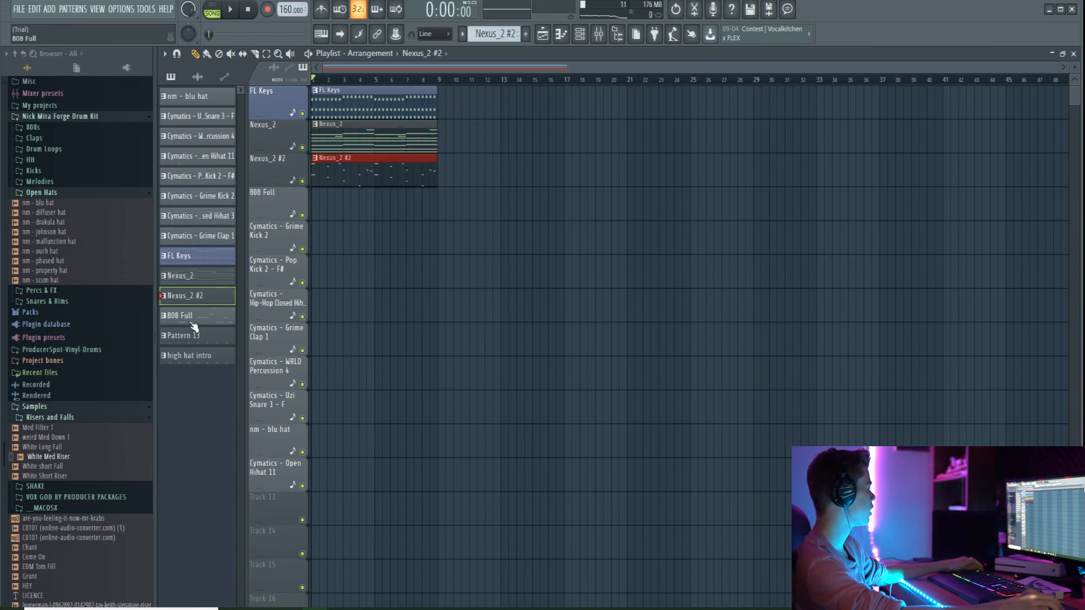
pyautogui.moveTo(193, 326); pyautogui.dragTo(271, 248)
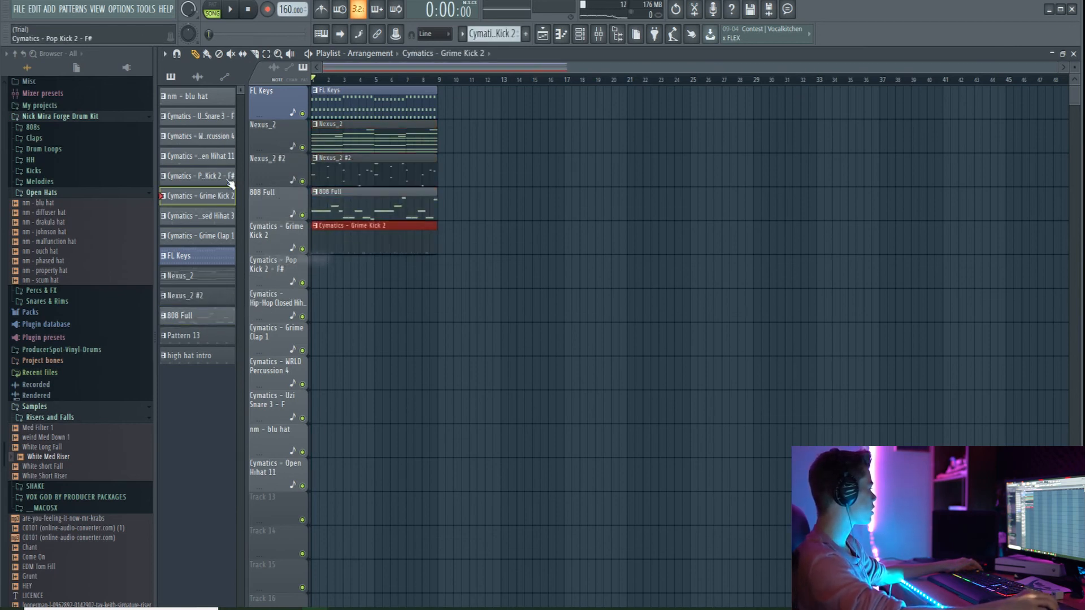
# Place the Pop Kick 2, Hip-Hop Closed Hihat 3 and Grime Clap 1 patterns on their matching tracks at bar 1.
pyautogui.moveTo(224, 179); pyautogui.dragTo(279, 273)
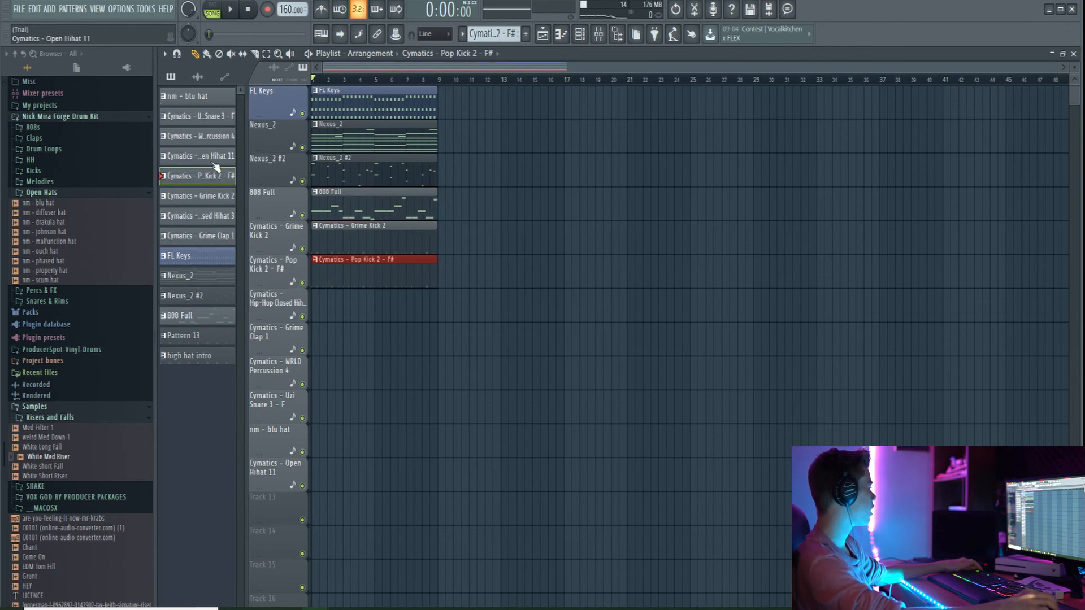
pyautogui.moveTo(213, 216); pyautogui.dragTo(275, 299)
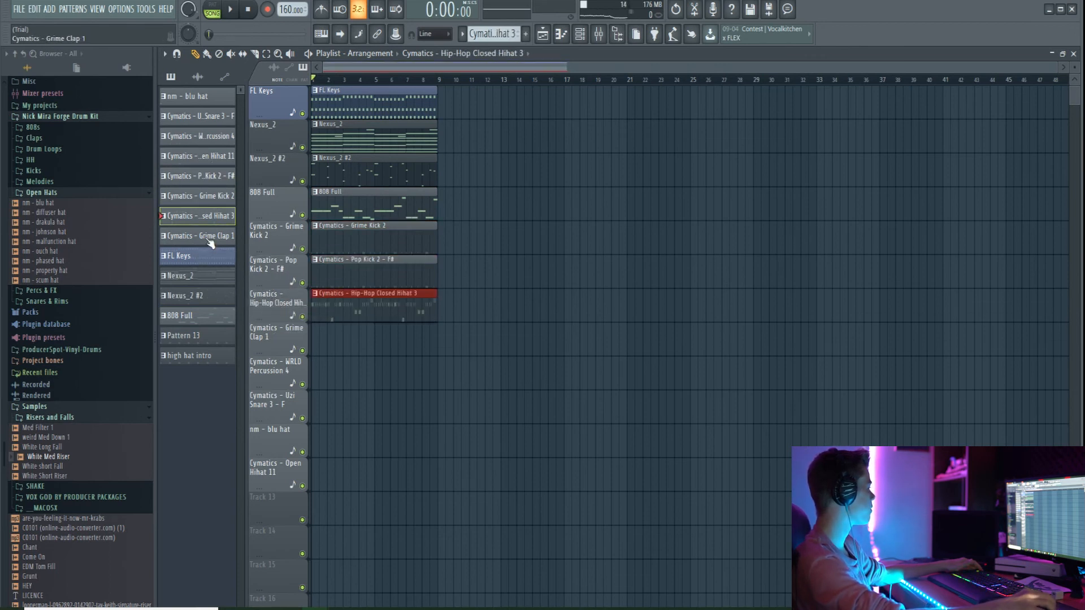
pyautogui.moveTo(197, 236); pyautogui.dragTo(275, 338)
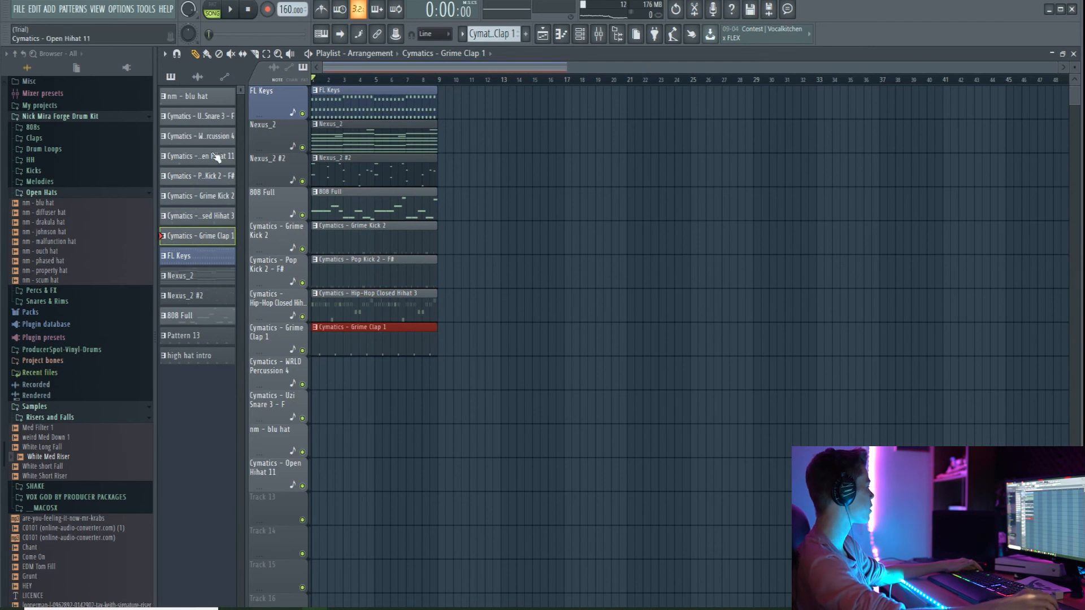
# Place the WRLD Percussion 4, Uzi Snare 3, nm - blu hat and Open Hihat 11 patterns on their matching tracks at bar 1.
pyautogui.moveTo(216, 136); pyautogui.dragTo(272, 362)
pyautogui.moveTo(201, 116); pyautogui.dragTo(262, 397)
pyautogui.moveTo(198, 96); pyautogui.dragTo(273, 436)
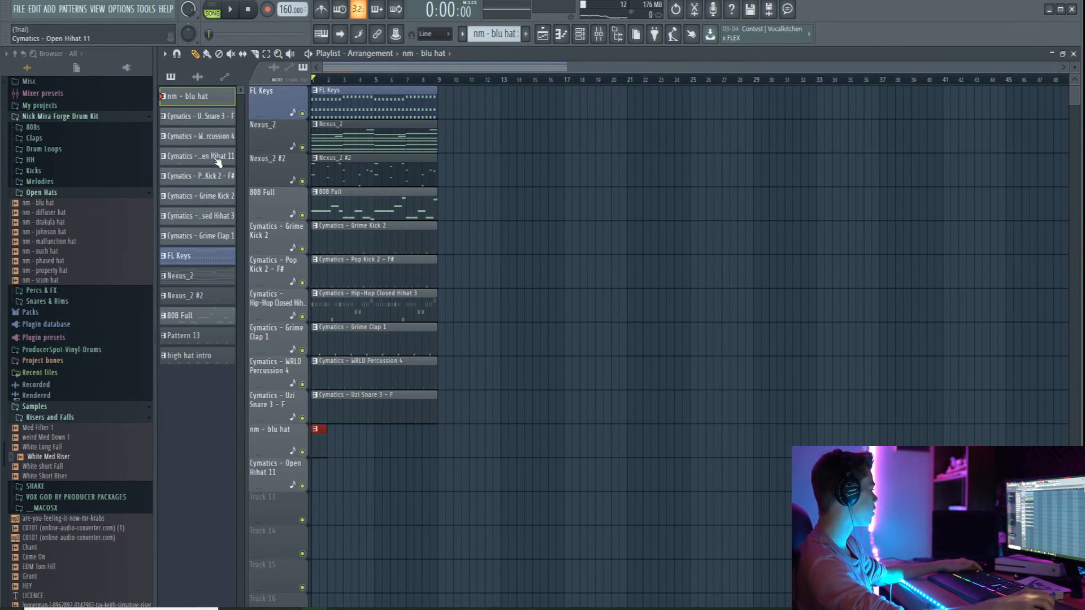
pyautogui.moveTo(217, 162); pyautogui.dragTo(316, 464)
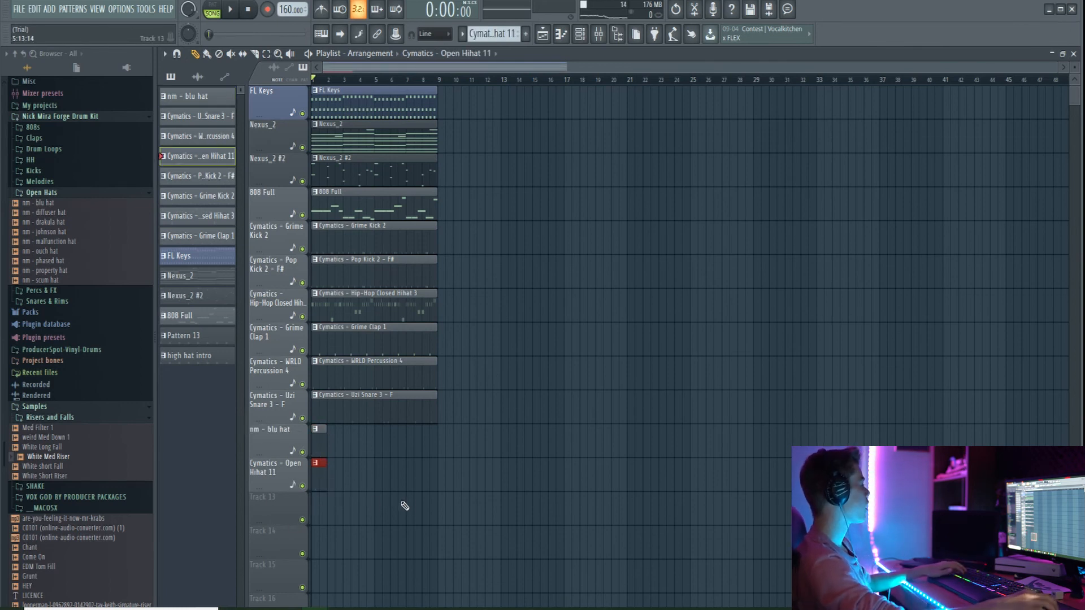
# Select all clips of the eight-bar loop and duplicate them five times in a row, filling the arrangement up to bar 49.
pyautogui.moveTo(478, 523); pyautogui.dragTo(239, 72)
pyautogui.hotkey('ctrl', 'b')
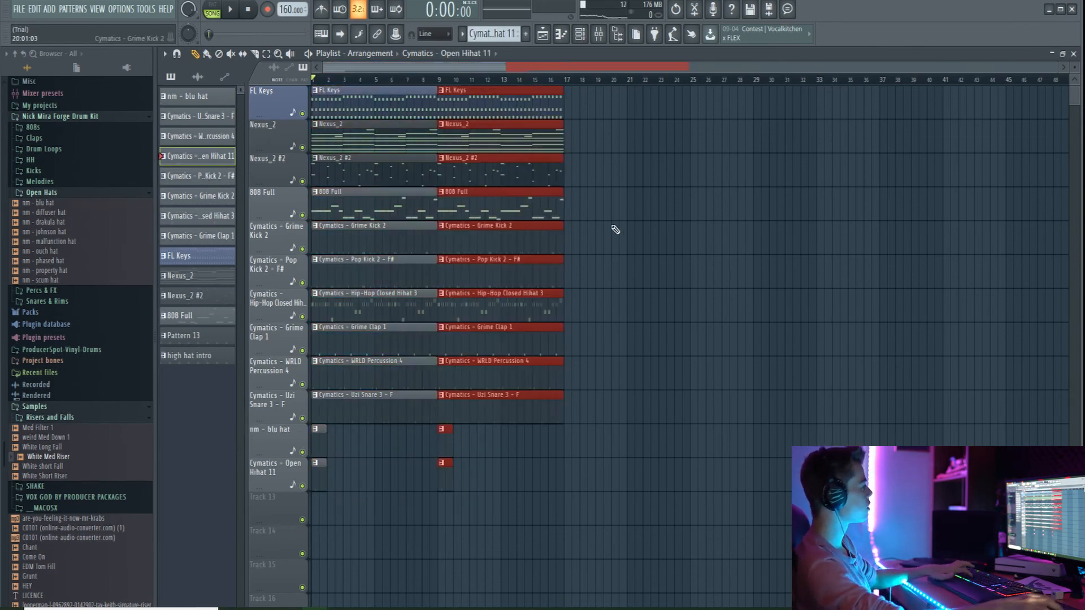
pyautogui.hotkey('ctrl', 'b')
pyautogui.hotkey('ctrl', 'b')
pyautogui.hotkey('ctrl', 'b')
pyautogui.hotkey('ctrl', 'b')
pyautogui.scroll(-2, 615, 228)
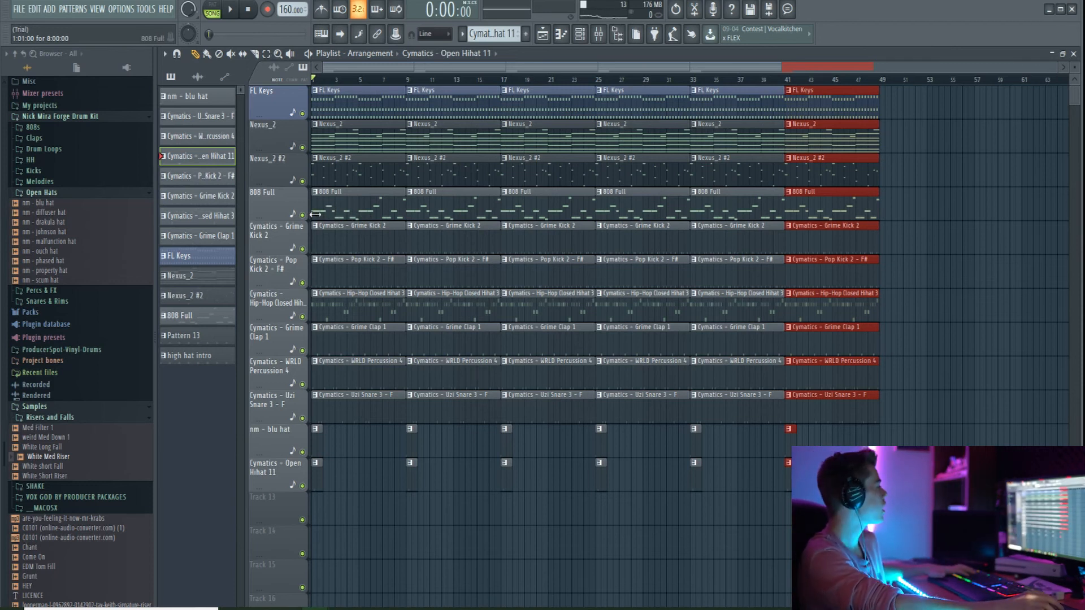
# Remove the 808 and all drum clips from the first 16 bars and briefly play the melody-only intro.
pyautogui.moveTo(315, 215)
pyautogui.mouseDown()
pyautogui.moveTo(313, 536)
pyautogui.moveTo(412, 438)
pyautogui.moveTo(432, 182)
pyautogui.moveTo(450, 181)
pyautogui.moveTo(420, 179)
pyautogui.moveTo(500, 181)
pyautogui.mouseUp()
pyautogui.hotkey('ctrl', 'v')
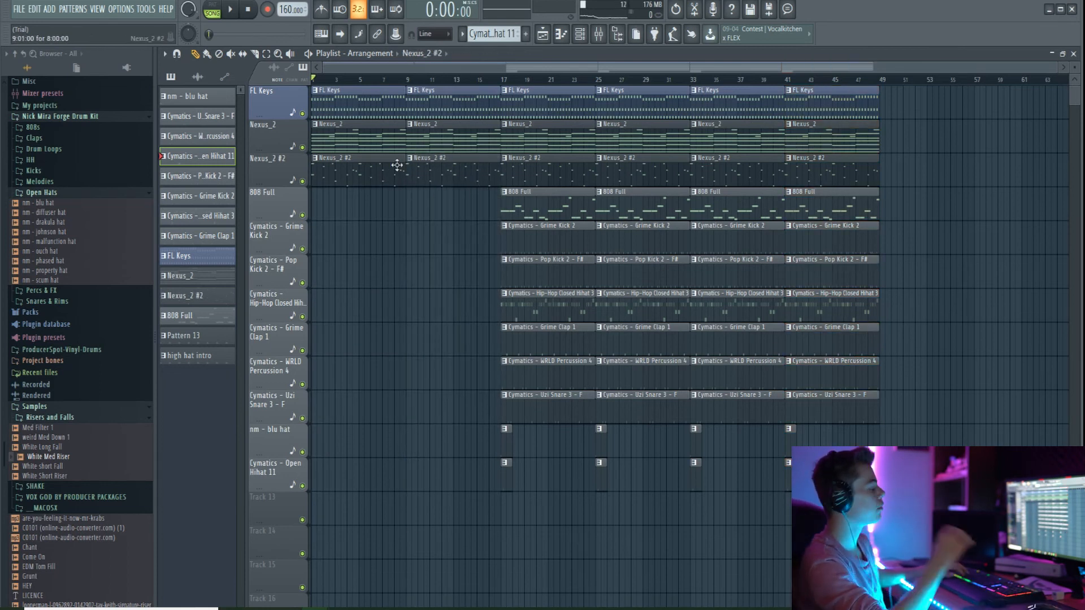
pyautogui.press('space')
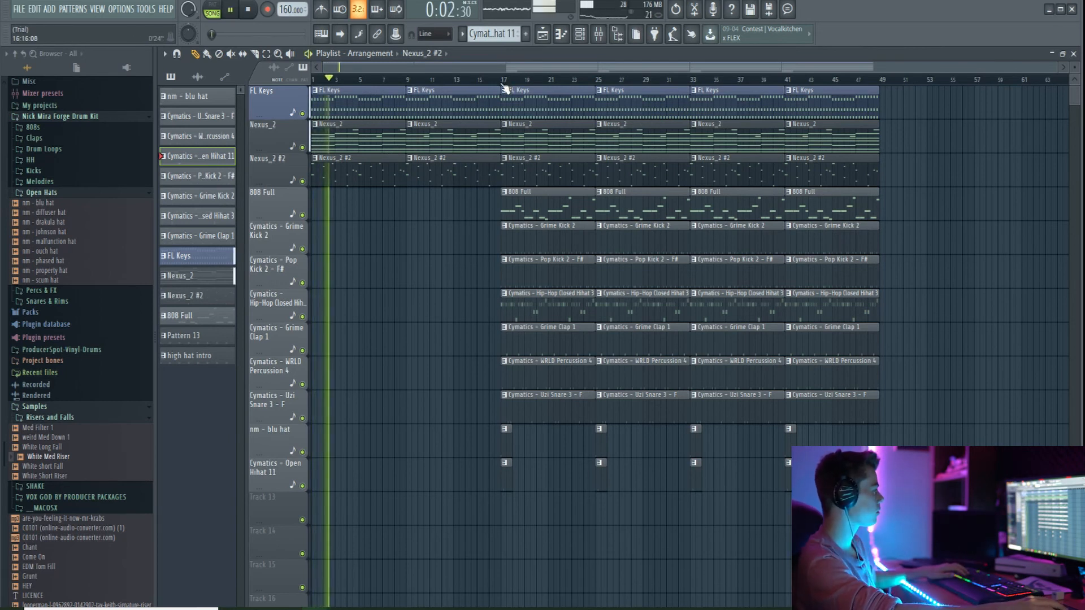
pyautogui.press('space')
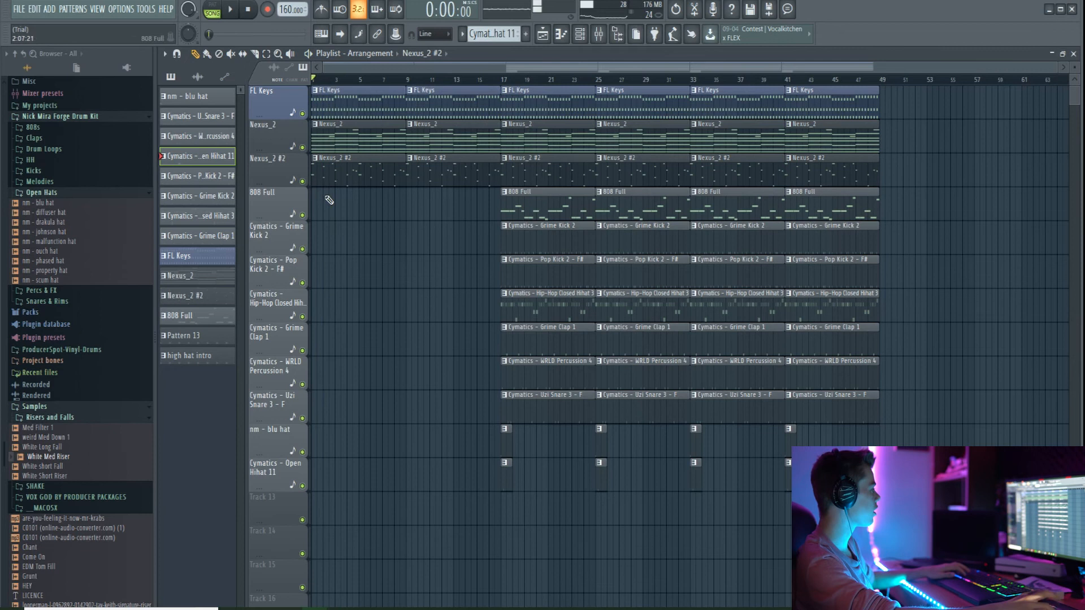
# Delete the Nexus_2 #2 clip in bars 1 to 8, check the transition into bar 9 by playback, and save the project.
pyautogui.rightClick(344, 179)
pyautogui.press('space')
pyautogui.click(388, 81)
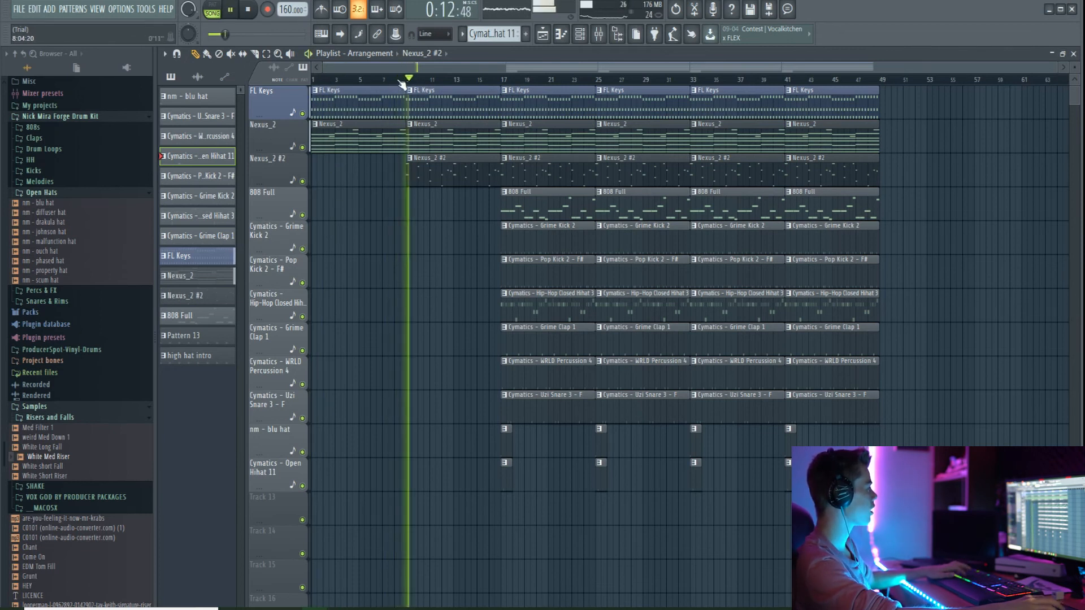
pyautogui.press('space')
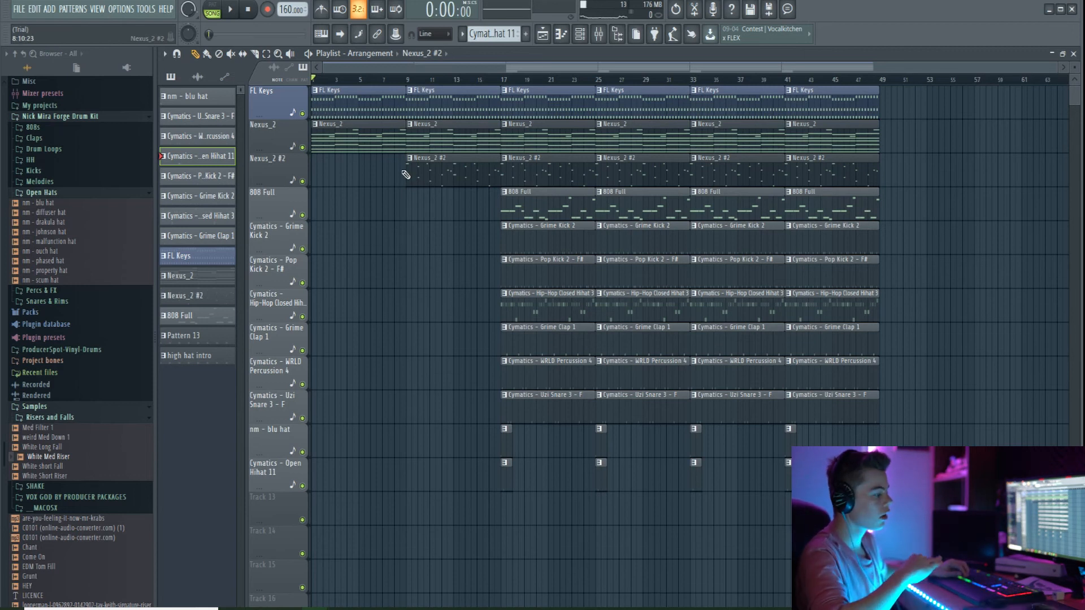
pyautogui.hotkey('ctrl', 's')
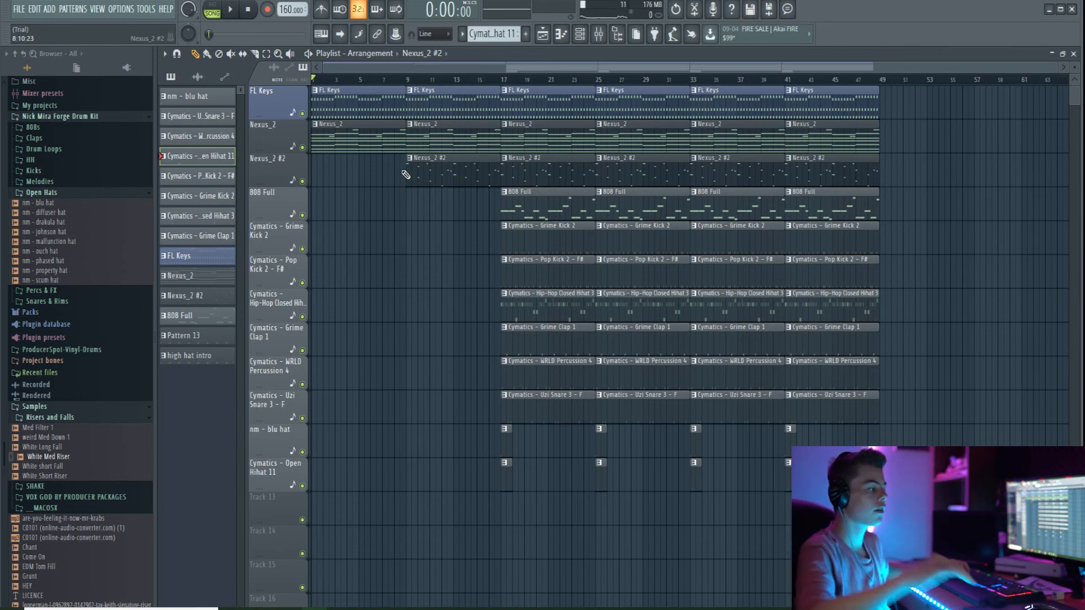
# Create an automation clip for mixer insert 1's volume and bring the playlist back into view.
pyautogui.click(597, 37)
pyautogui.click(246, 232)
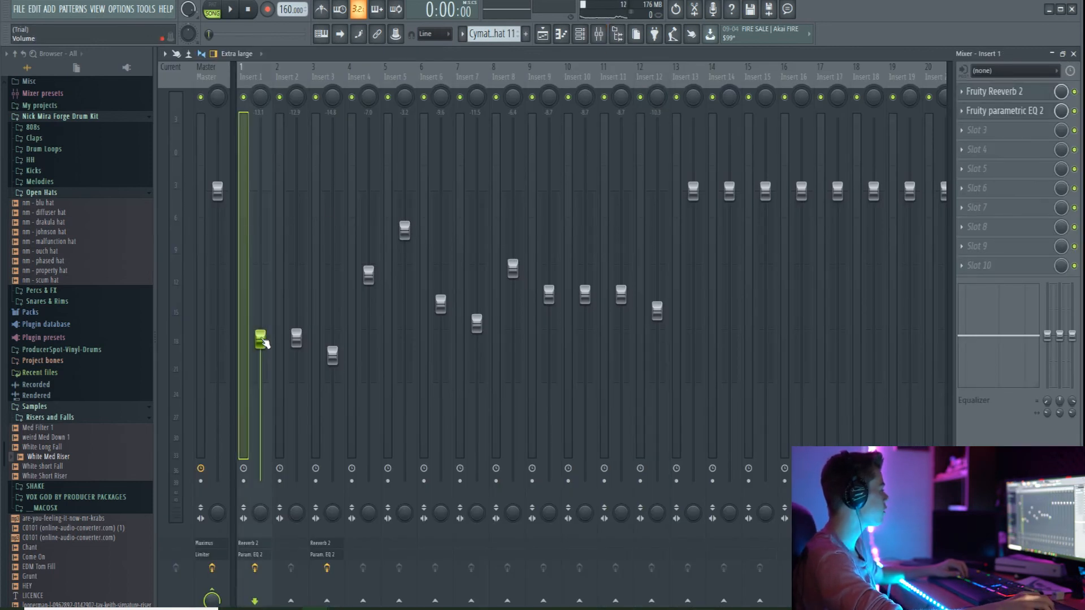
pyautogui.rightClick(260, 344)
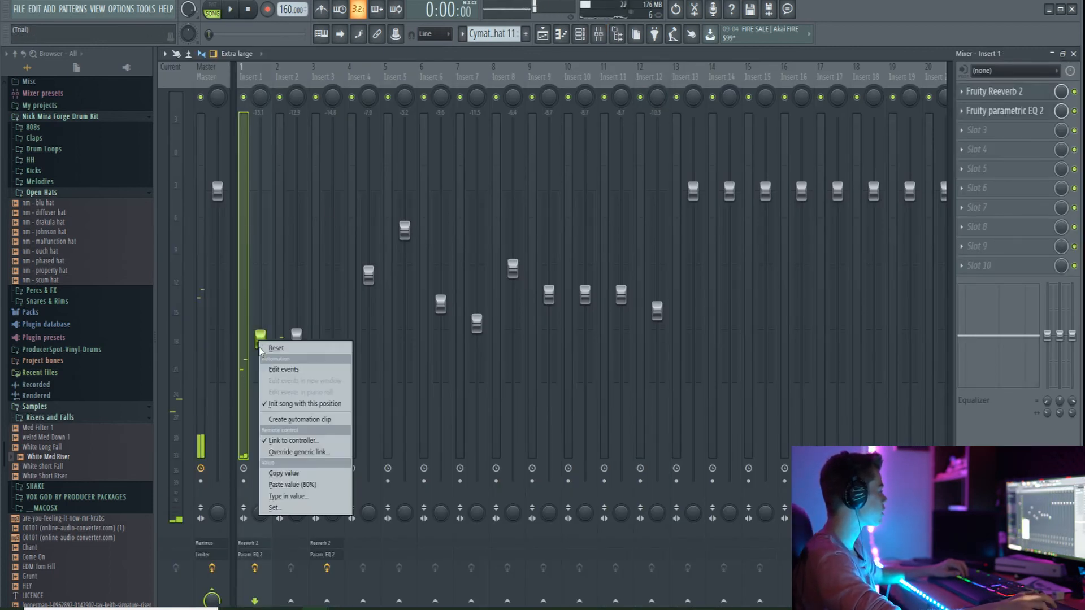
pyautogui.click(299, 419)
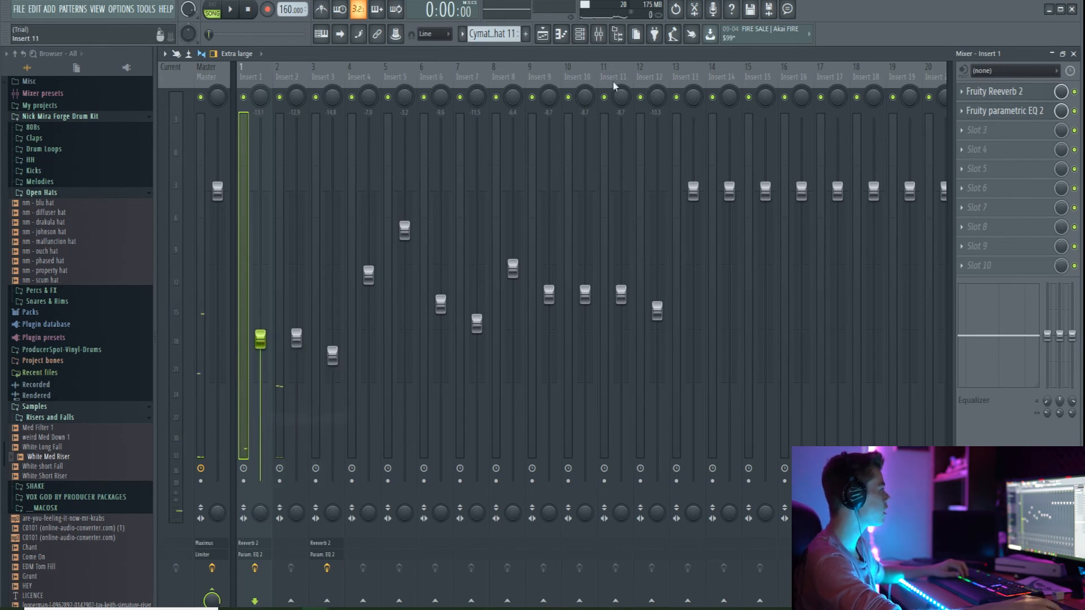
pyautogui.click(542, 35)
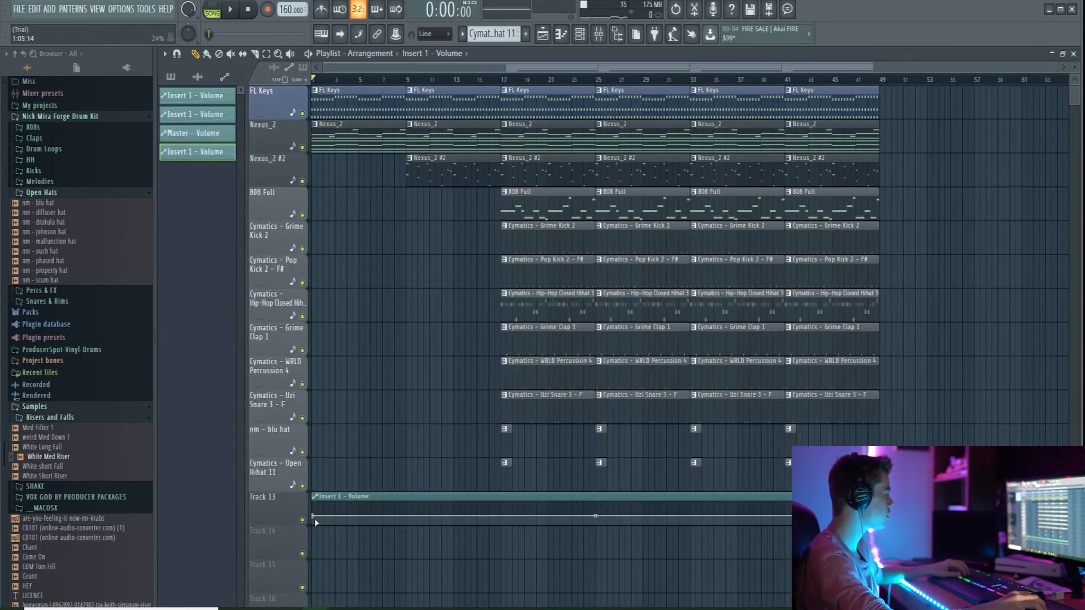
# Shorten the Insert 1 - Volume automation clip to end at bar 9, pasting the original 39% value onto its end point.
pyautogui.rightClick(879, 516)
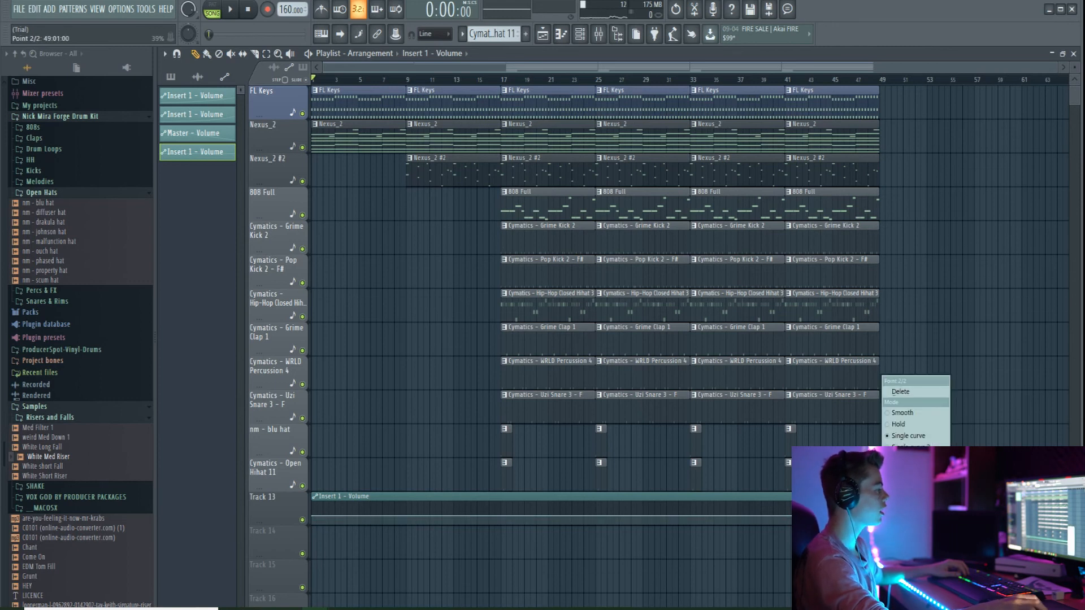
pyautogui.press('Escape')
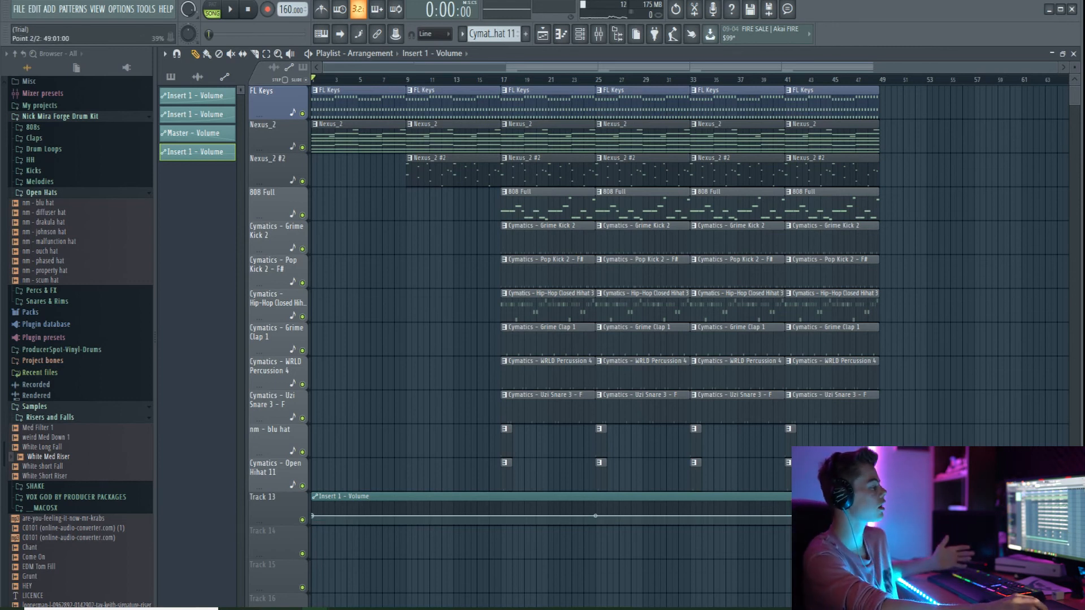
pyautogui.moveTo(880, 516); pyautogui.dragTo(705, 517)
pyautogui.rightClick(705, 517)
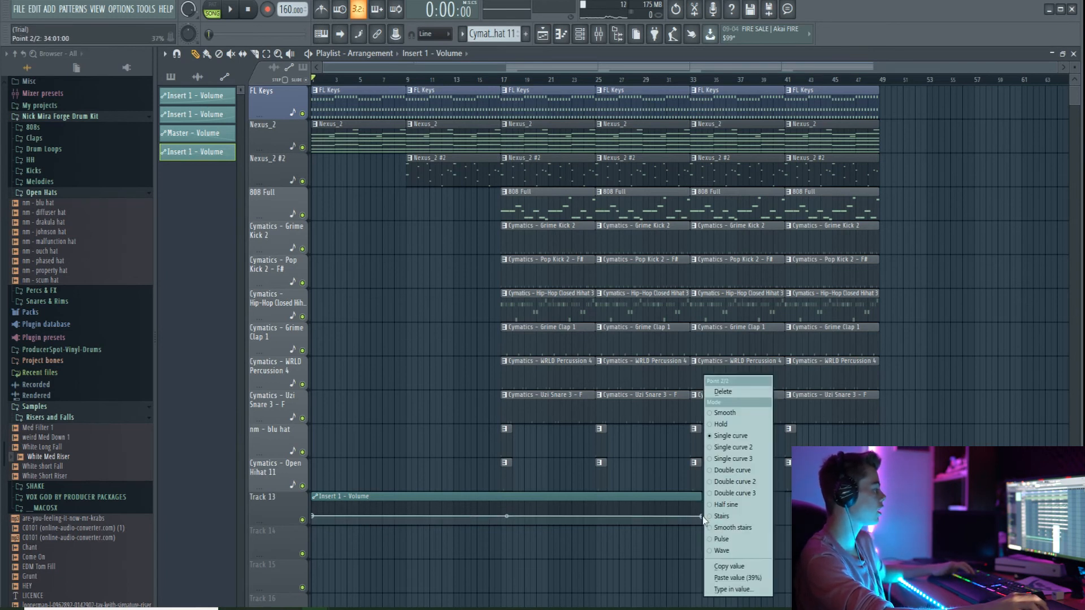
pyautogui.click(762, 571)
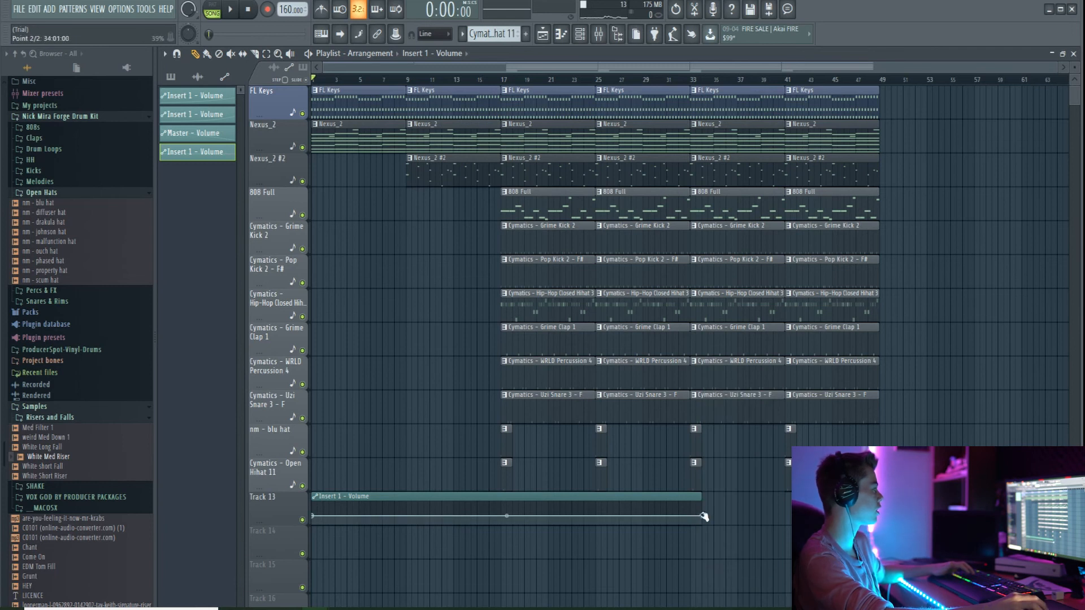
pyautogui.moveTo(704, 517); pyautogui.dragTo(403, 520)
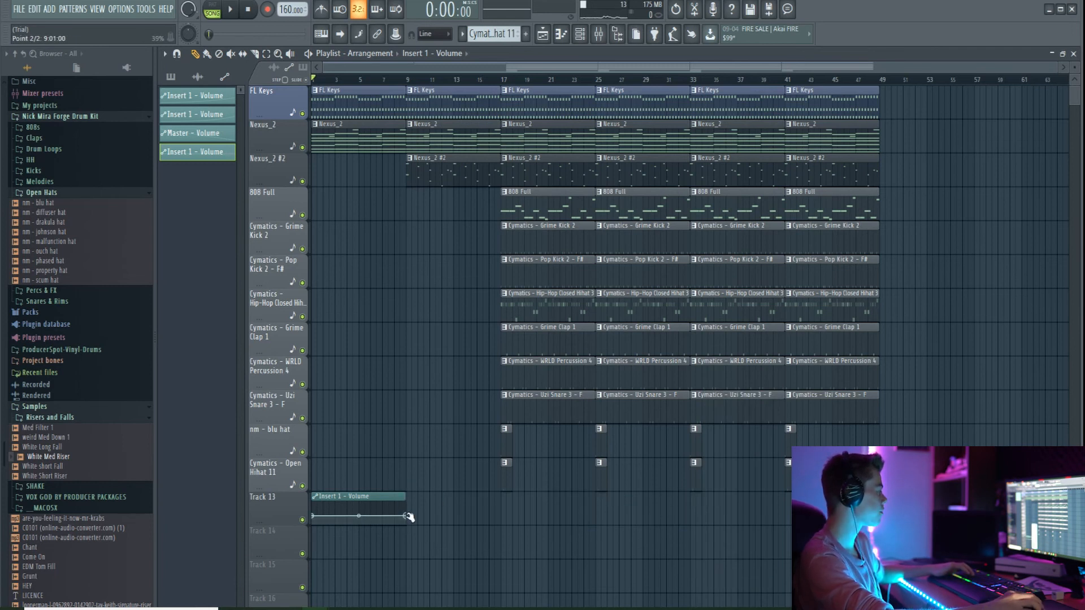
pyautogui.rightClick(405, 516)
pyautogui.click(456, 578)
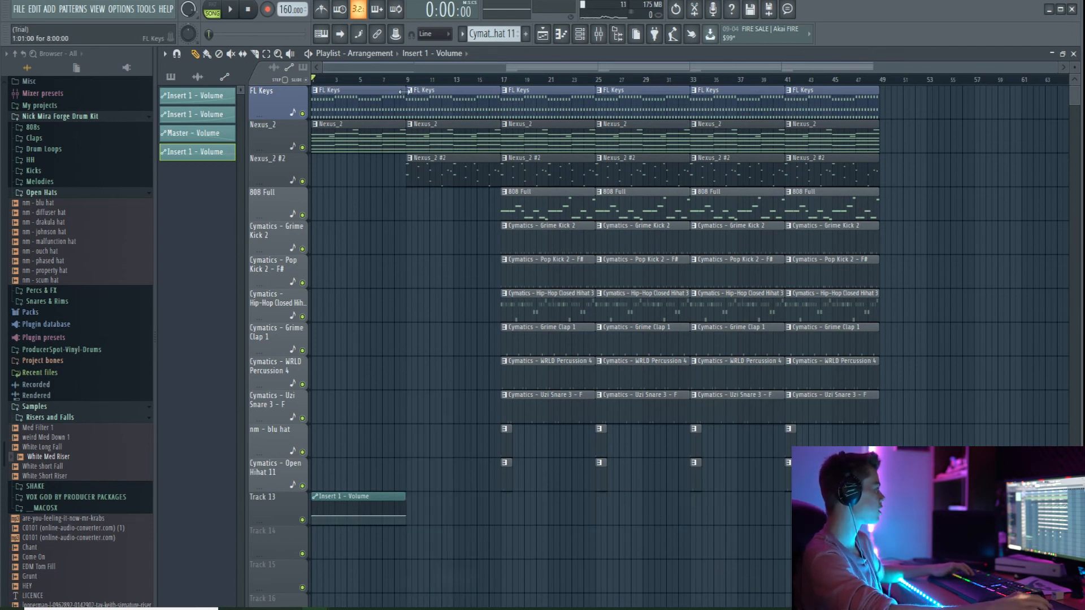
pyautogui.click(411, 406)
pyautogui.rightClick(411, 406)
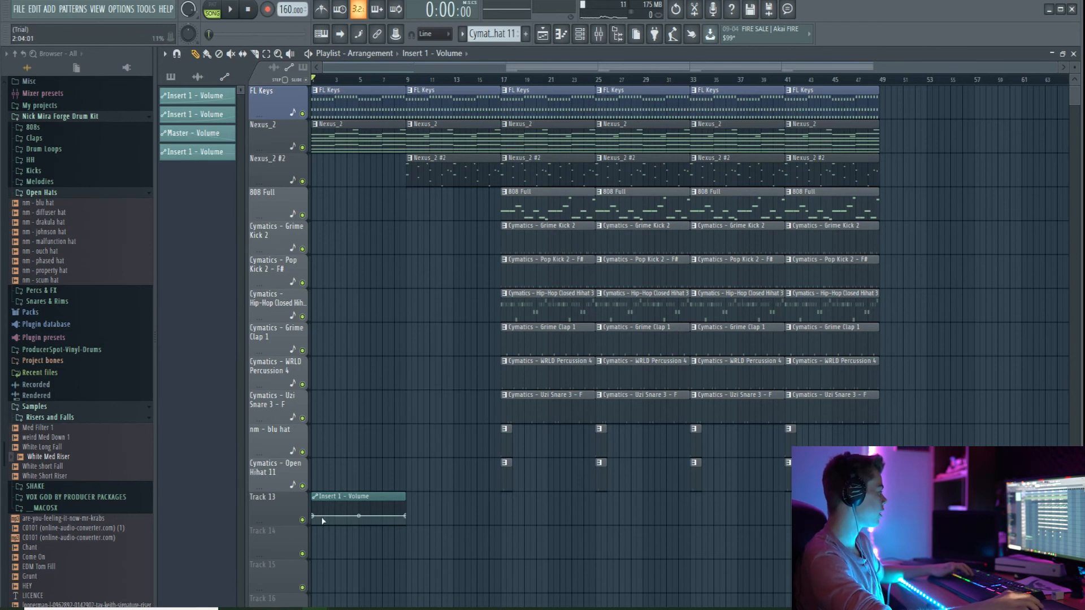
# Lower the automation clip's start point, bend the curve into a slow-rising fade-in over bars 1 to 8, and play it back.
pyautogui.moveTo(315, 516); pyautogui.dragTo(321, 560)
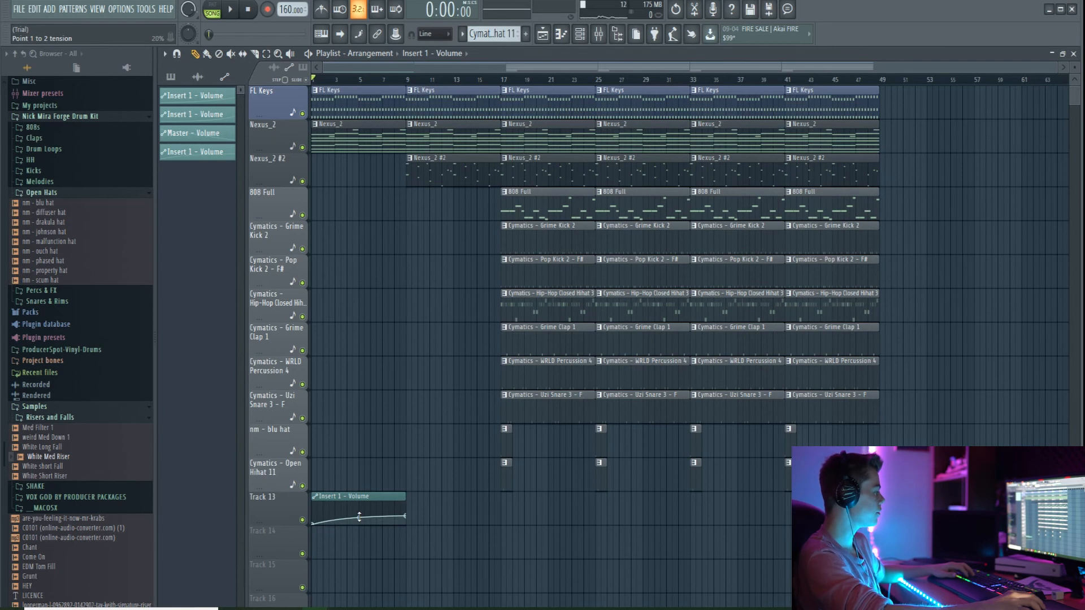
pyautogui.moveTo(359, 516)
pyautogui.mouseDown()
pyautogui.moveTo(359, 497)
pyautogui.moveTo(359, 523)
pyautogui.mouseUp()
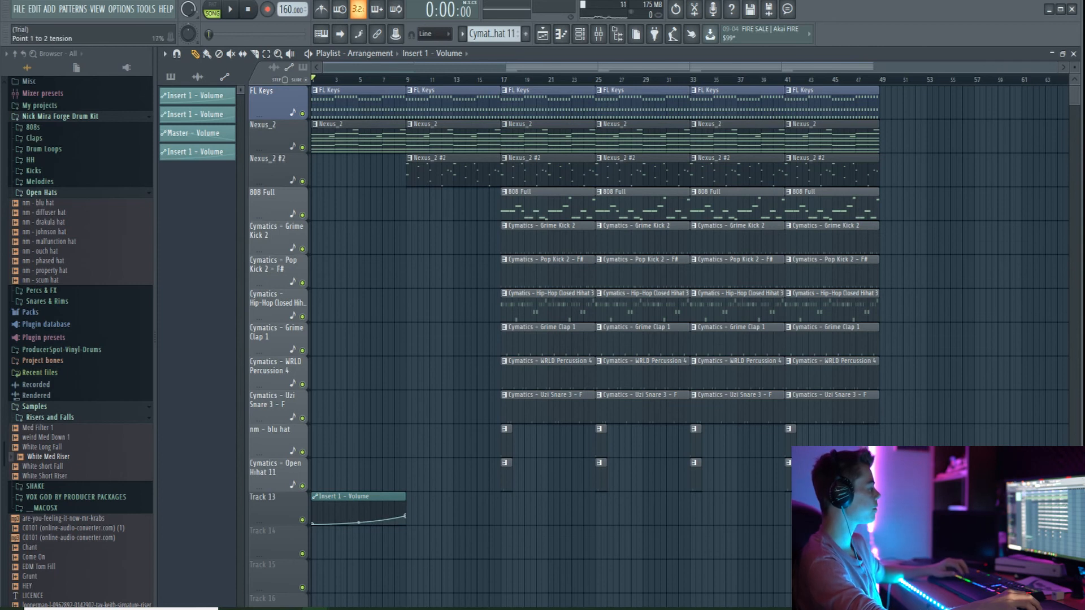
pyautogui.press('space')
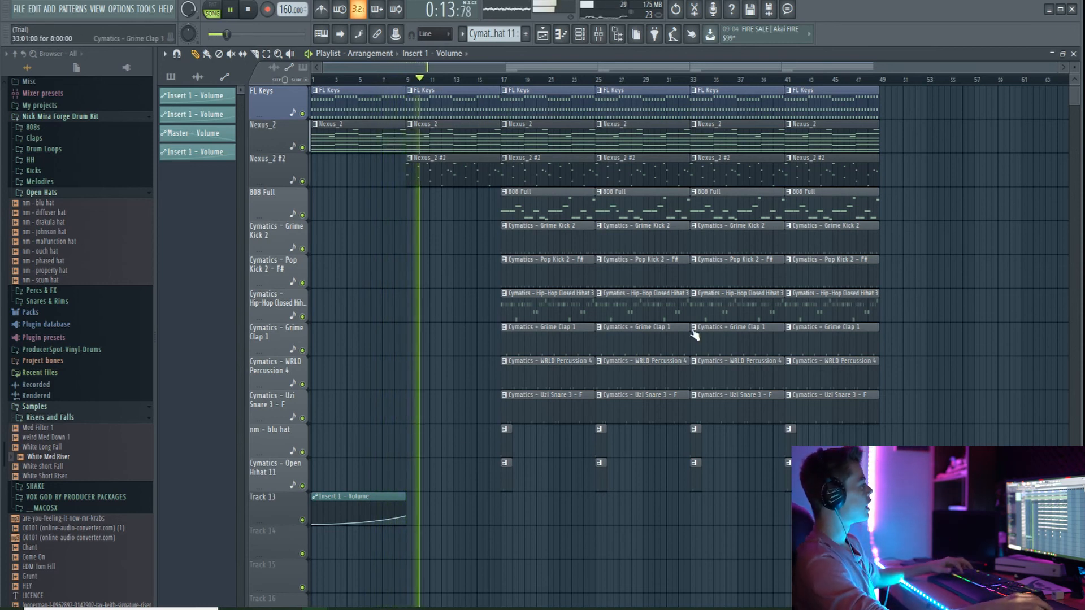
pyautogui.press('space')
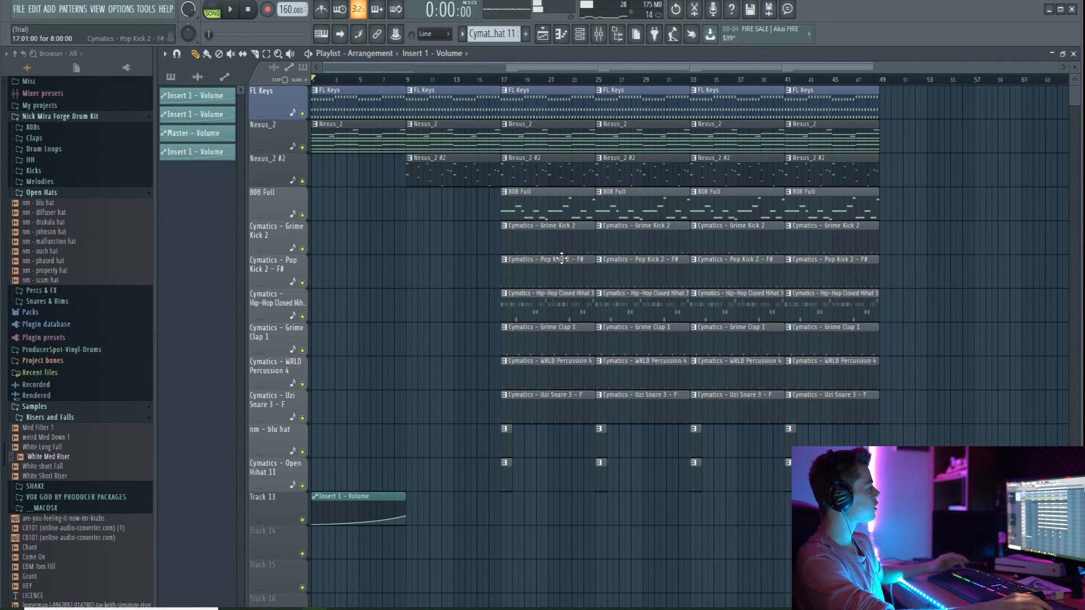
# Delete the 808, both kick, percussion, snare, nm - blu hat and open hi-hat clips in bars 17 to 24, then play that section.
pyautogui.rightClick(552, 205)
pyautogui.rightClick(553, 237)
pyautogui.rightClick(554, 270)
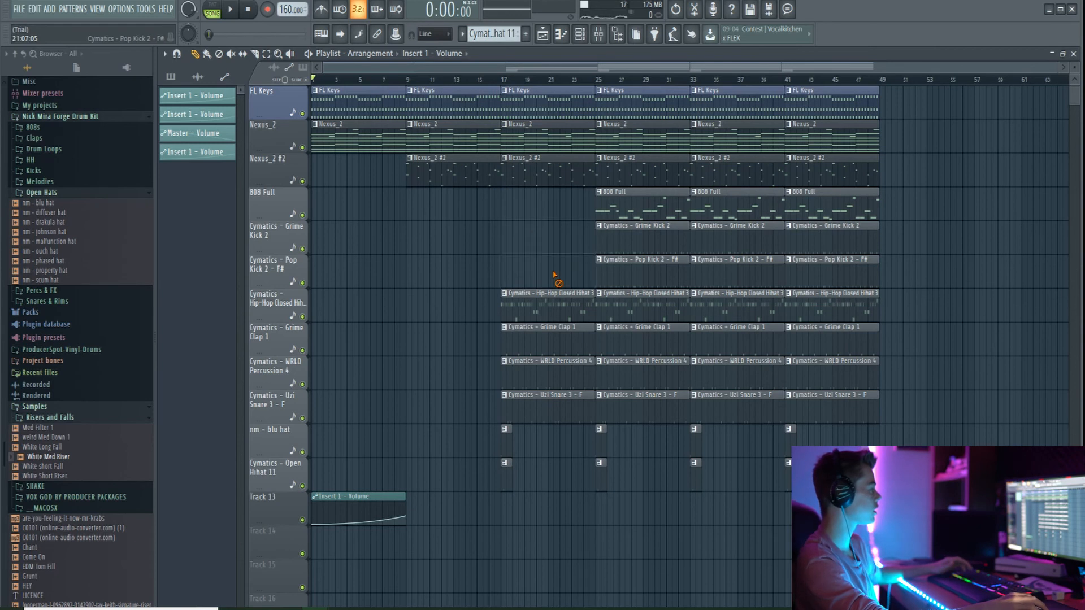
pyautogui.rightClick(517, 376)
pyautogui.rightClick(515, 406)
pyautogui.rightClick(504, 438)
pyautogui.rightClick(503, 472)
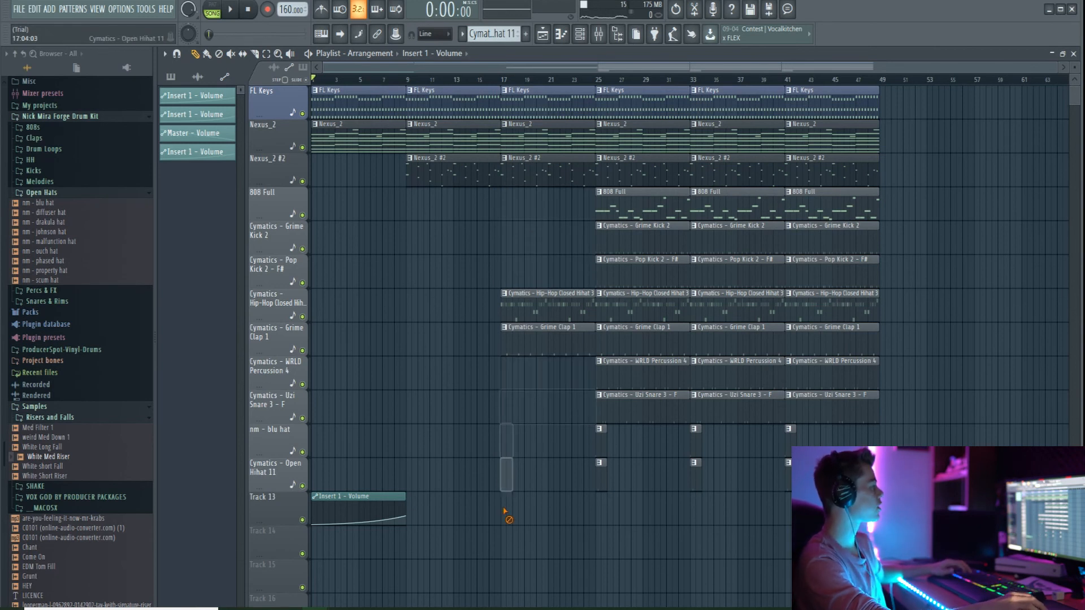
pyautogui.click(505, 82)
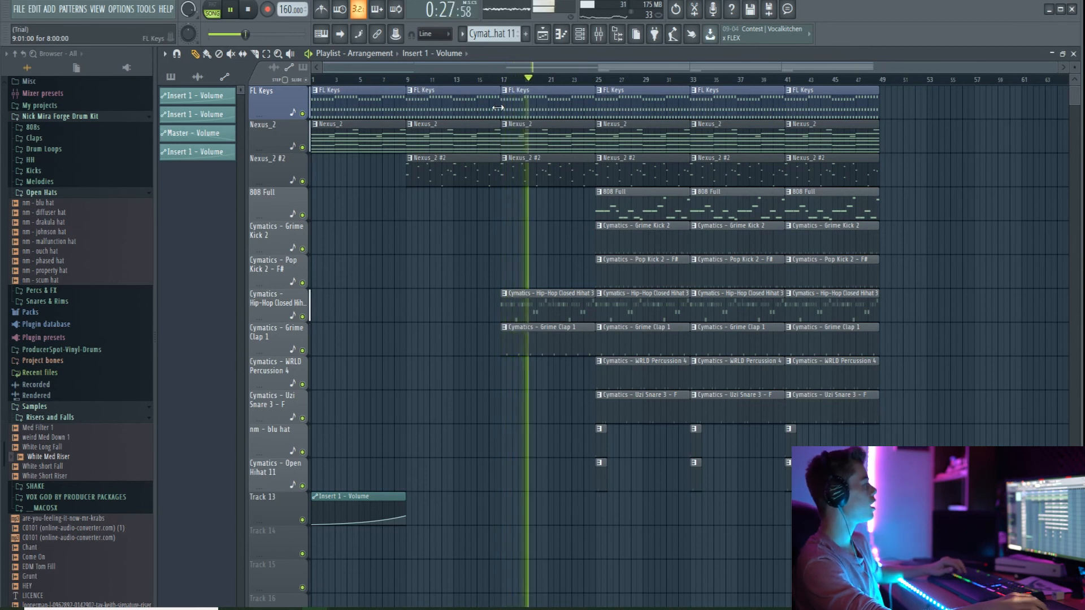
pyautogui.press('space')
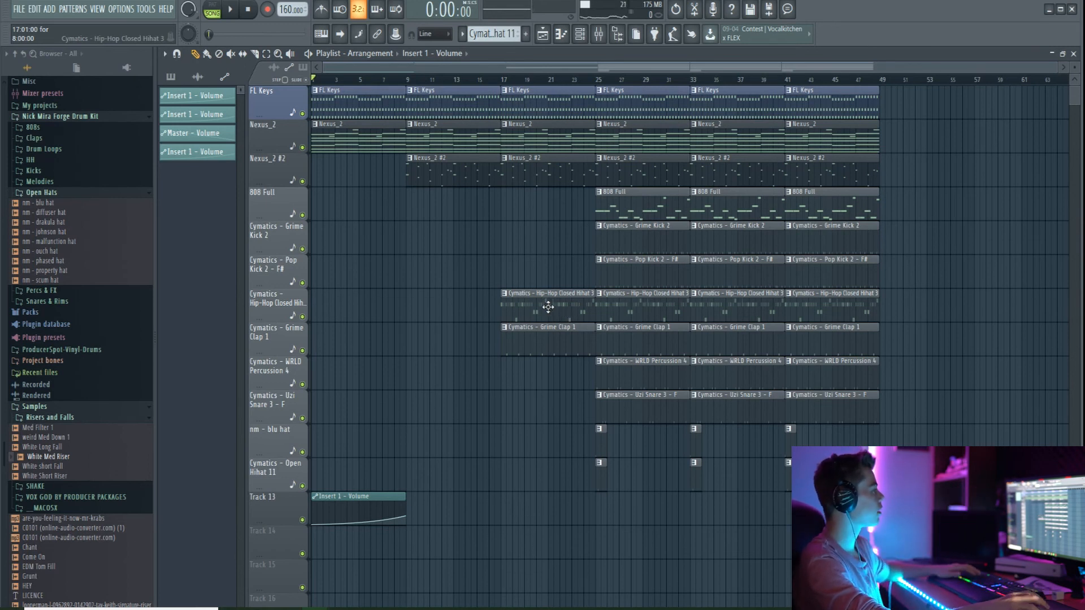
# Create a new pattern with its default name and add the Cymatics - Hip-Hop Closed Hihat 3 sample as a new channel.
pyautogui.click(580, 35)
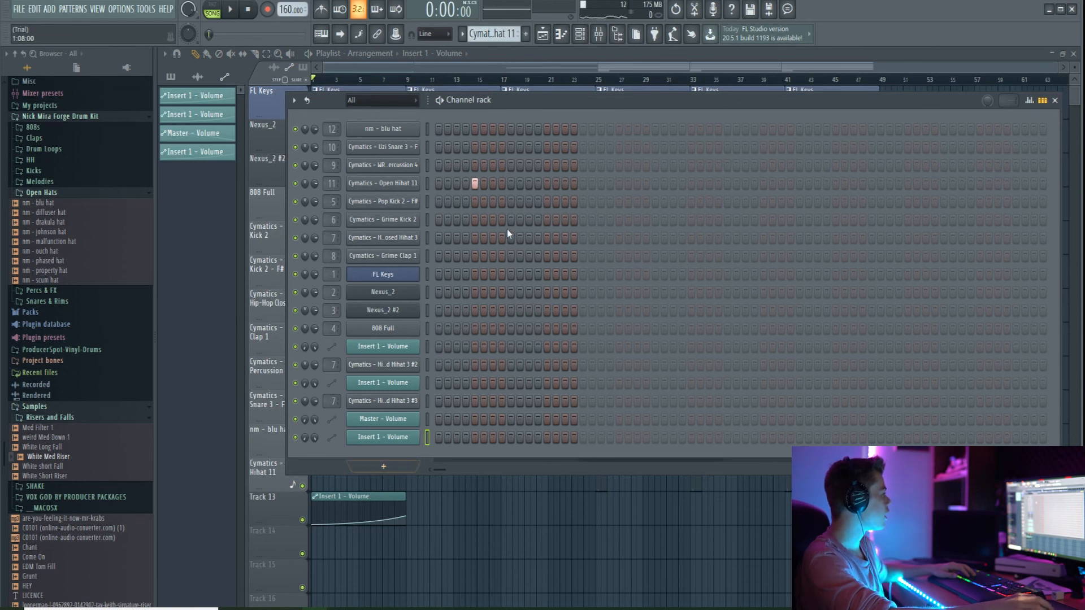
pyautogui.moveTo(544, 100); pyautogui.dragTo(604, 154)
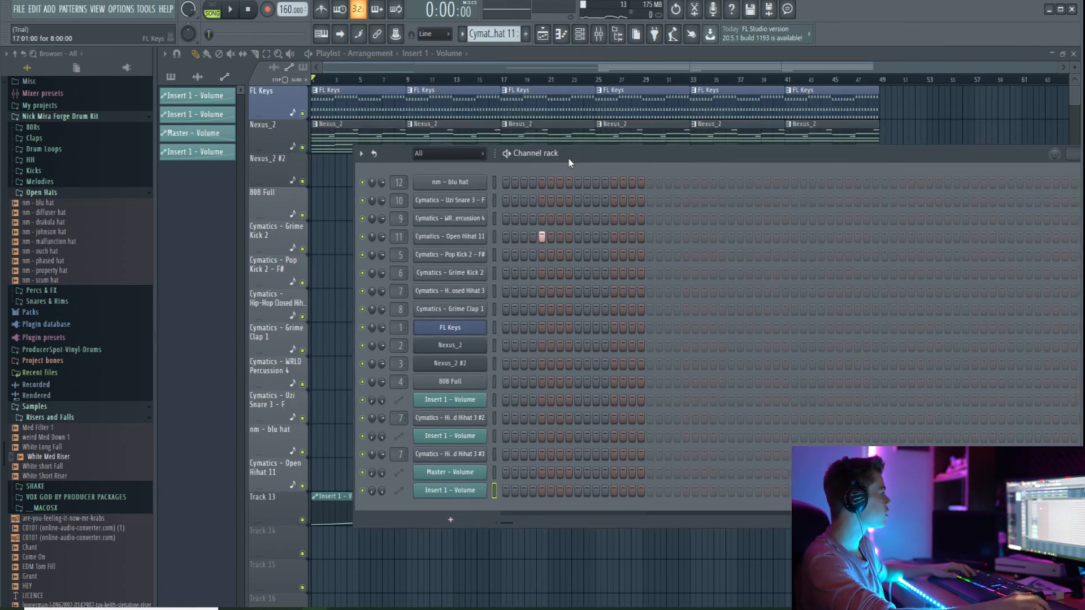
pyautogui.click(527, 35)
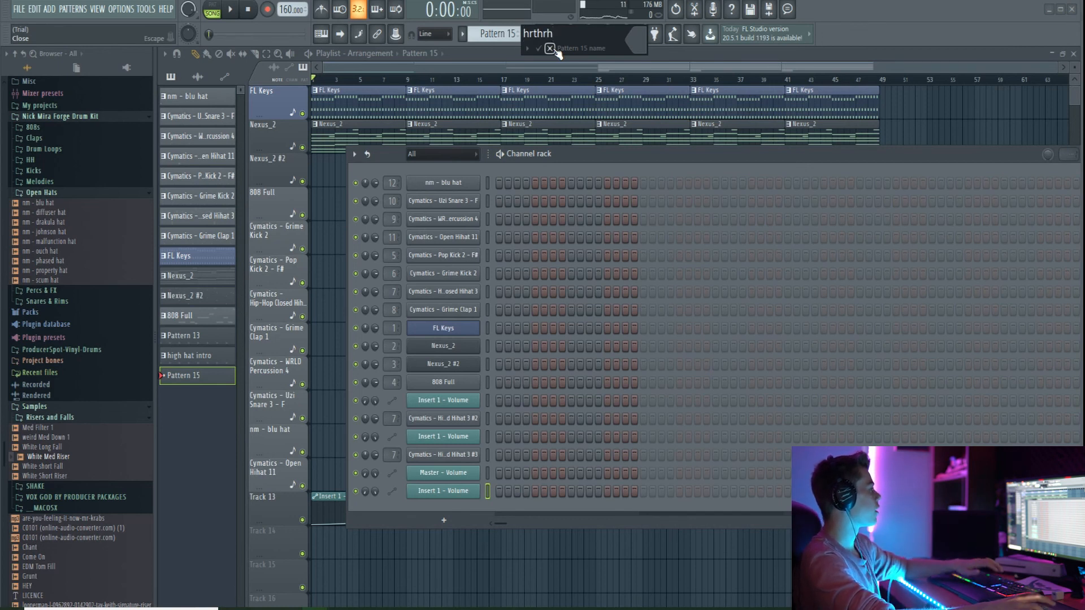
pyautogui.click(554, 50)
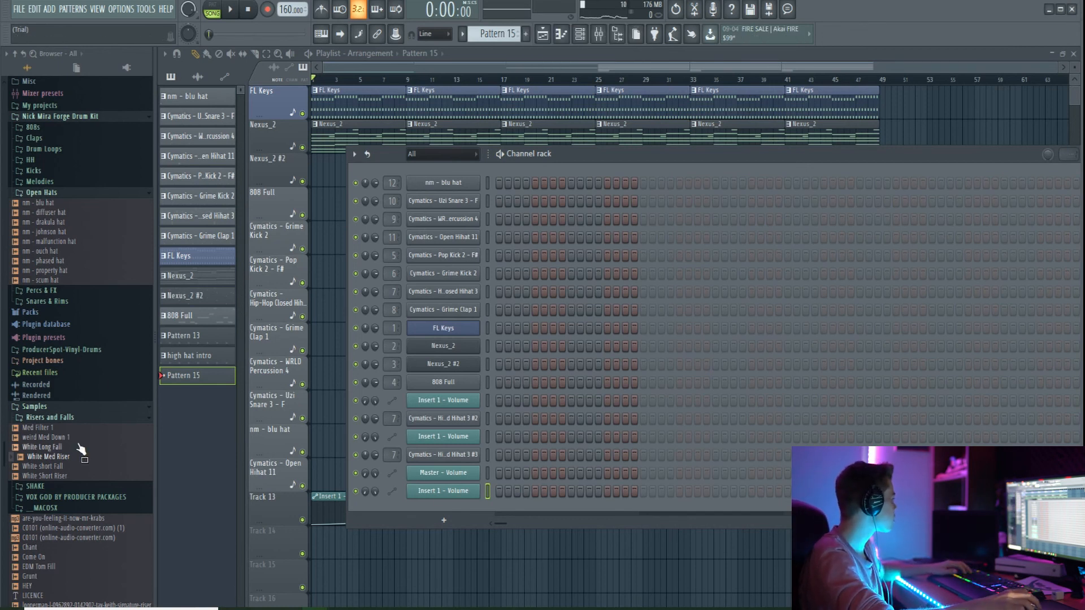
pyautogui.scroll(10, 80, 441)
pyautogui.scroll(20, 79, 440)
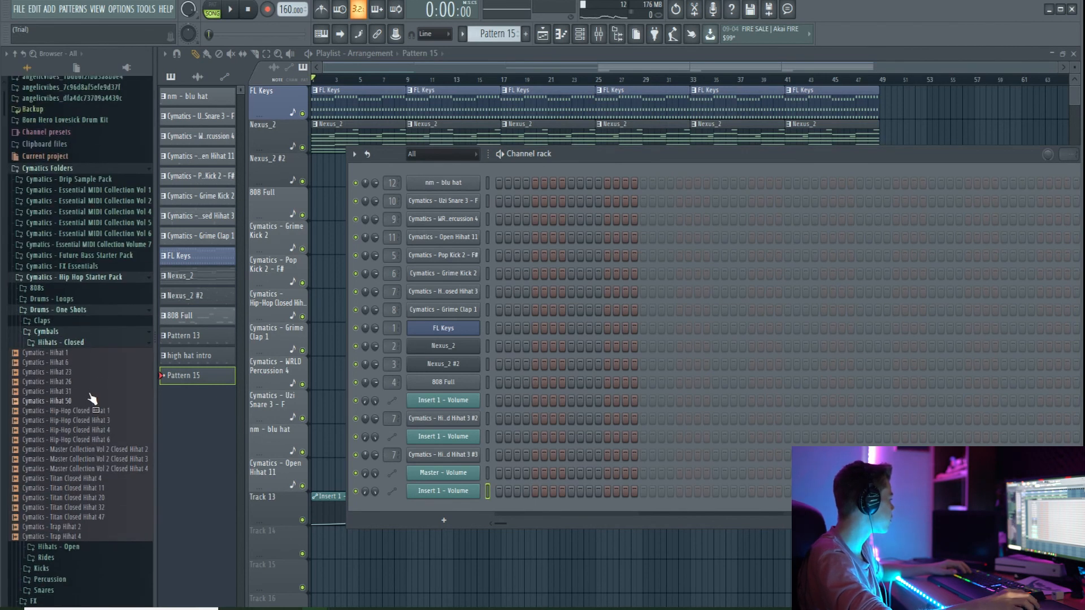
pyautogui.moveTo(107, 428); pyautogui.dragTo(443, 511)
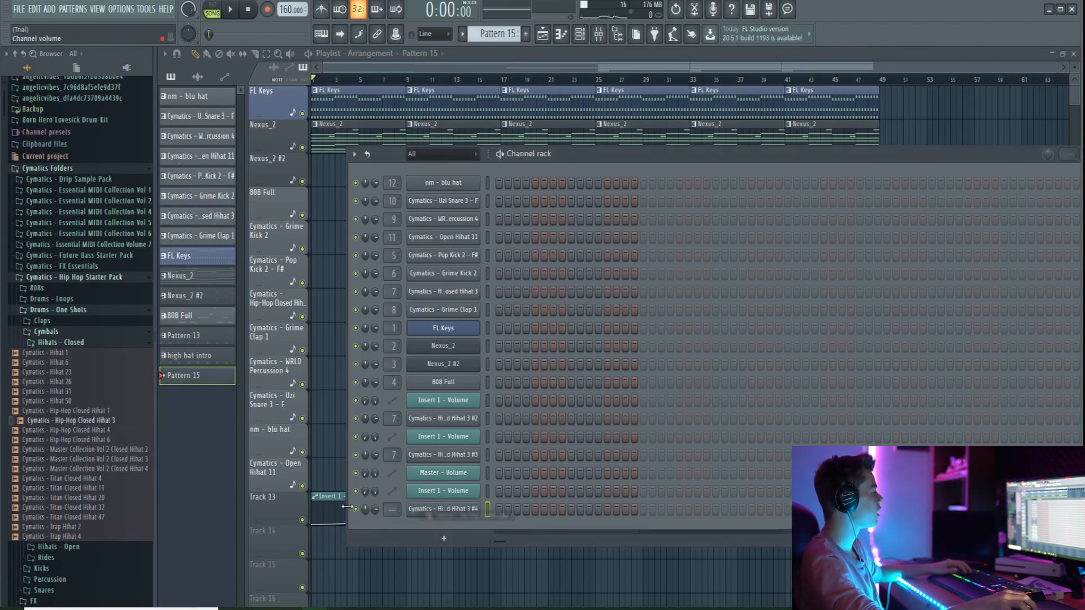
# Route the new closed hi-hat channel to mixer track 7 and fill it with a hit on each 2 steps.
pyautogui.click(598, 34)
pyautogui.click(542, 34)
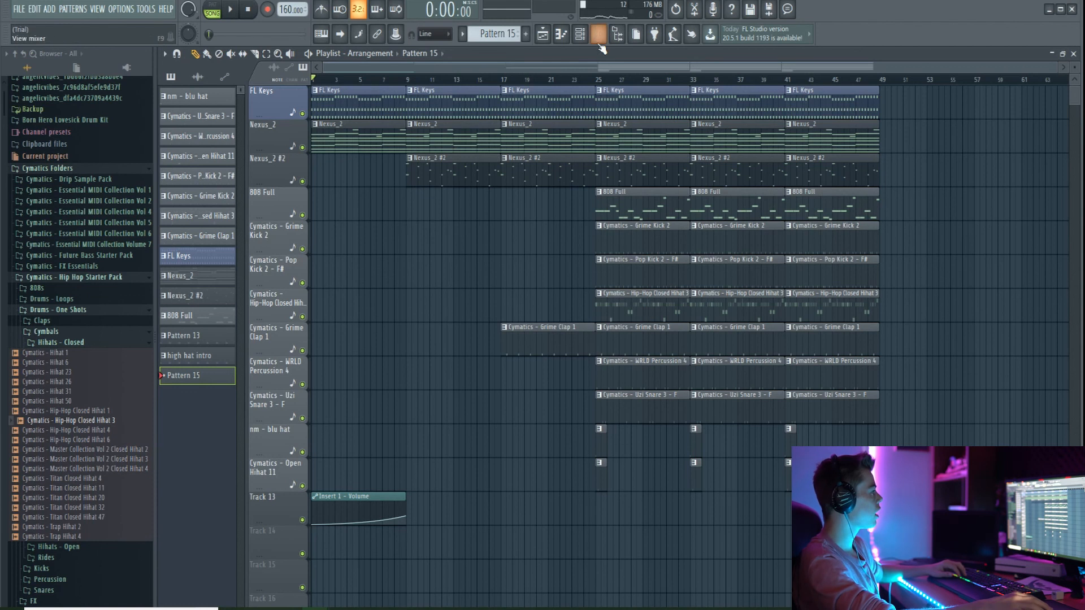
pyautogui.click(580, 34)
pyautogui.rightClick(455, 510)
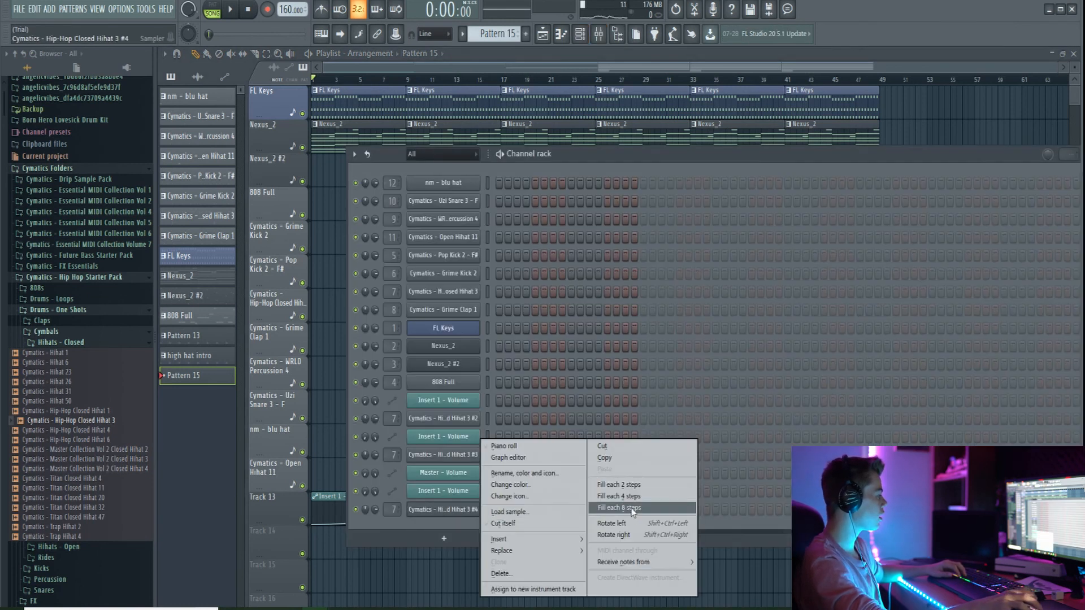
pyautogui.click(624, 482)
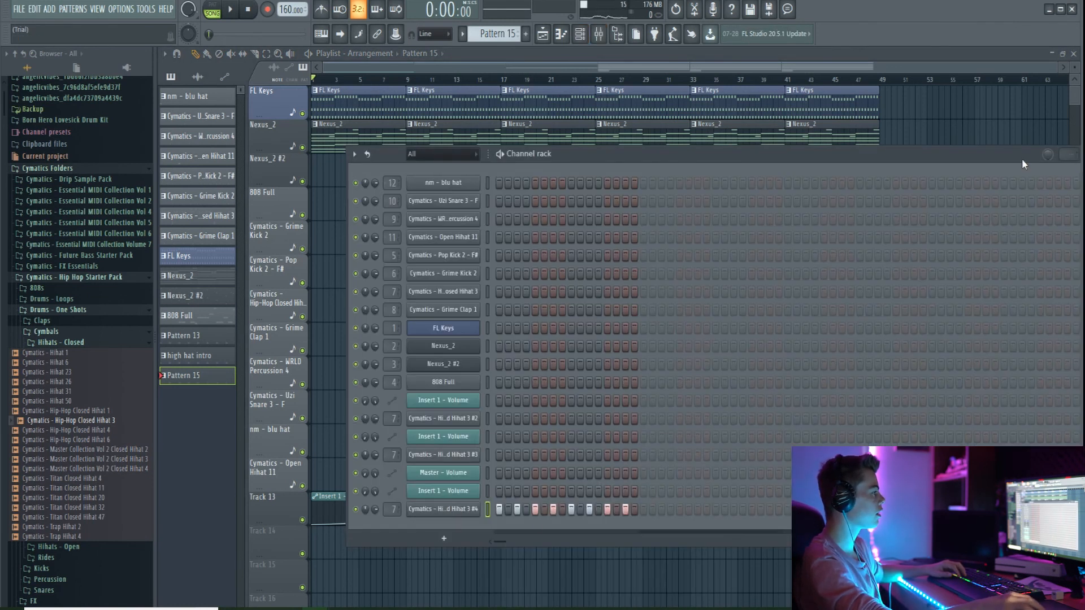
pyautogui.click(999, 178)
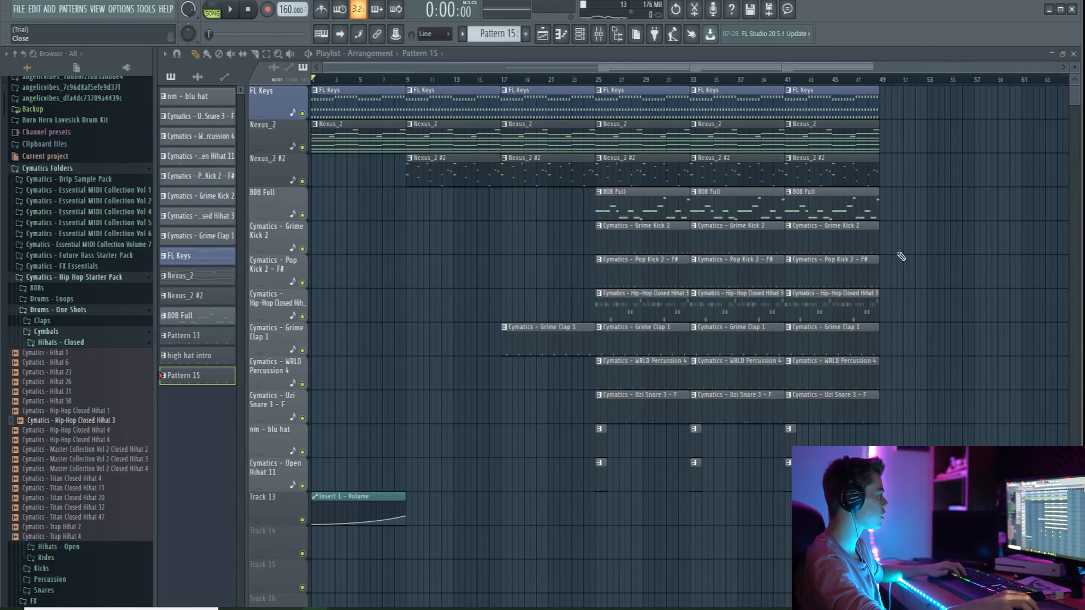
# Place eight one-bar Pattern 15 clips on the closed hi-hat track across bars 17 to 24 and play from just before bar 17.
pyautogui.click(507, 311)
pyautogui.click(517, 308)
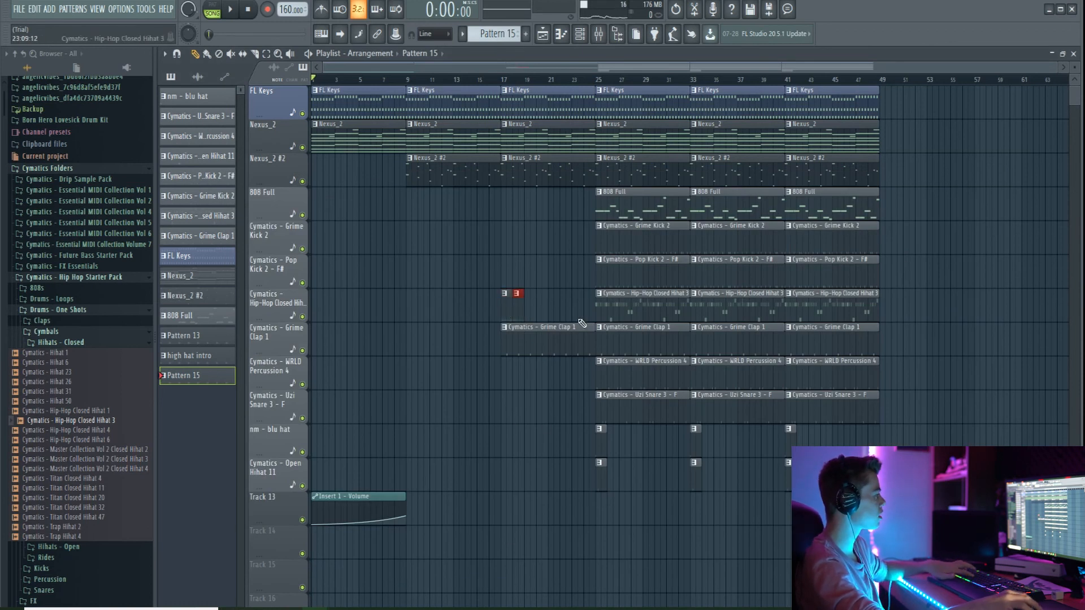
pyautogui.click(495, 80)
pyautogui.press('space')
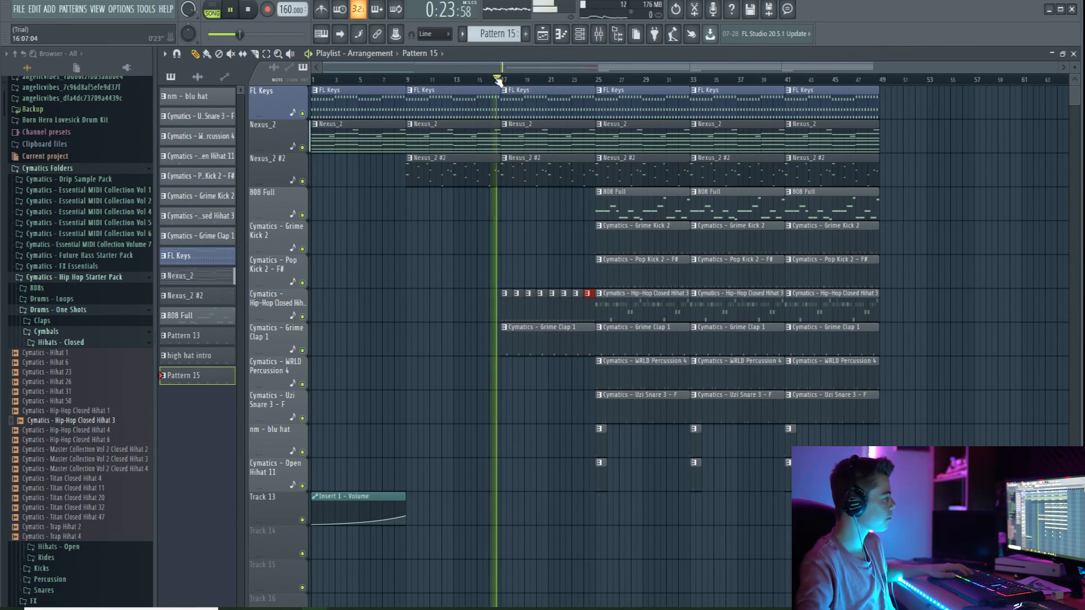